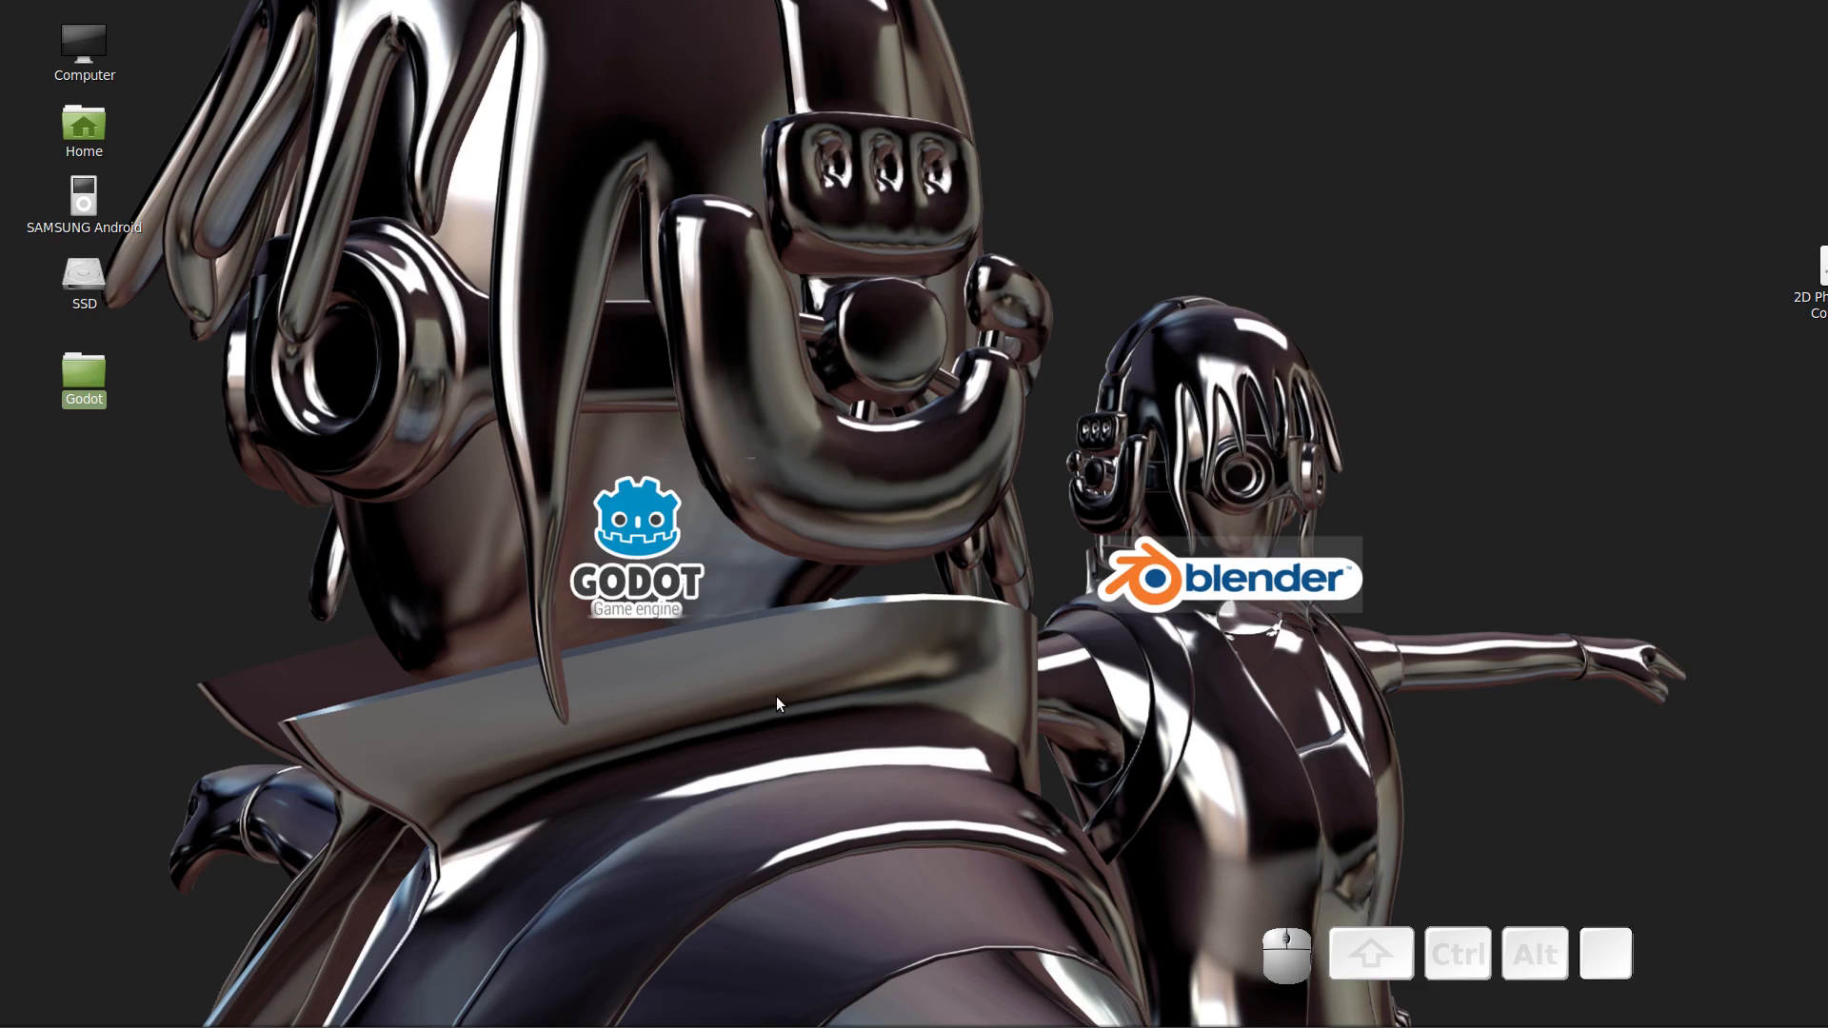
Examine the source images stored in the Godot folder under Source/Image/2D Intro Source.
{"action": "double_click", "coordinate": [82, 379]}
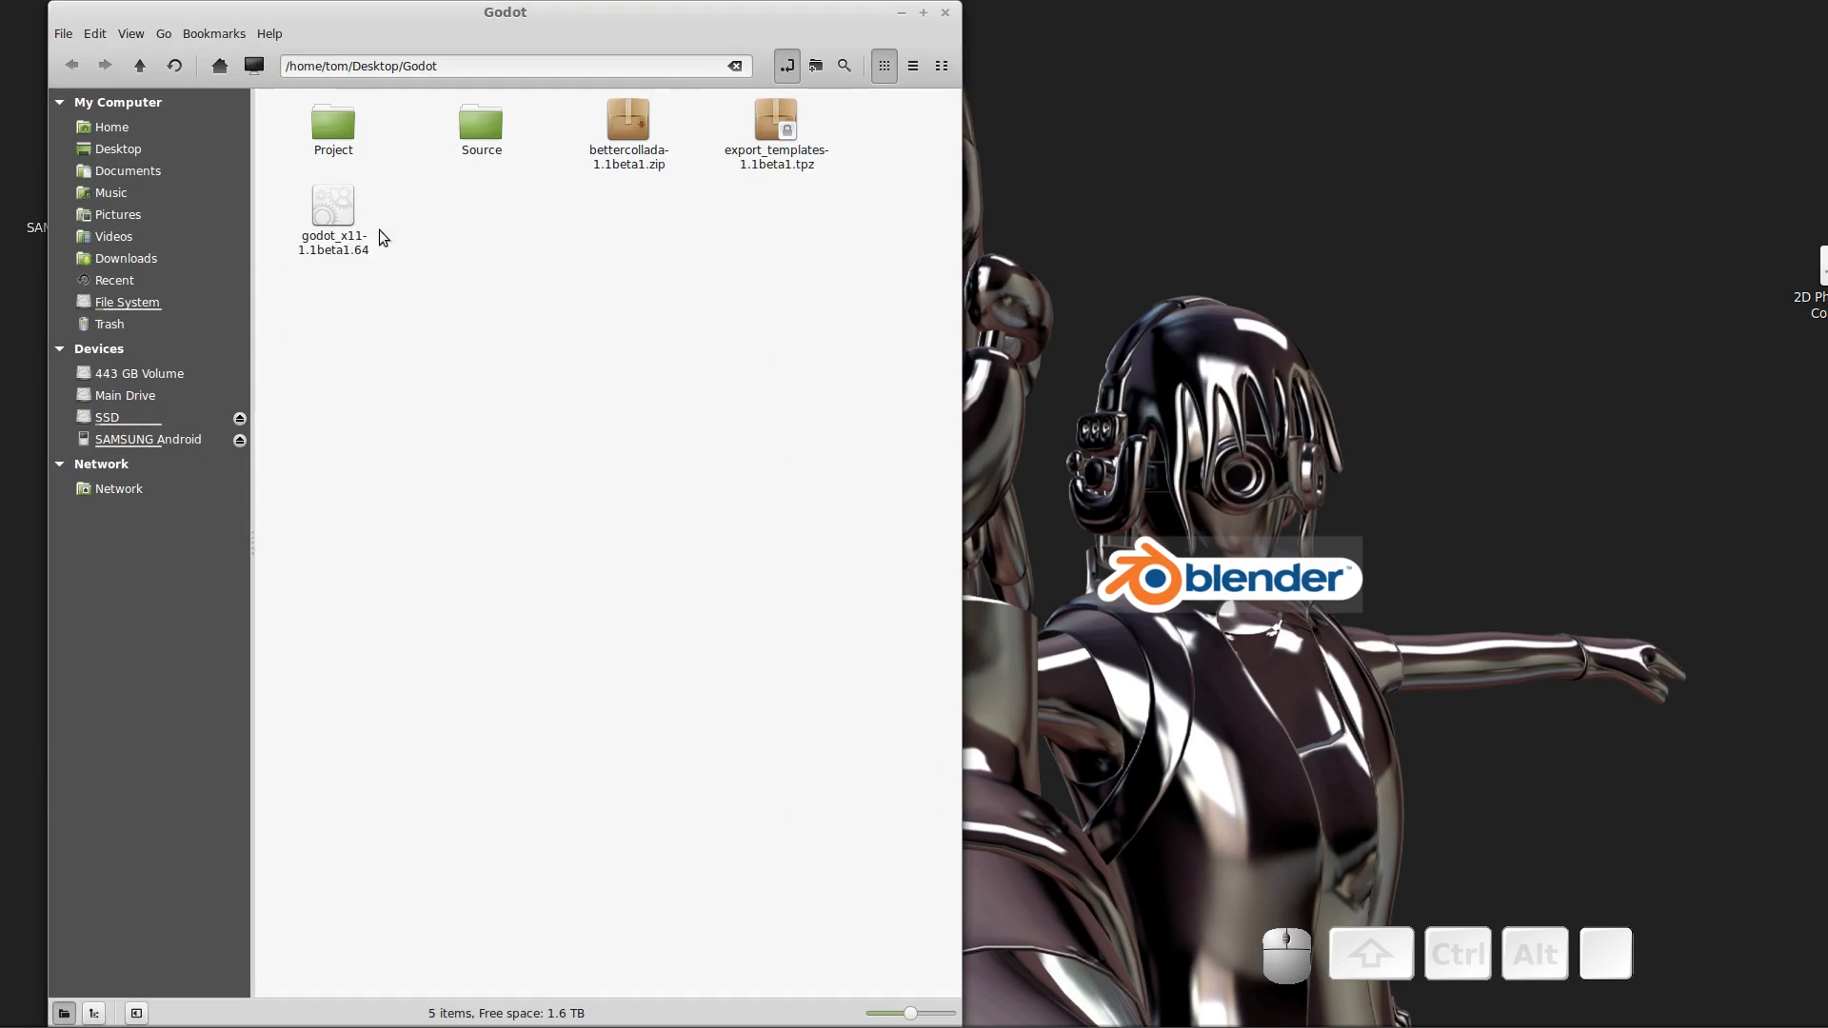
{"action": "double_click", "coordinate": [480, 126]}
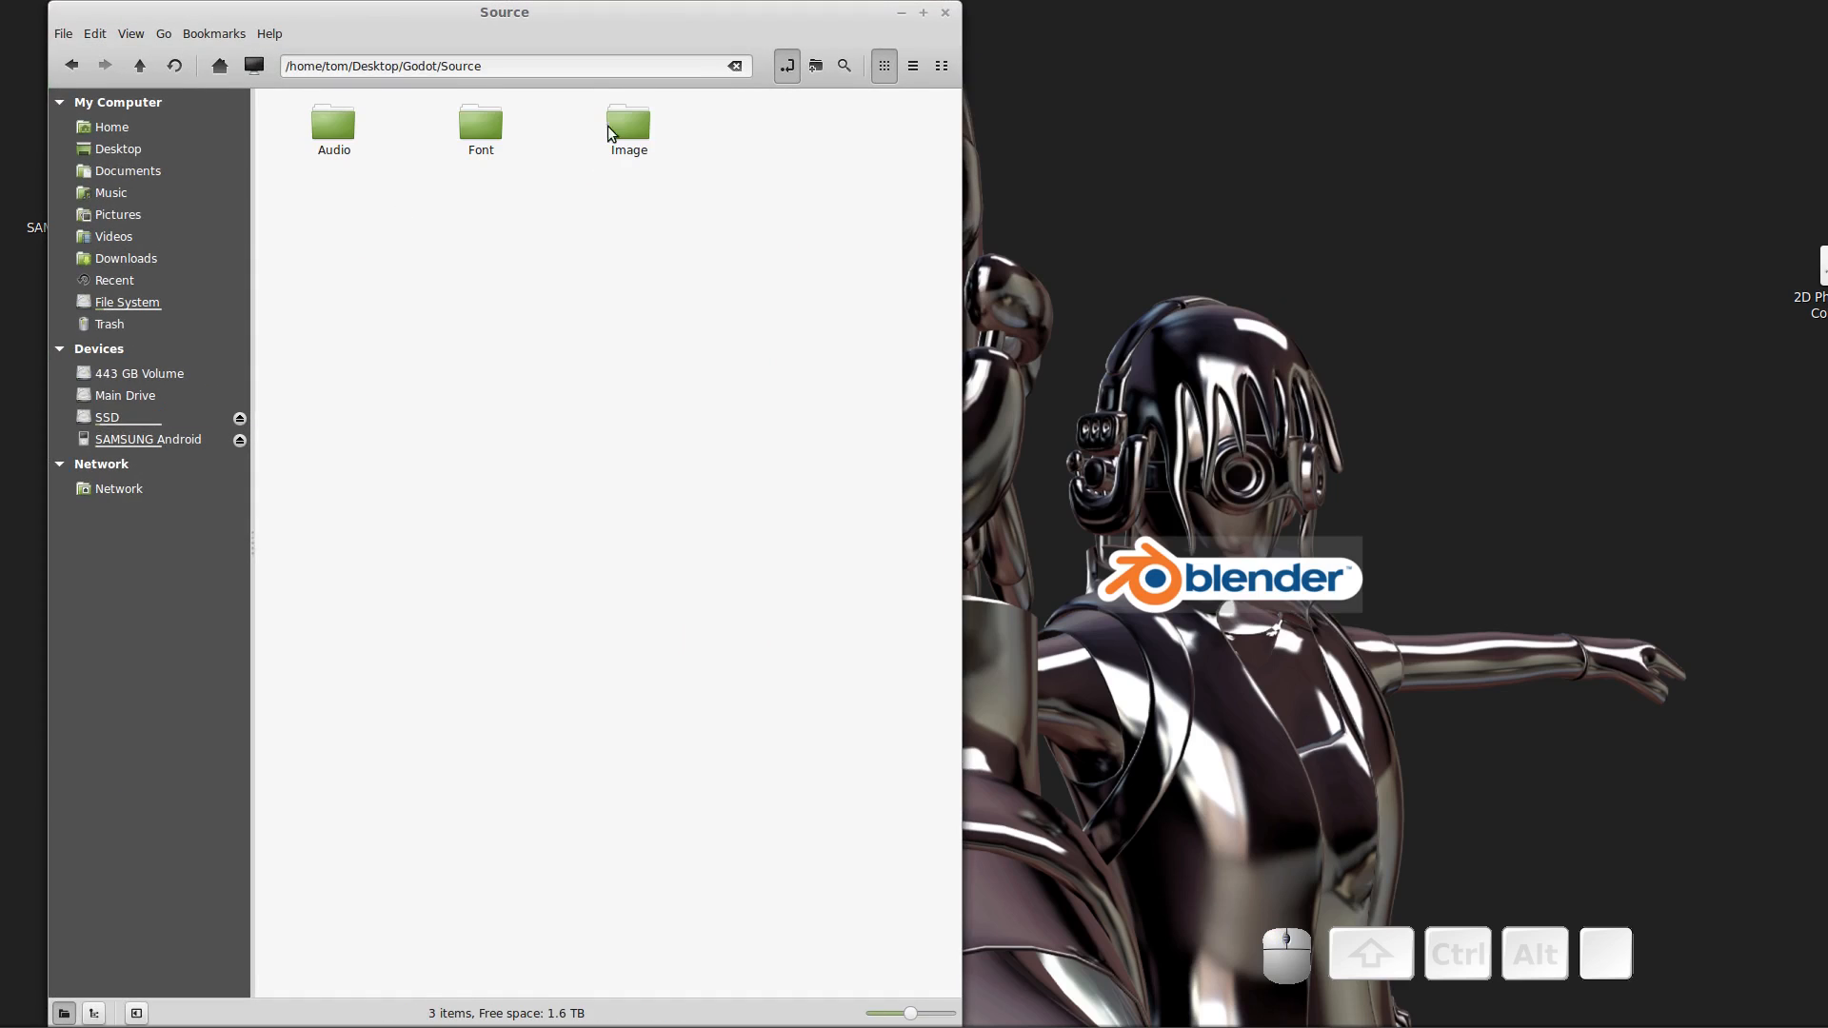
{"action": "left_click", "coordinate": [628, 126]}
{"action": "double_click", "coordinate": [629, 126]}
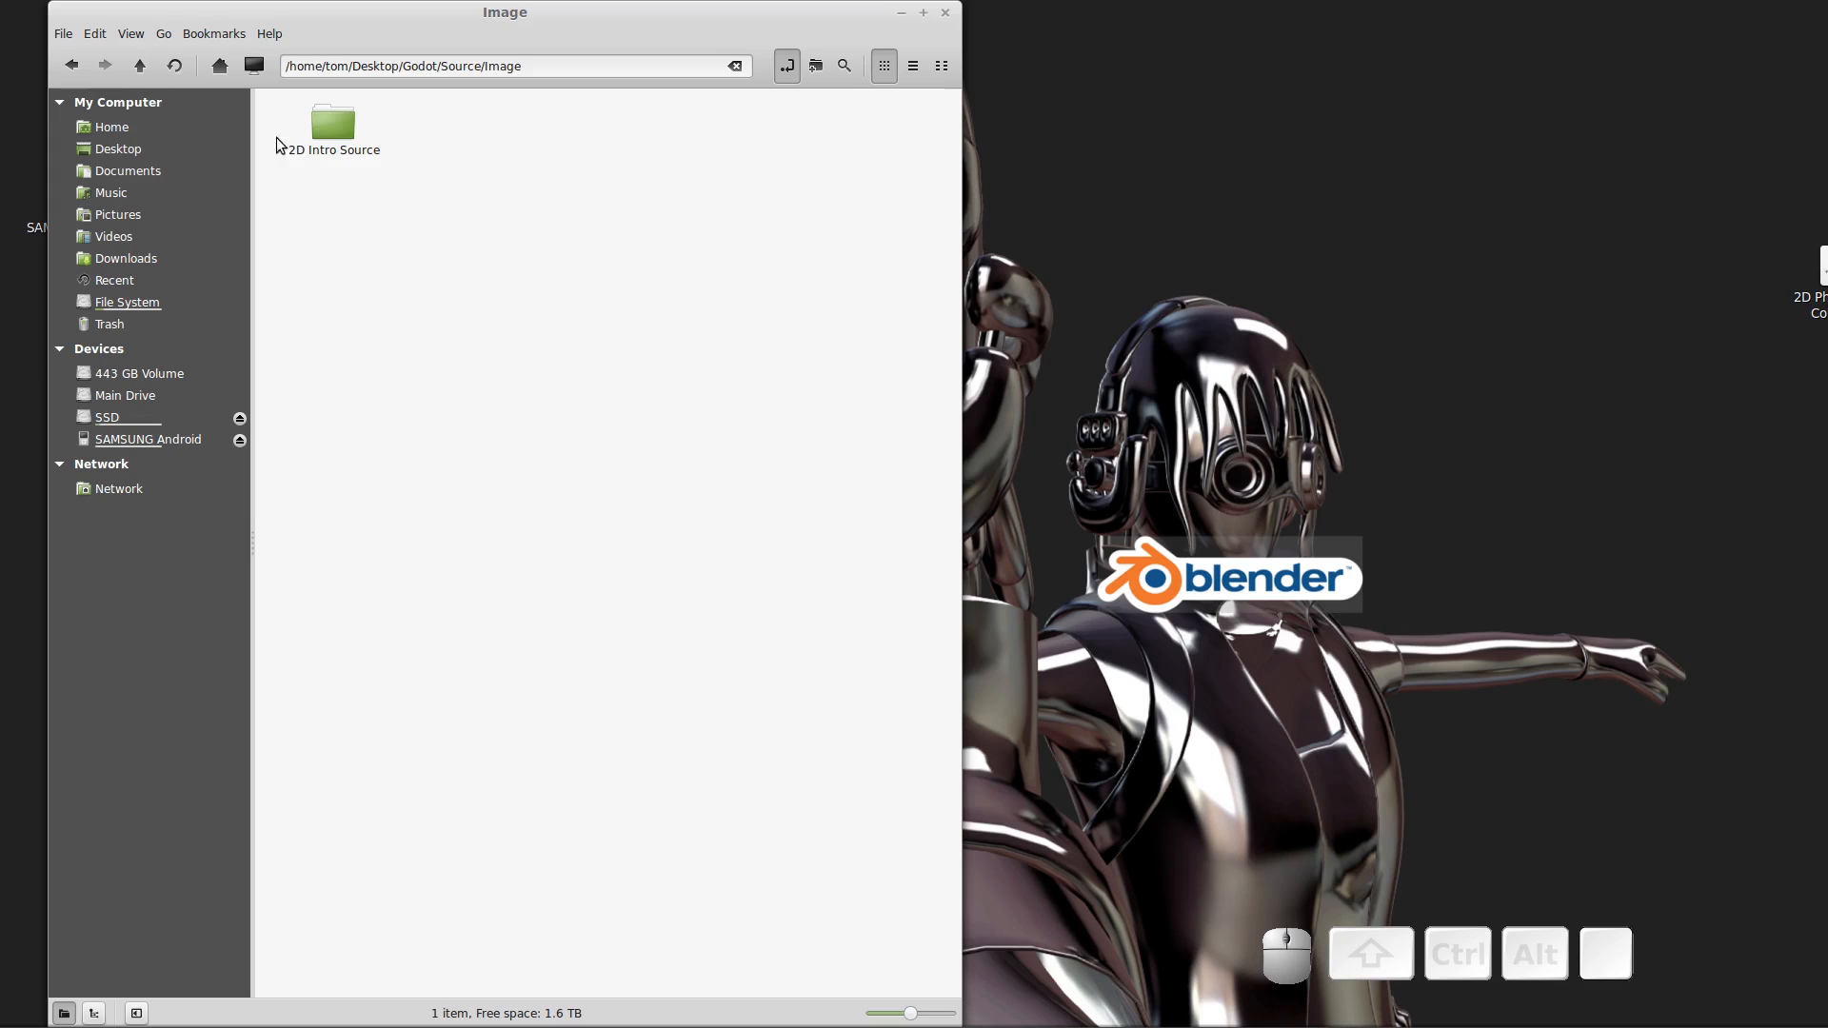
{"action": "double_click", "coordinate": [332, 128]}
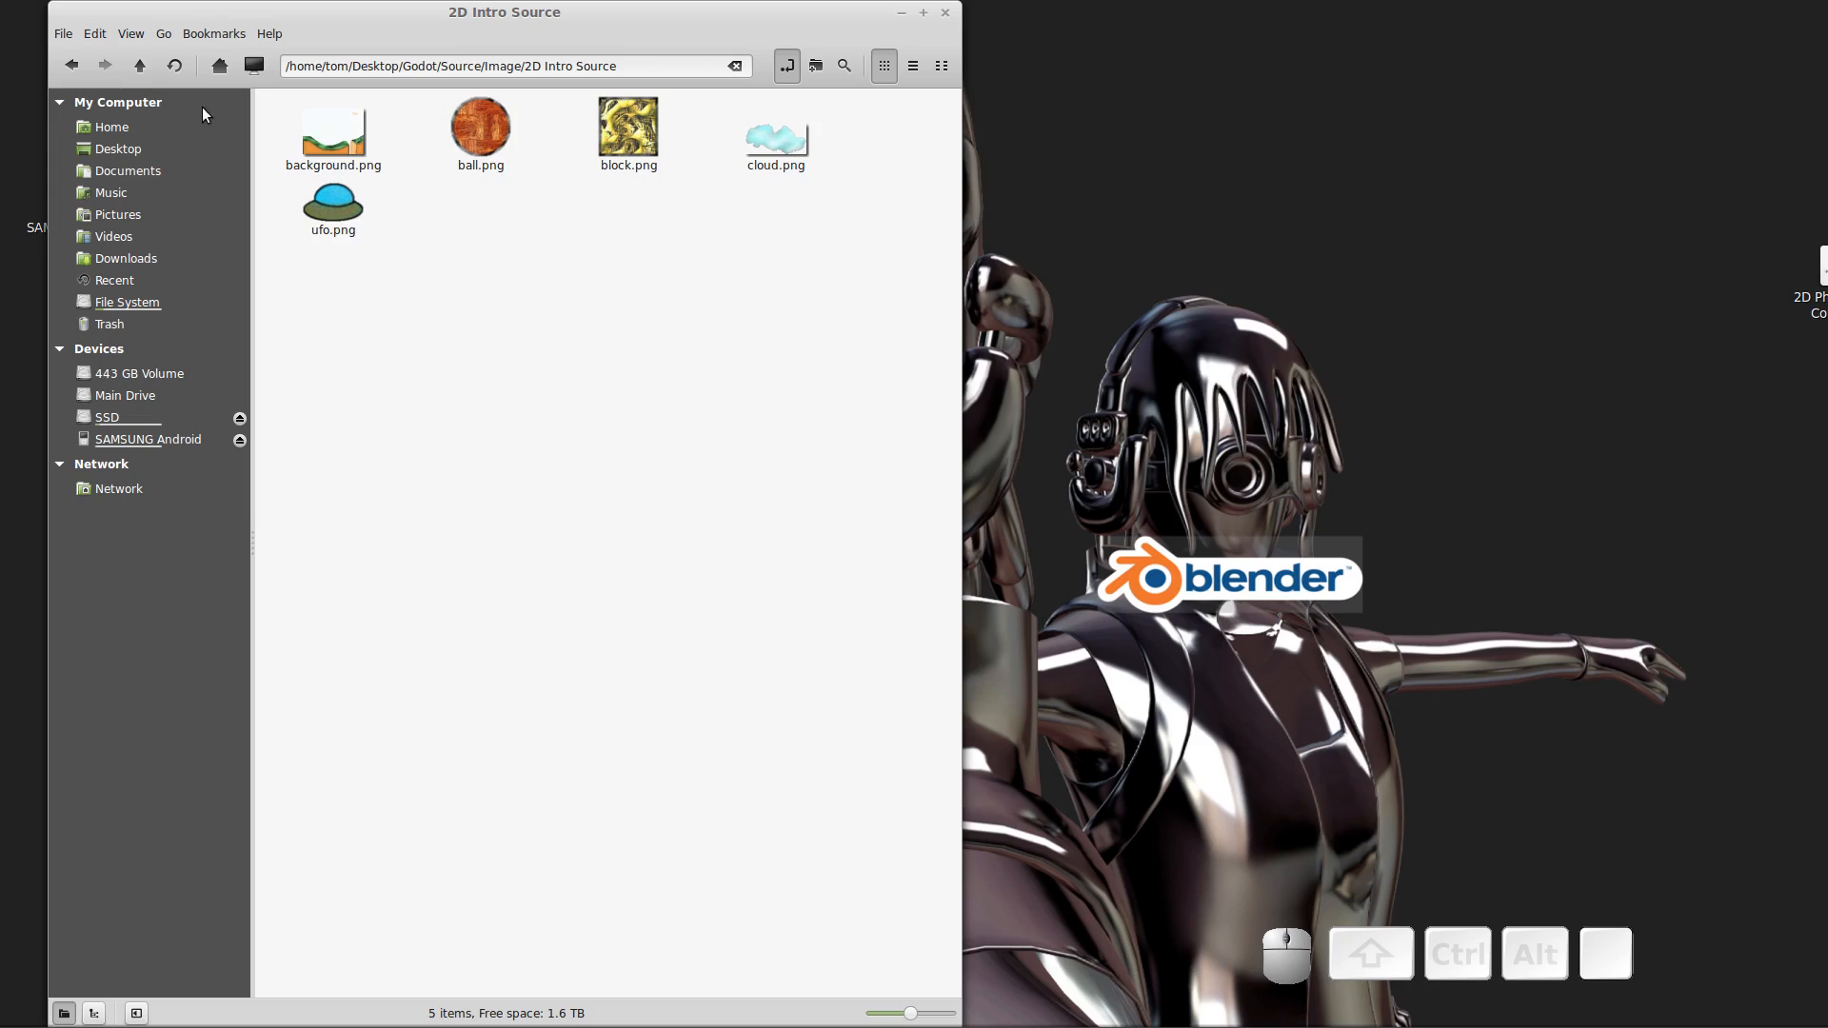
Launch godot_x11-1.1beta1.64 from the Godot folder and snap its Project Manager window to the left half of the desktop.
{"action": "left_click", "coordinate": [72, 59]}
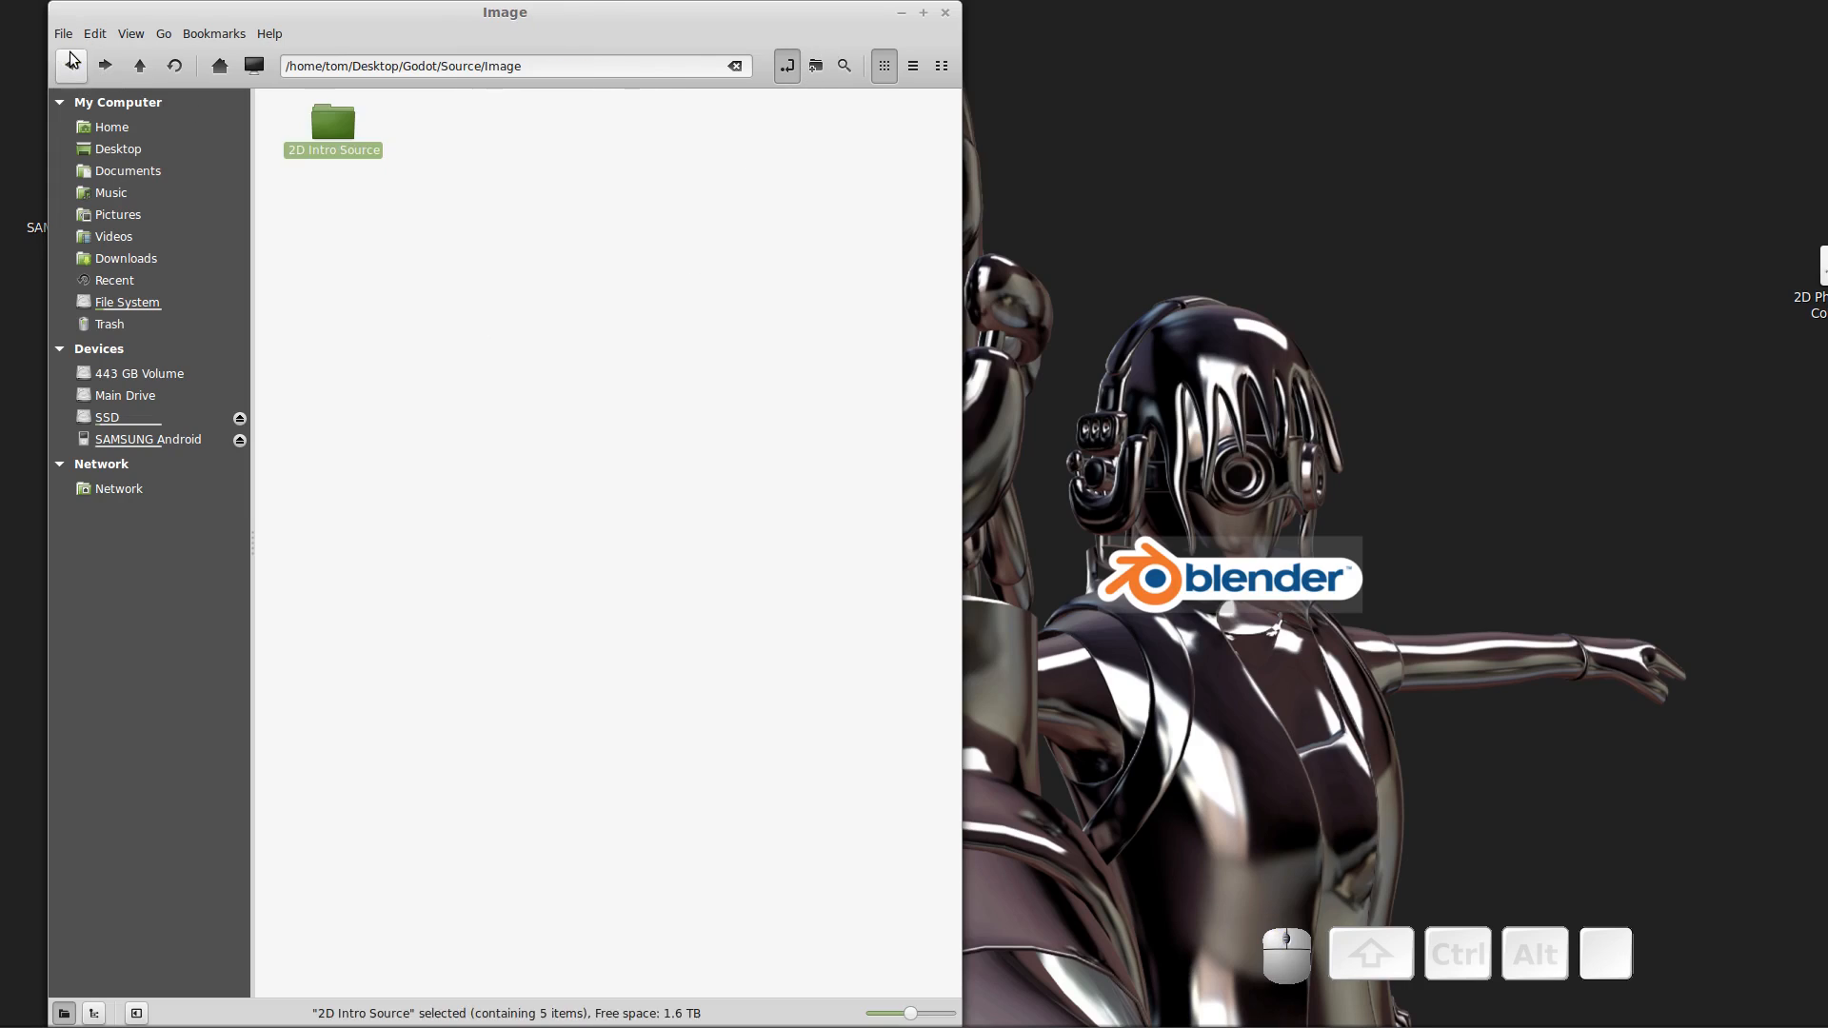
{"action": "left_click", "coordinate": [71, 59]}
{"action": "left_click", "coordinate": [72, 59]}
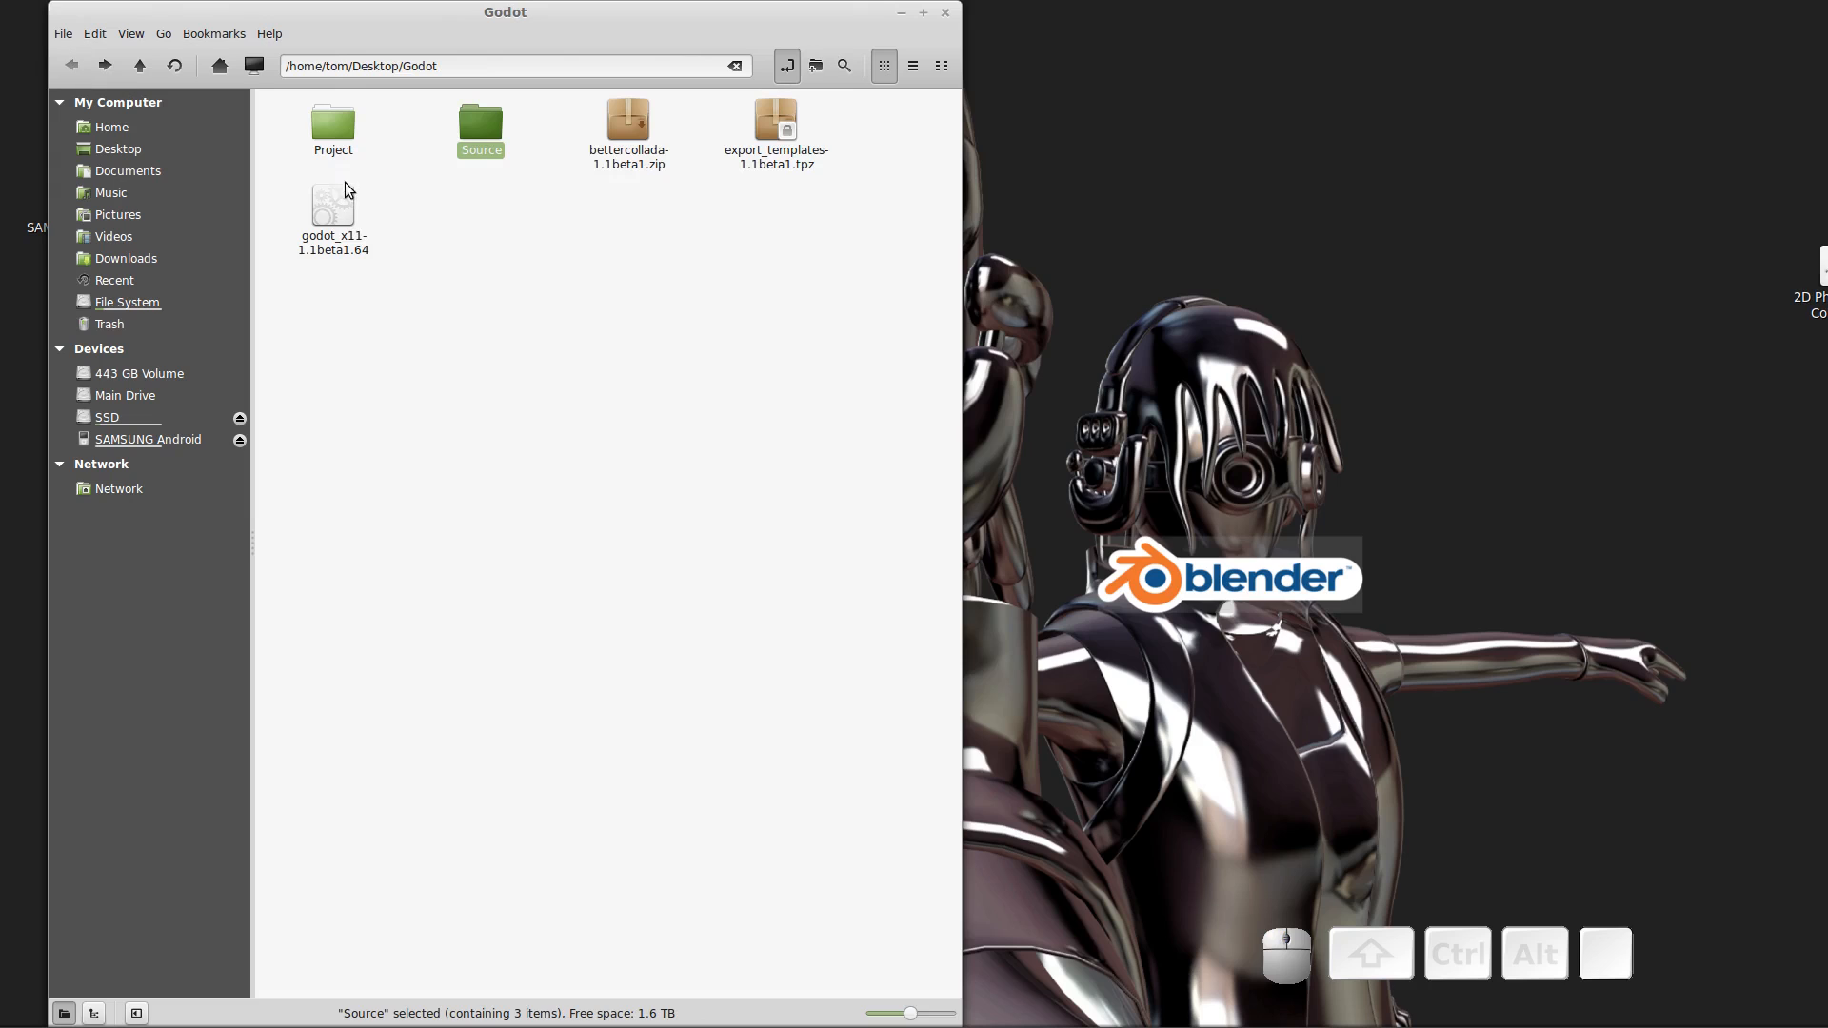
{"action": "left_click", "coordinate": [335, 212]}
{"action": "double_click", "coordinate": [335, 211]}
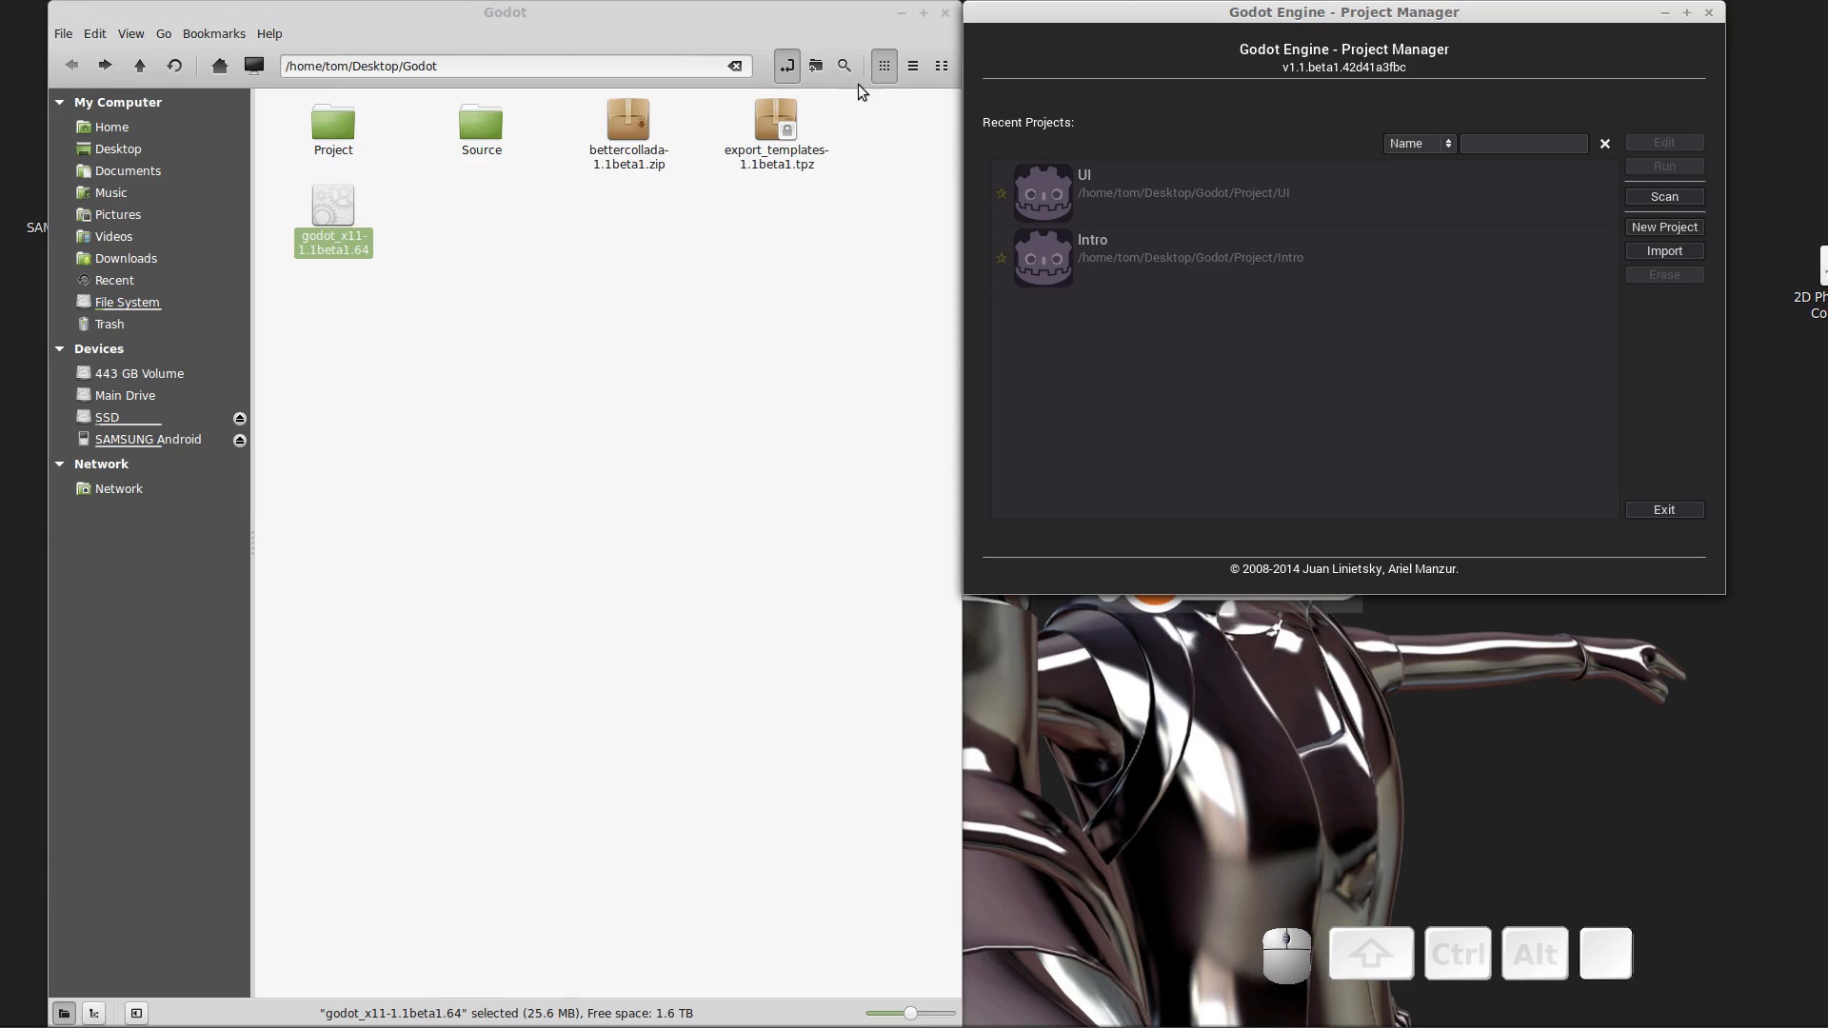
{"action": "left_click", "coordinate": [944, 15]}
{"action": "left_click_drag", "start_coordinate": [1065, 12], "coordinate": [3, 219]}
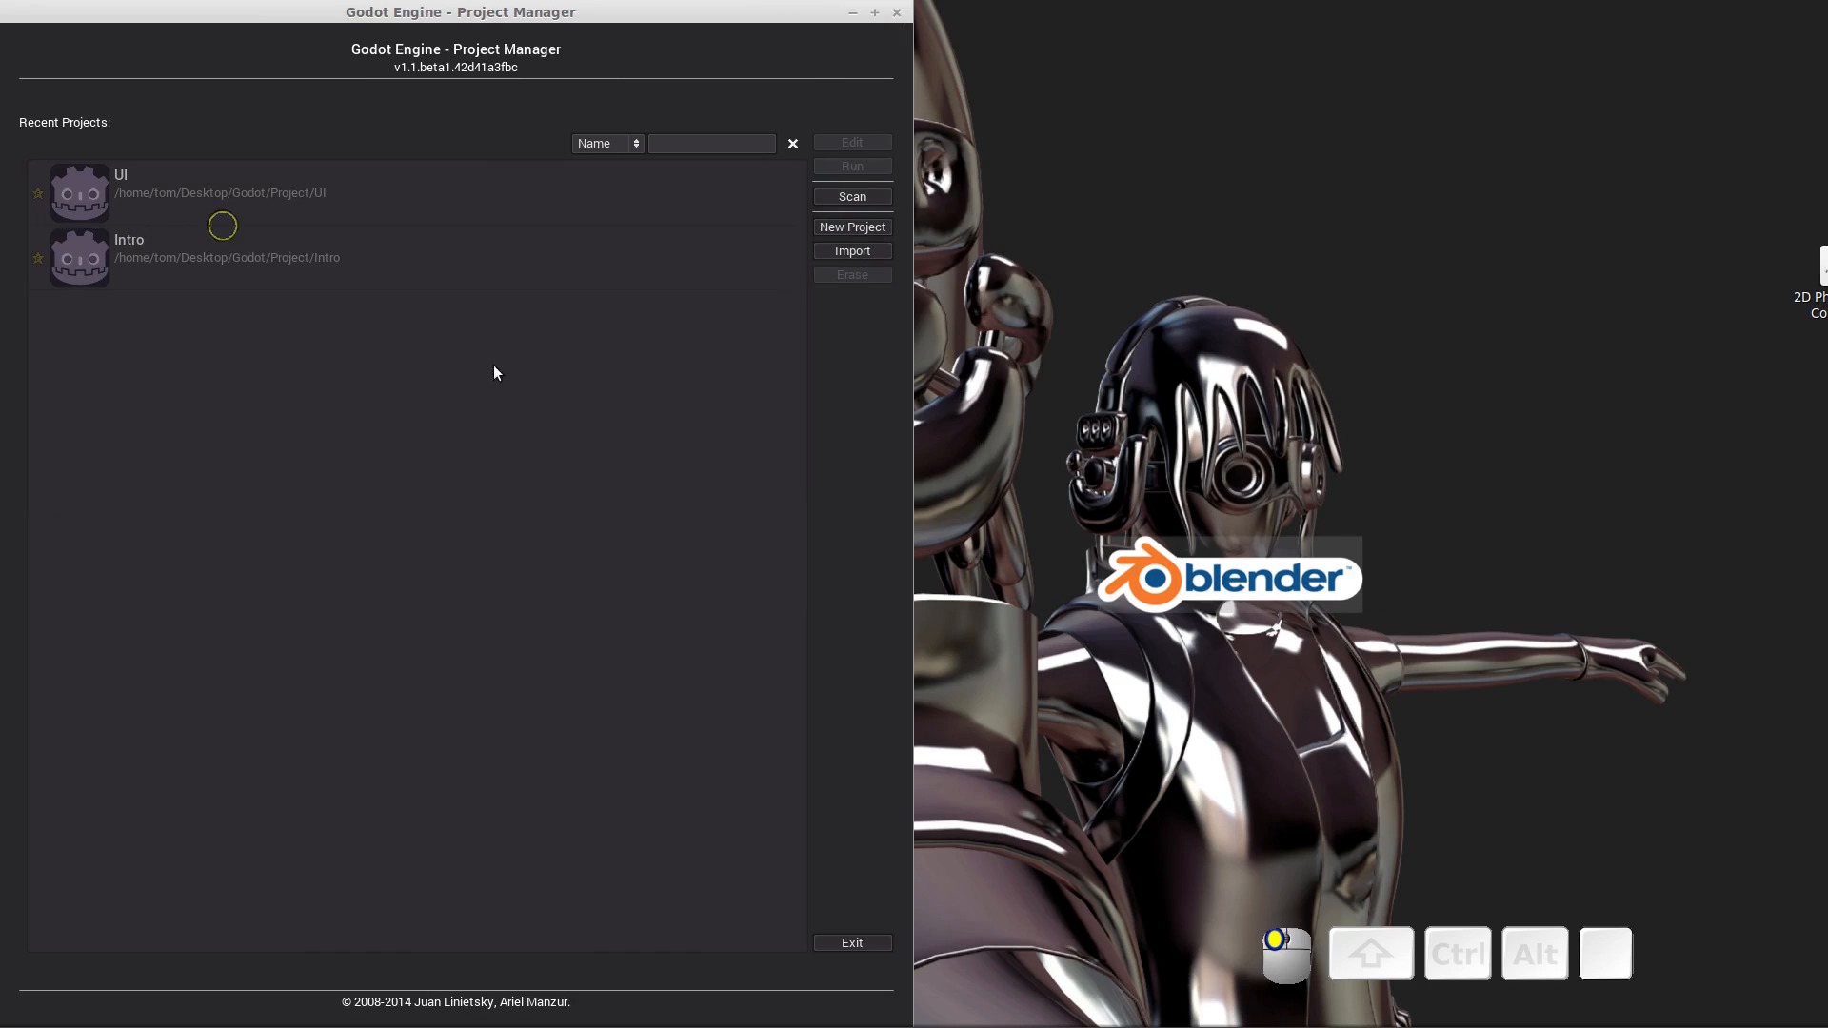
Create a new project named PCE in a new PCE folder inside the Godot Project directory.
{"action": "left_click", "coordinate": [876, 227]}
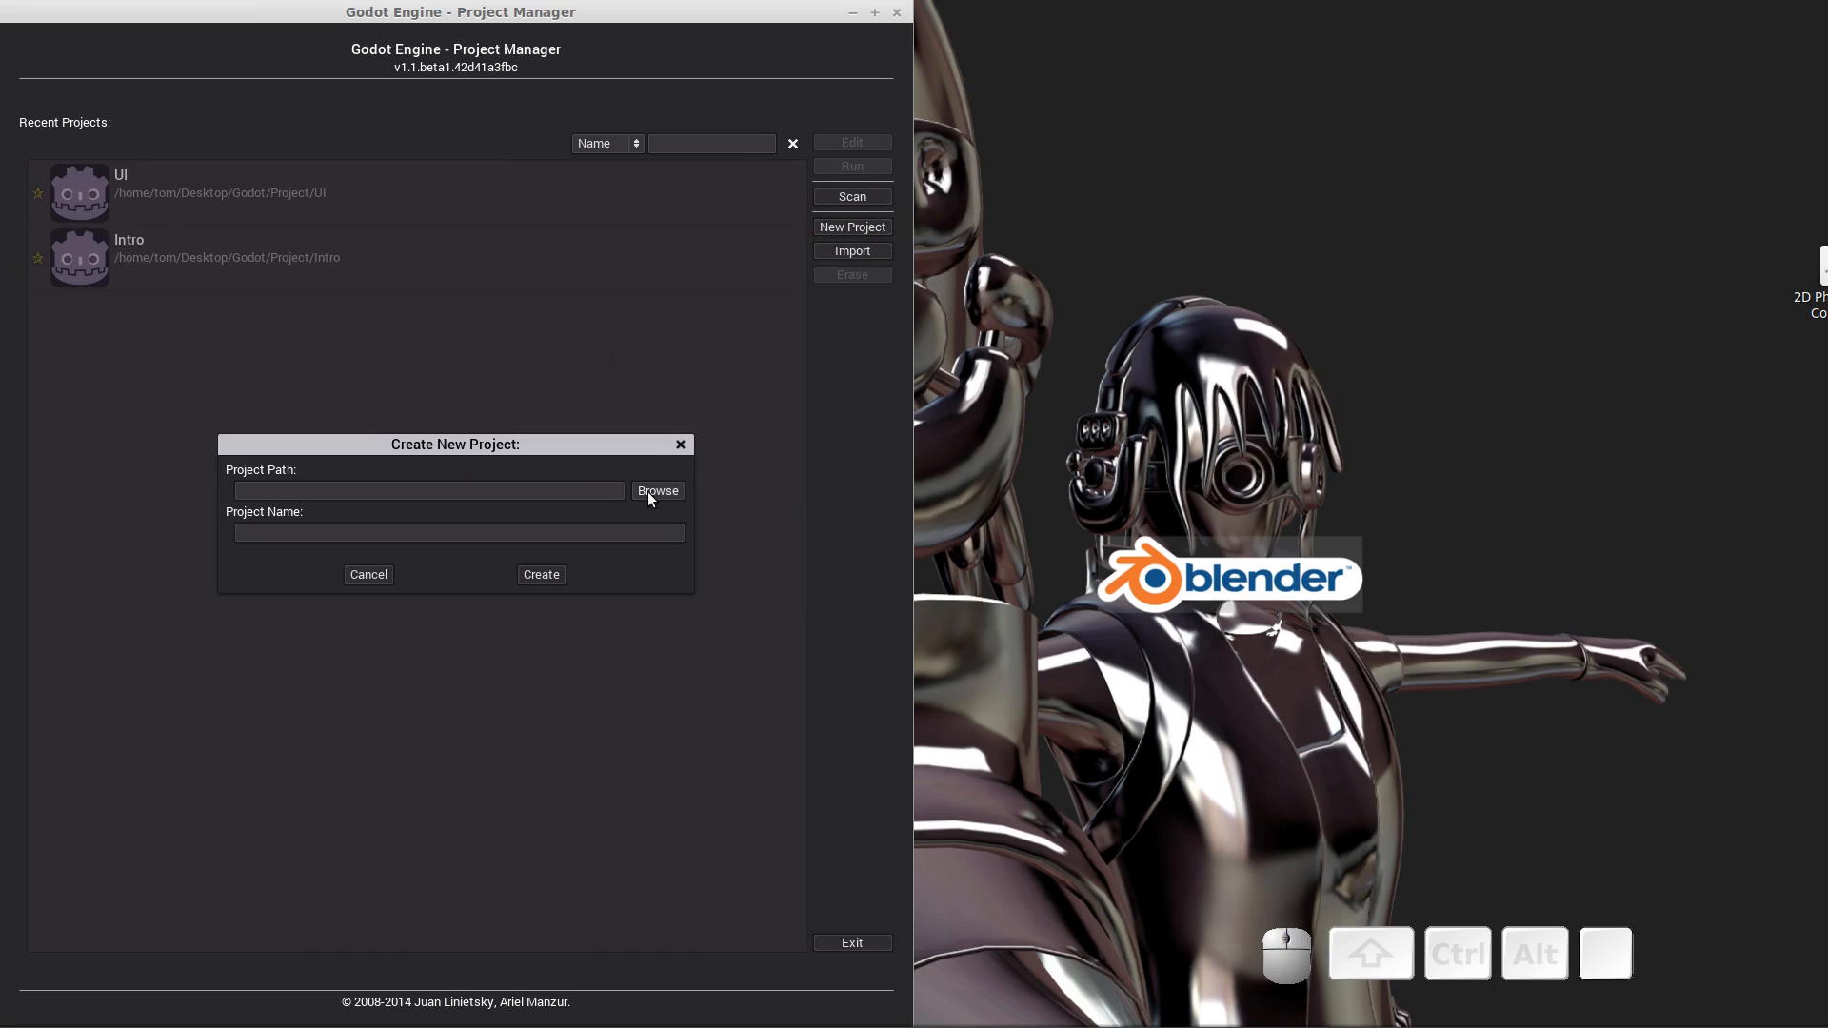
{"action": "left_click", "coordinate": [655, 491]}
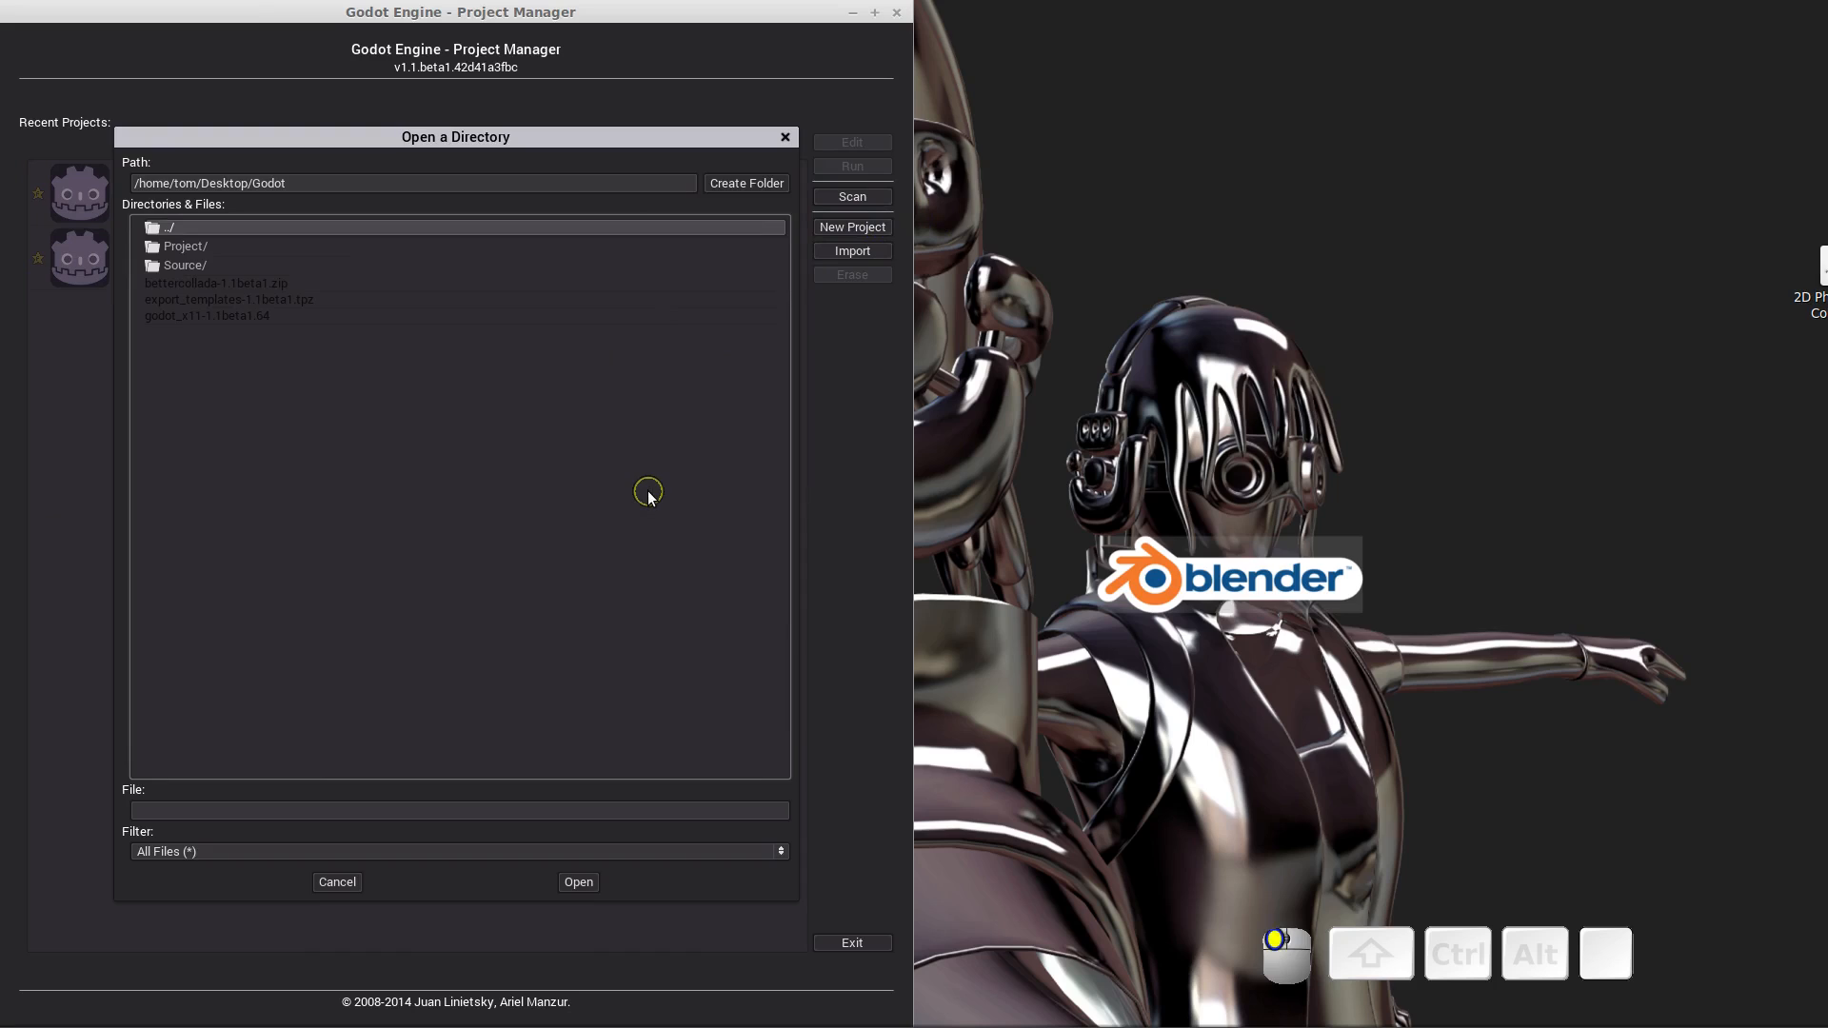
{"action": "double_click", "coordinate": [166, 249]}
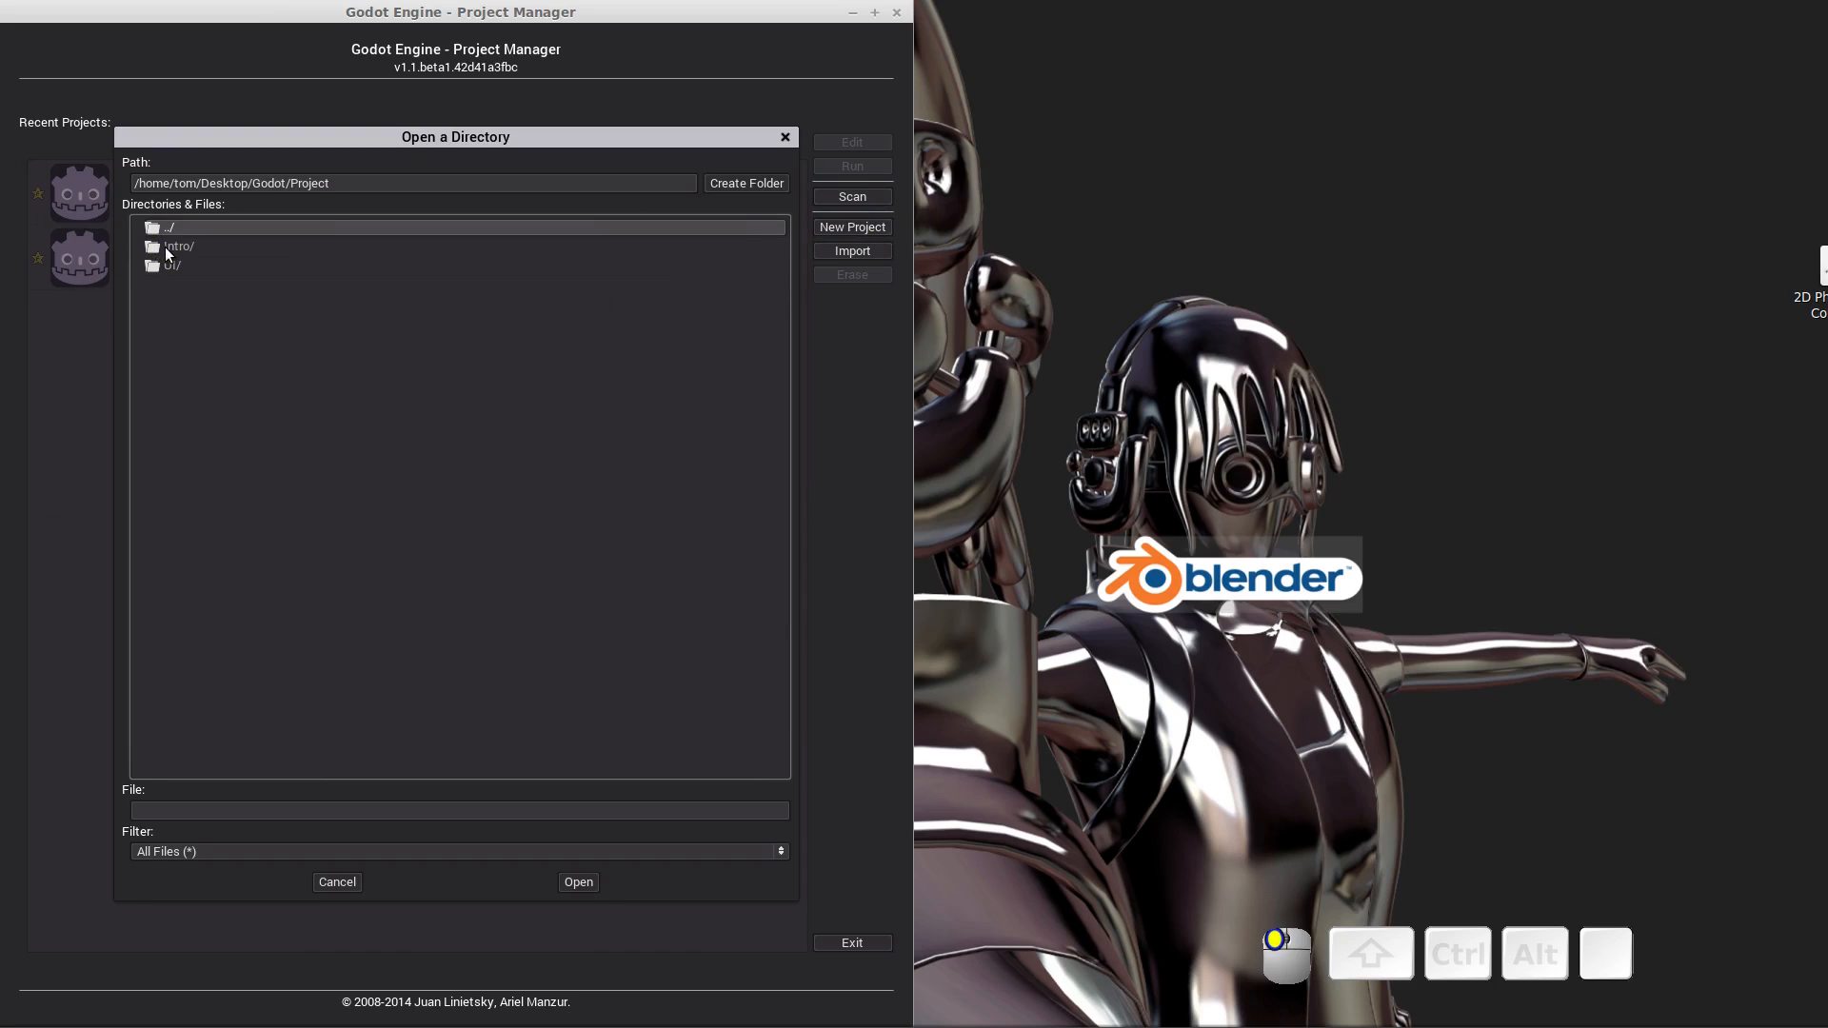
{"action": "left_click", "coordinate": [748, 184]}
{"action": "type", "text": "P"}
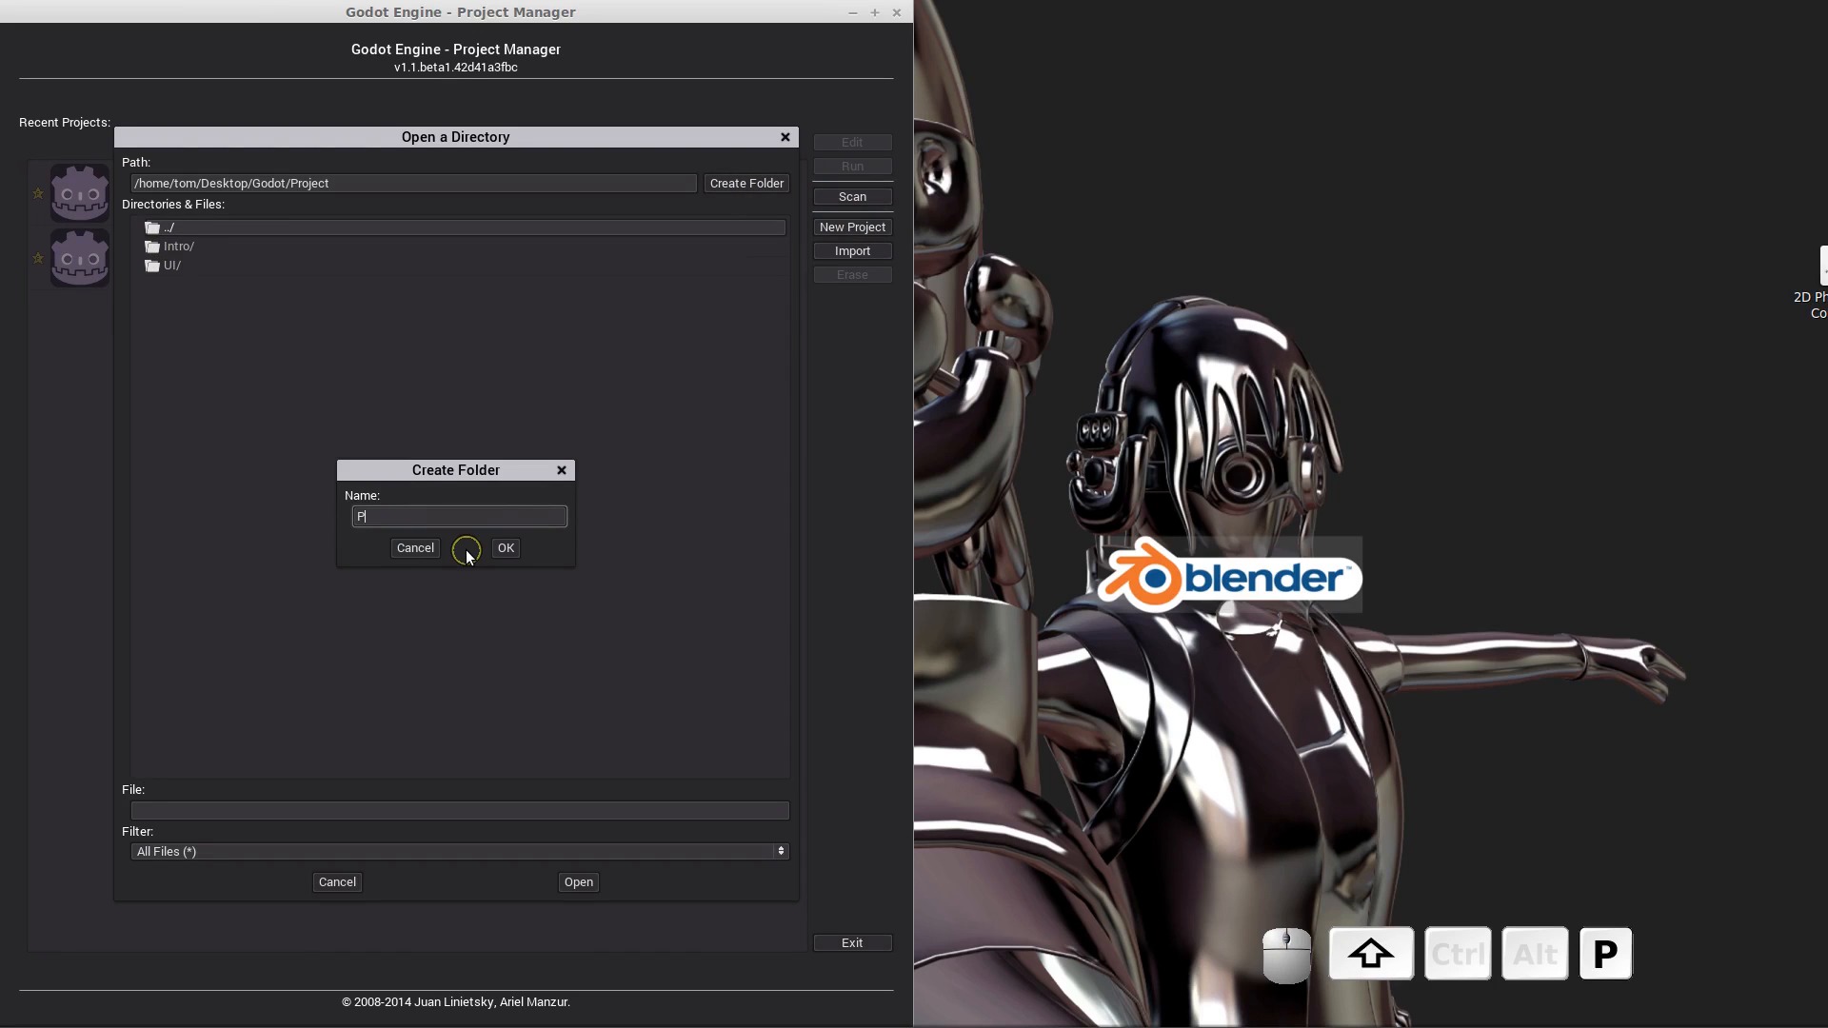
{"action": "type", "text": "CE"}
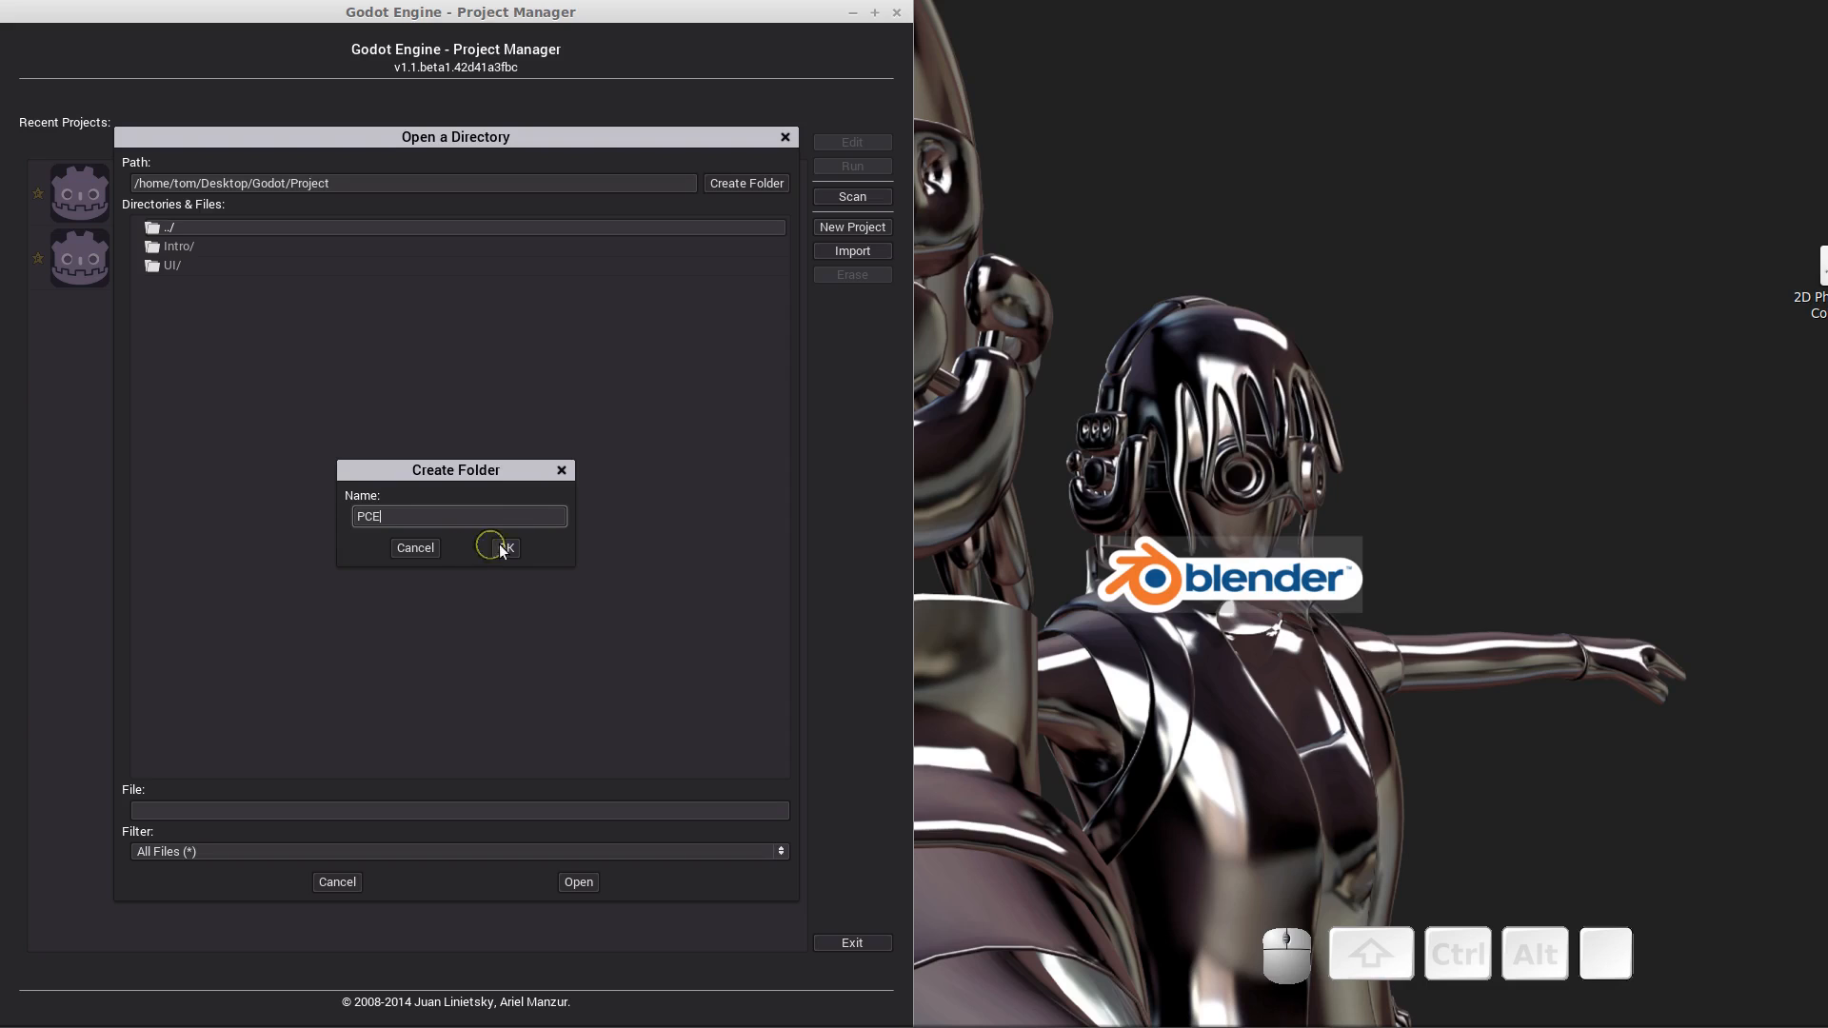
{"action": "left_click", "coordinate": [503, 548]}
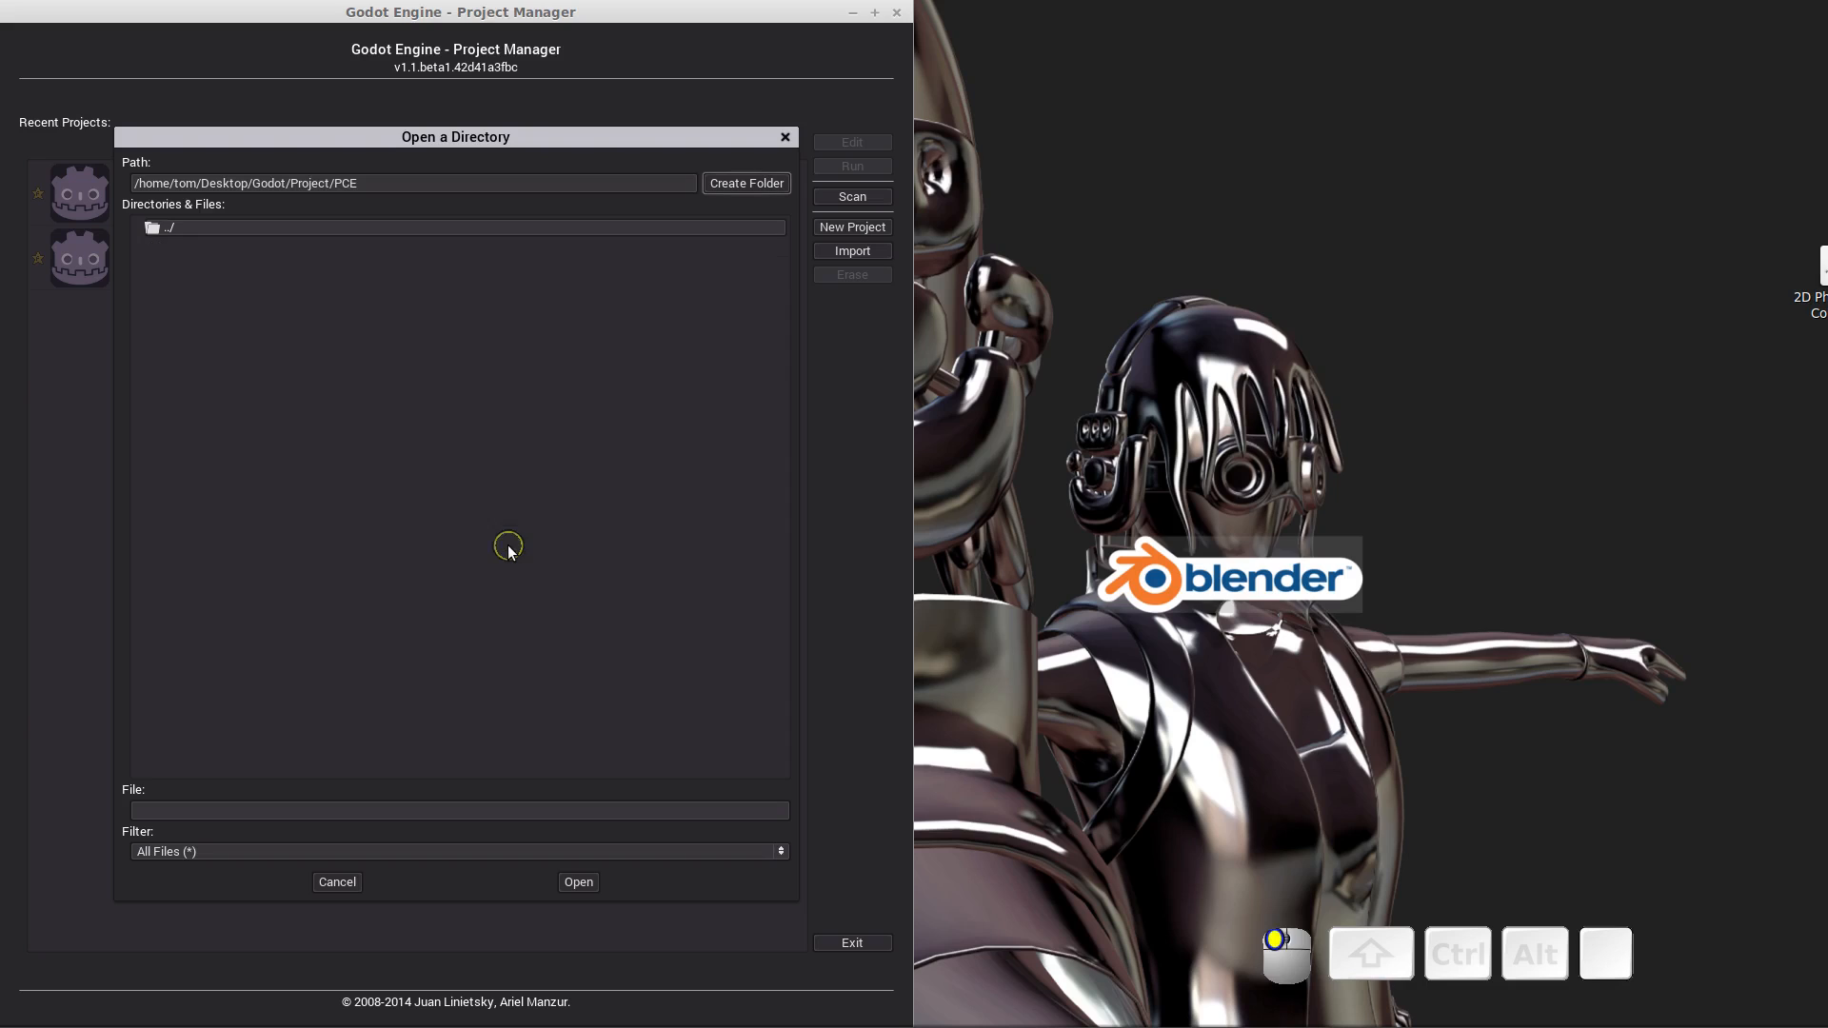
{"action": "left_click", "coordinate": [575, 883]}
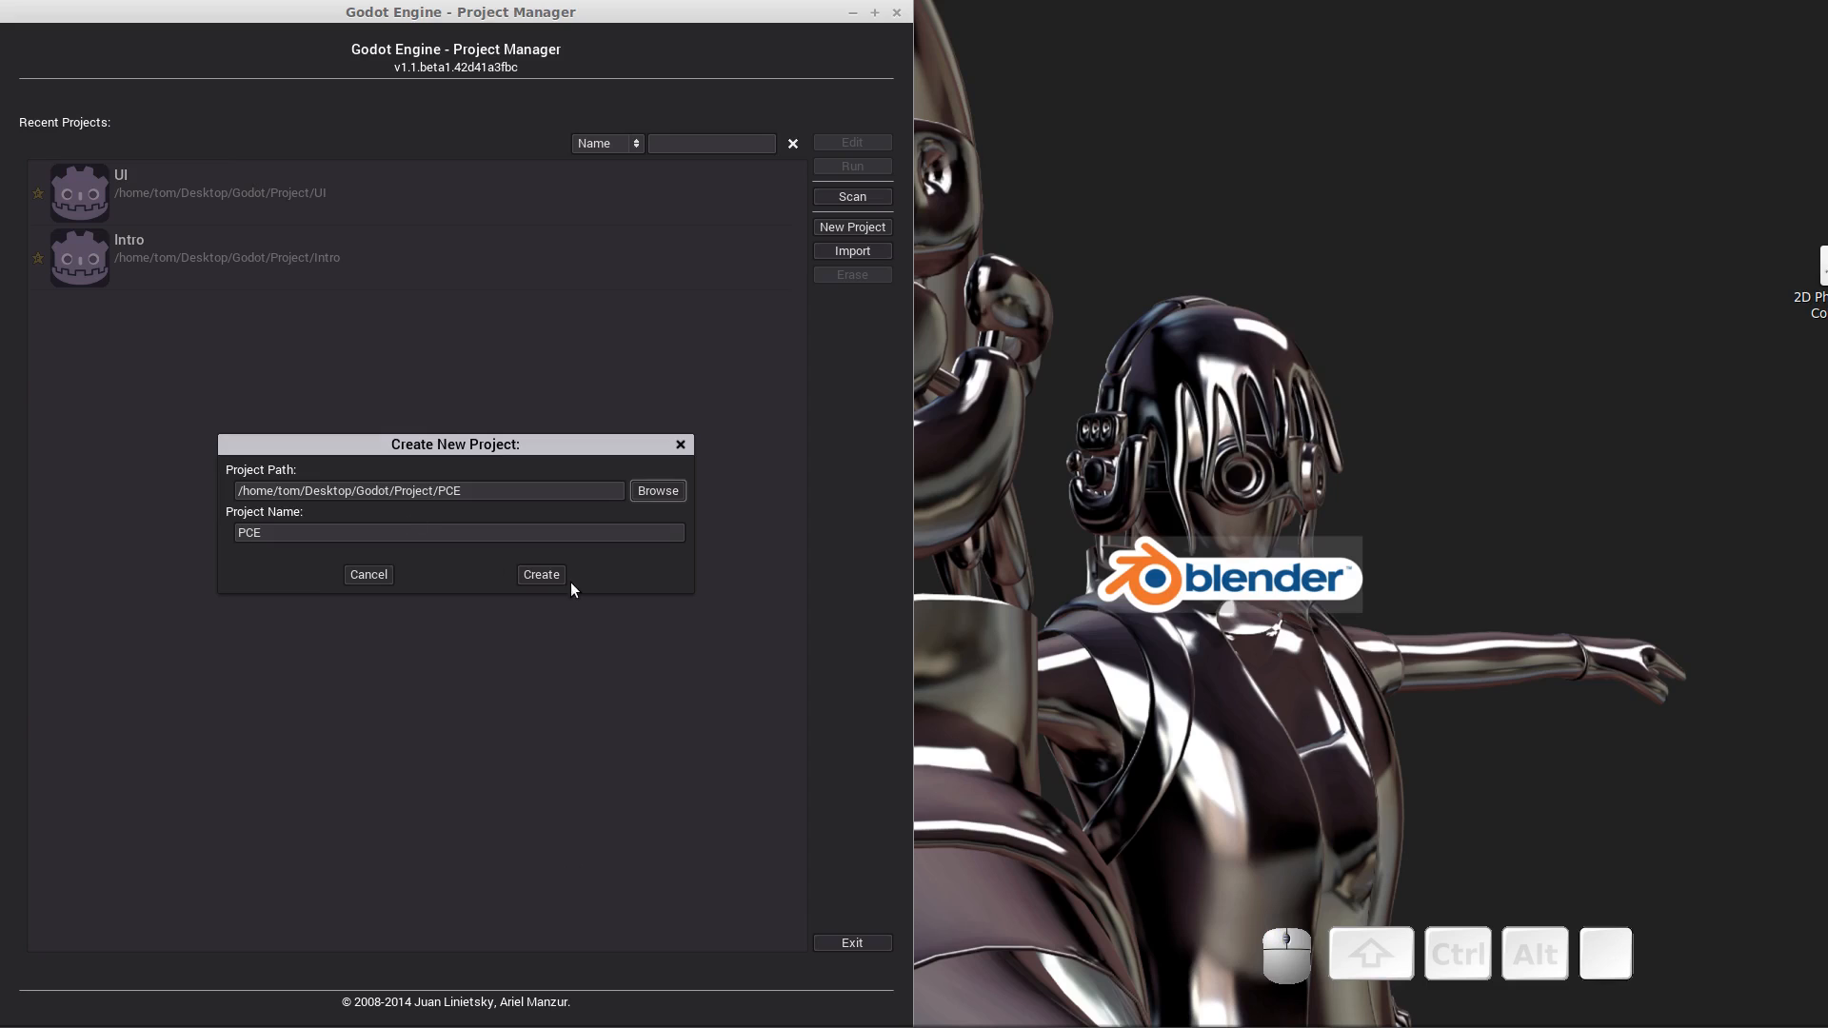
{"action": "left_click", "coordinate": [541, 575]}
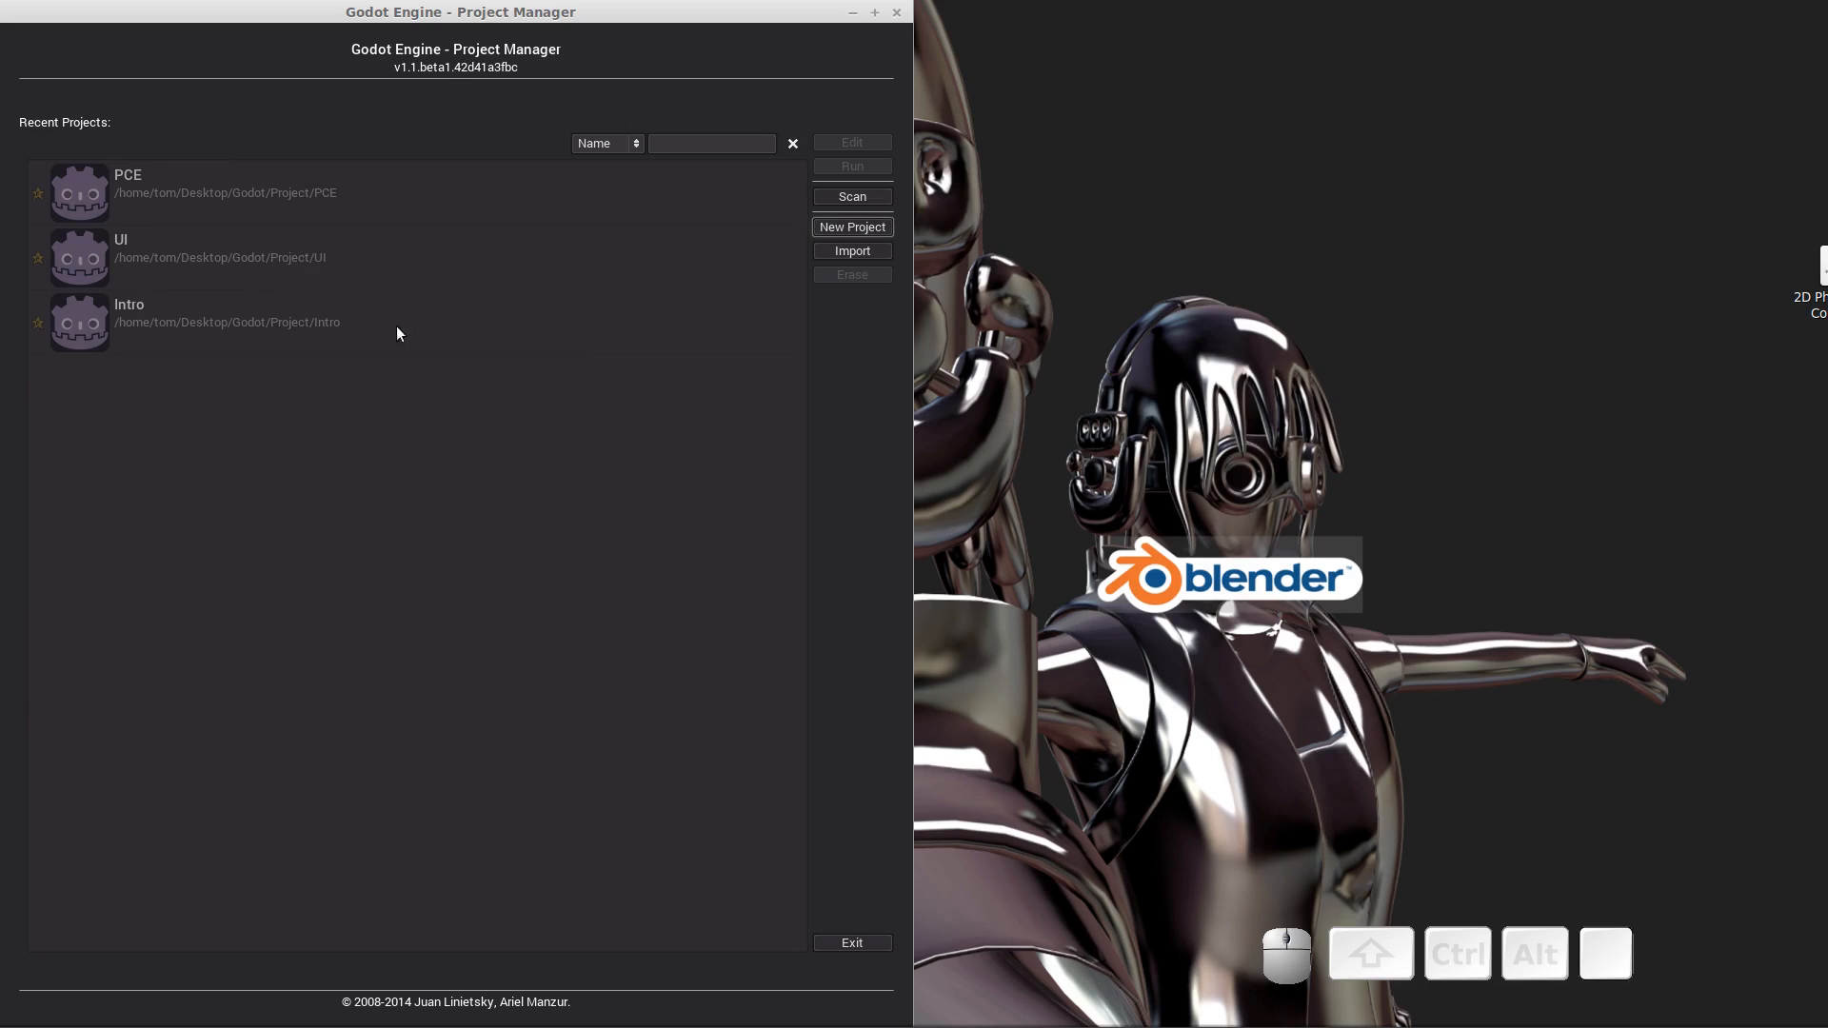
Open the PCE project with its editor snapped to the left half of the desktop, and switch to the 2D workspace.
{"action": "double_click", "coordinate": [185, 194]}
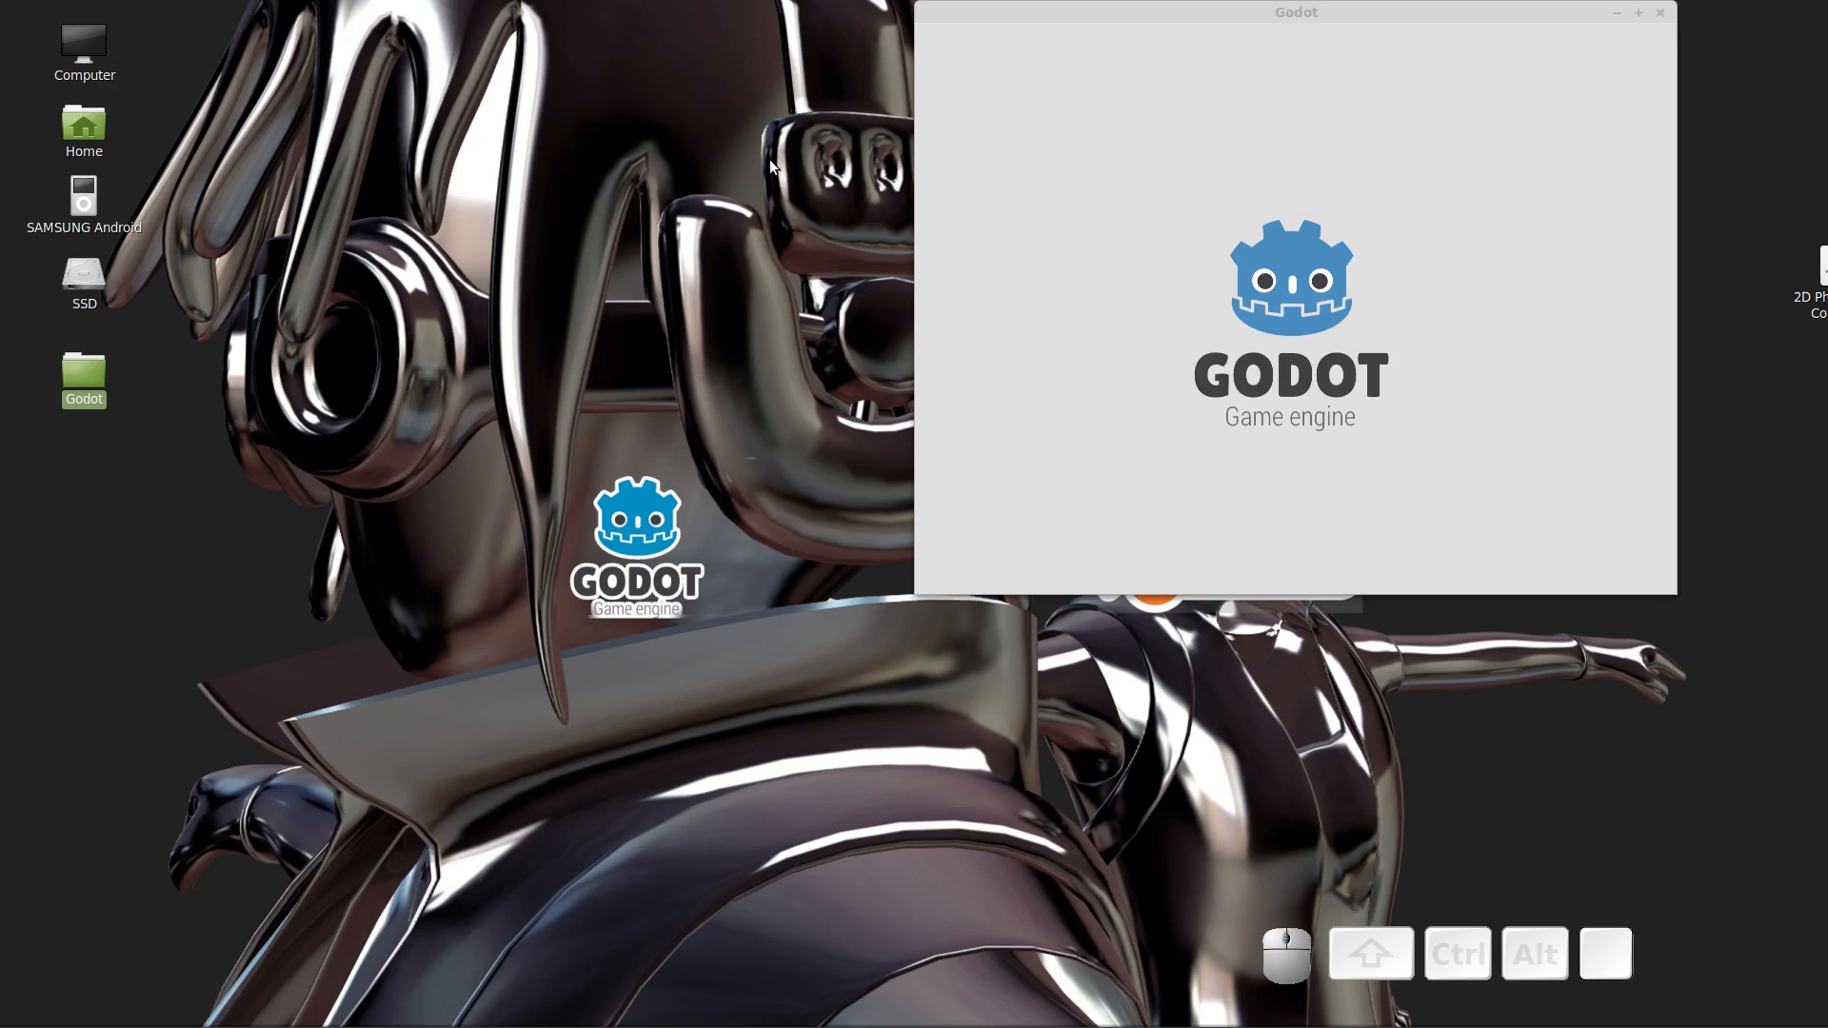
{"action": "left_click_drag", "start_coordinate": [1371, 12], "coordinate": [2, 303]}
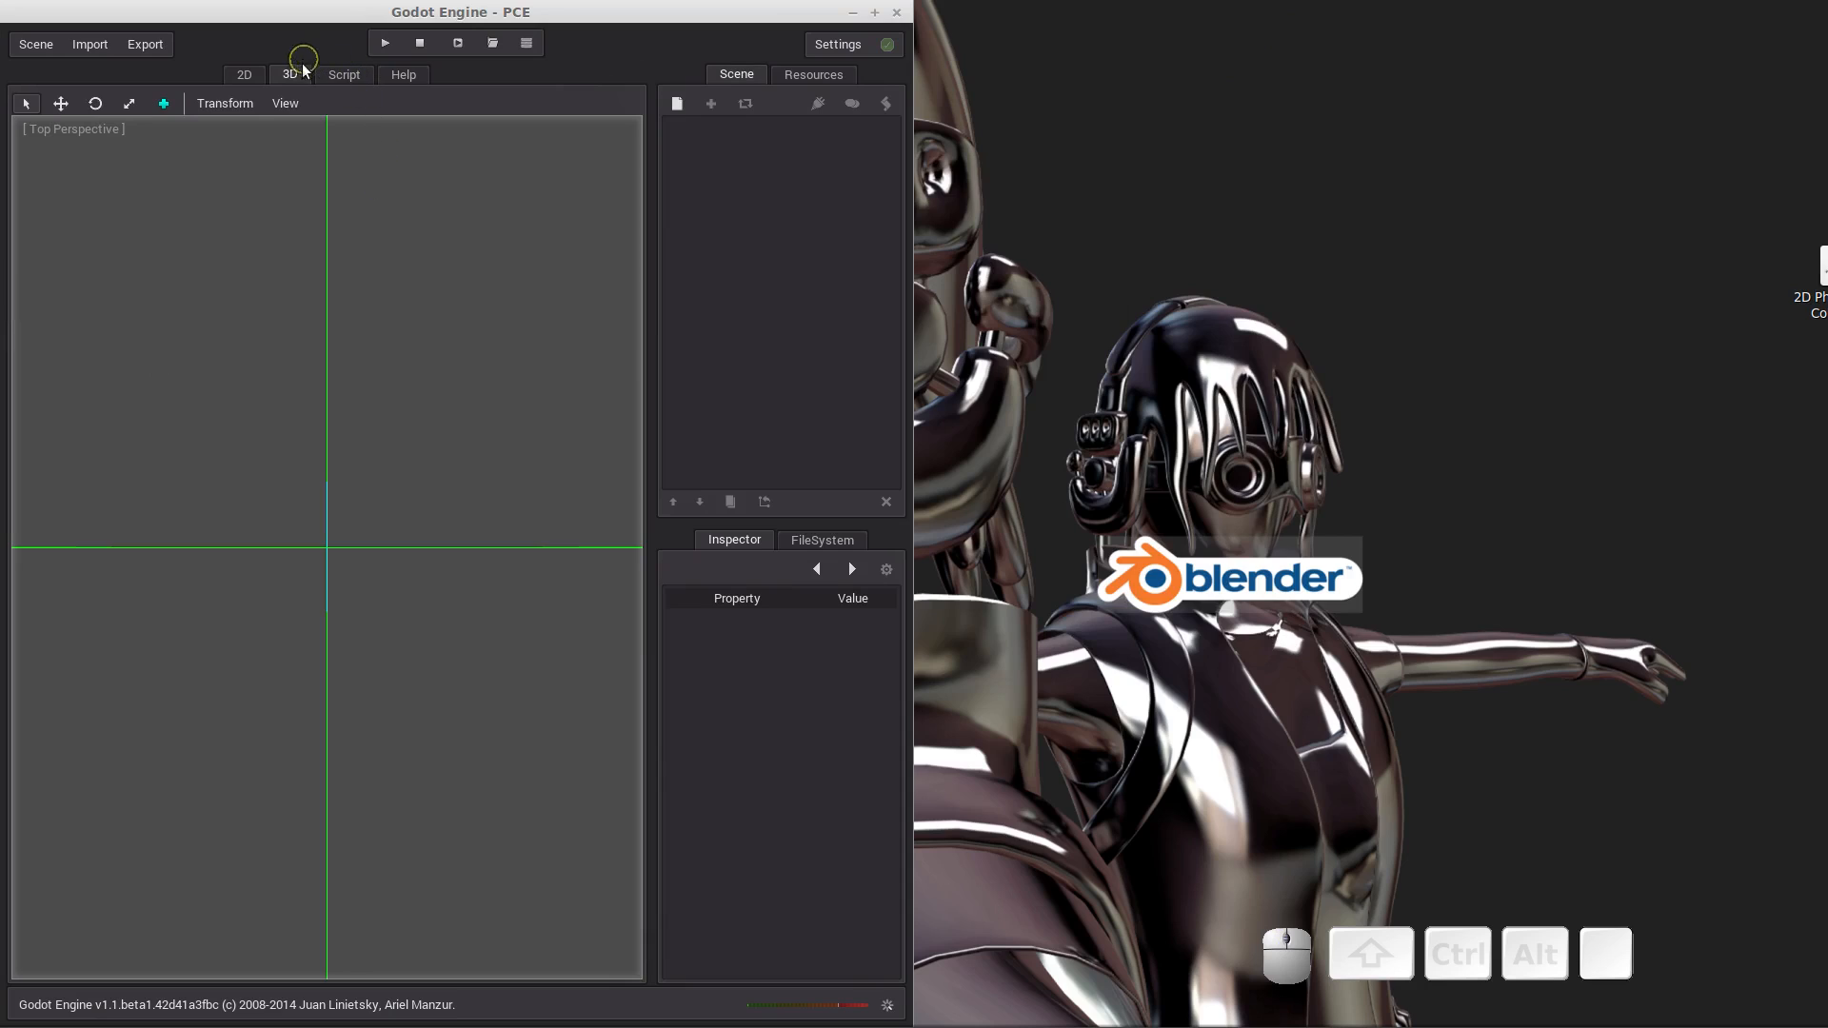
{"action": "left_click", "coordinate": [243, 75]}
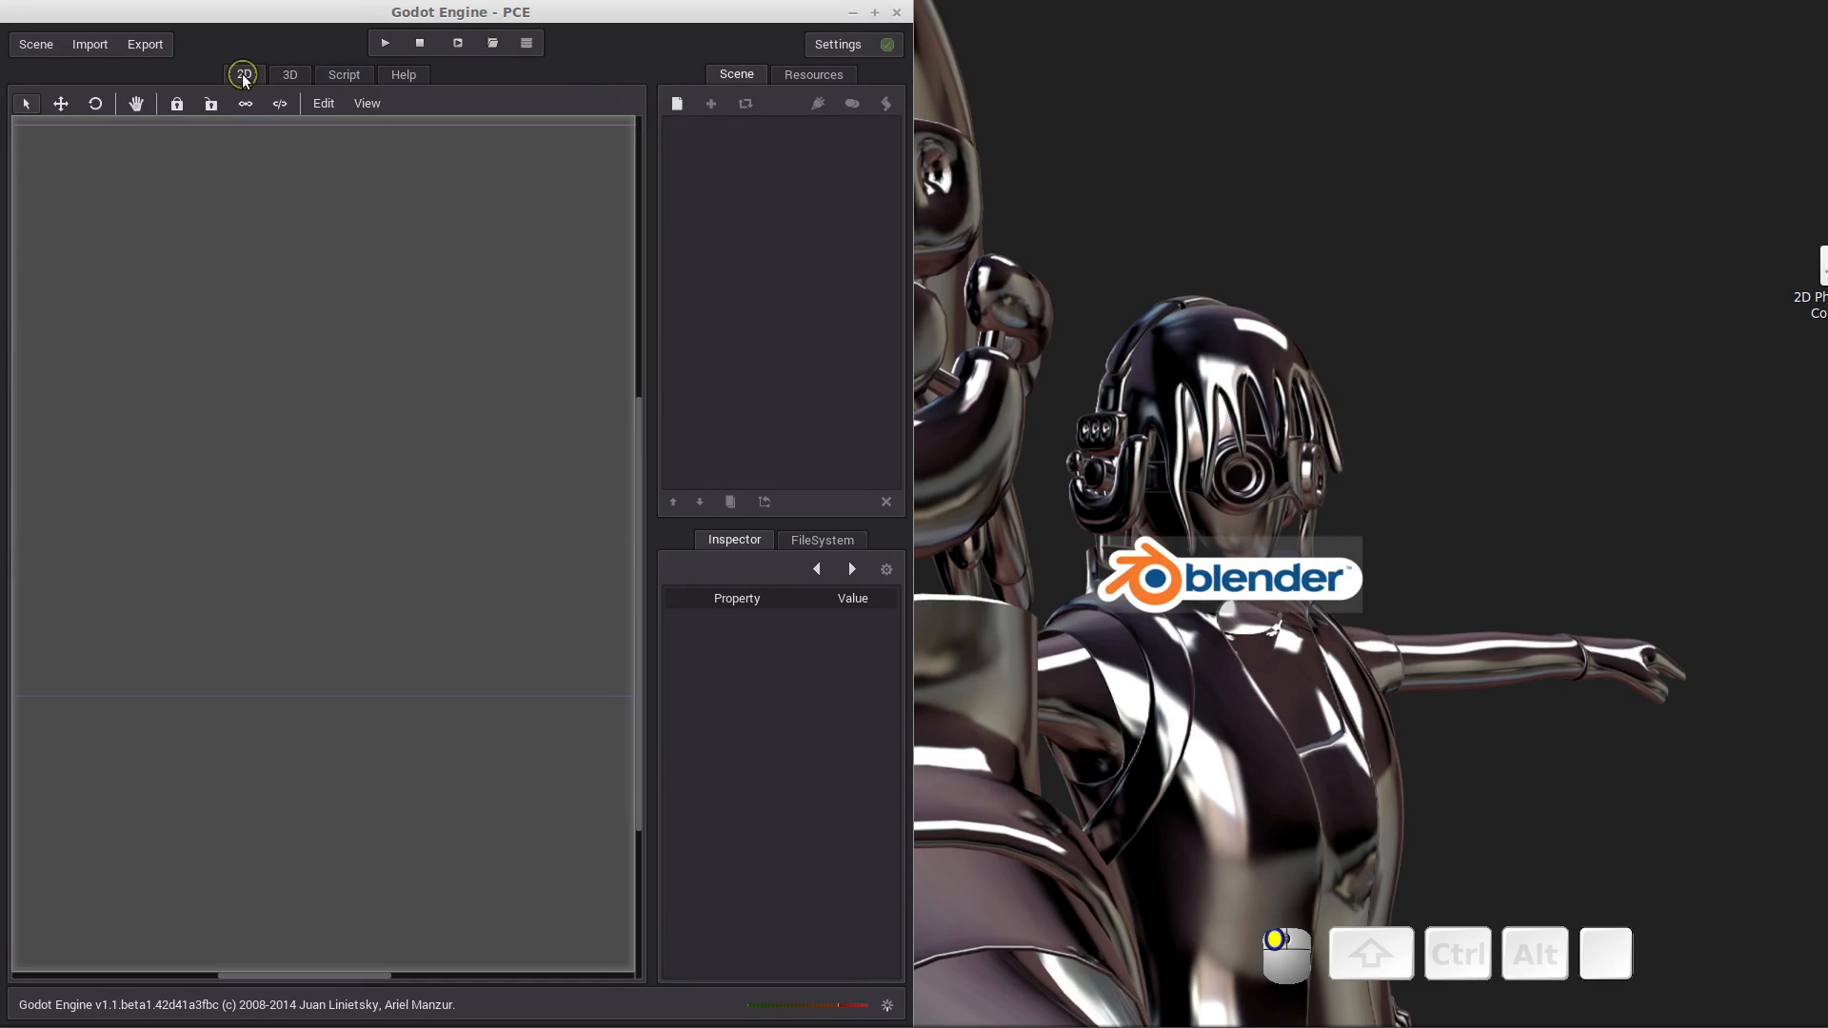
{"action": "scroll", "coordinate": [370, 392], "scroll_direction": "down", "scroll_amount": 3}
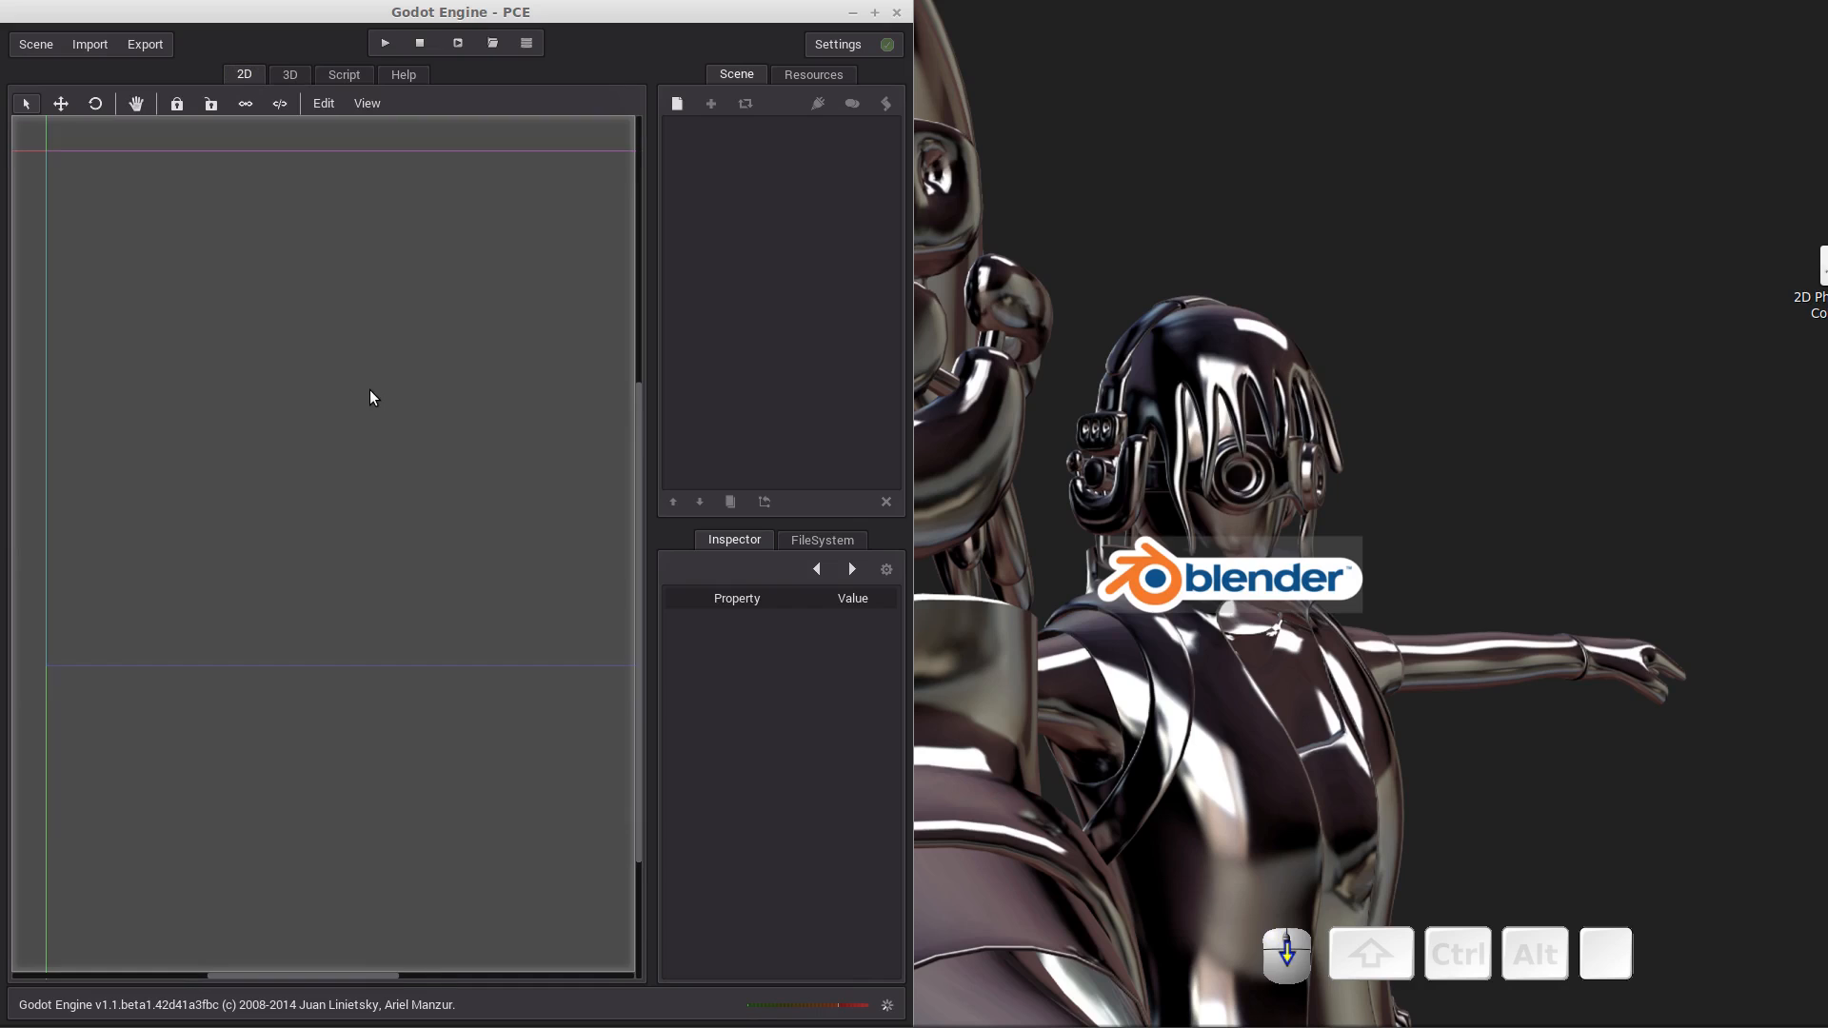
{"action": "mouse_move", "coordinate": [352, 385]}
{"action": "middle_mouse_down"}
{"action": "mouse_move", "coordinate": [326, 404]}
{"action": "mouse_move", "coordinate": [339, 372]}
{"action": "middle_mouse_up"}
{"action": "scroll", "coordinate": [326, 404], "scroll_direction": "down", "scroll_amount": 5}
{"action": "scroll", "coordinate": [356, 404], "scroll_direction": "up", "scroll_amount": 3}
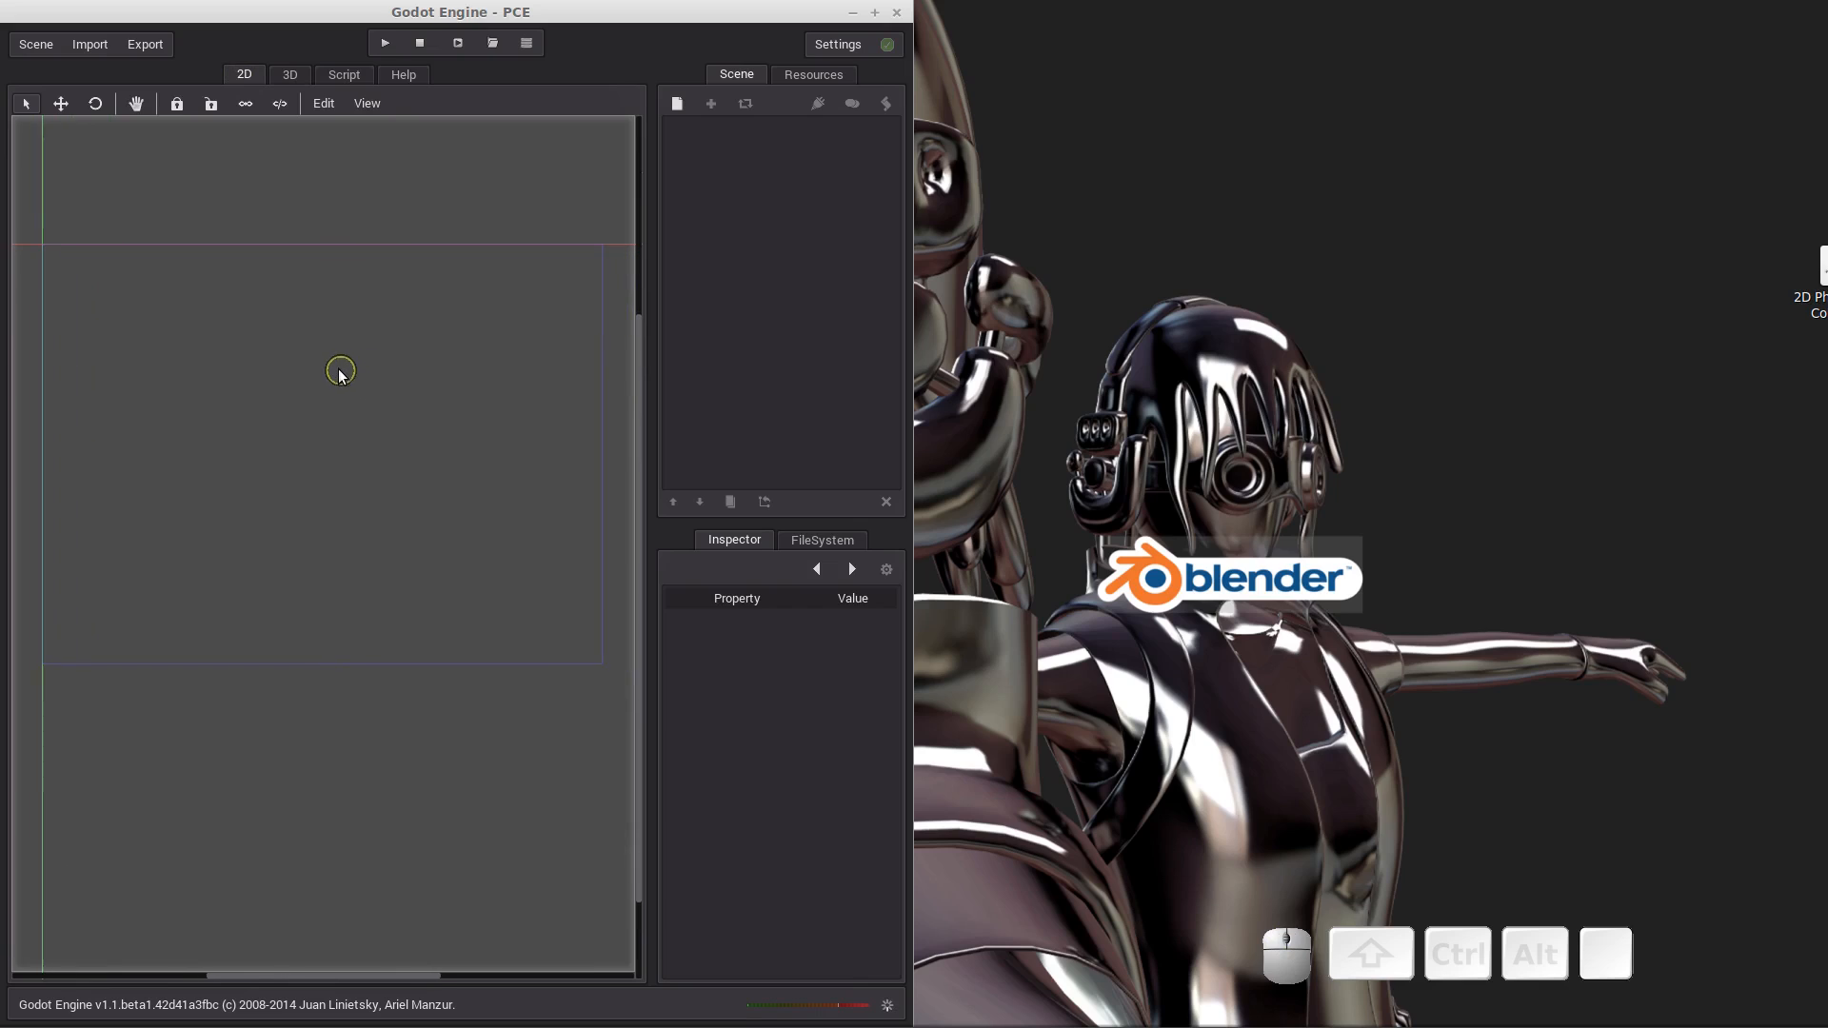
{"action": "scroll", "coordinate": [344, 373], "scroll_direction": "down", "scroll_amount": 1}
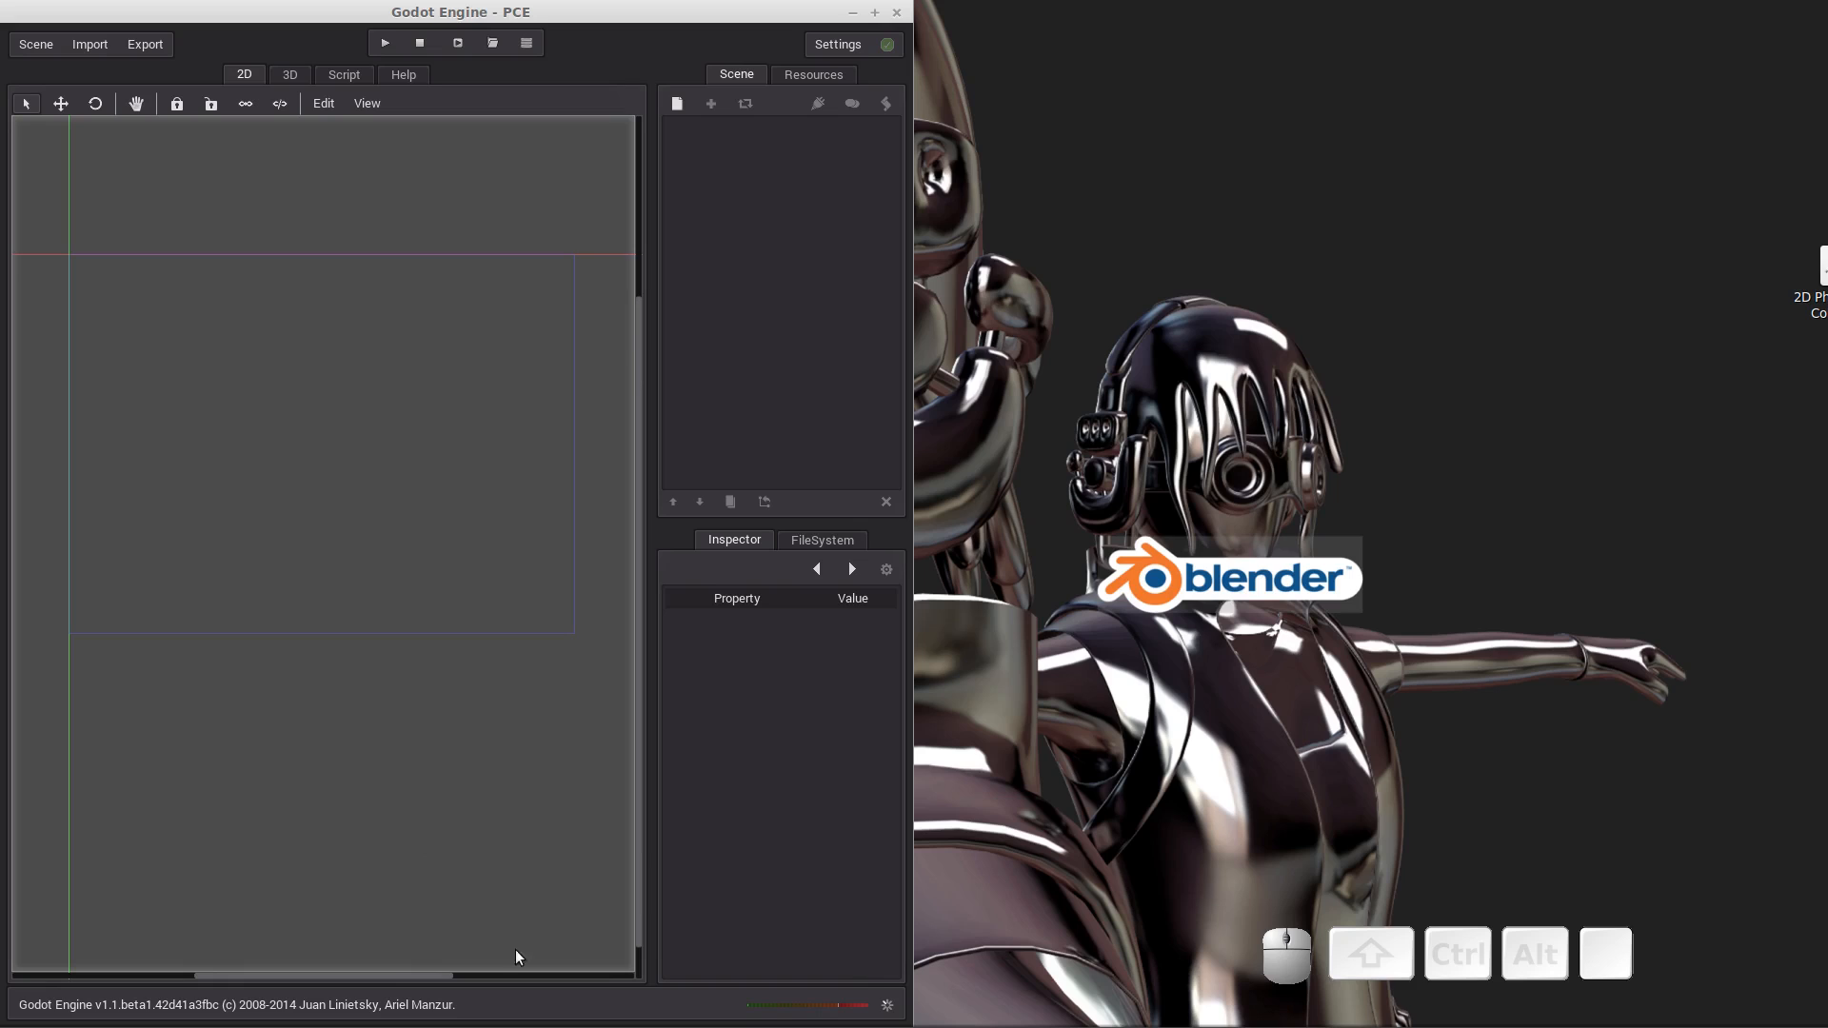
Bring up the Physics and Collisions PDF beside the Godot editor as a reference for the required nodes.
{"action": "mouse_move", "coordinate": [648, 1026]}
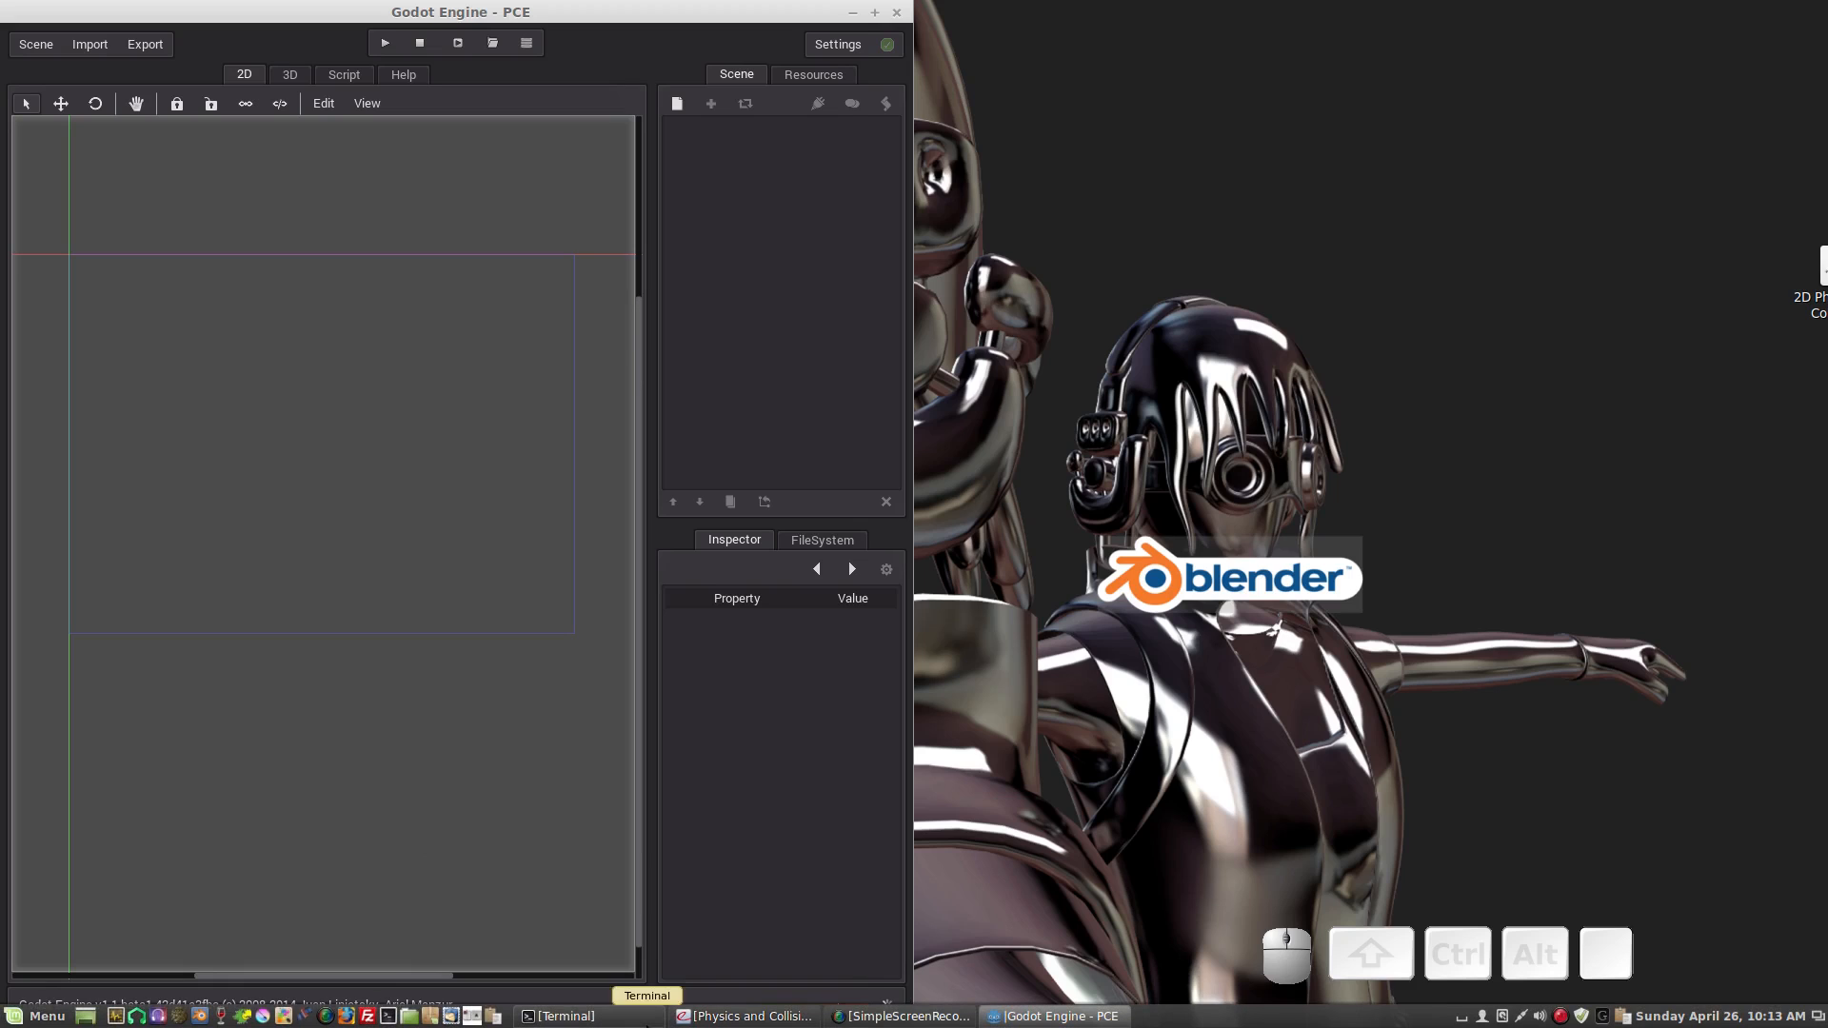
{"action": "left_click", "coordinate": [752, 1015]}
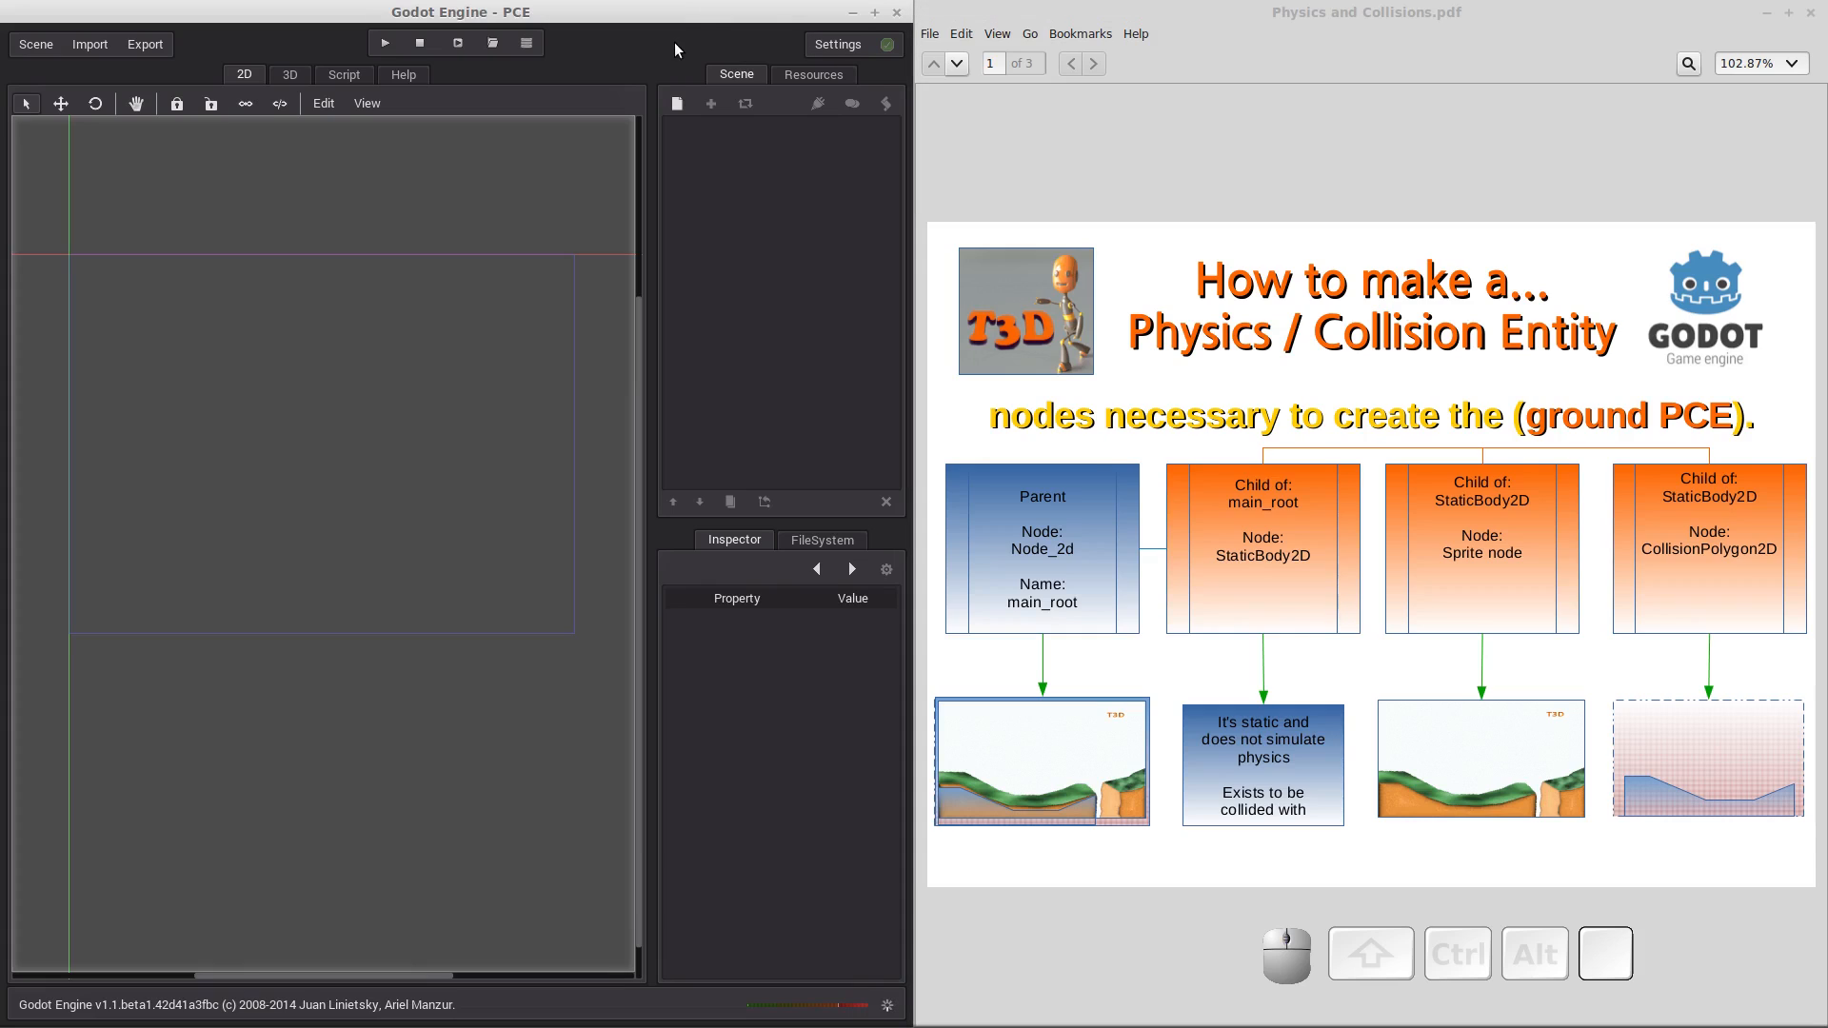
Create a Node2D as the scene's root node and rename it main_root.
{"action": "left_click", "coordinate": [674, 106]}
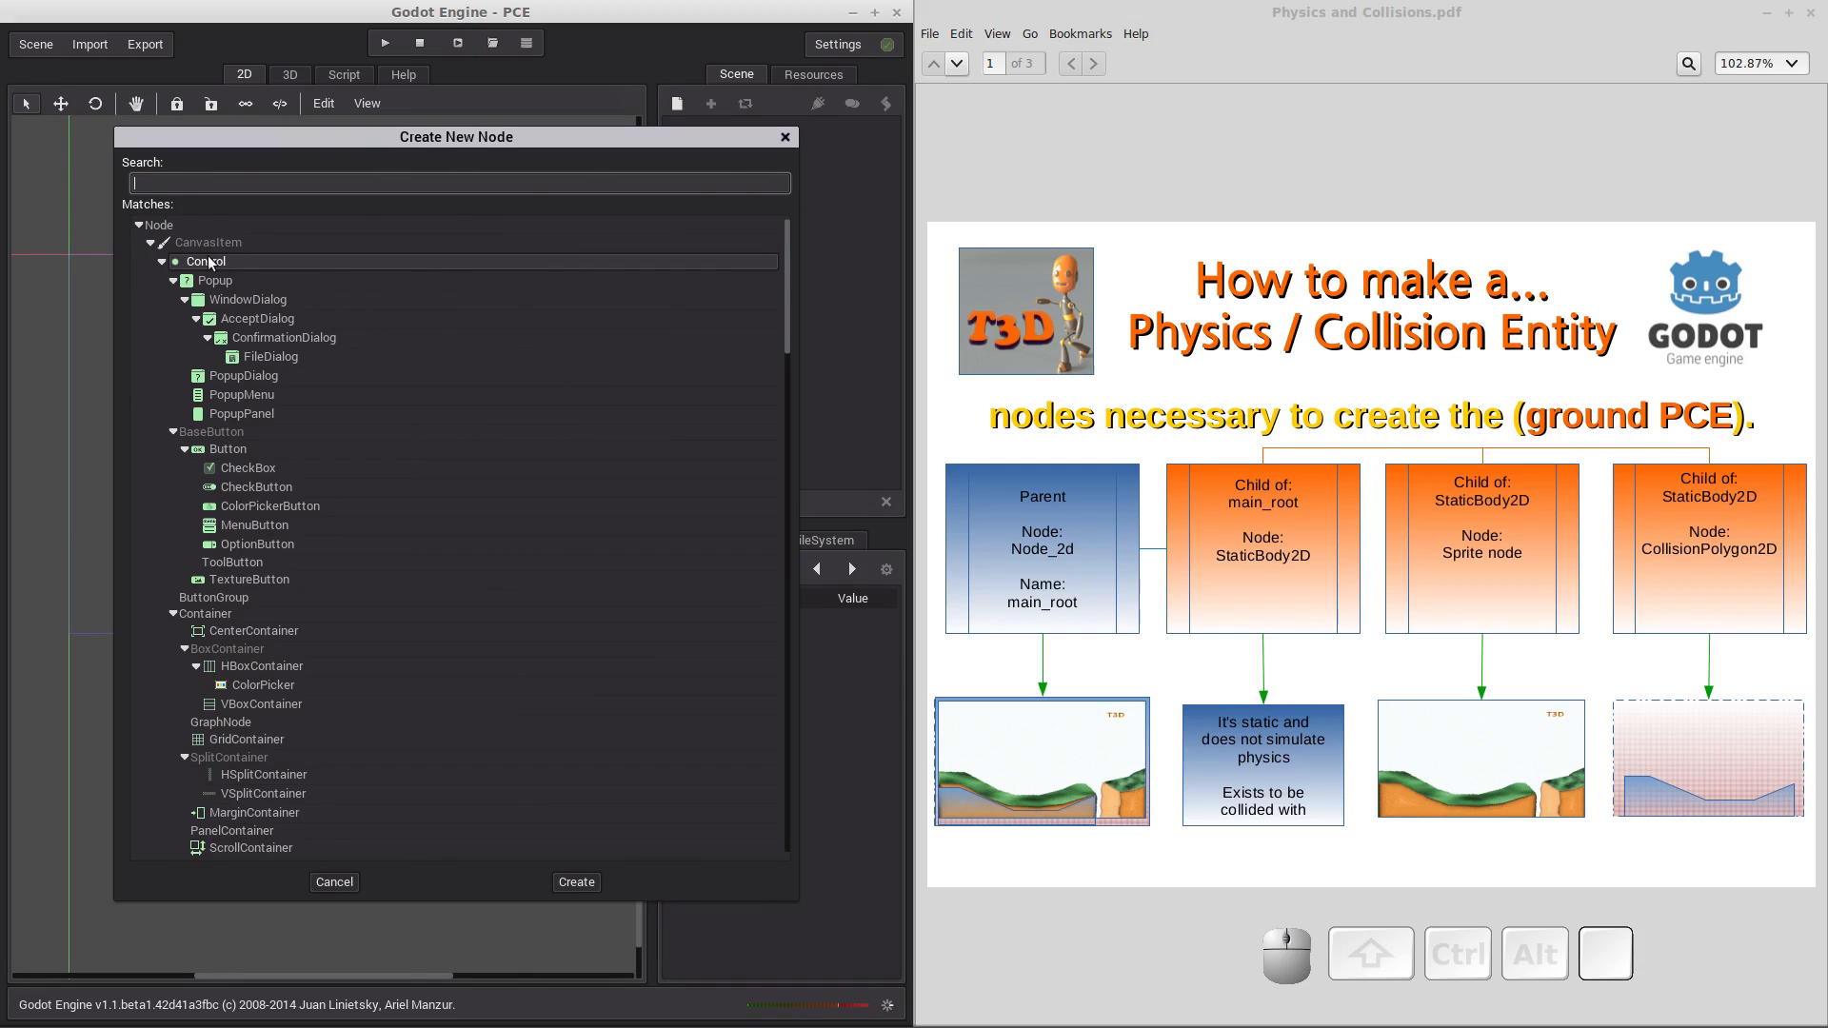
{"action": "left_click", "coordinate": [161, 261]}
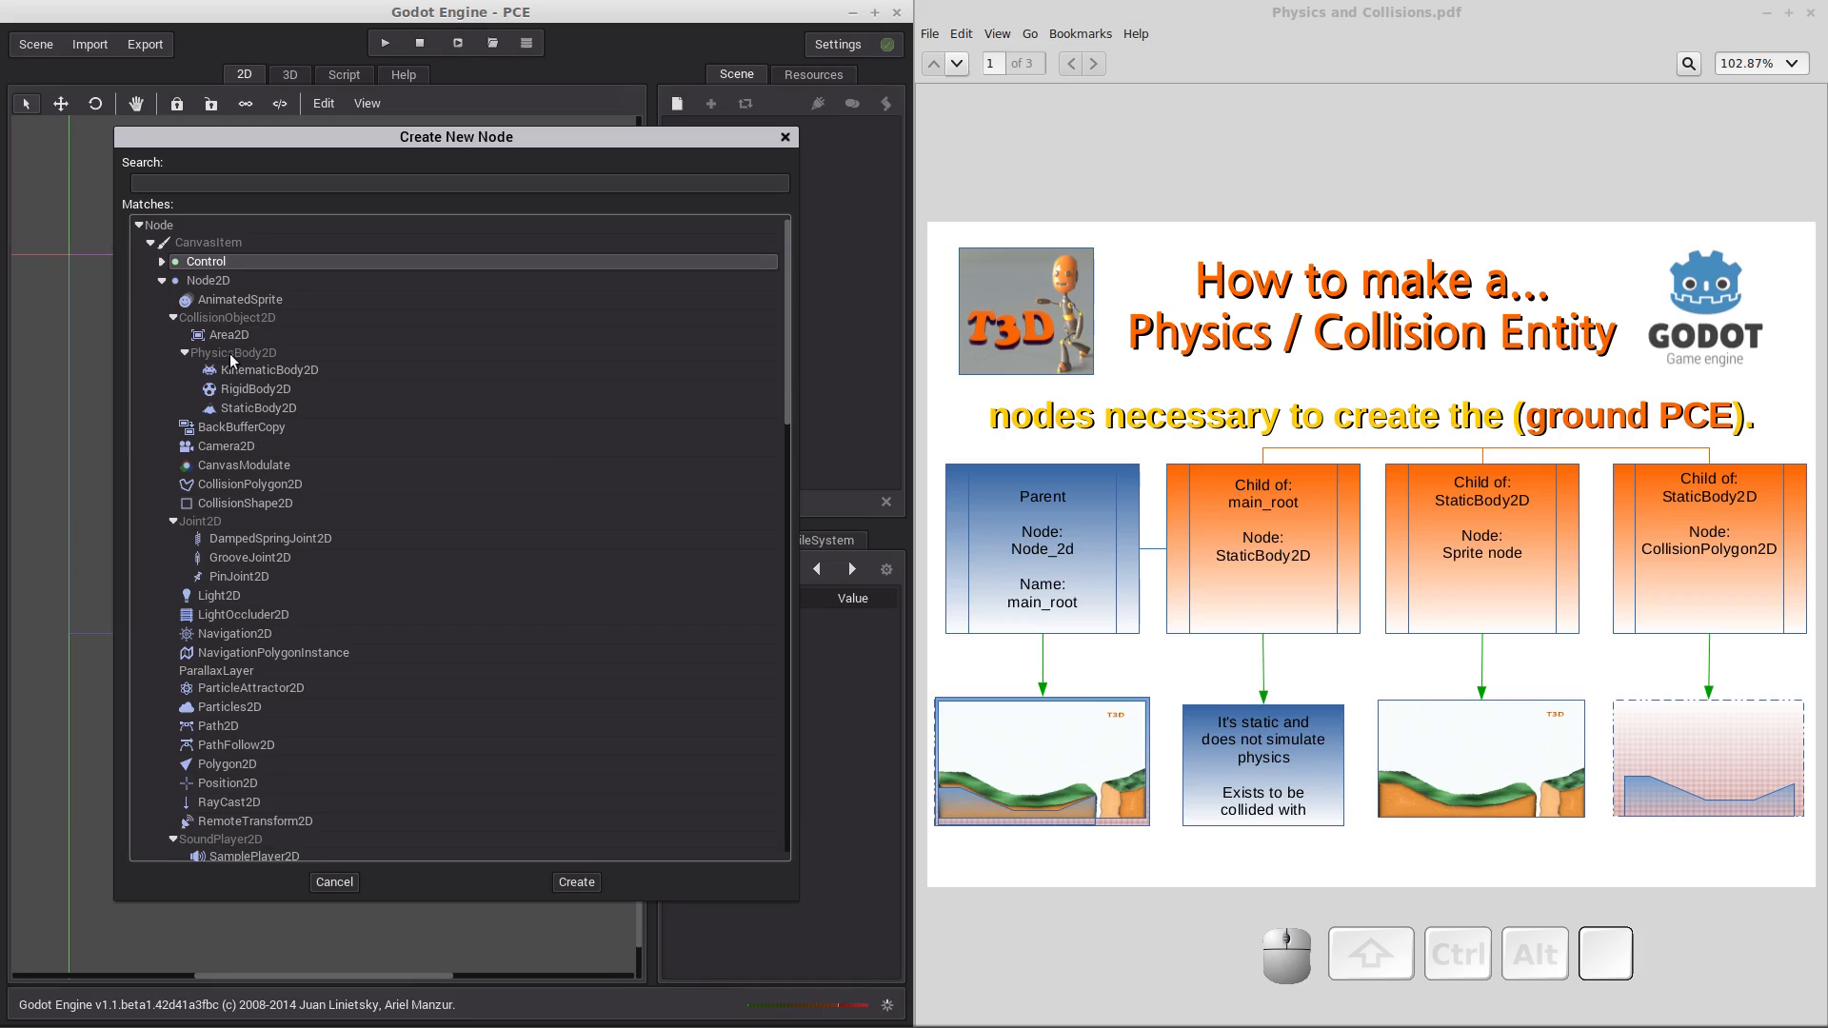
{"action": "double_click", "coordinate": [202, 279]}
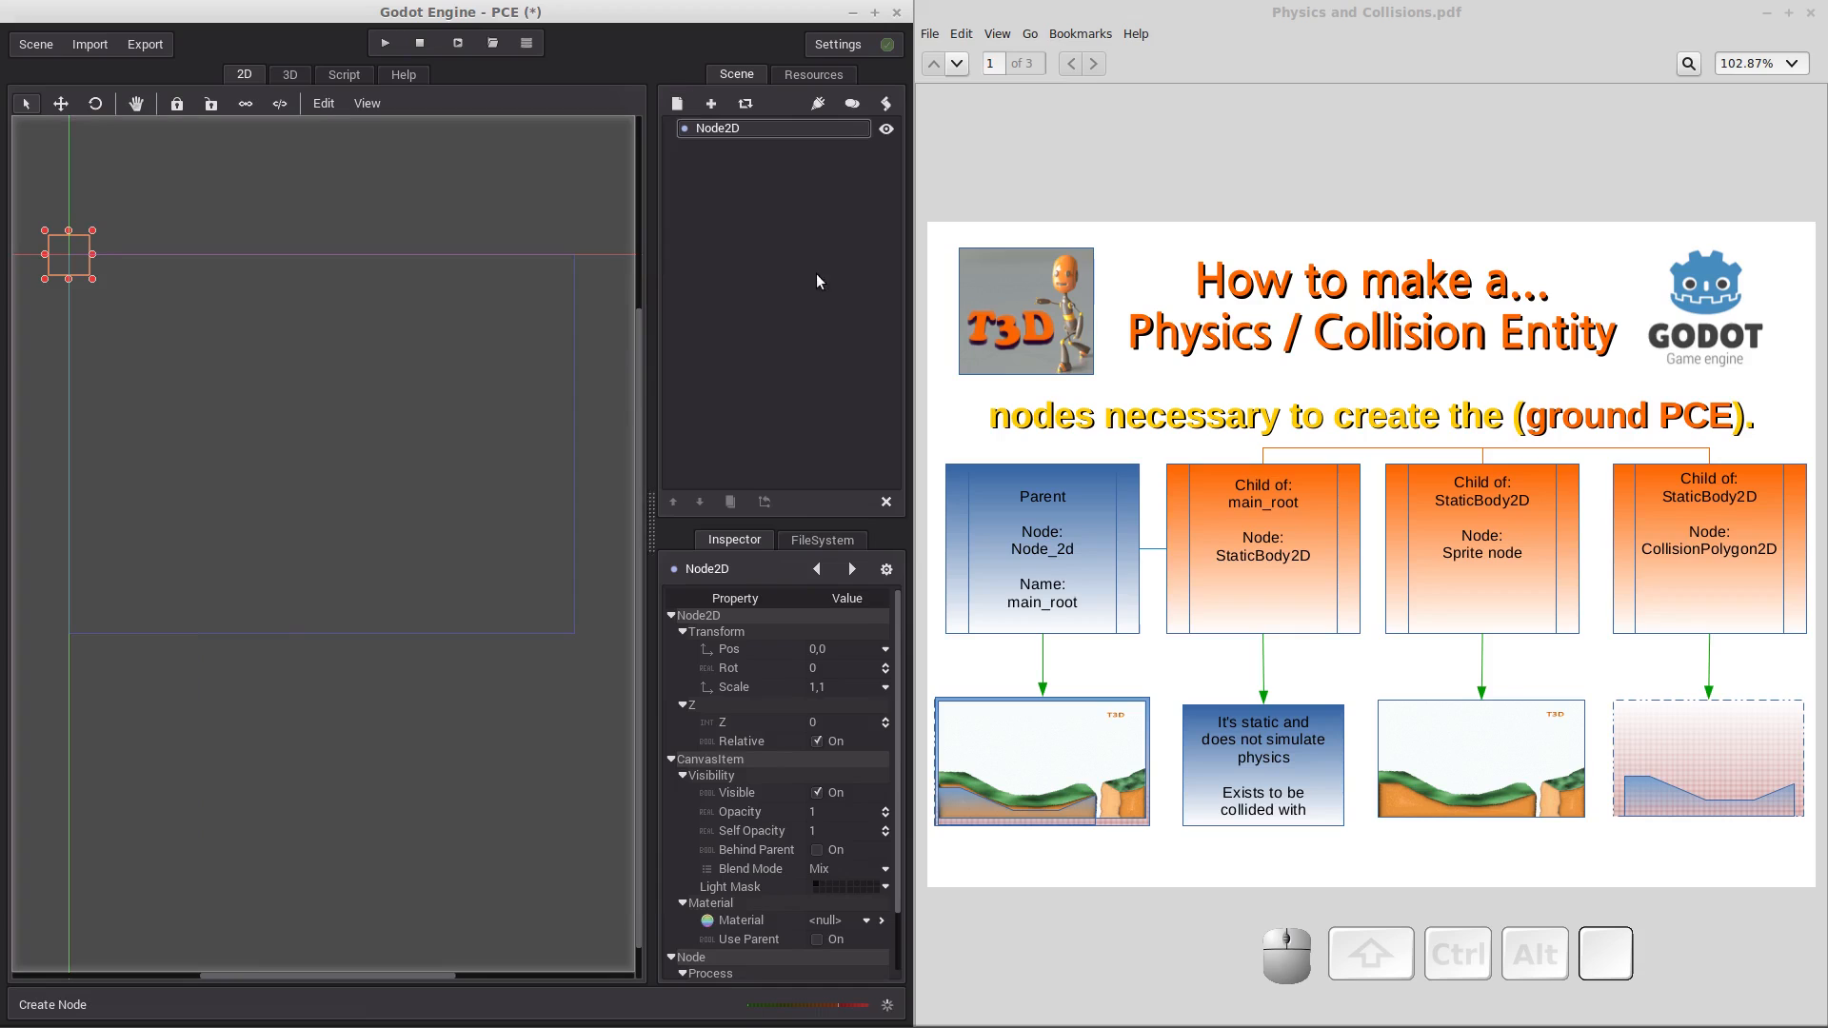
{"action": "left_click", "coordinate": [738, 128]}
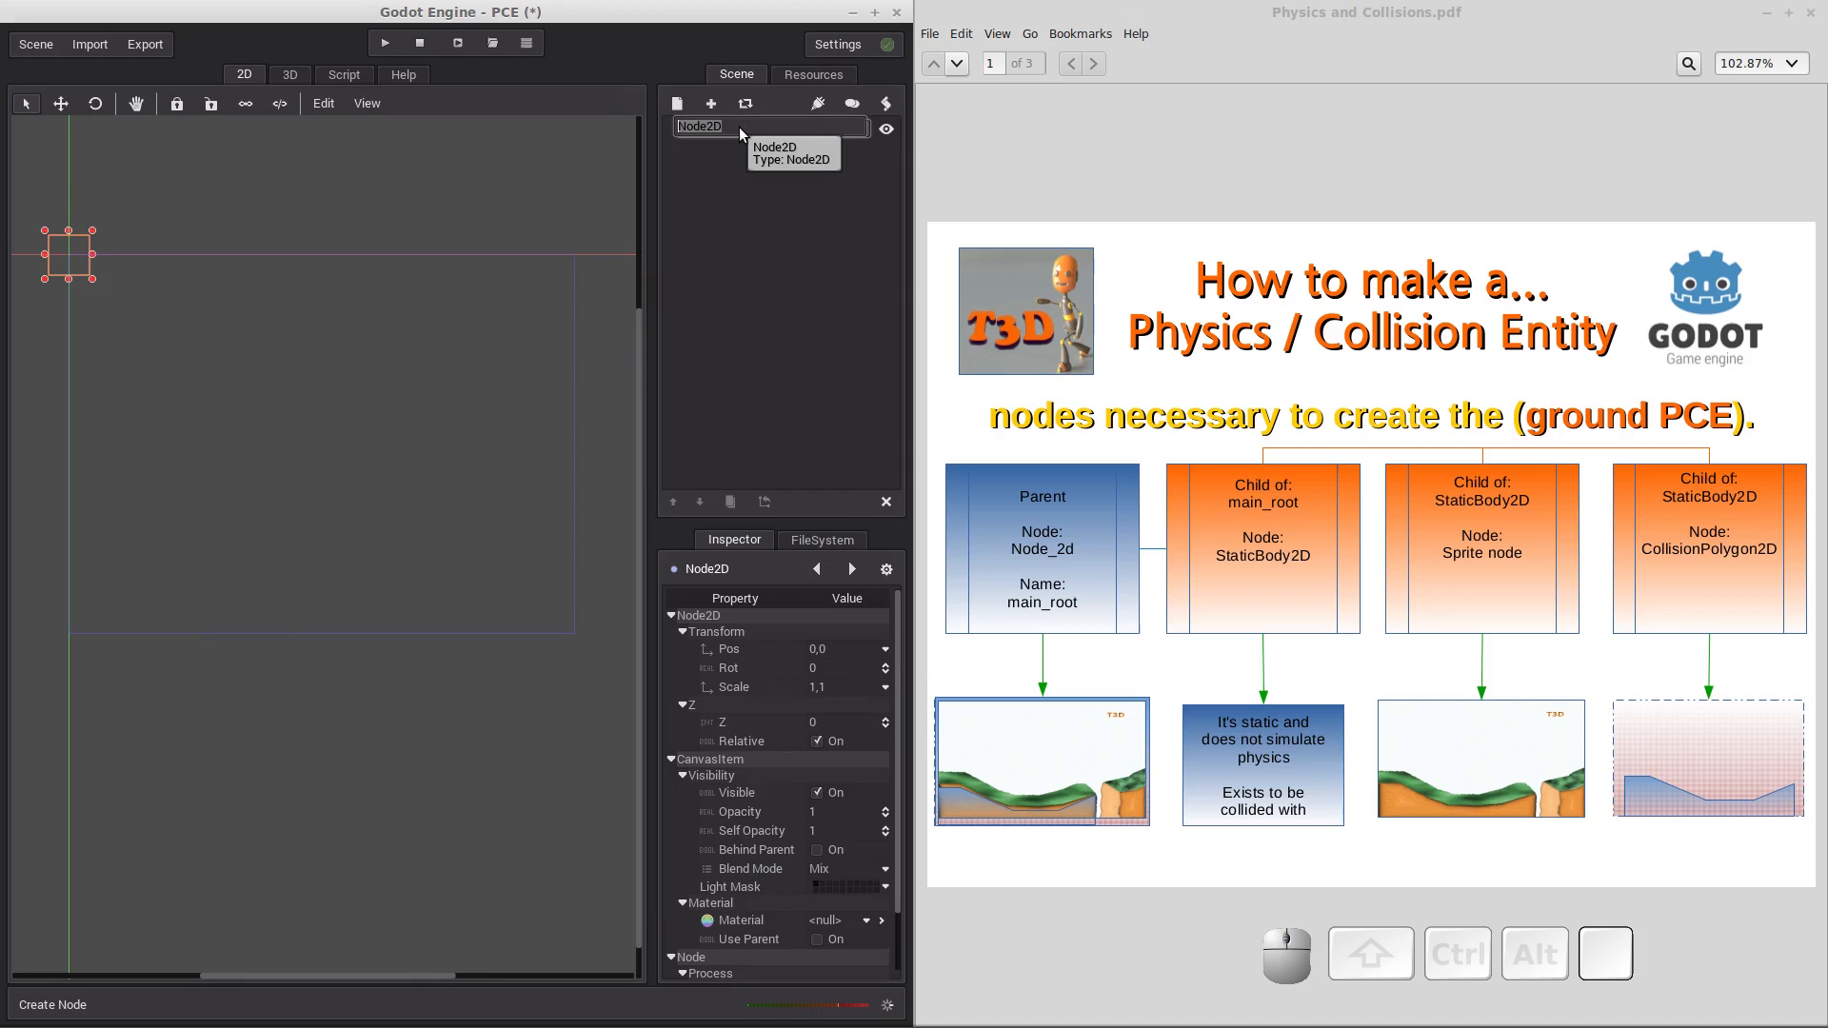
{"action": "type", "text": "main_root"}
{"action": "key", "text": "Return"}
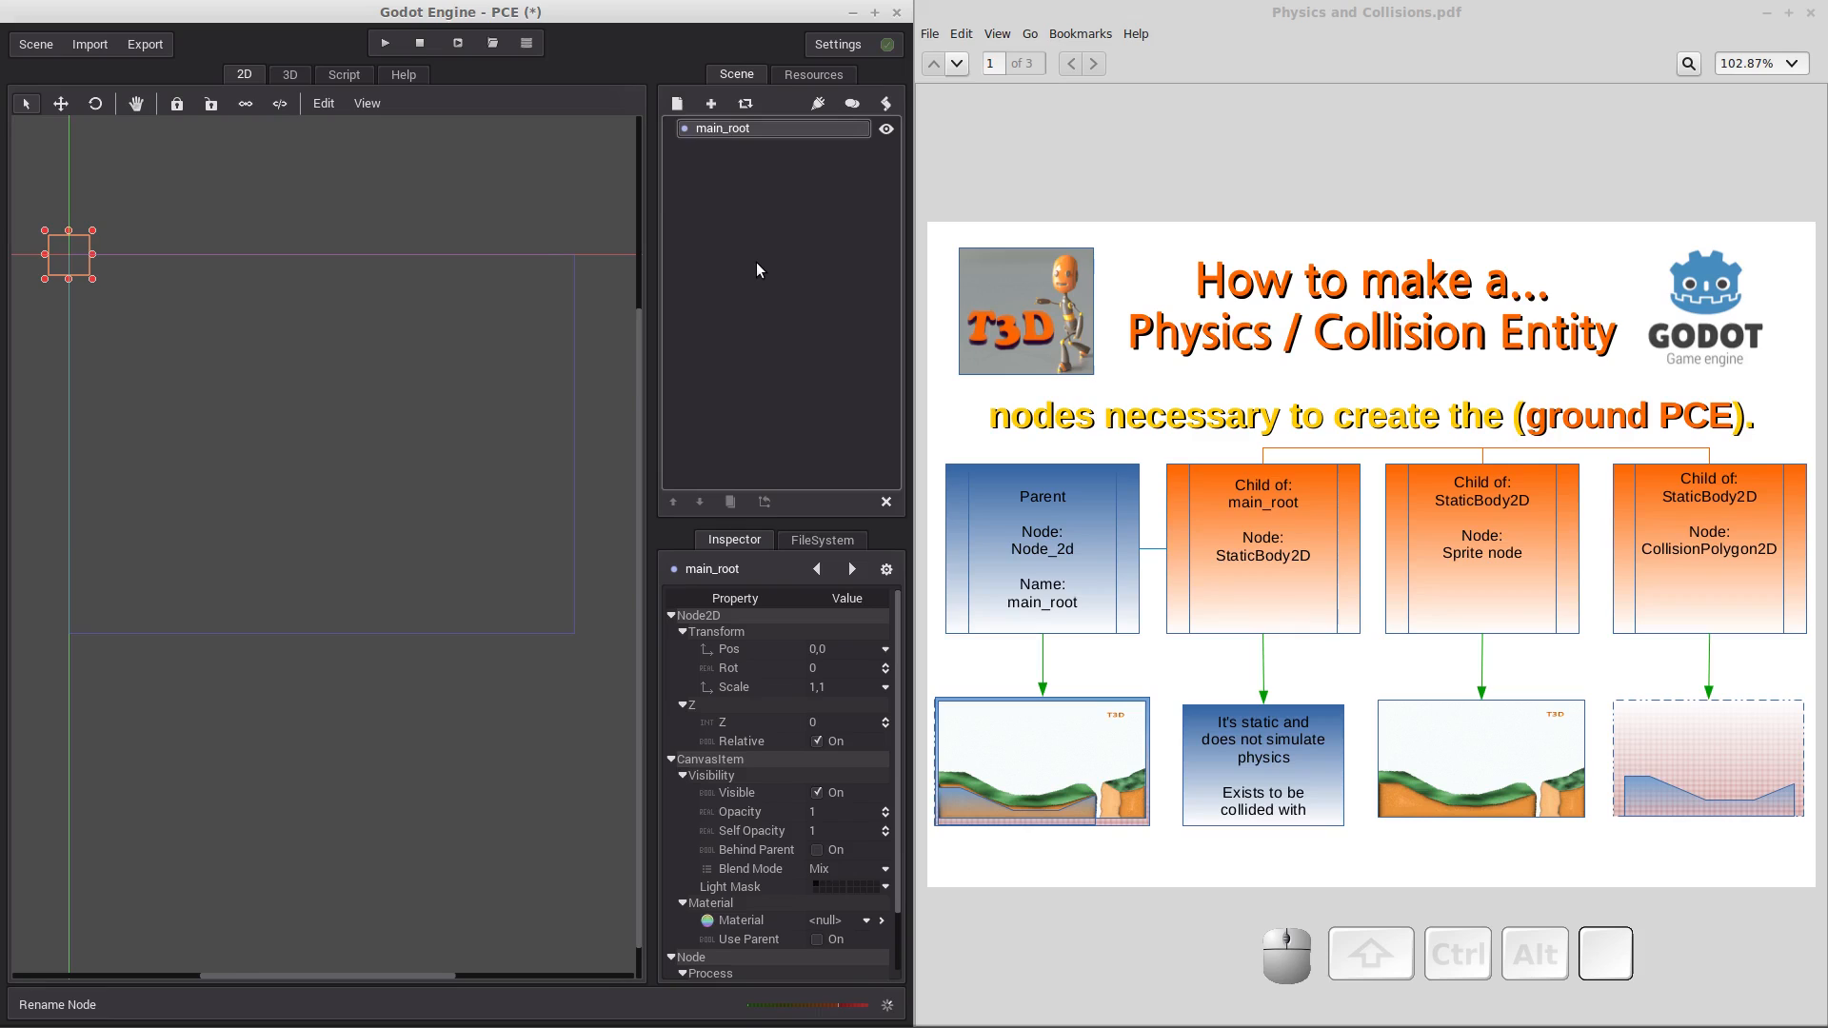
Choose StaticBody2D as the type of a new child node under main_root.
{"action": "left_click", "coordinate": [679, 105]}
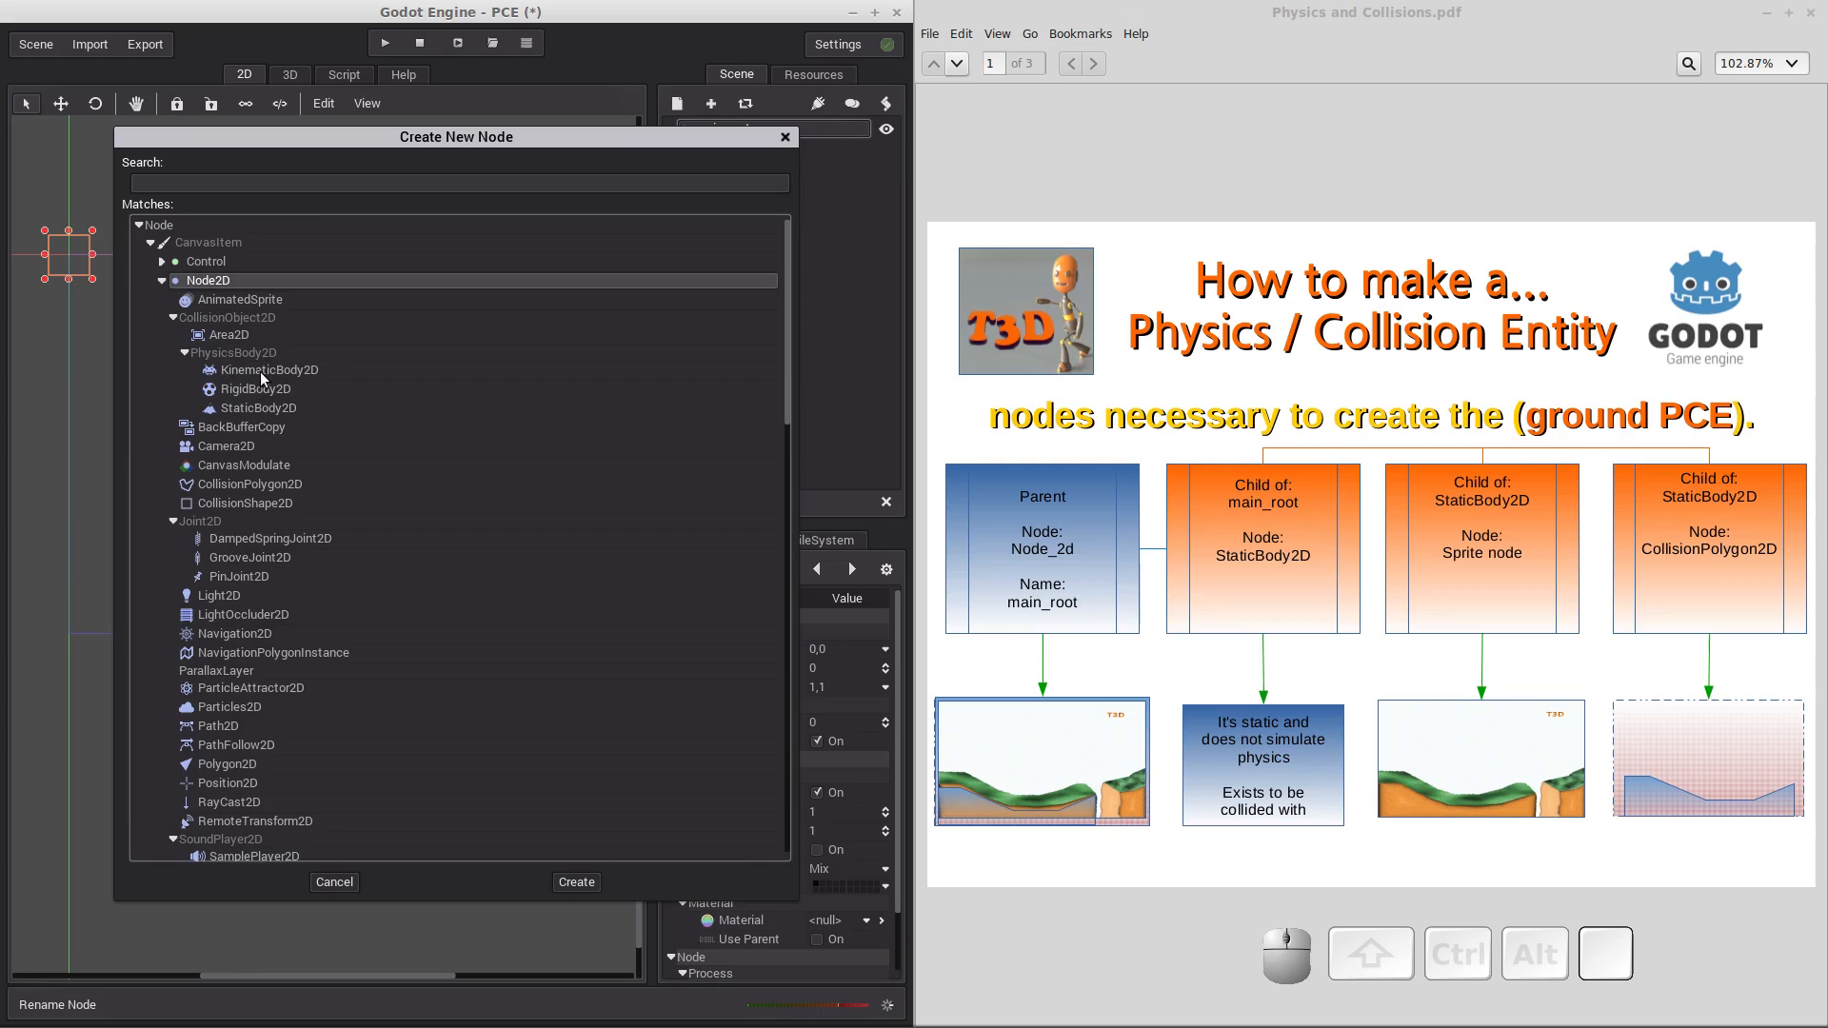
{"action": "left_click", "coordinate": [260, 371]}
{"action": "left_click", "coordinate": [265, 389]}
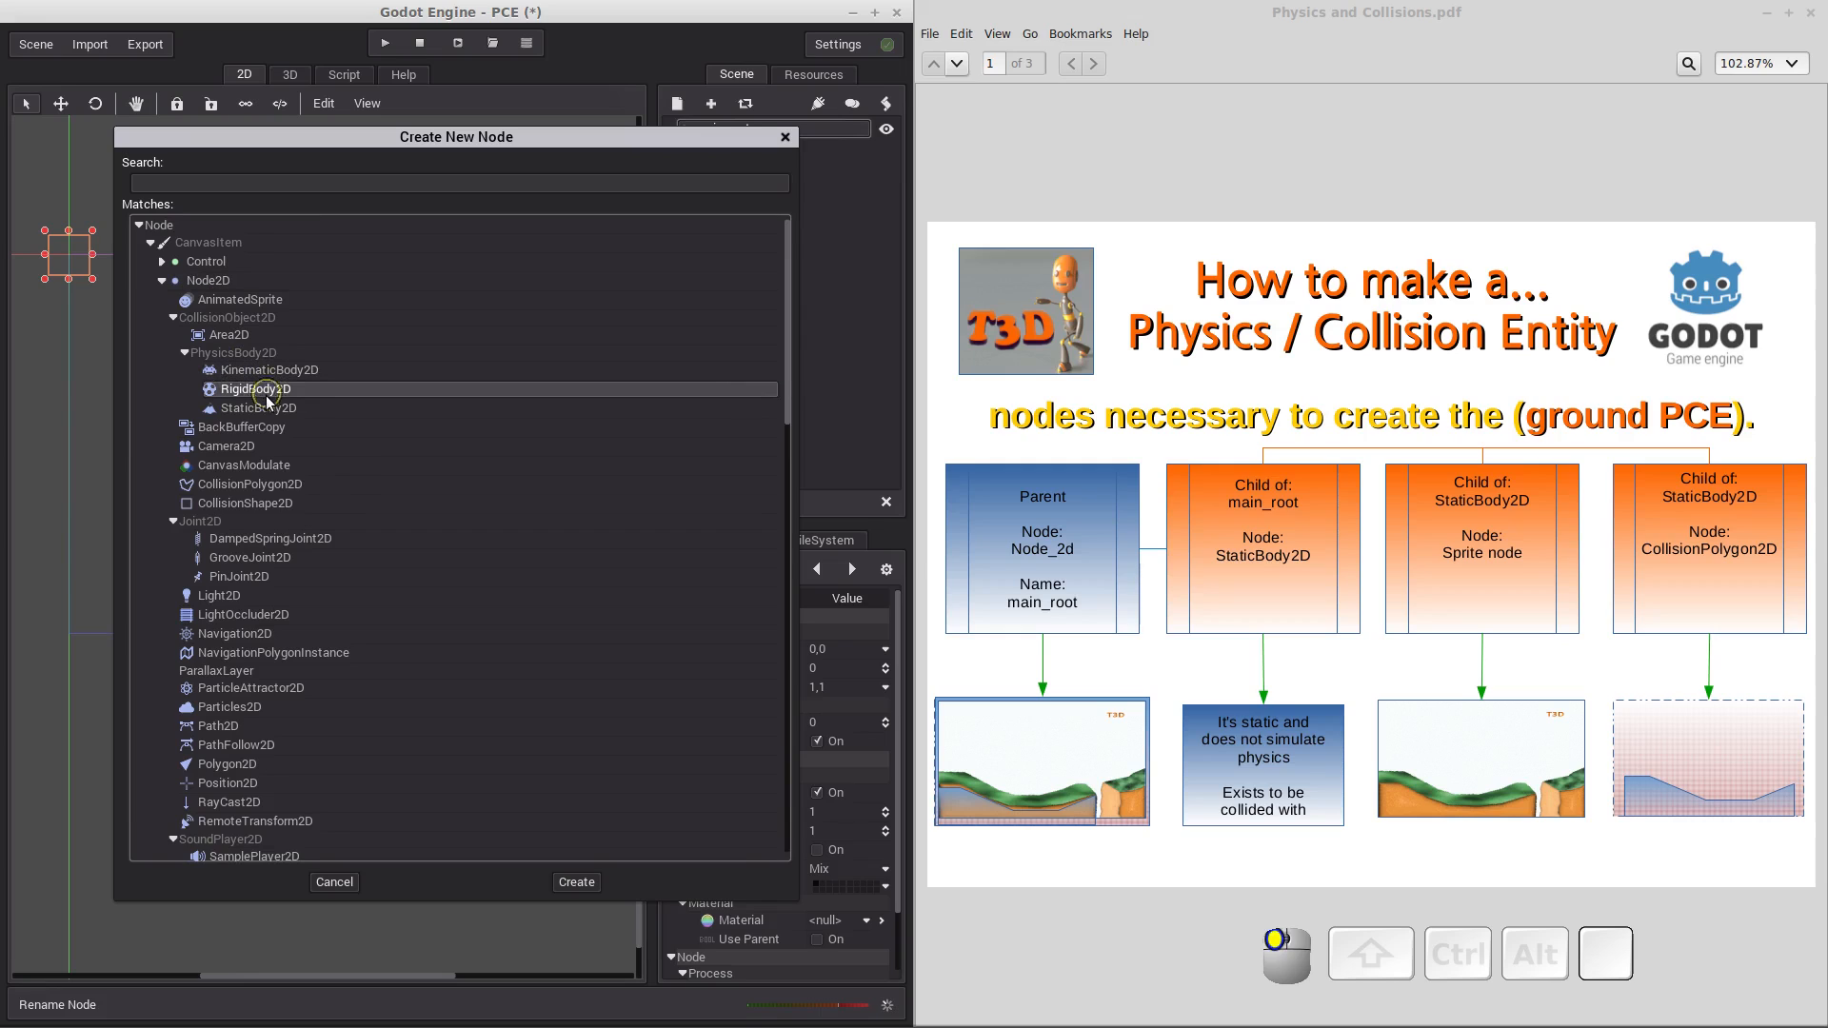
{"action": "left_click", "coordinate": [264, 408]}
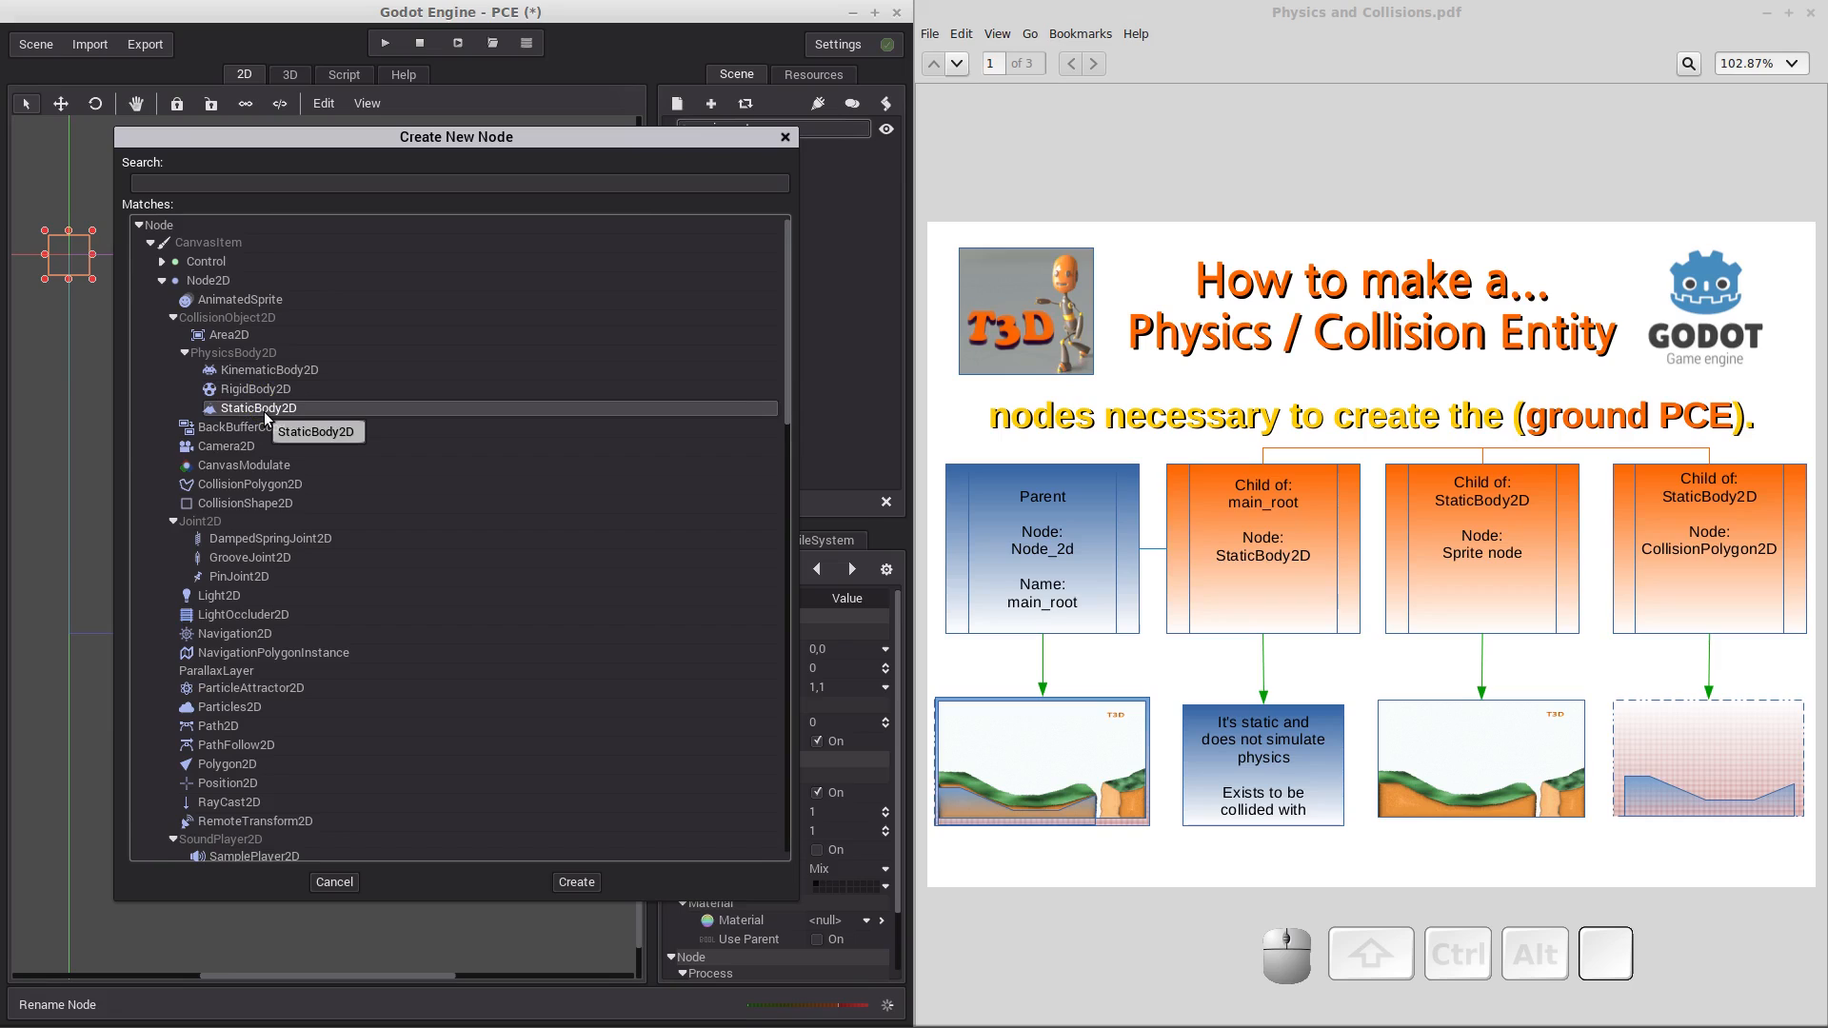
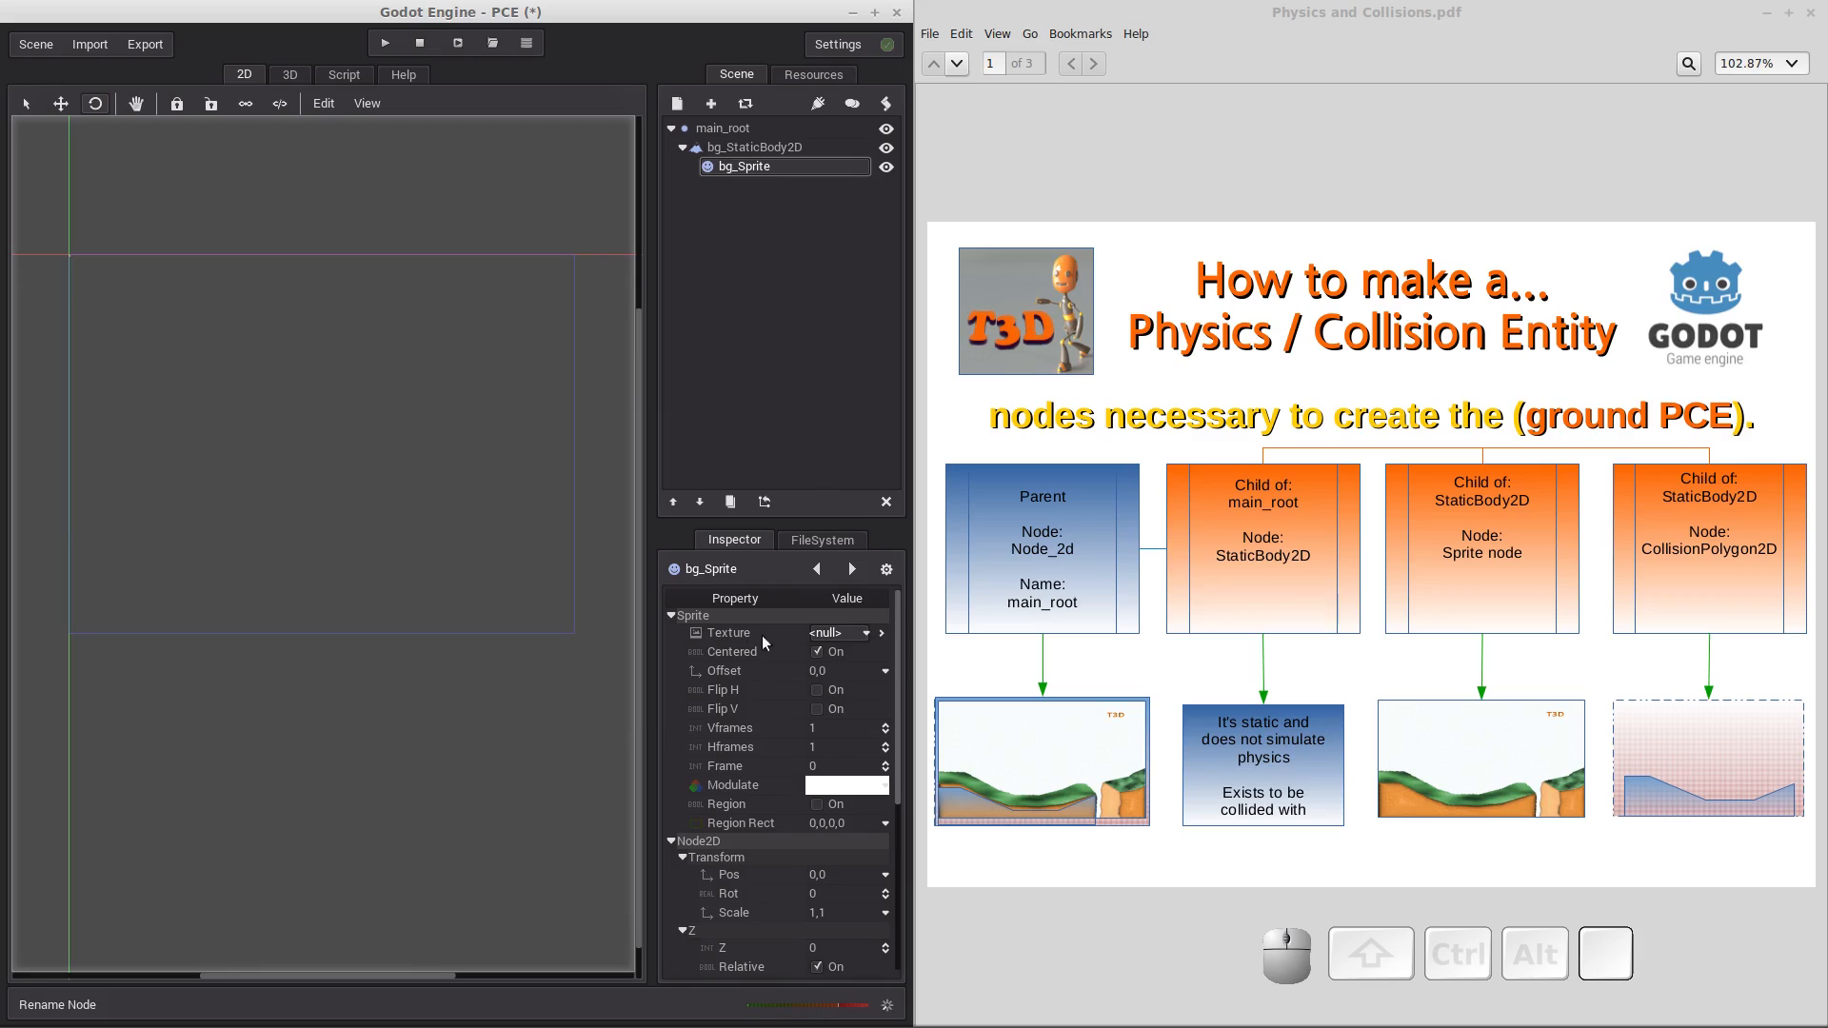
Load background.tex from the project's Image folder as the texture of bg_Sprite.
{"action": "left_click", "coordinate": [866, 633]}
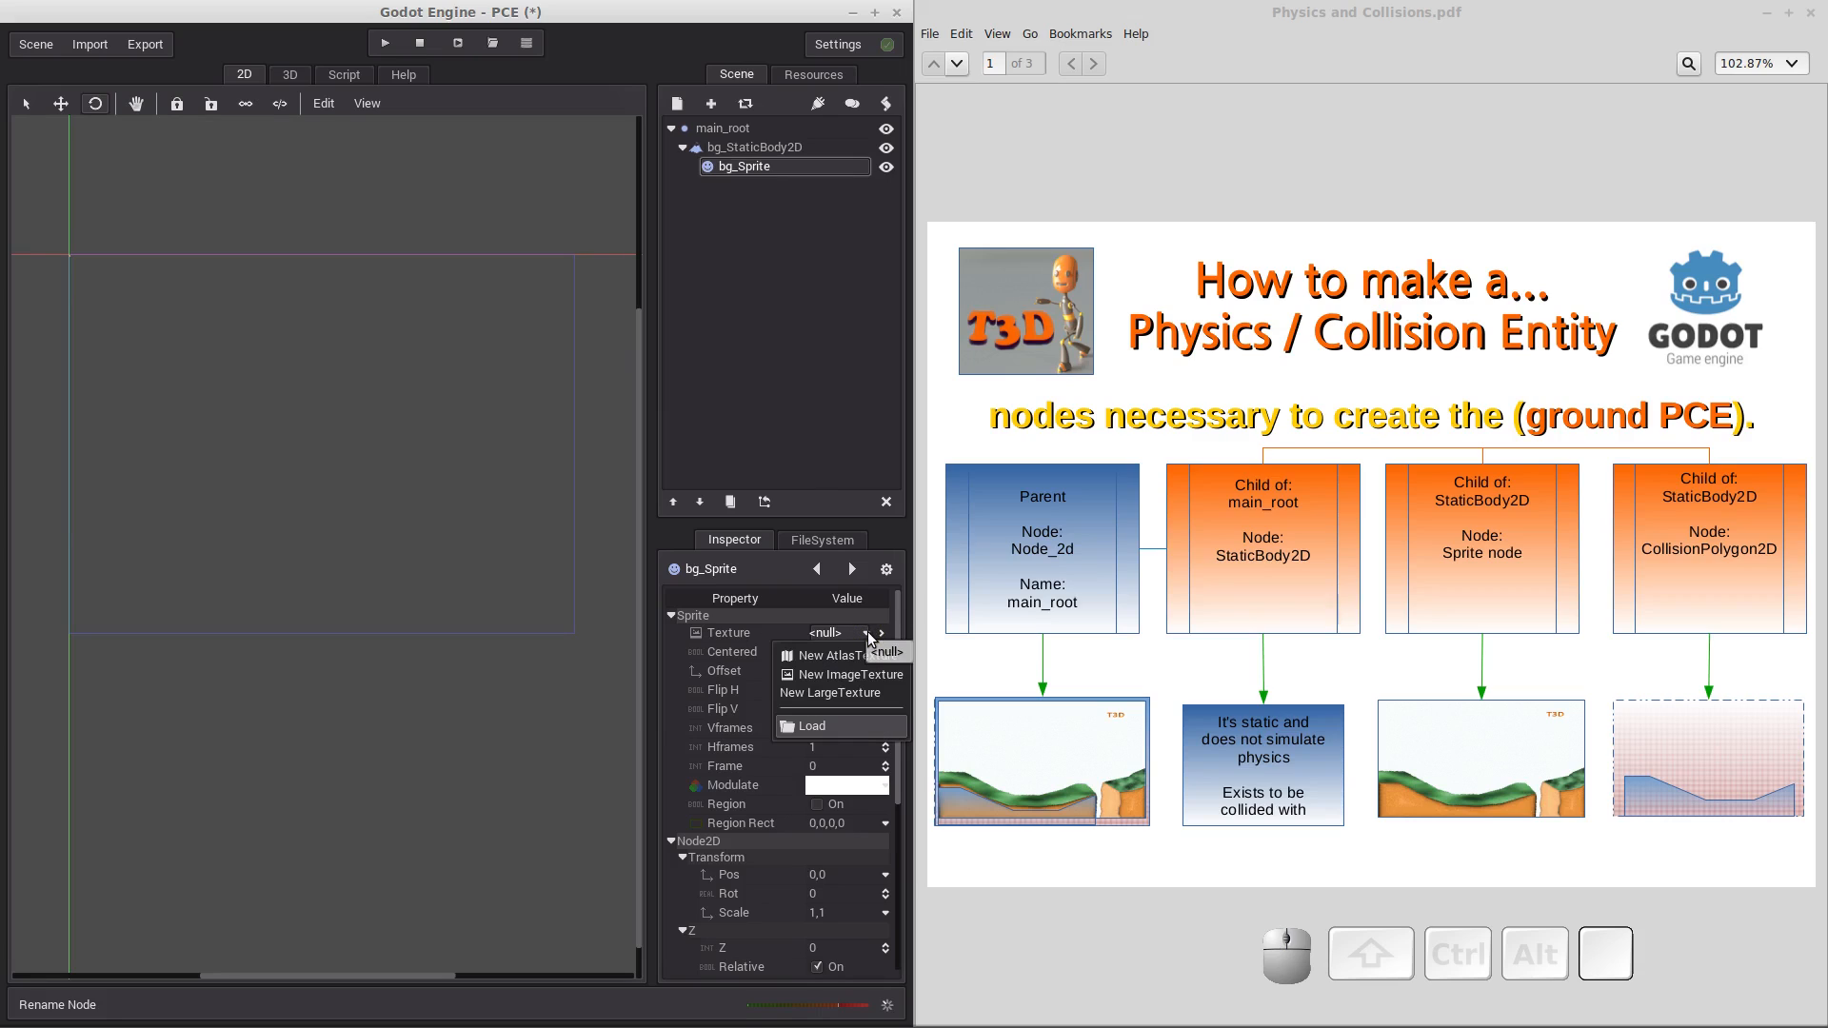
{"action": "left_click", "coordinate": [841, 729]}
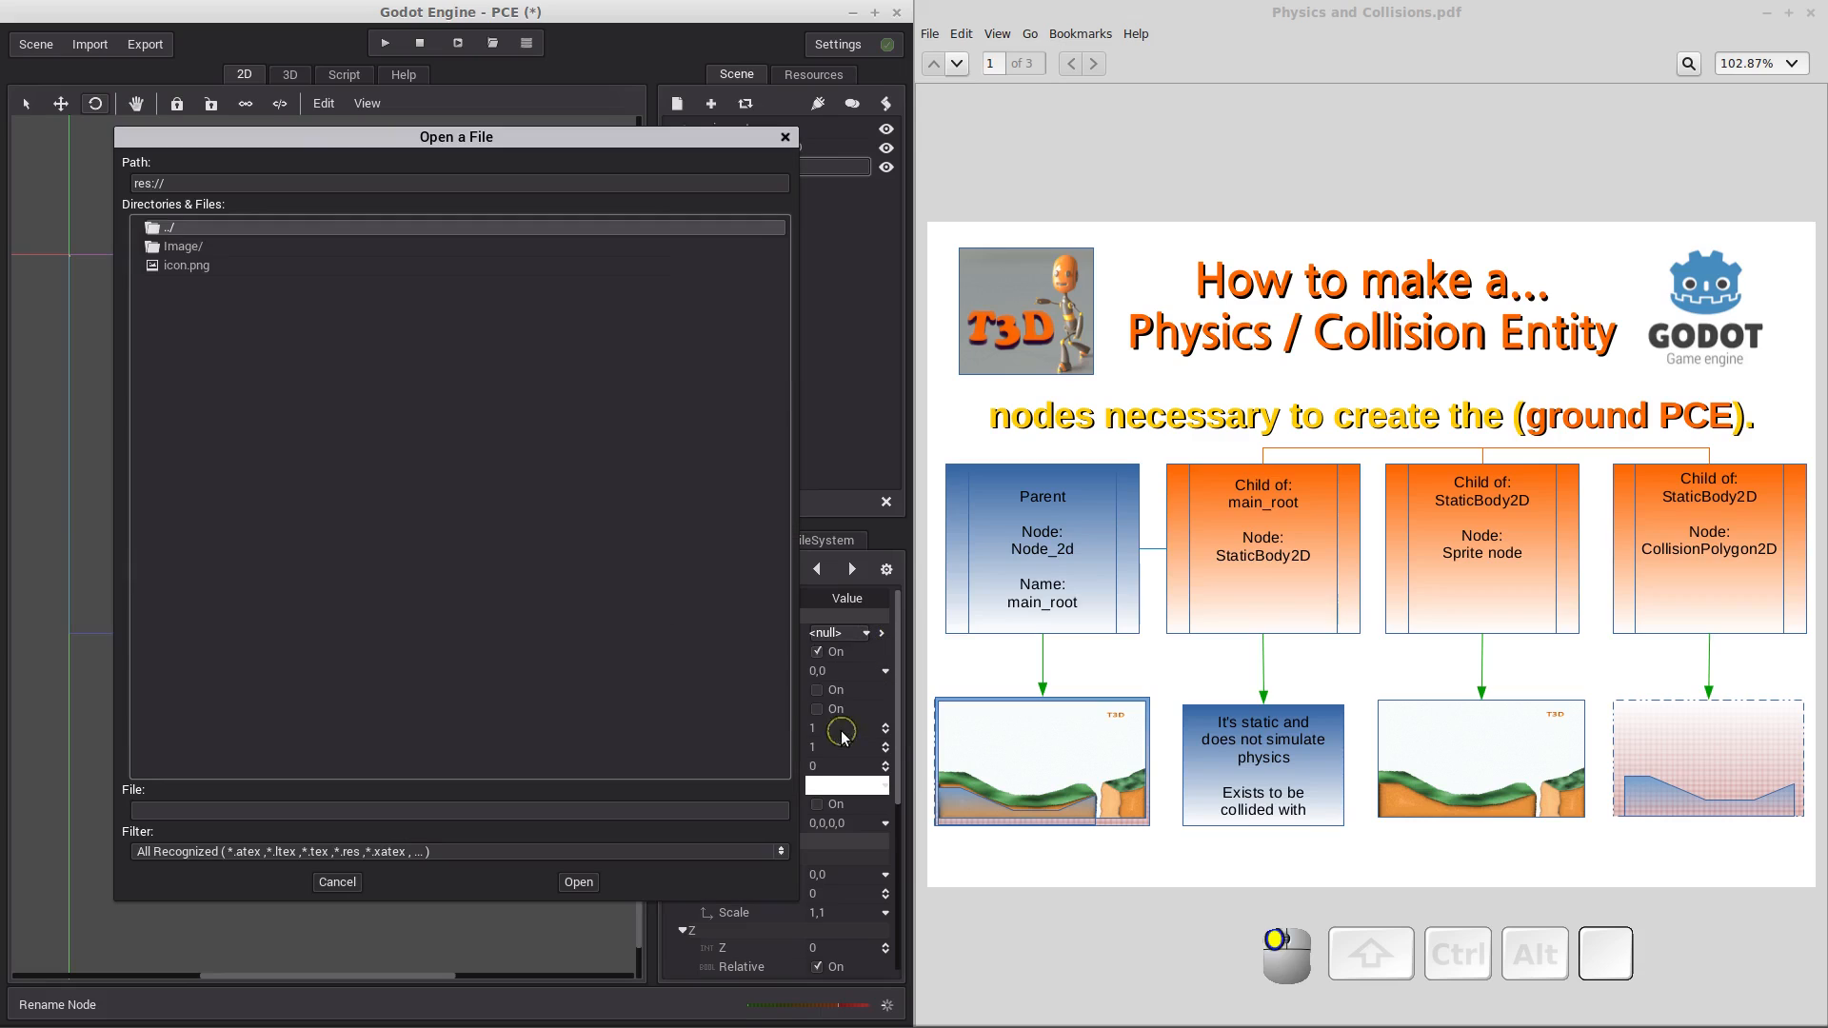
{"action": "double_click", "coordinate": [189, 249]}
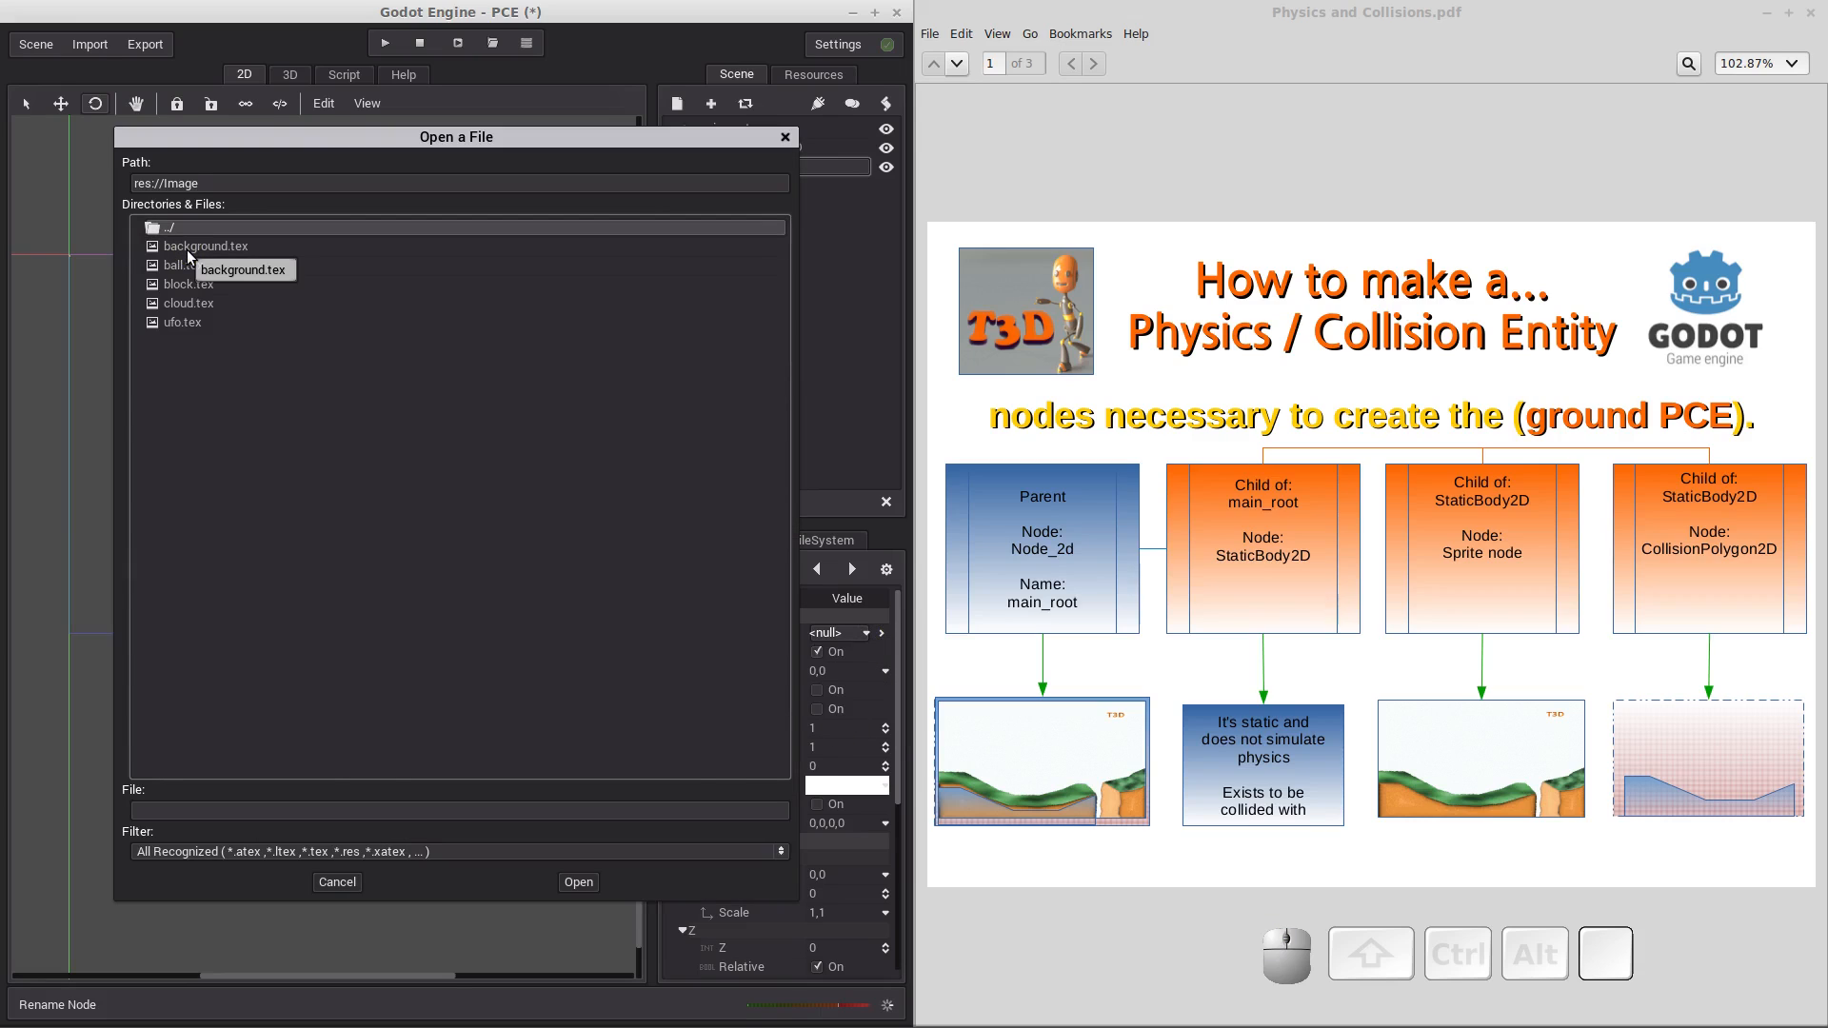
{"action": "left_click", "coordinate": [186, 249]}
{"action": "double_click", "coordinate": [186, 249]}
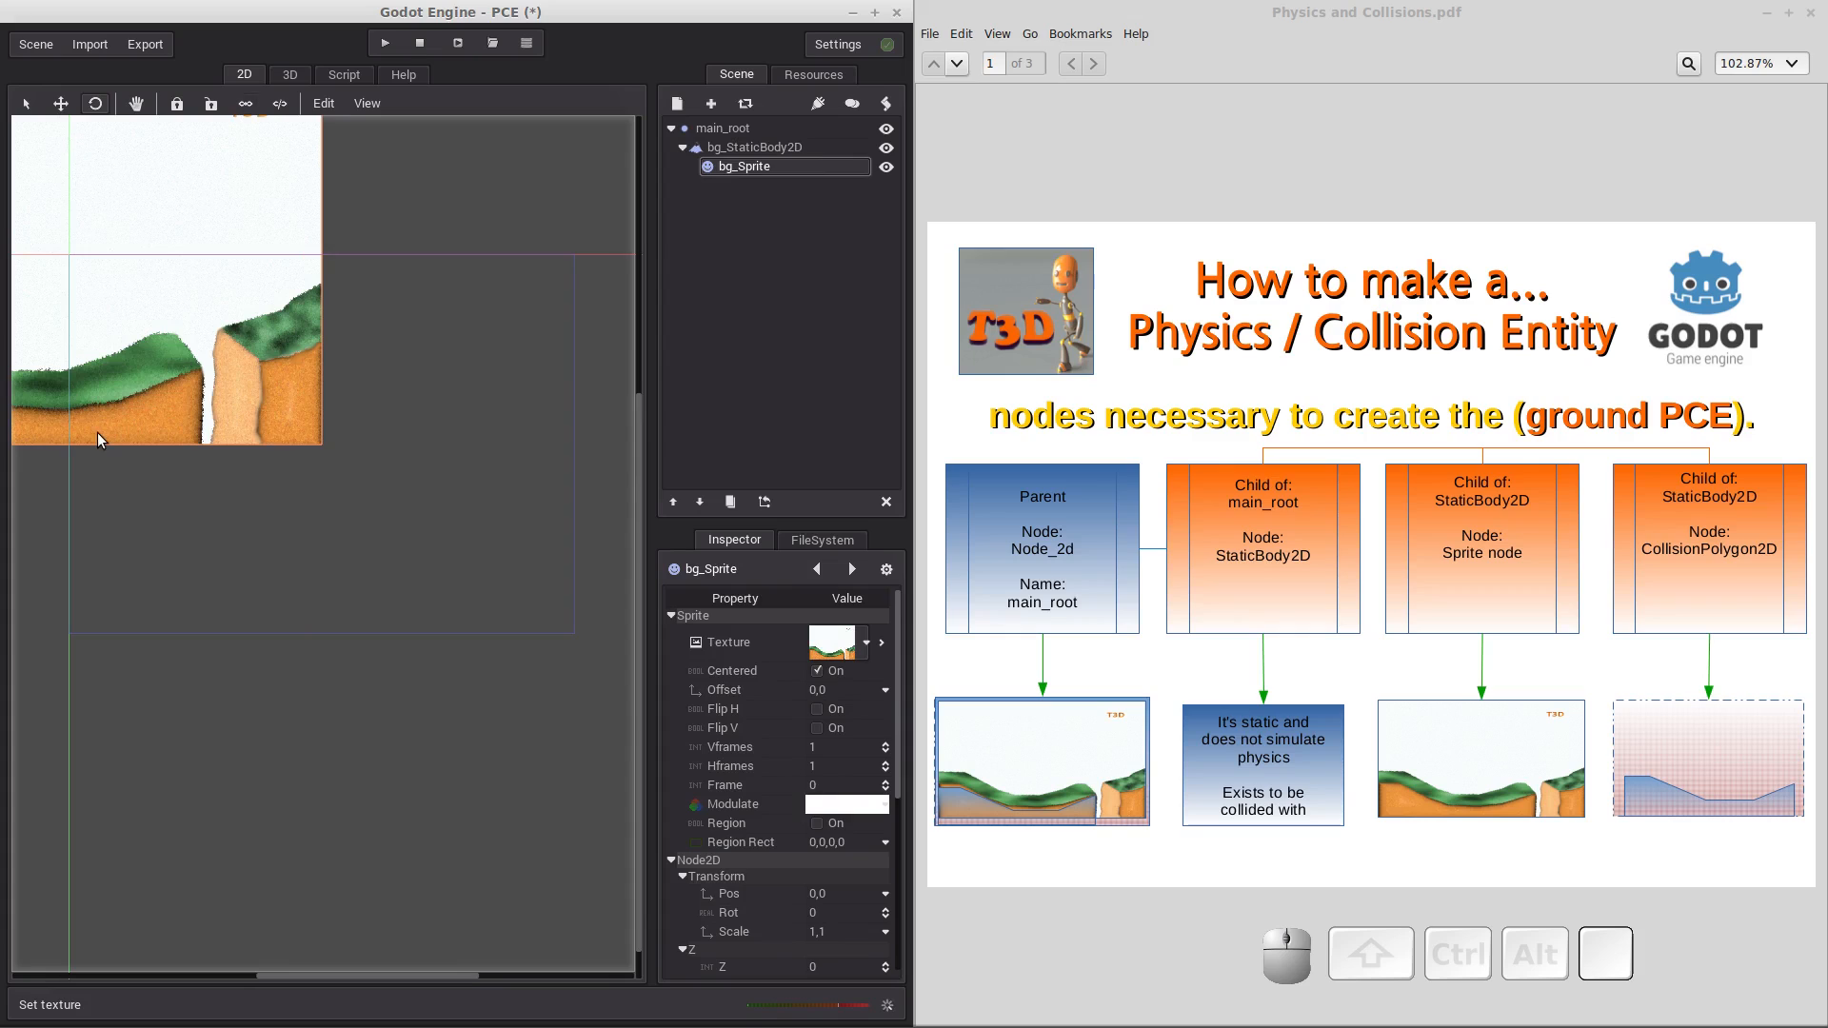
Move bg_Sprite to a position of about 400, 300 so the background image fills the game's screen frame.
{"action": "left_click", "coordinate": [60, 103]}
{"action": "left_click", "coordinate": [199, 342]}
{"action": "left_click_drag", "start_coordinate": [202, 352], "coordinate": [433, 529]}
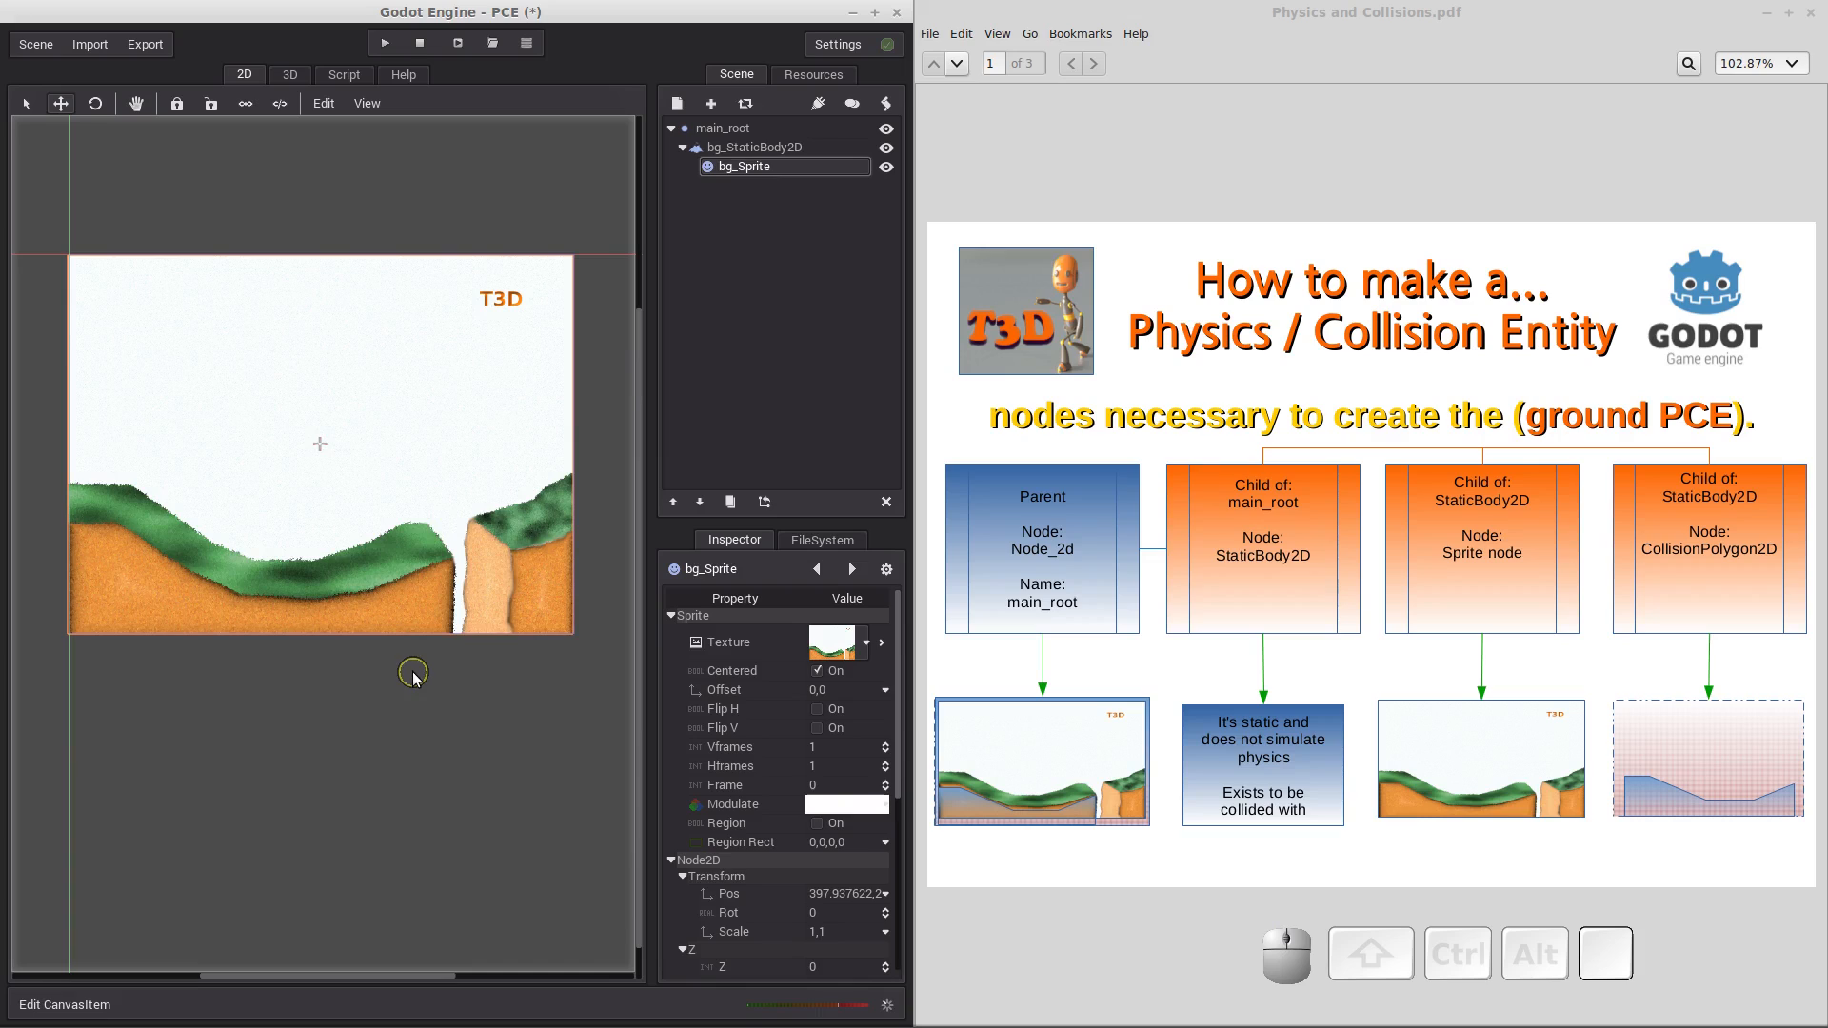
{"action": "key", "text": "Right"}
{"action": "key", "text": "Right"}
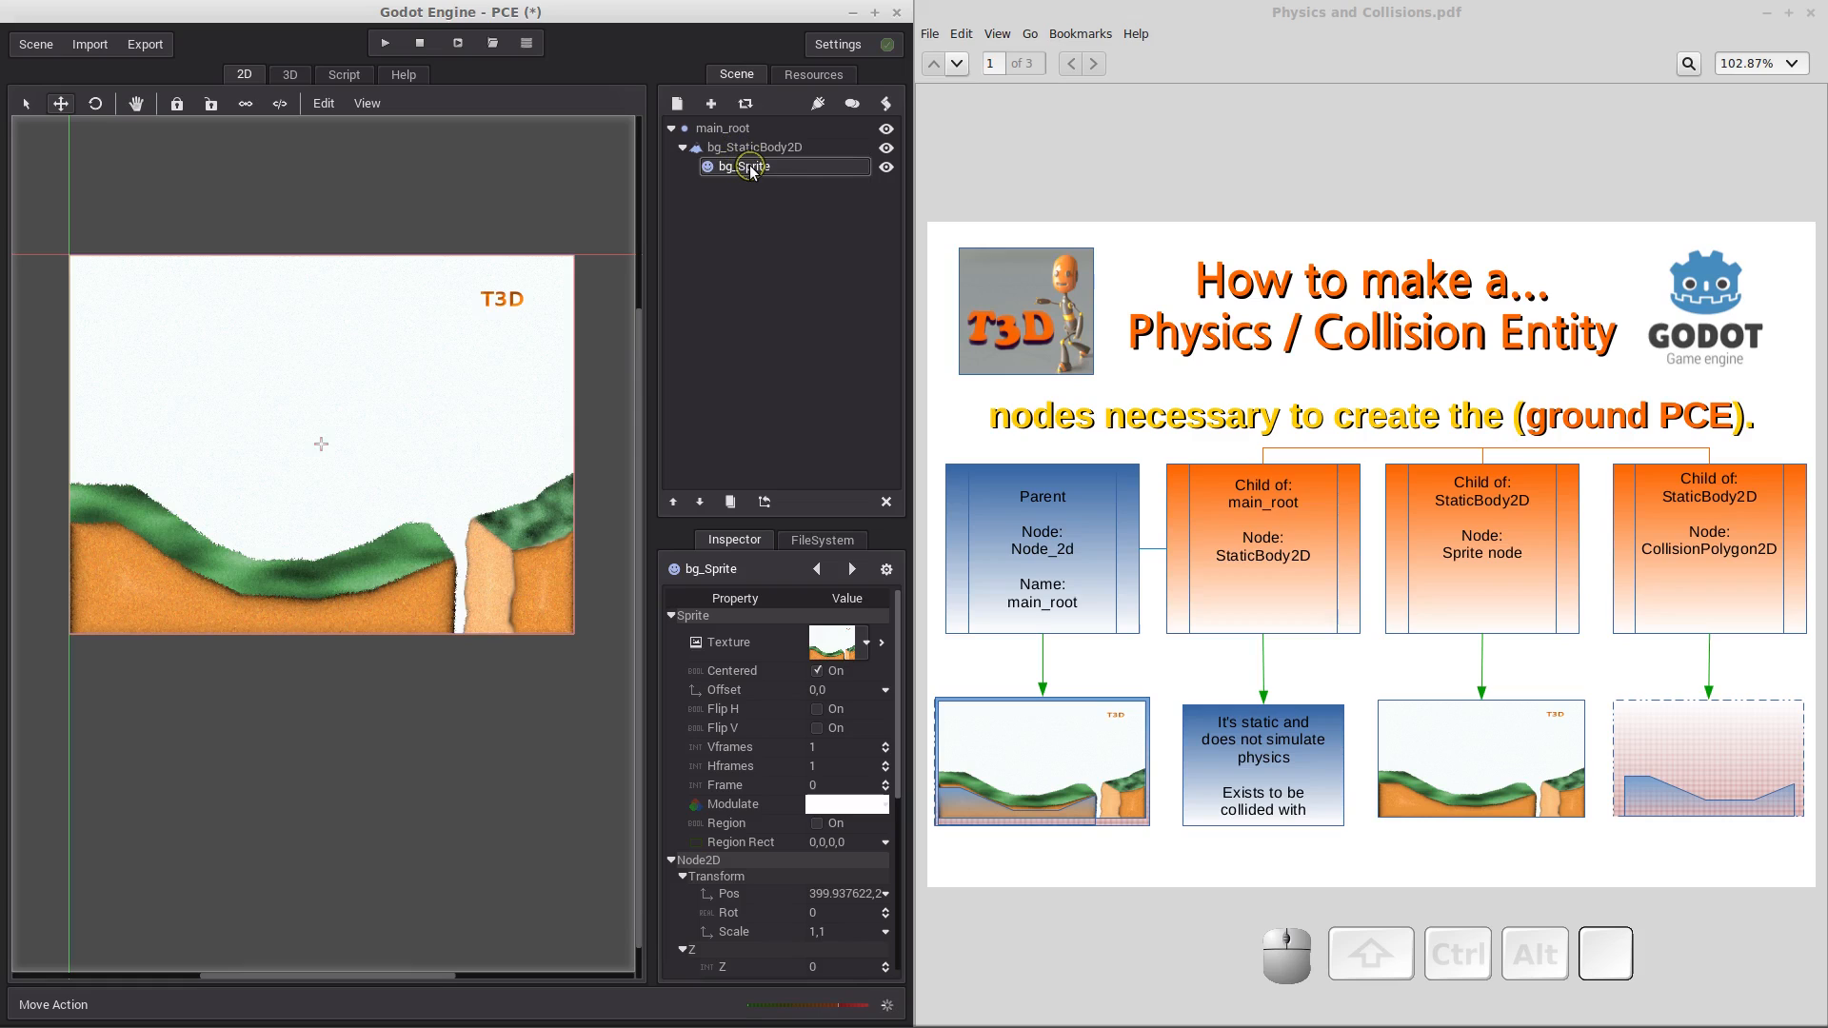
Add a CollisionPolygon2D node as a child of bg_Sprite.
{"action": "left_click", "coordinate": [747, 149]}
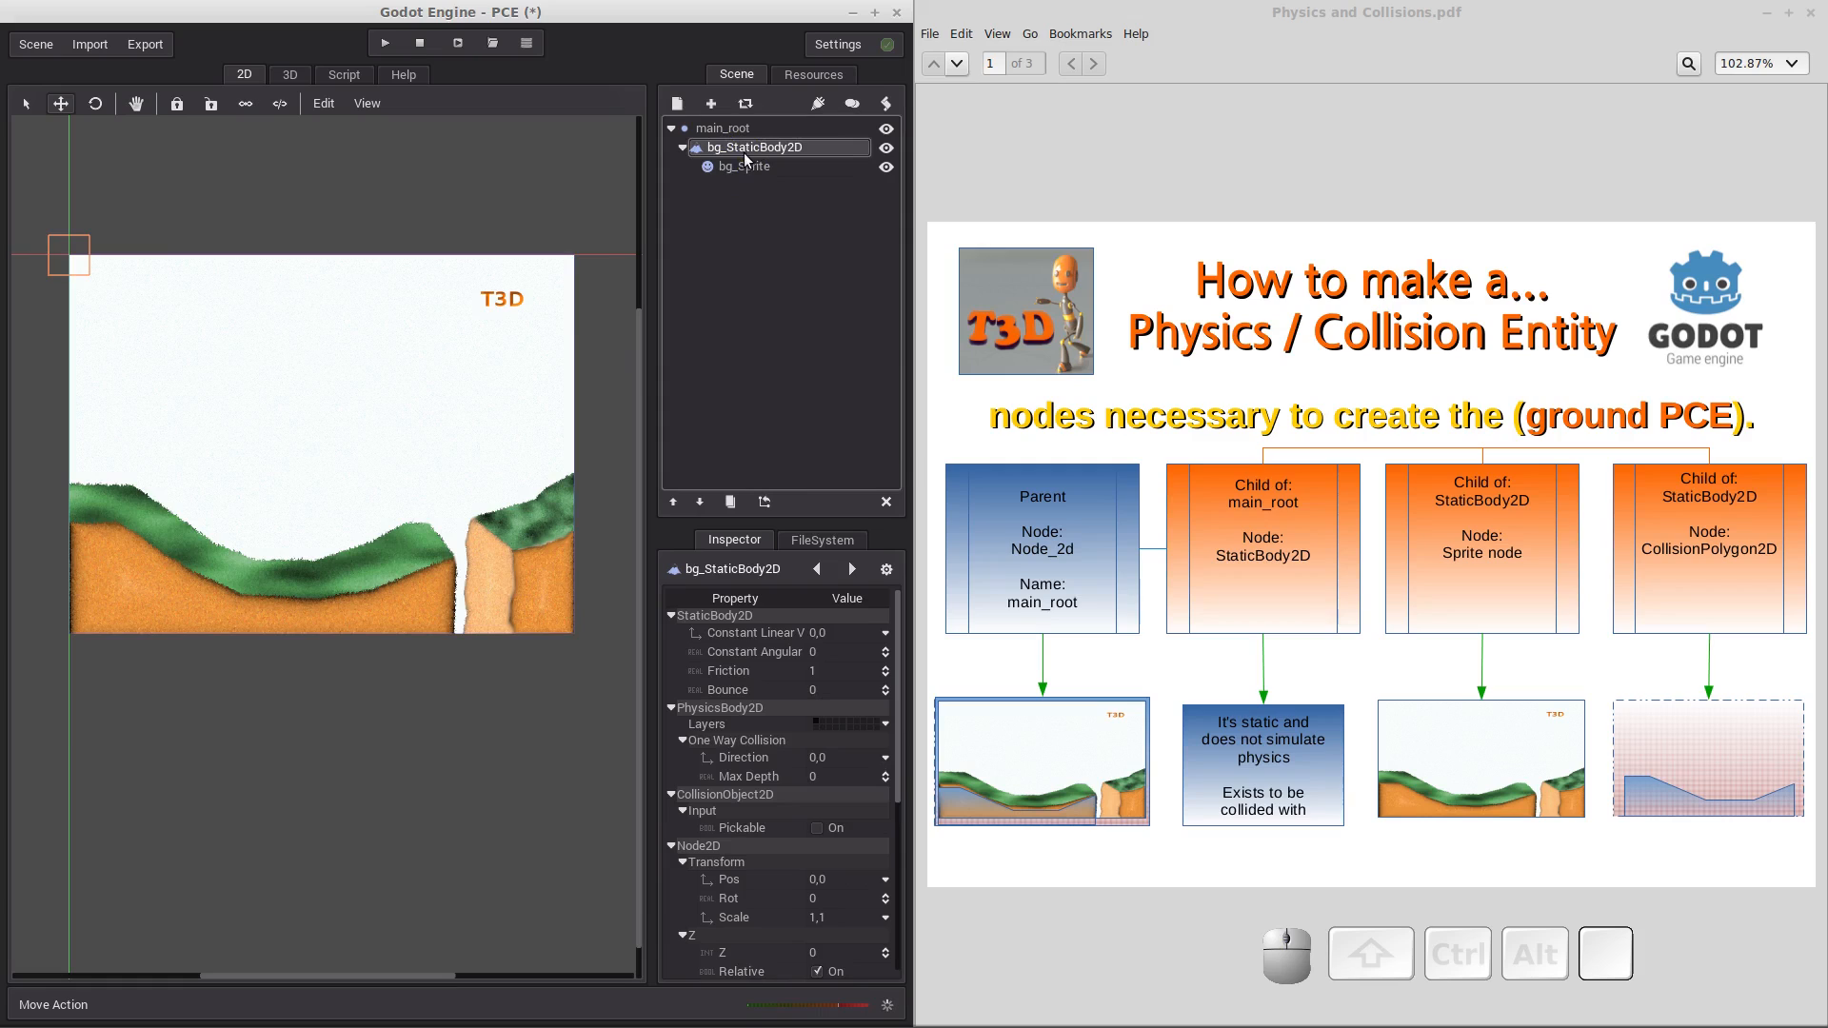
{"action": "left_click", "coordinate": [751, 164]}
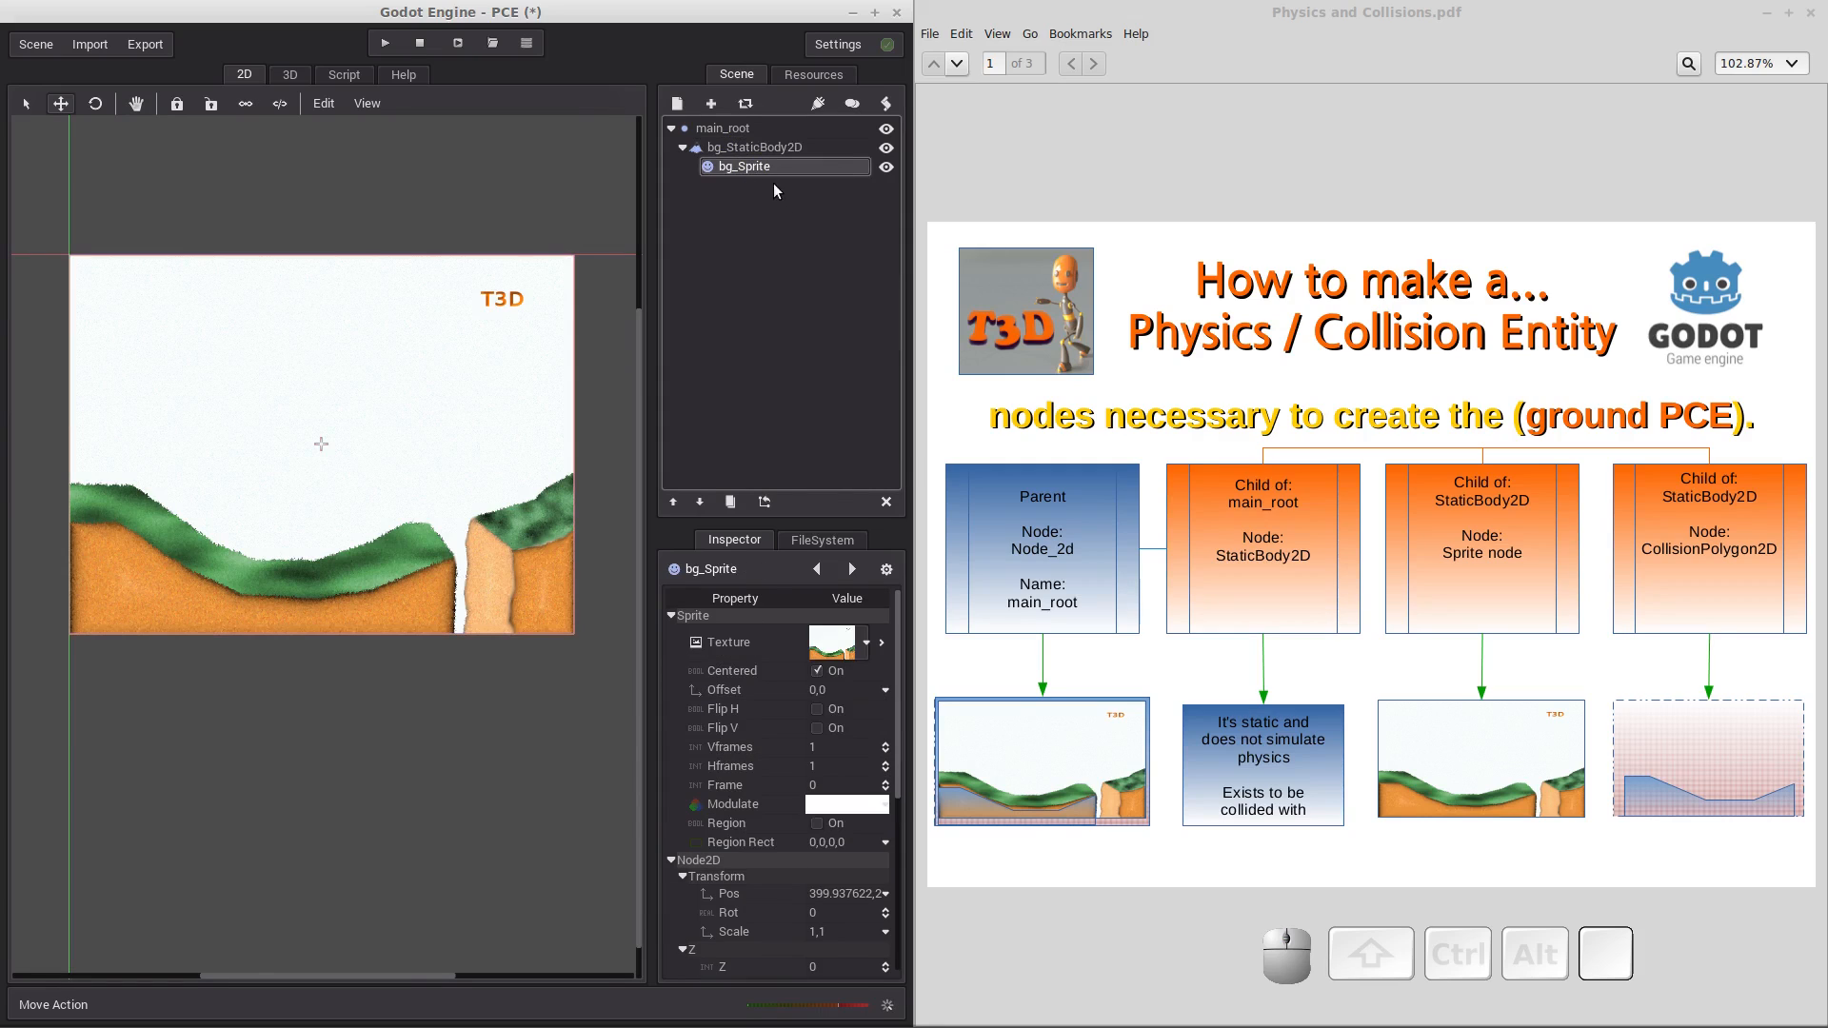
{"action": "left_click", "coordinate": [677, 105]}
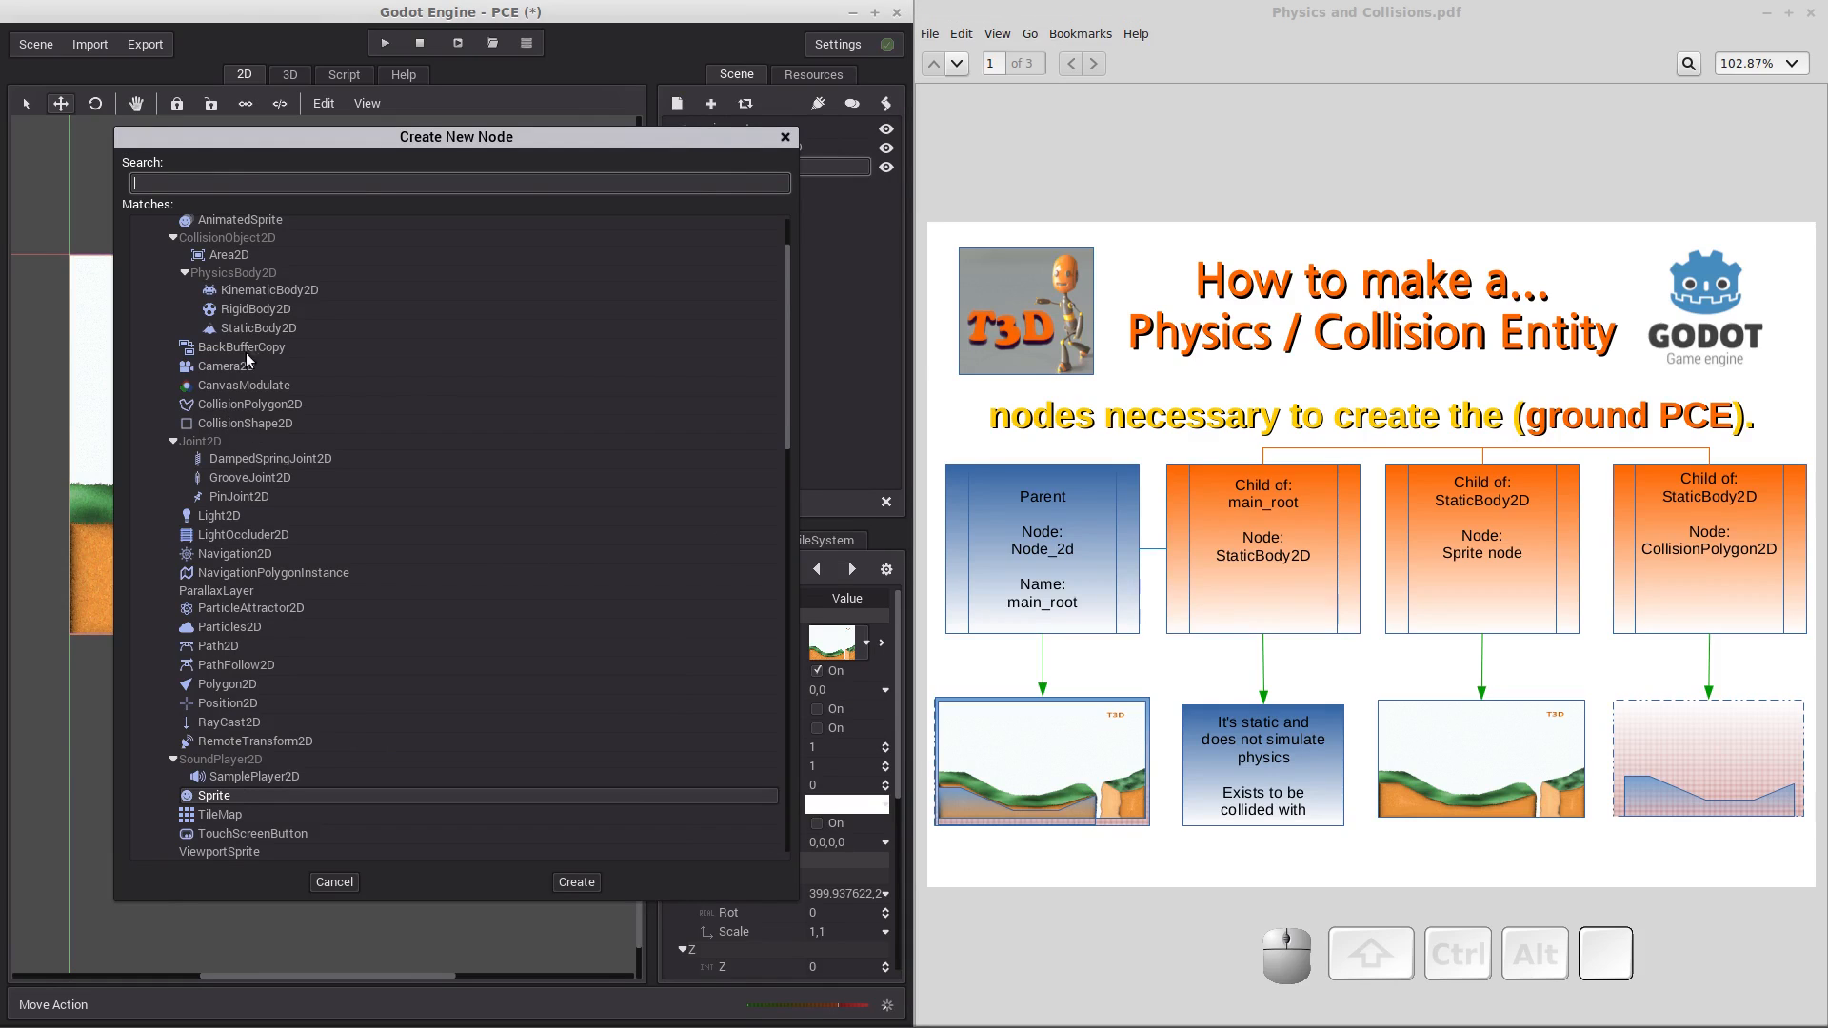
{"action": "double_click", "coordinate": [240, 404]}
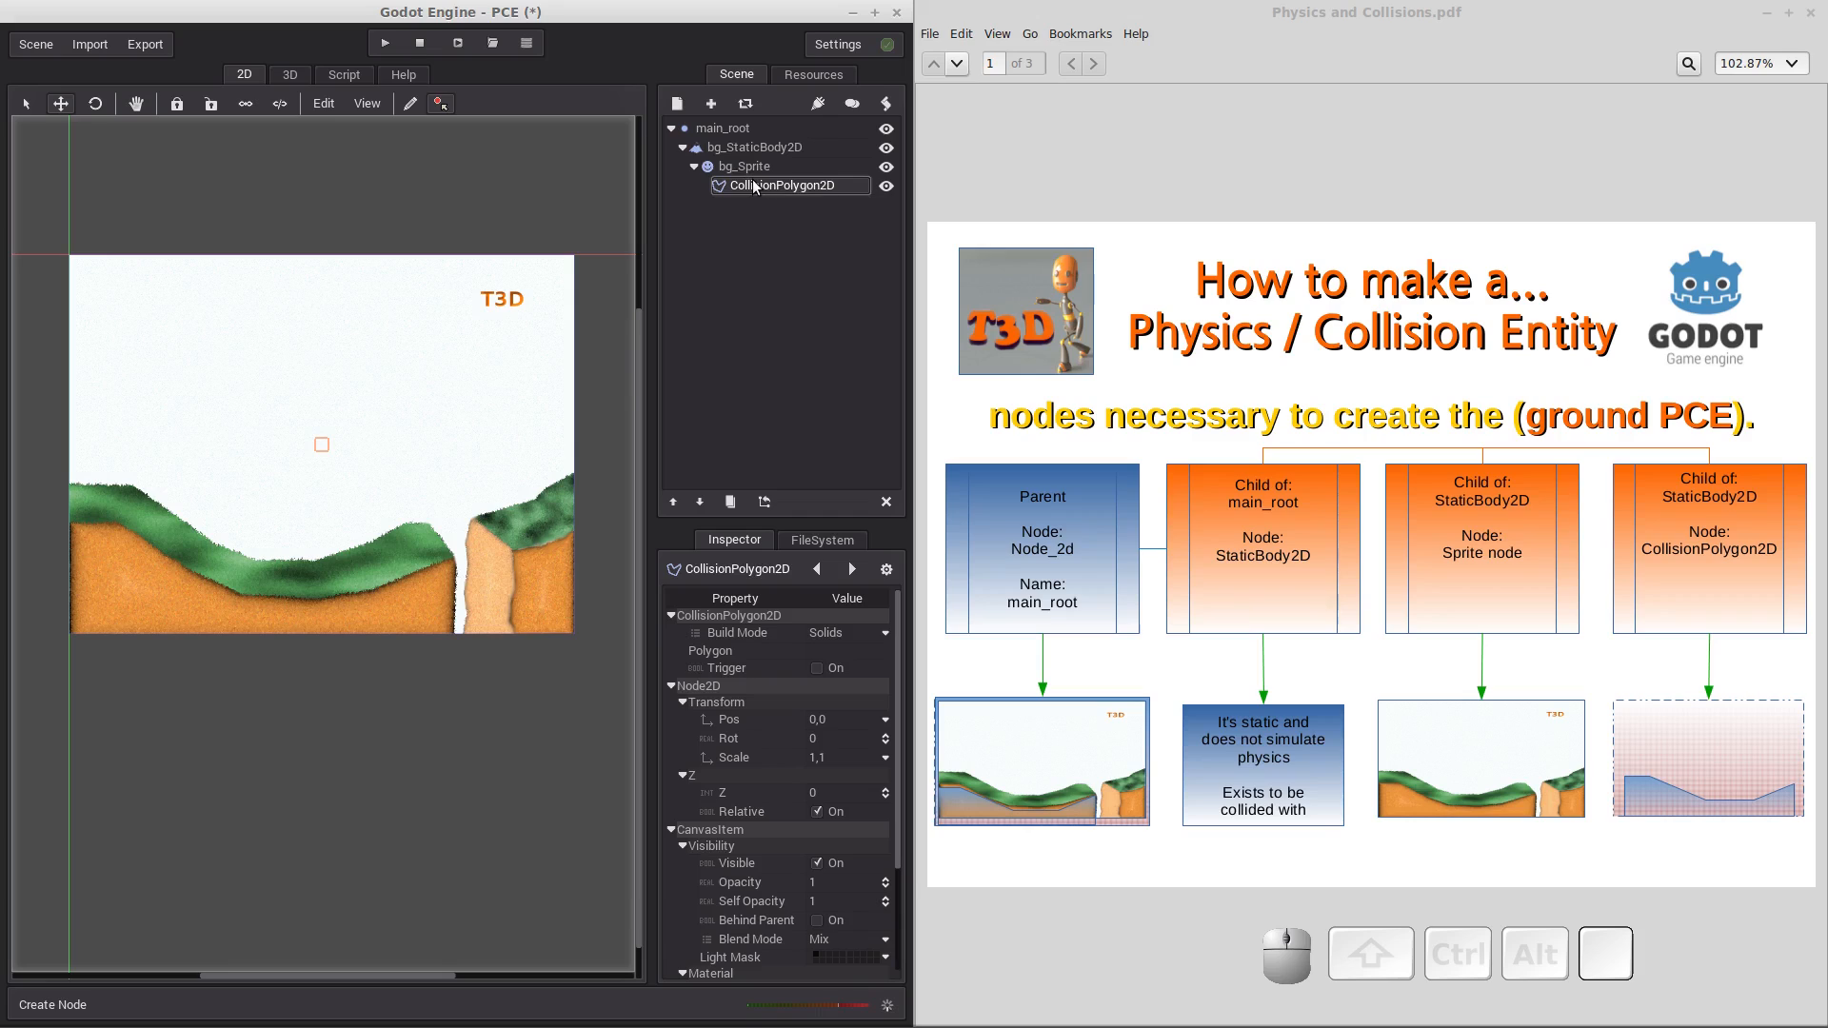
Reparent the CollisionPolygon2D node to bg_StaticBody2D.
{"action": "left_click", "coordinate": [763, 502]}
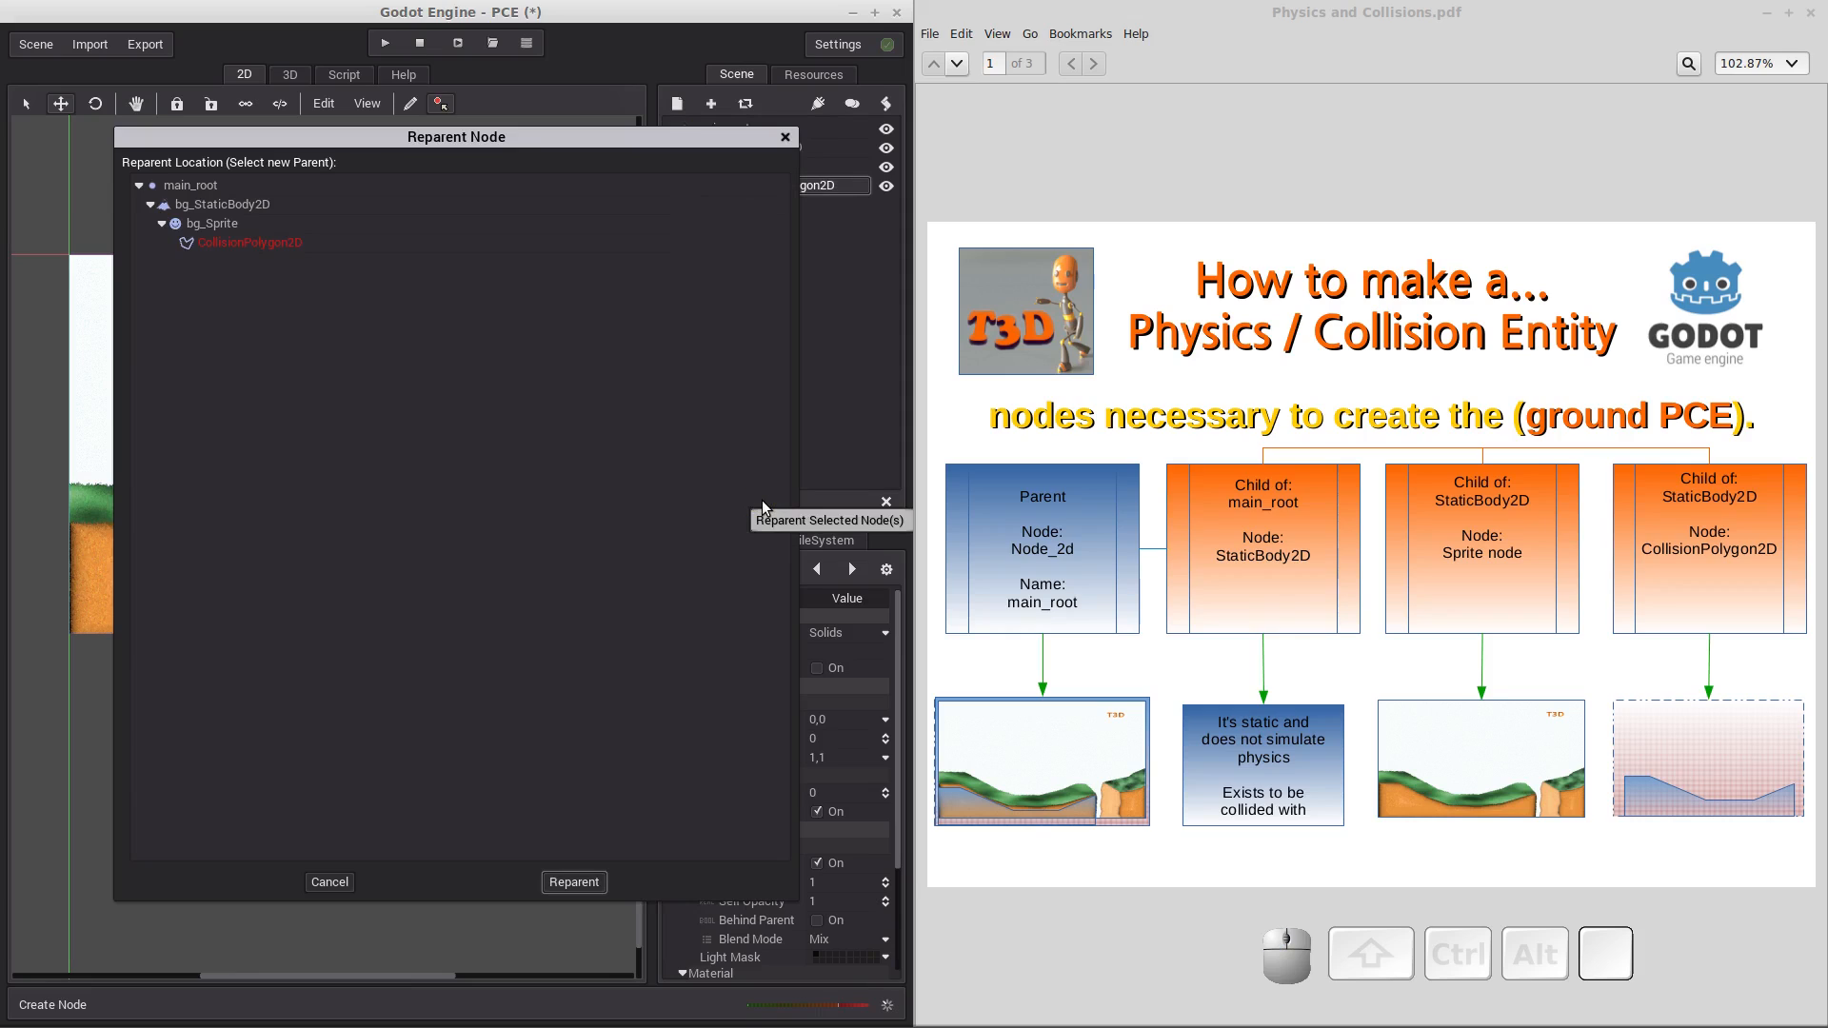
{"action": "left_click", "coordinate": [221, 204]}
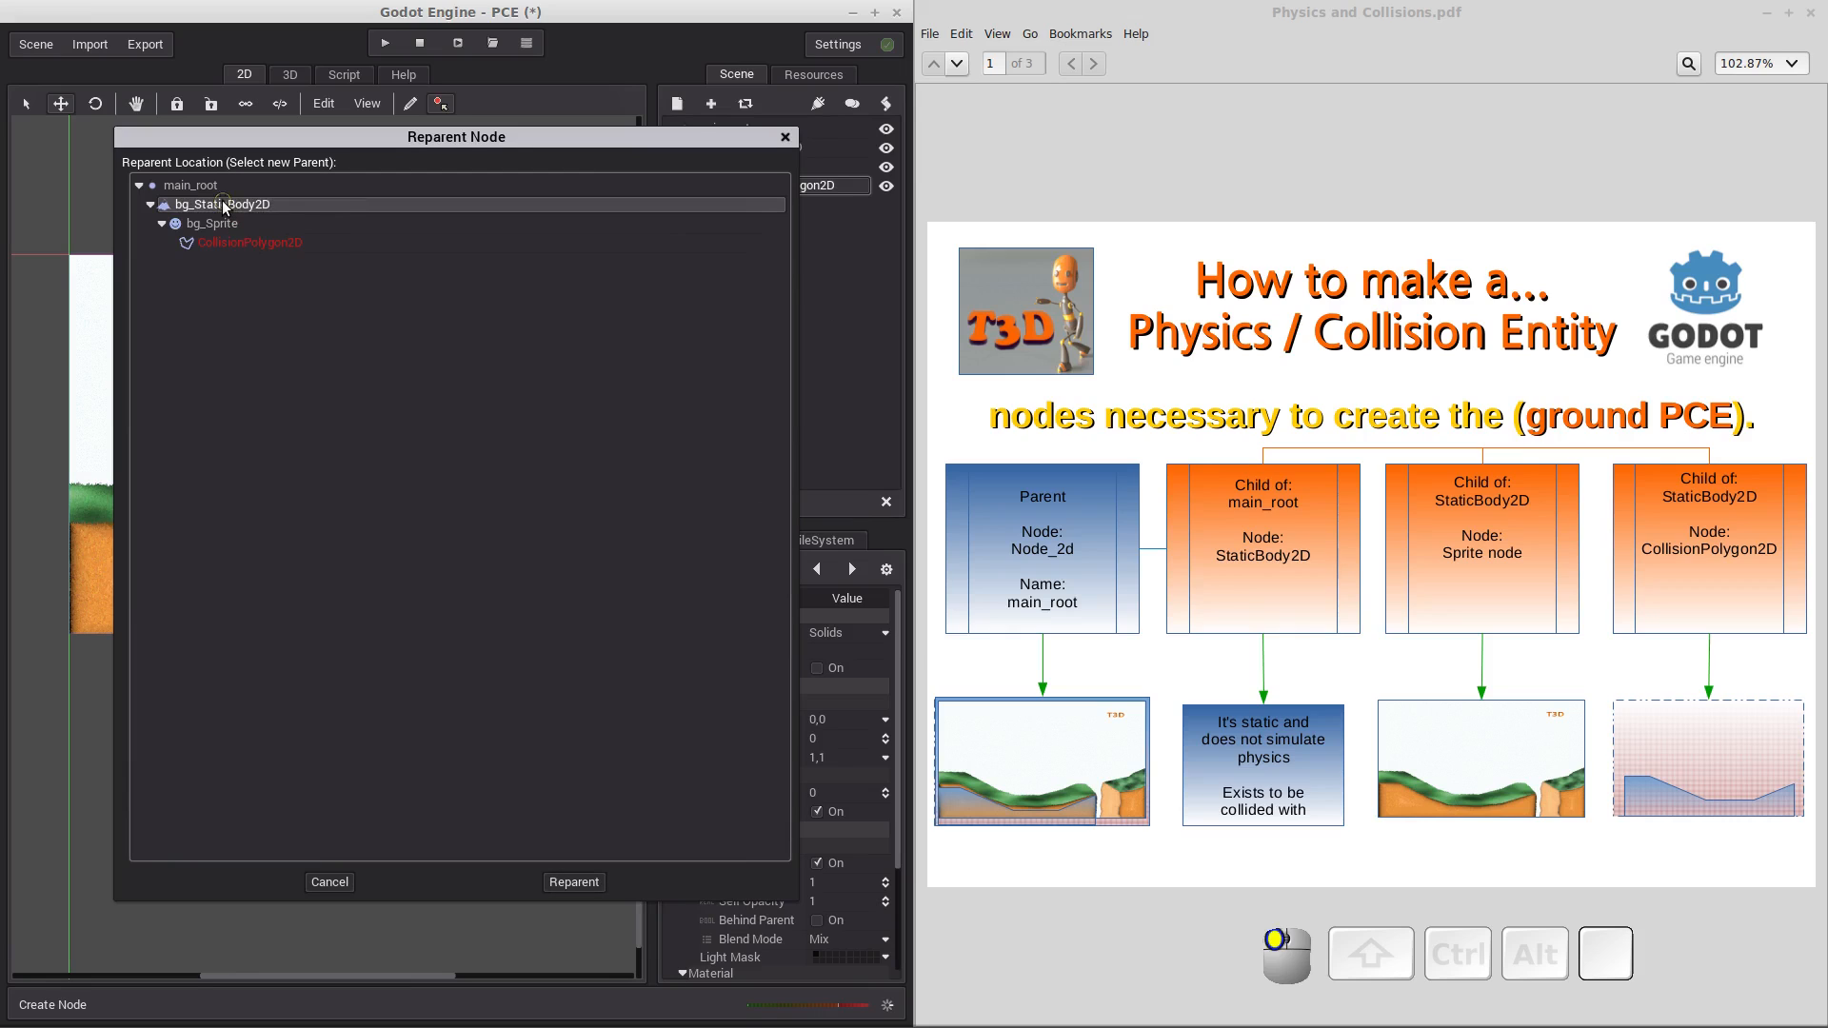
{"action": "left_click", "coordinate": [574, 881]}
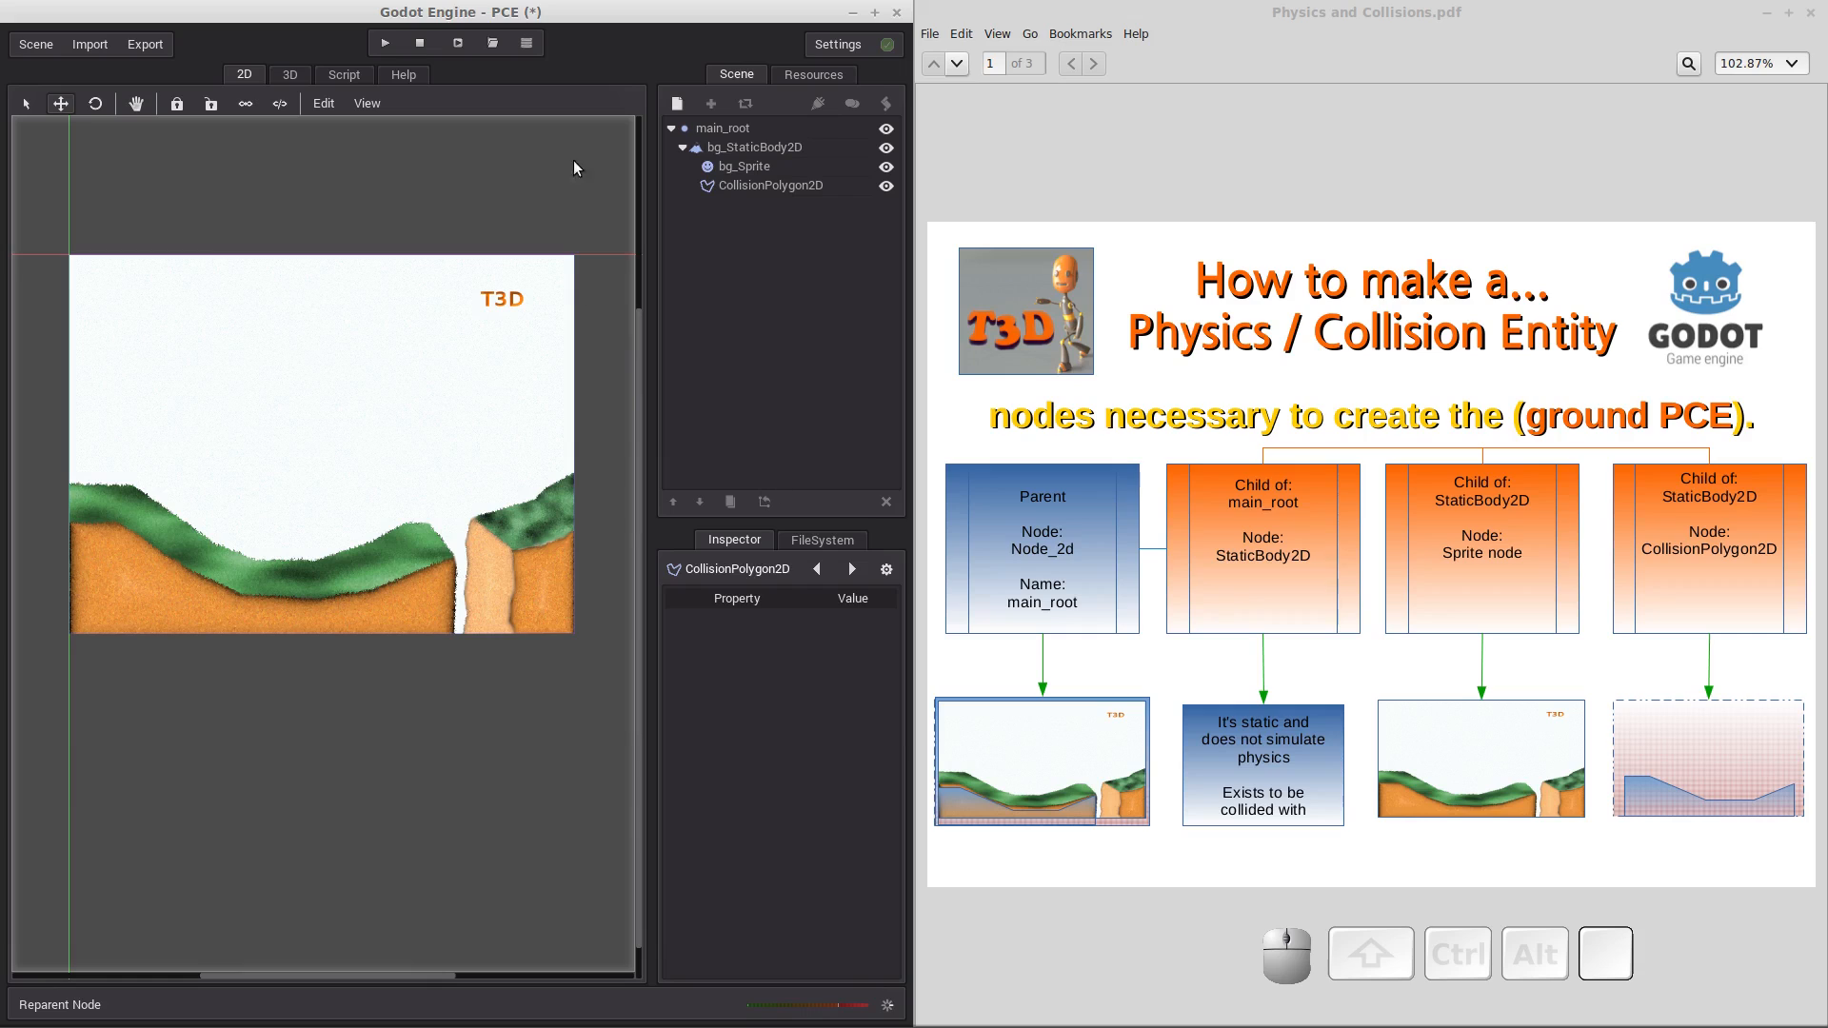
Start a new collision polygon and trace the large ground hill from the image's left edge down into the gap below the image.
{"action": "left_click", "coordinate": [809, 187]}
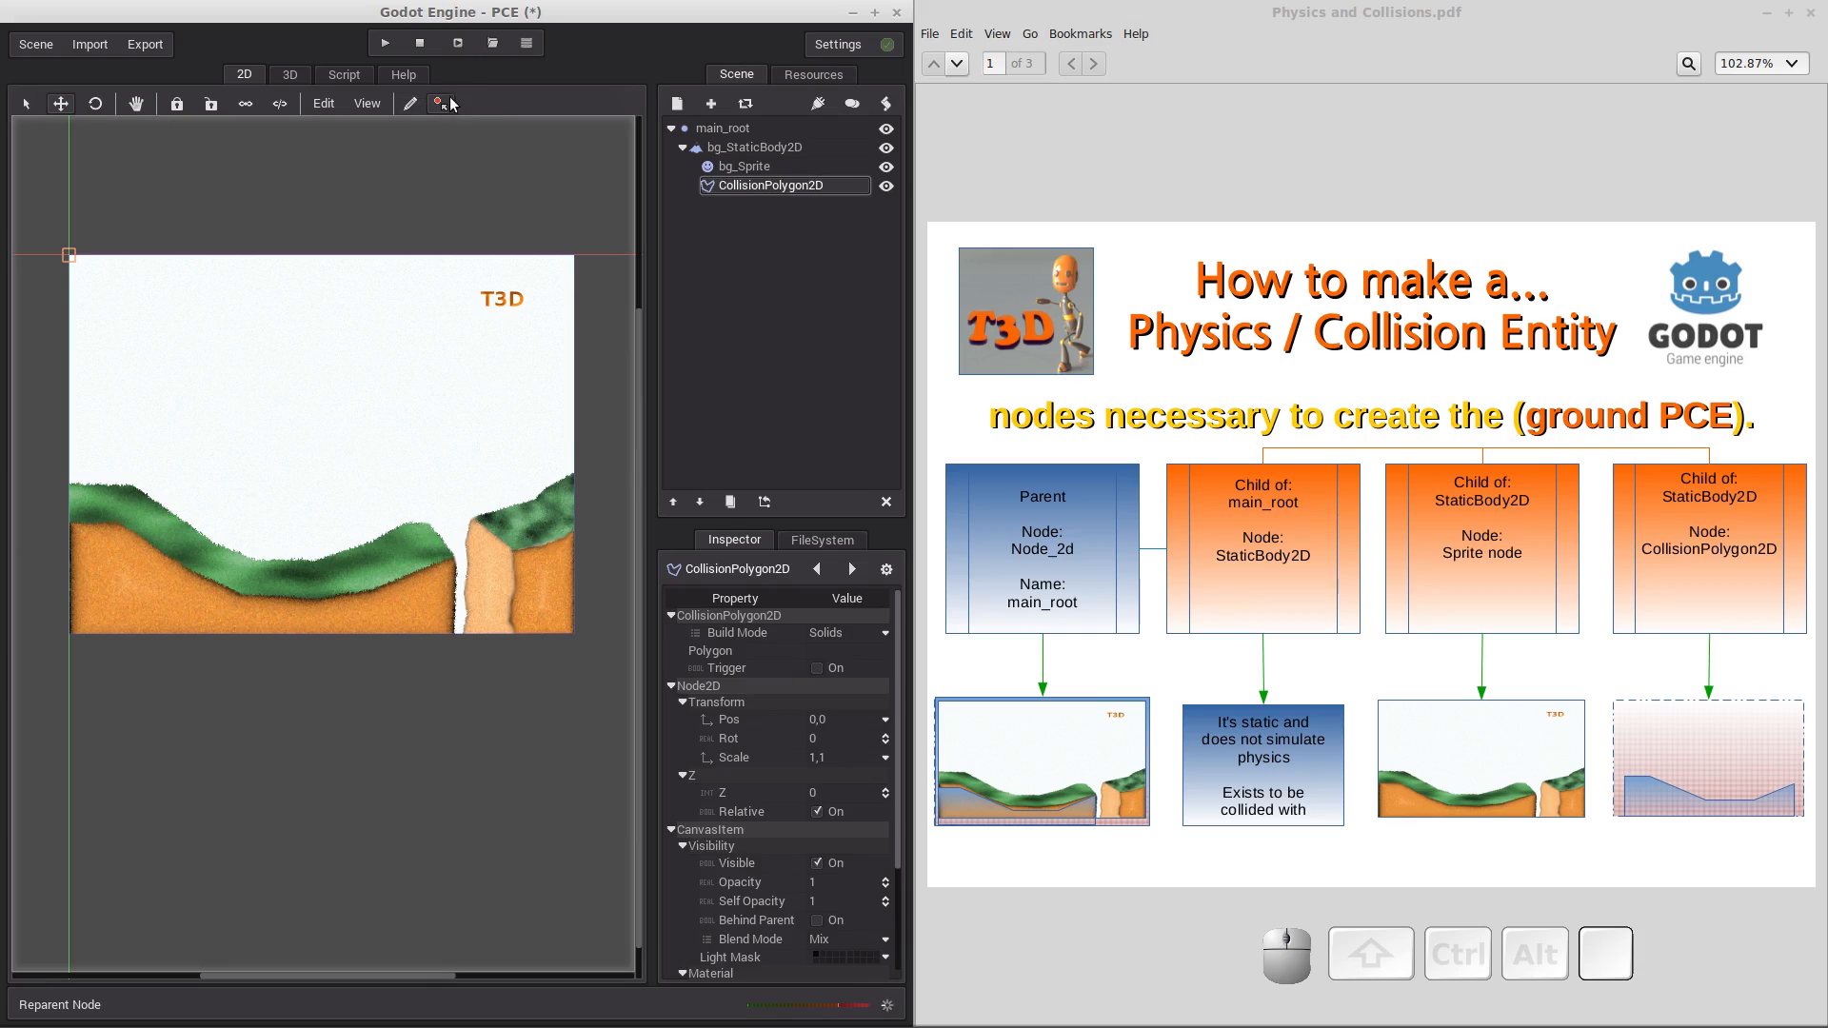
{"action": "left_click", "coordinate": [408, 103]}
{"action": "left_click", "coordinate": [438, 104]}
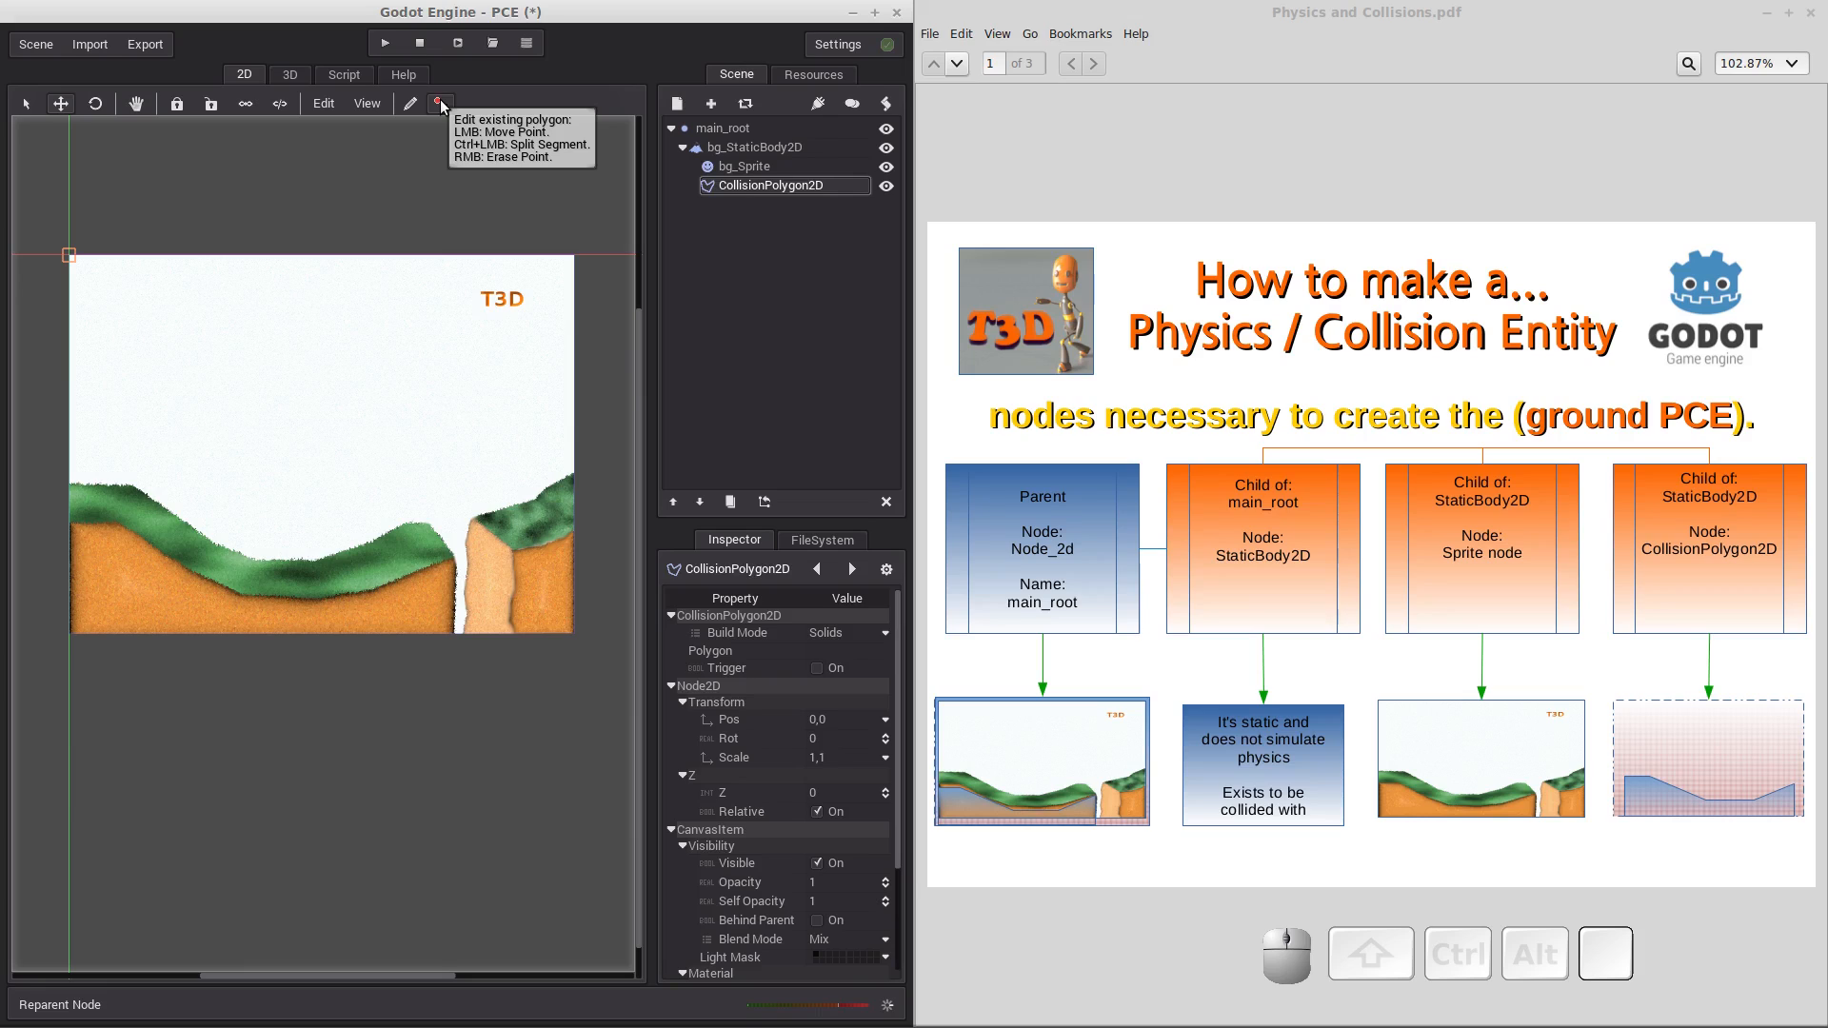
{"action": "left_click", "coordinate": [409, 103]}
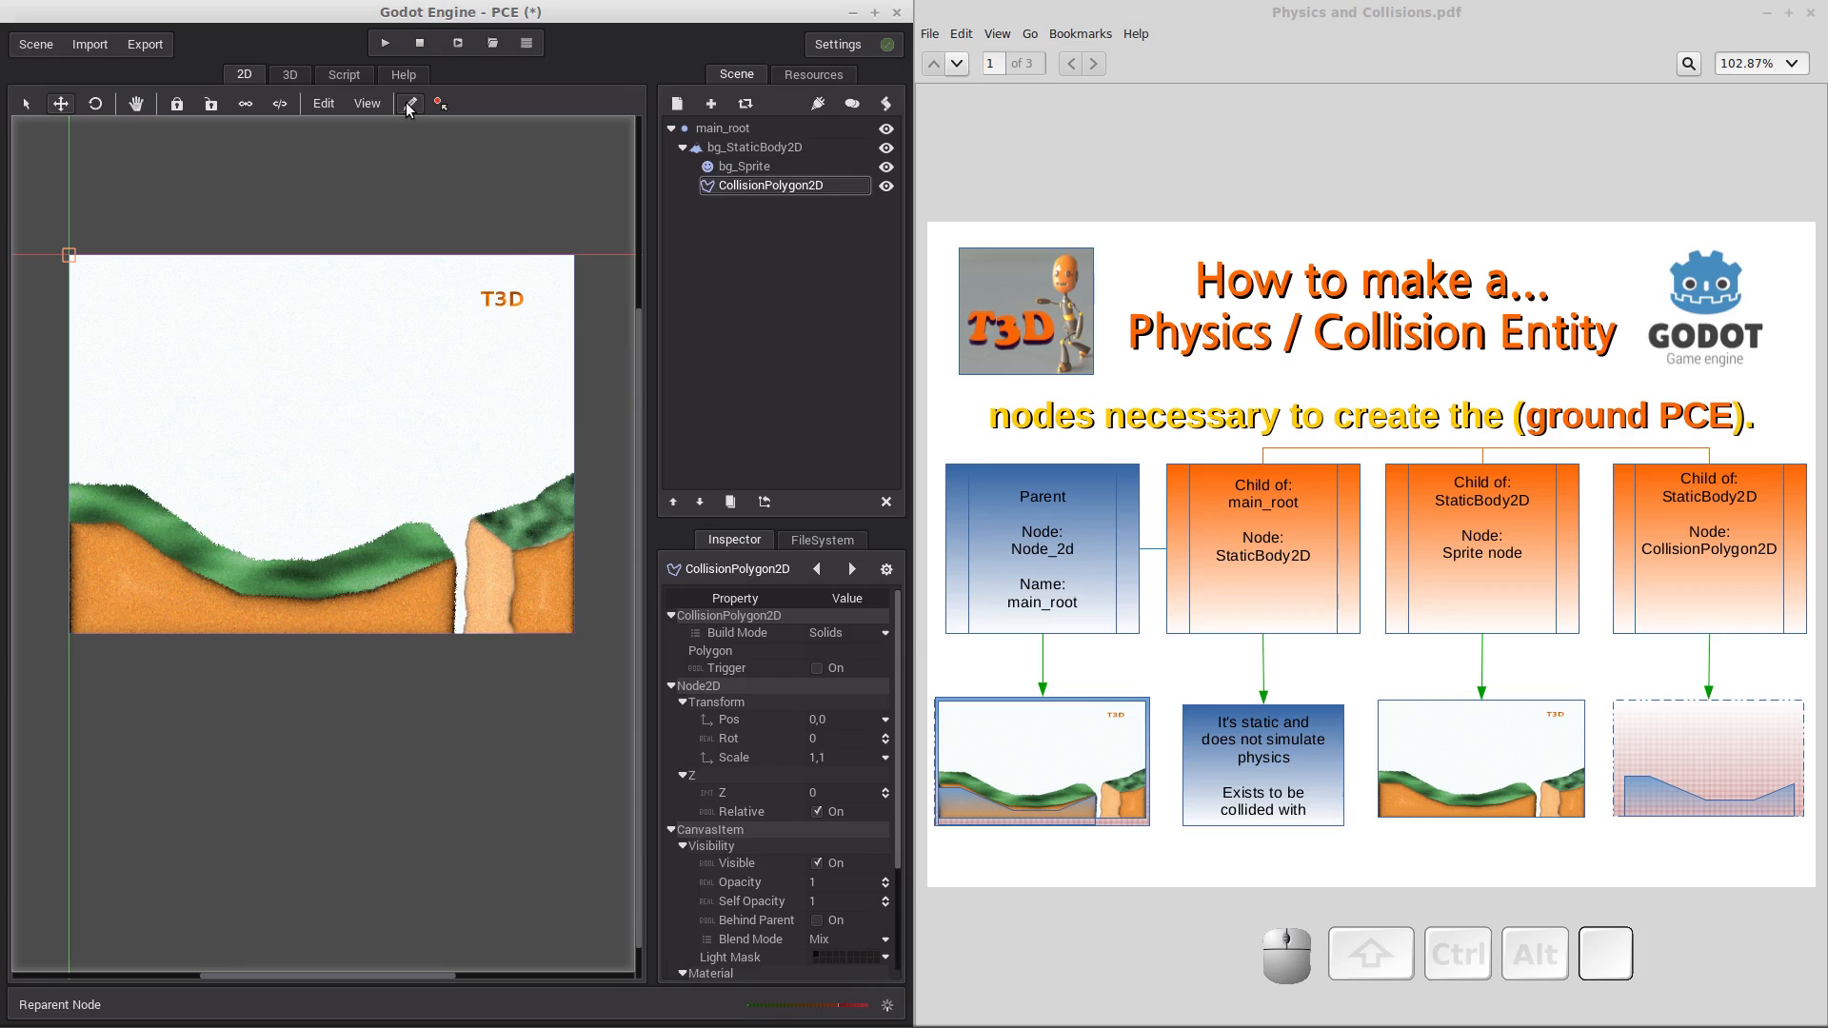
{"action": "left_click", "coordinate": [60, 504]}
{"action": "left_click", "coordinate": [124, 504]}
{"action": "left_click", "coordinate": [184, 546]}
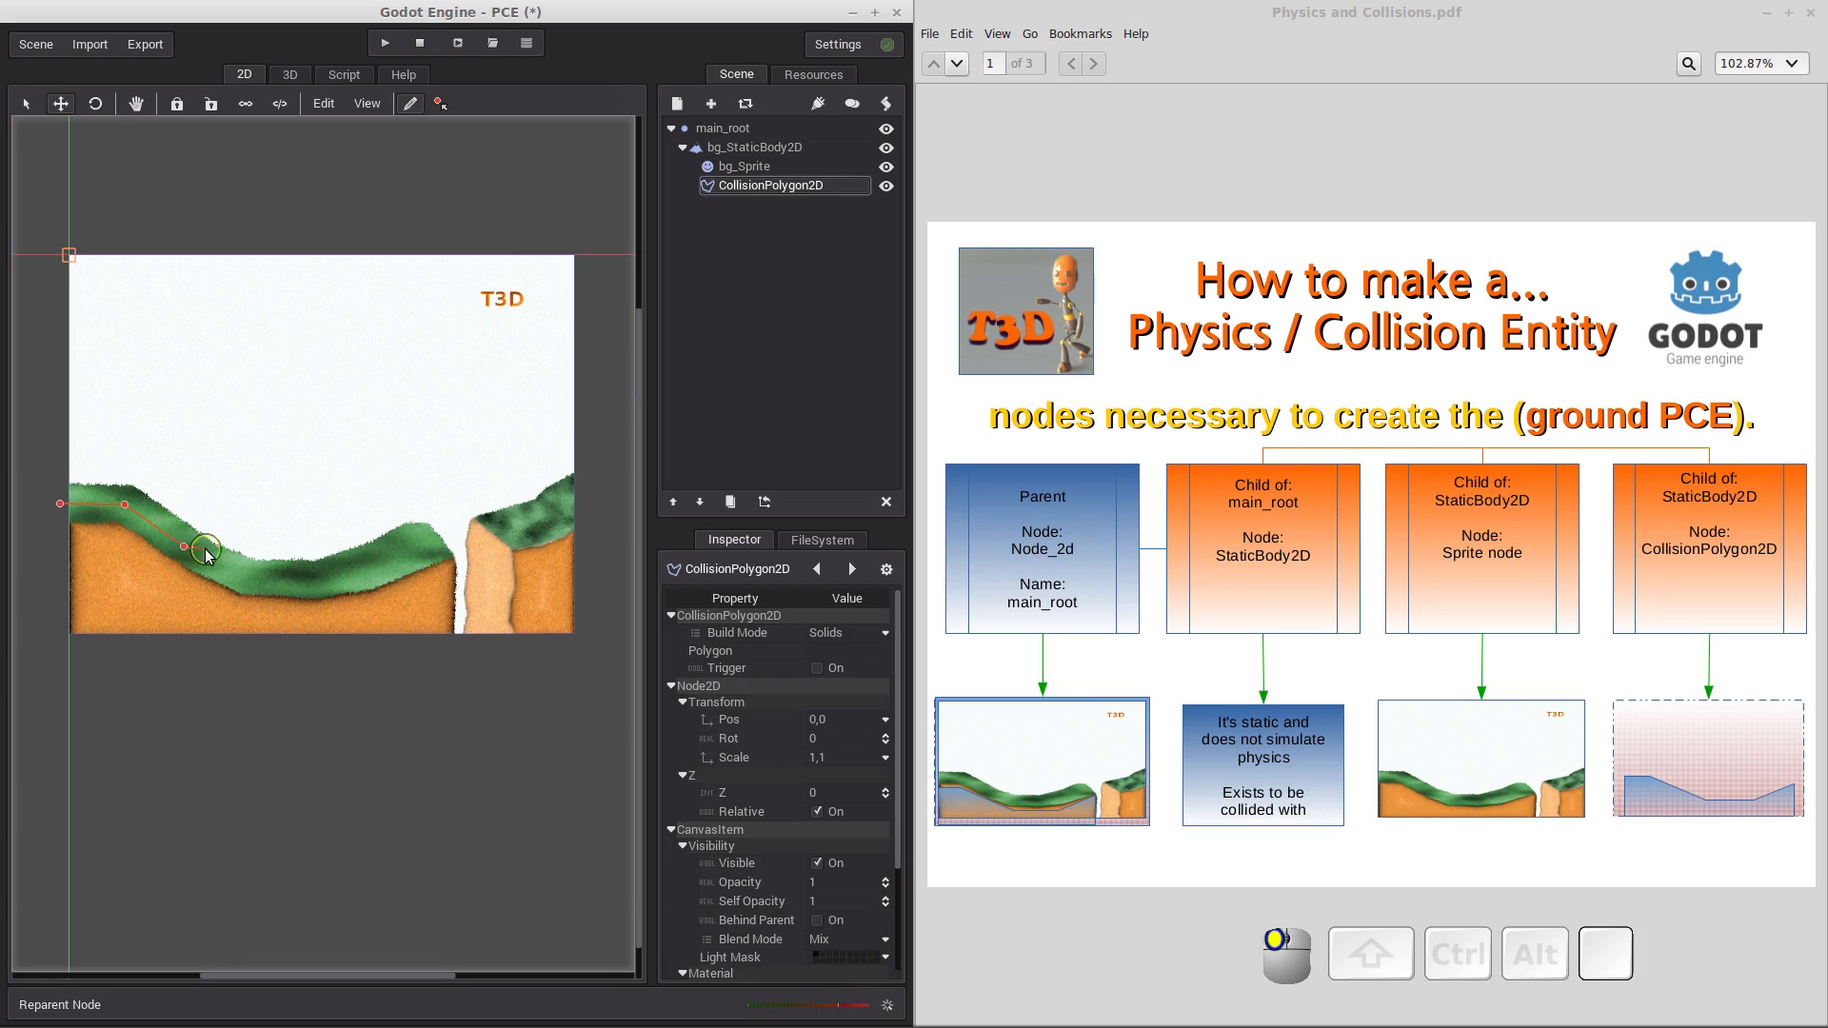
{"action": "left_click", "coordinate": [247, 575]}
{"action": "left_click", "coordinate": [320, 574]}
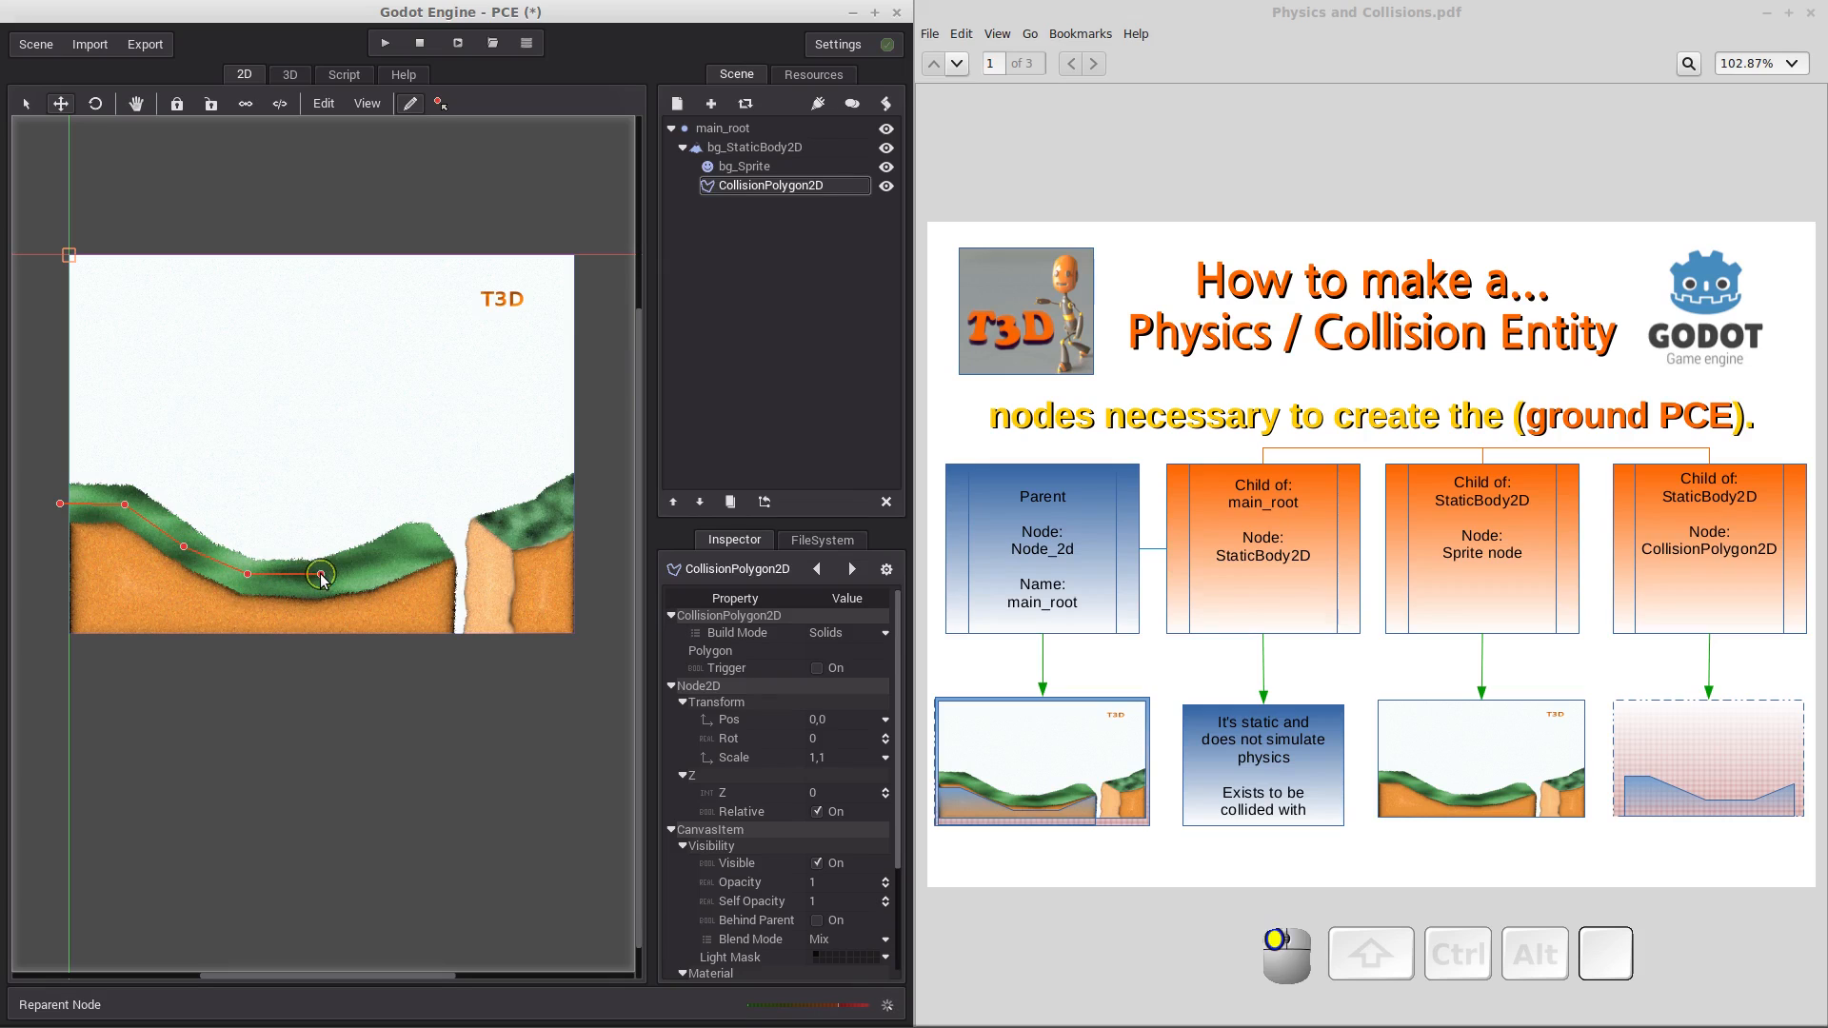
{"action": "left_click", "coordinate": [414, 545]}
{"action": "left_click", "coordinate": [447, 541]}
{"action": "left_click", "coordinate": [458, 562]}
{"action": "left_click", "coordinate": [450, 682]}
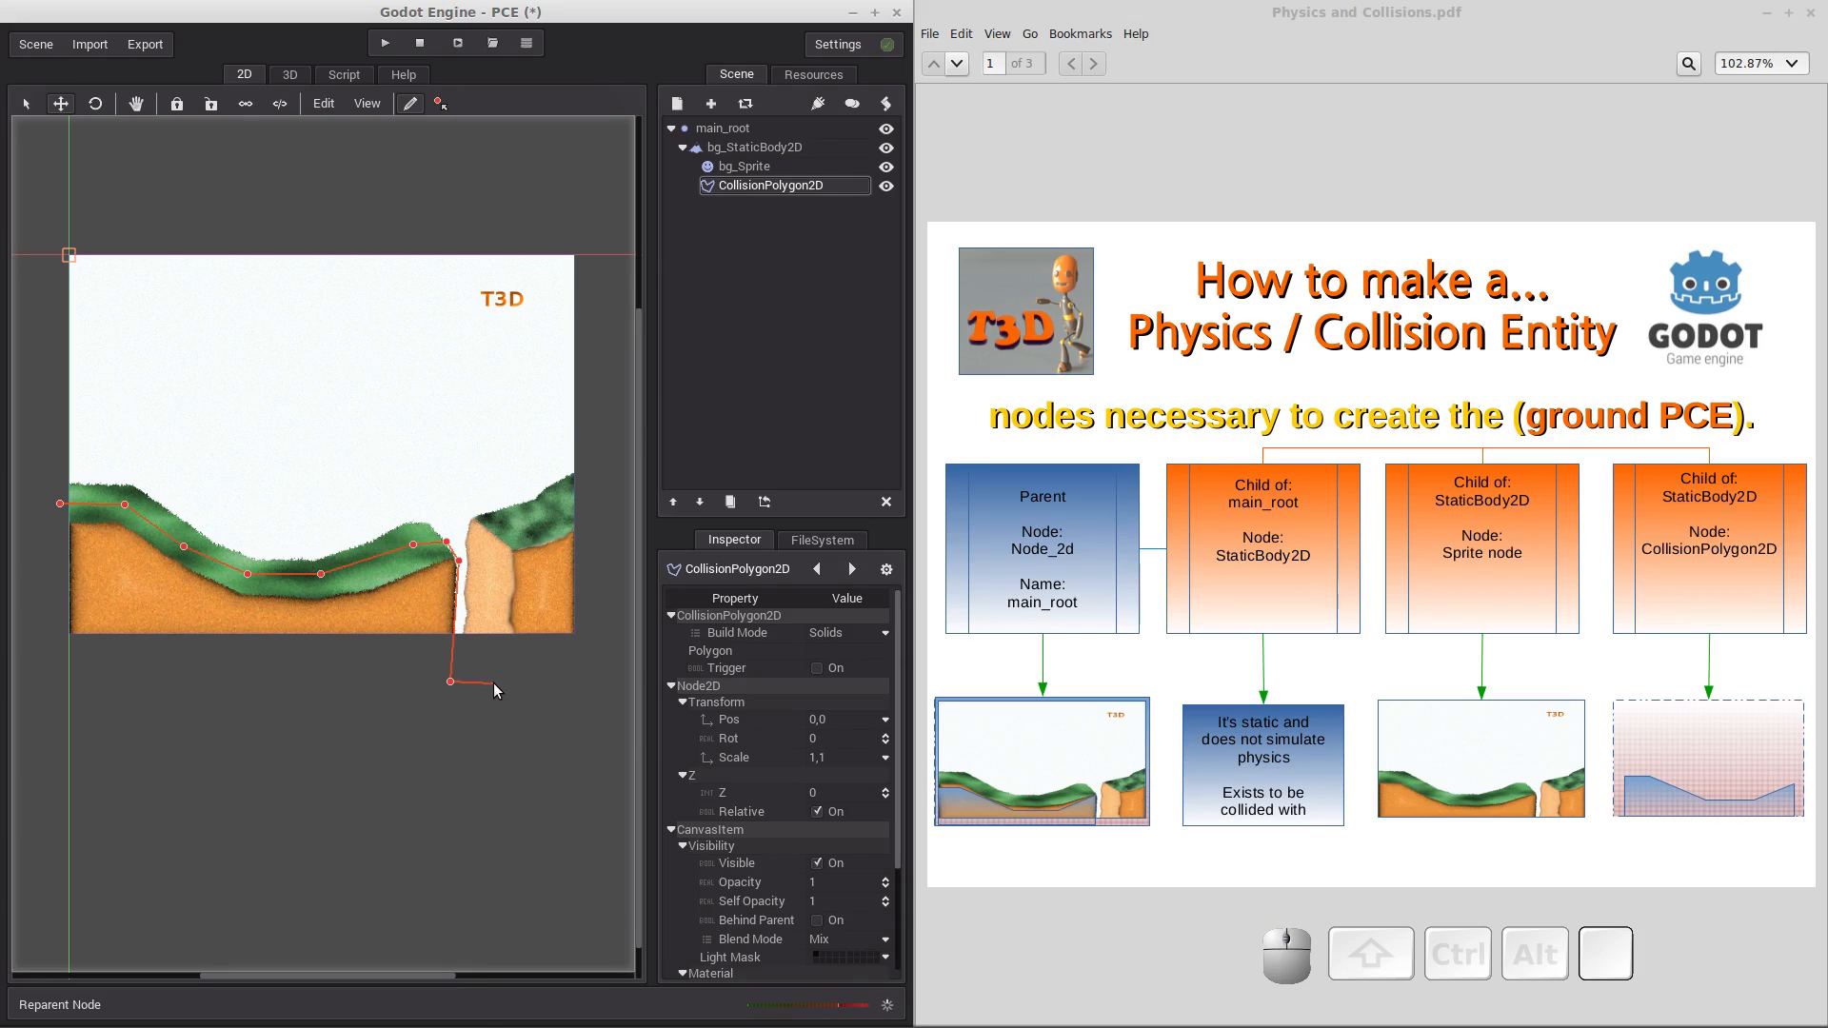
Continue the collision polygon up around the right-hand ground block, run it back beneath the image and close it at its first point.
{"action": "left_click", "coordinate": [494, 678]}
{"action": "left_click", "coordinate": [494, 598]}
{"action": "left_click", "coordinate": [489, 558]}
{"action": "left_click", "coordinate": [499, 536]}
{"action": "left_click", "coordinate": [555, 514]}
{"action": "left_click", "coordinate": [591, 491]}
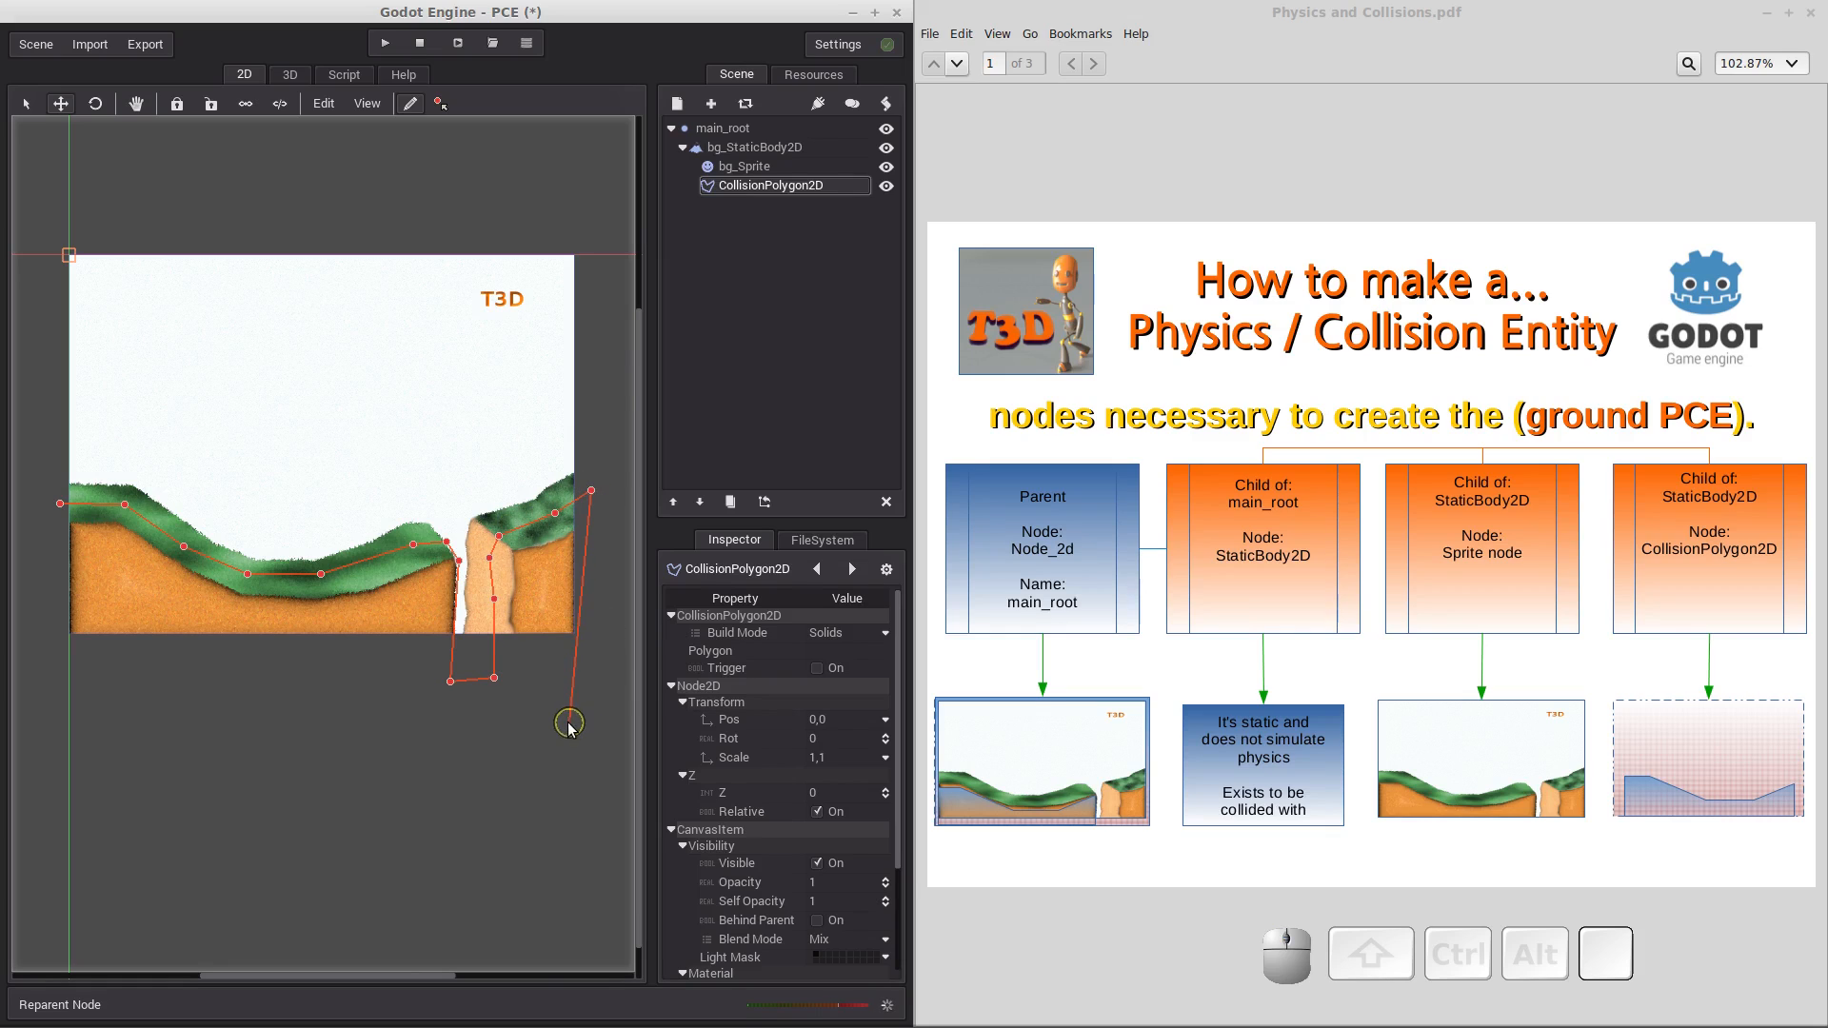
{"action": "left_click", "coordinate": [576, 708]}
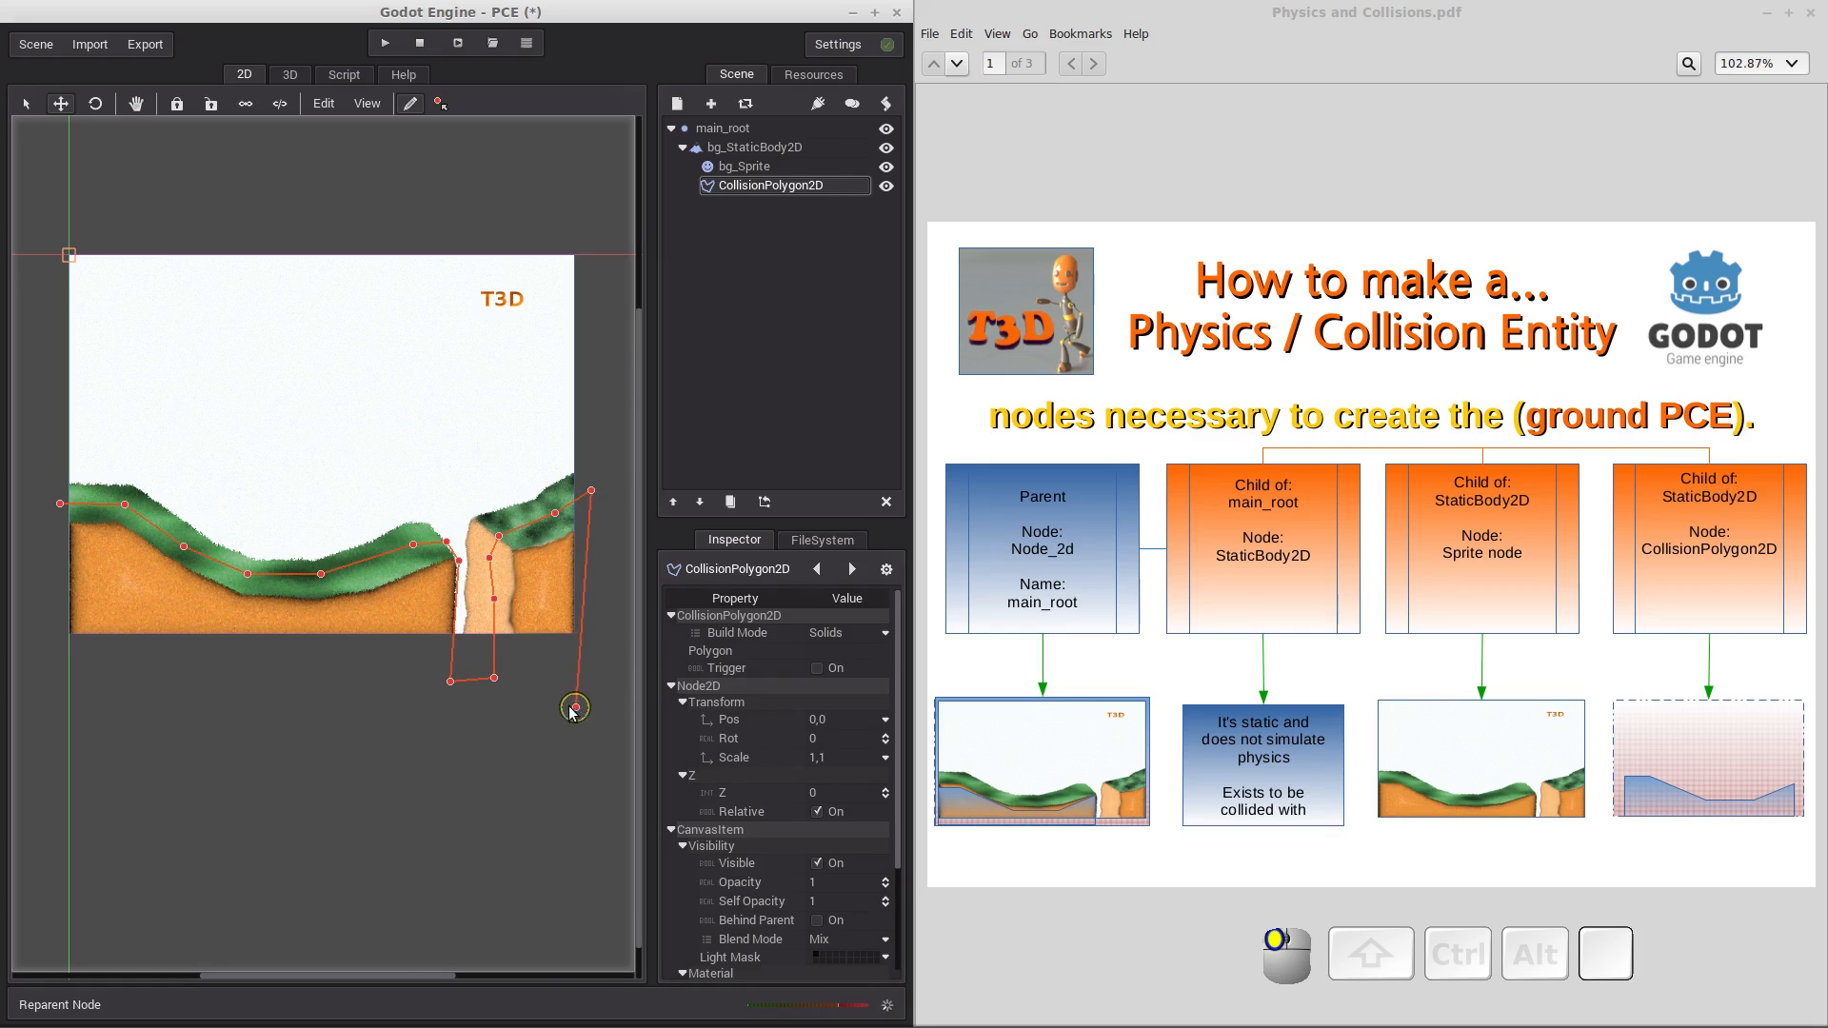
{"action": "left_click", "coordinate": [49, 698]}
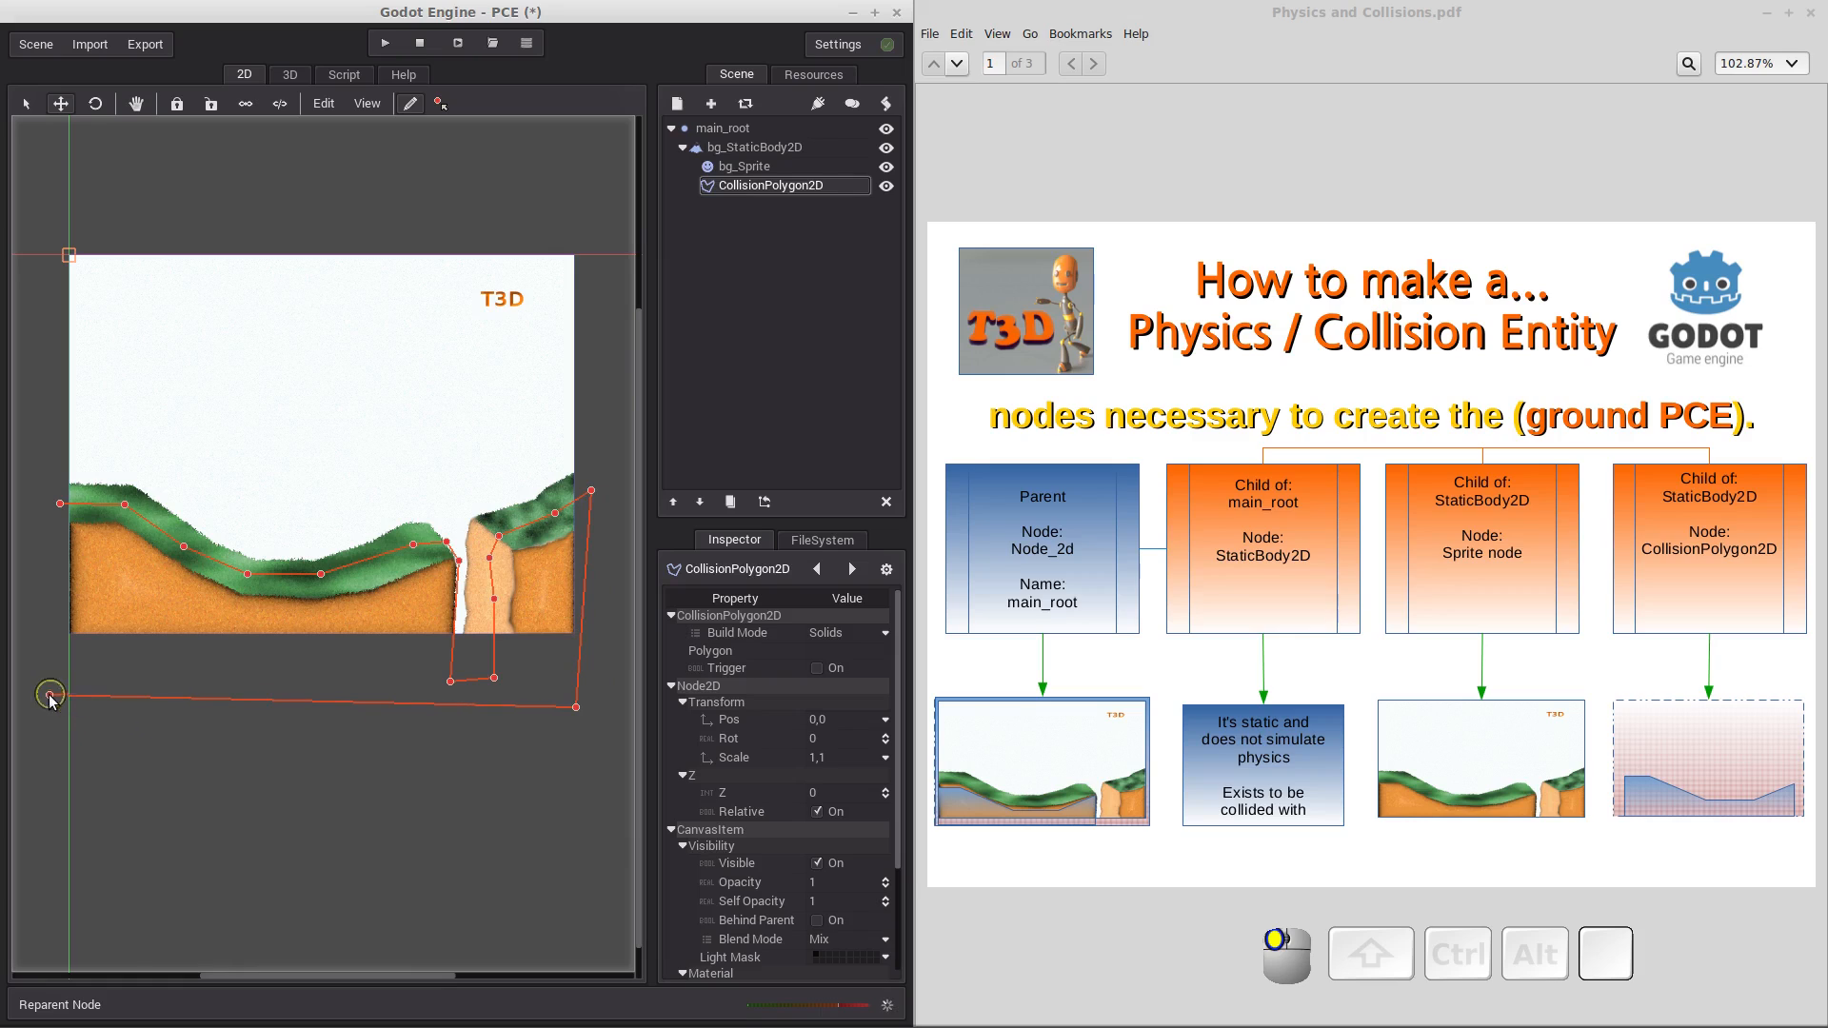
{"action": "left_click", "coordinate": [57, 502]}
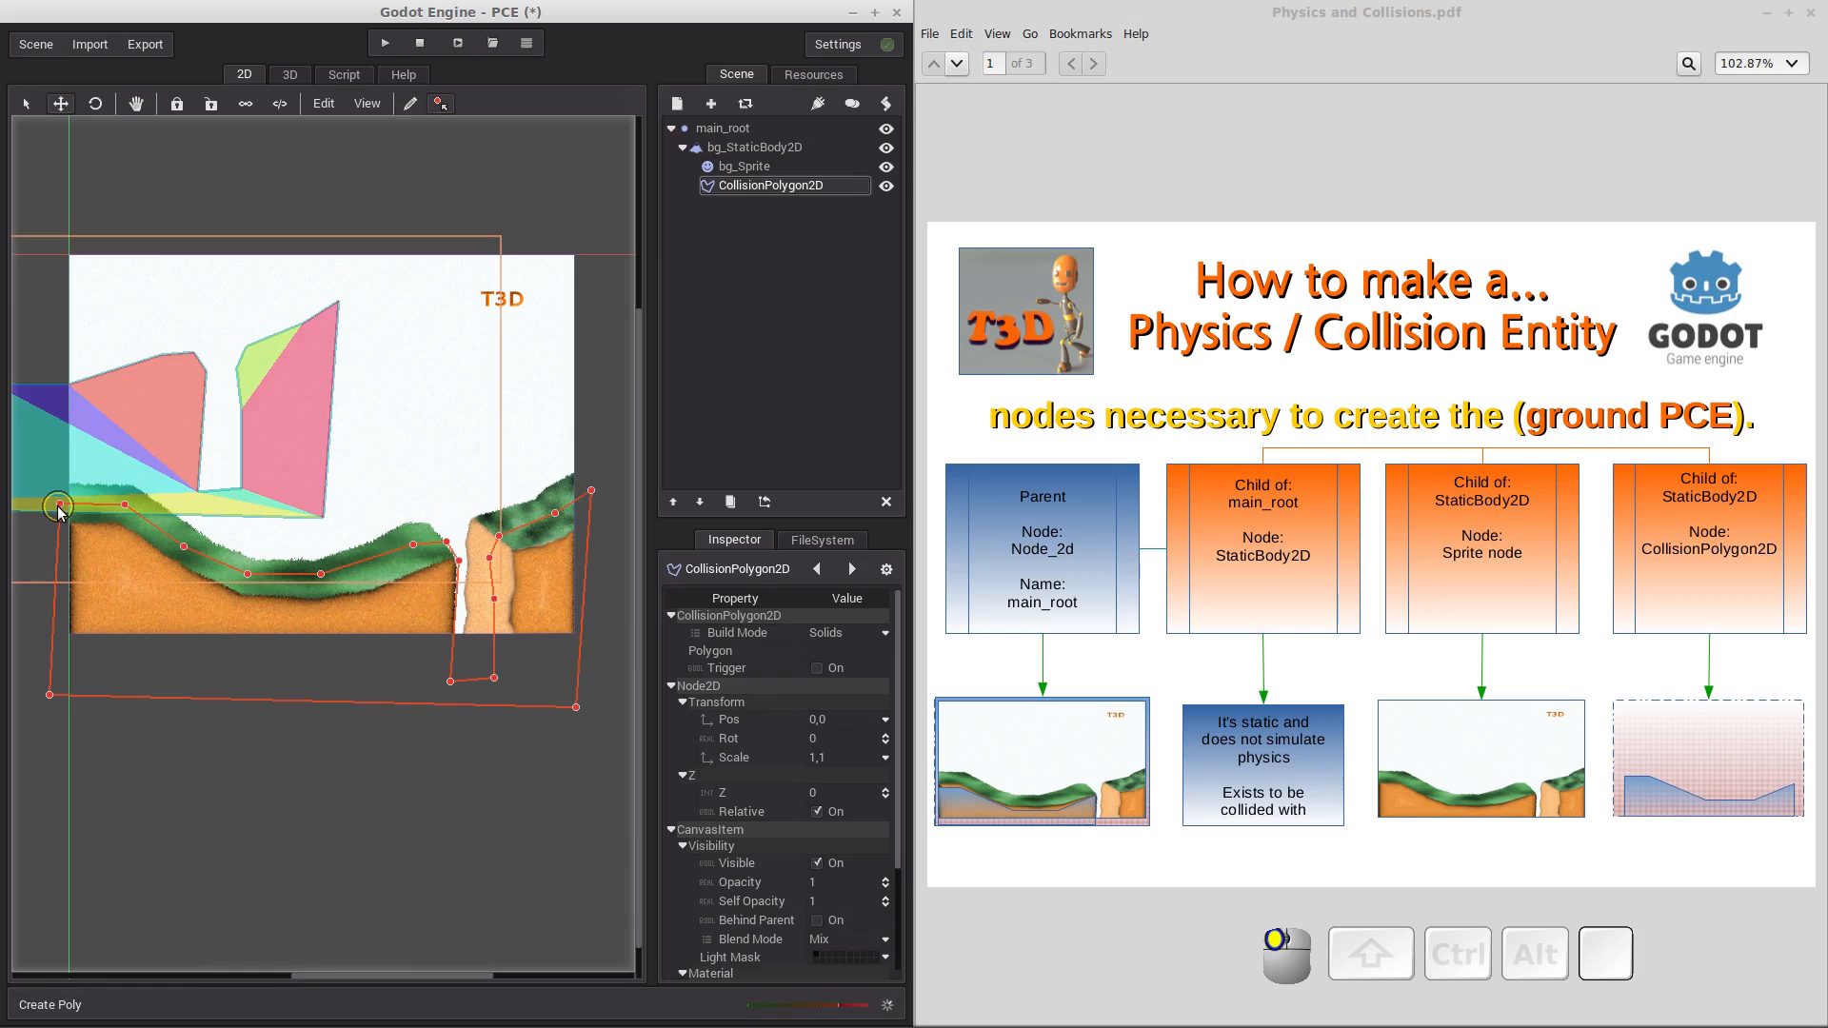
Compare where the collision polygon's filled area lies against the sprite, static body and polygon outline in the viewport.
{"action": "scroll", "coordinate": [219, 792], "scroll_direction": "down", "scroll_amount": 3}
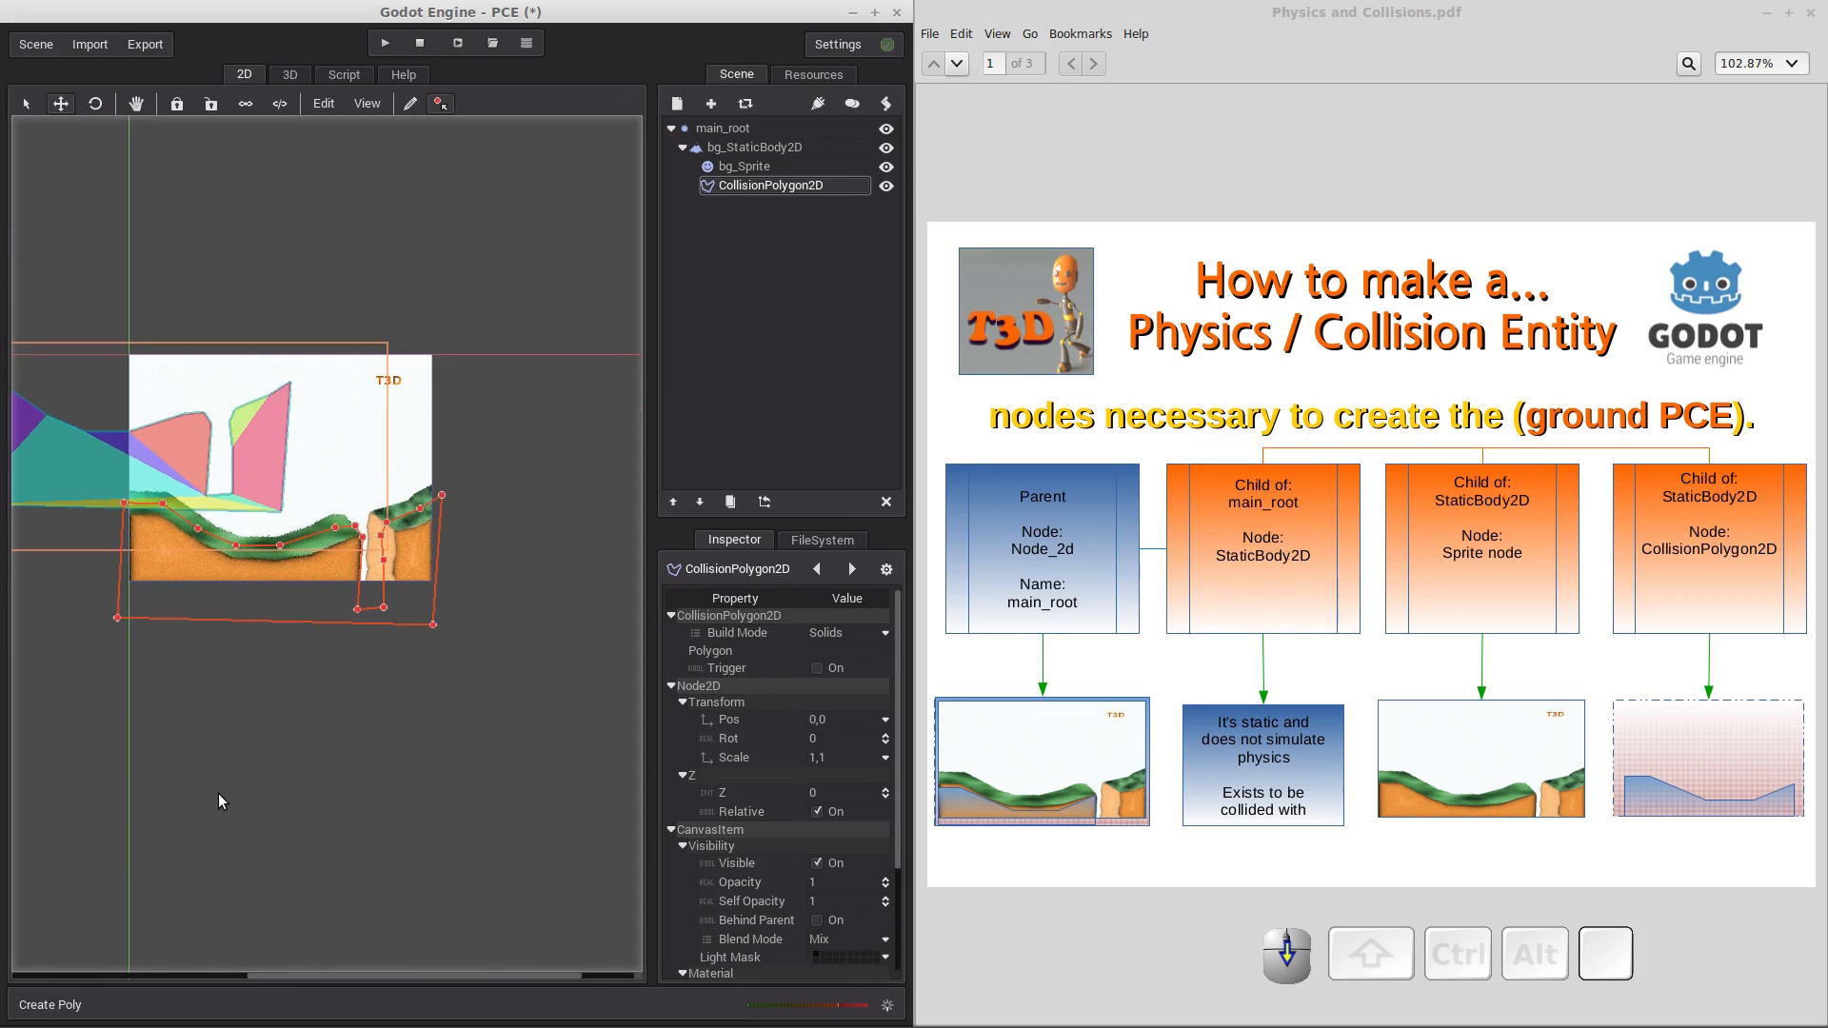
{"action": "scroll", "coordinate": [218, 792], "scroll_direction": "down", "scroll_amount": 2}
{"action": "middle_click_drag", "start_coordinate": [314, 699], "coordinate": [398, 743]}
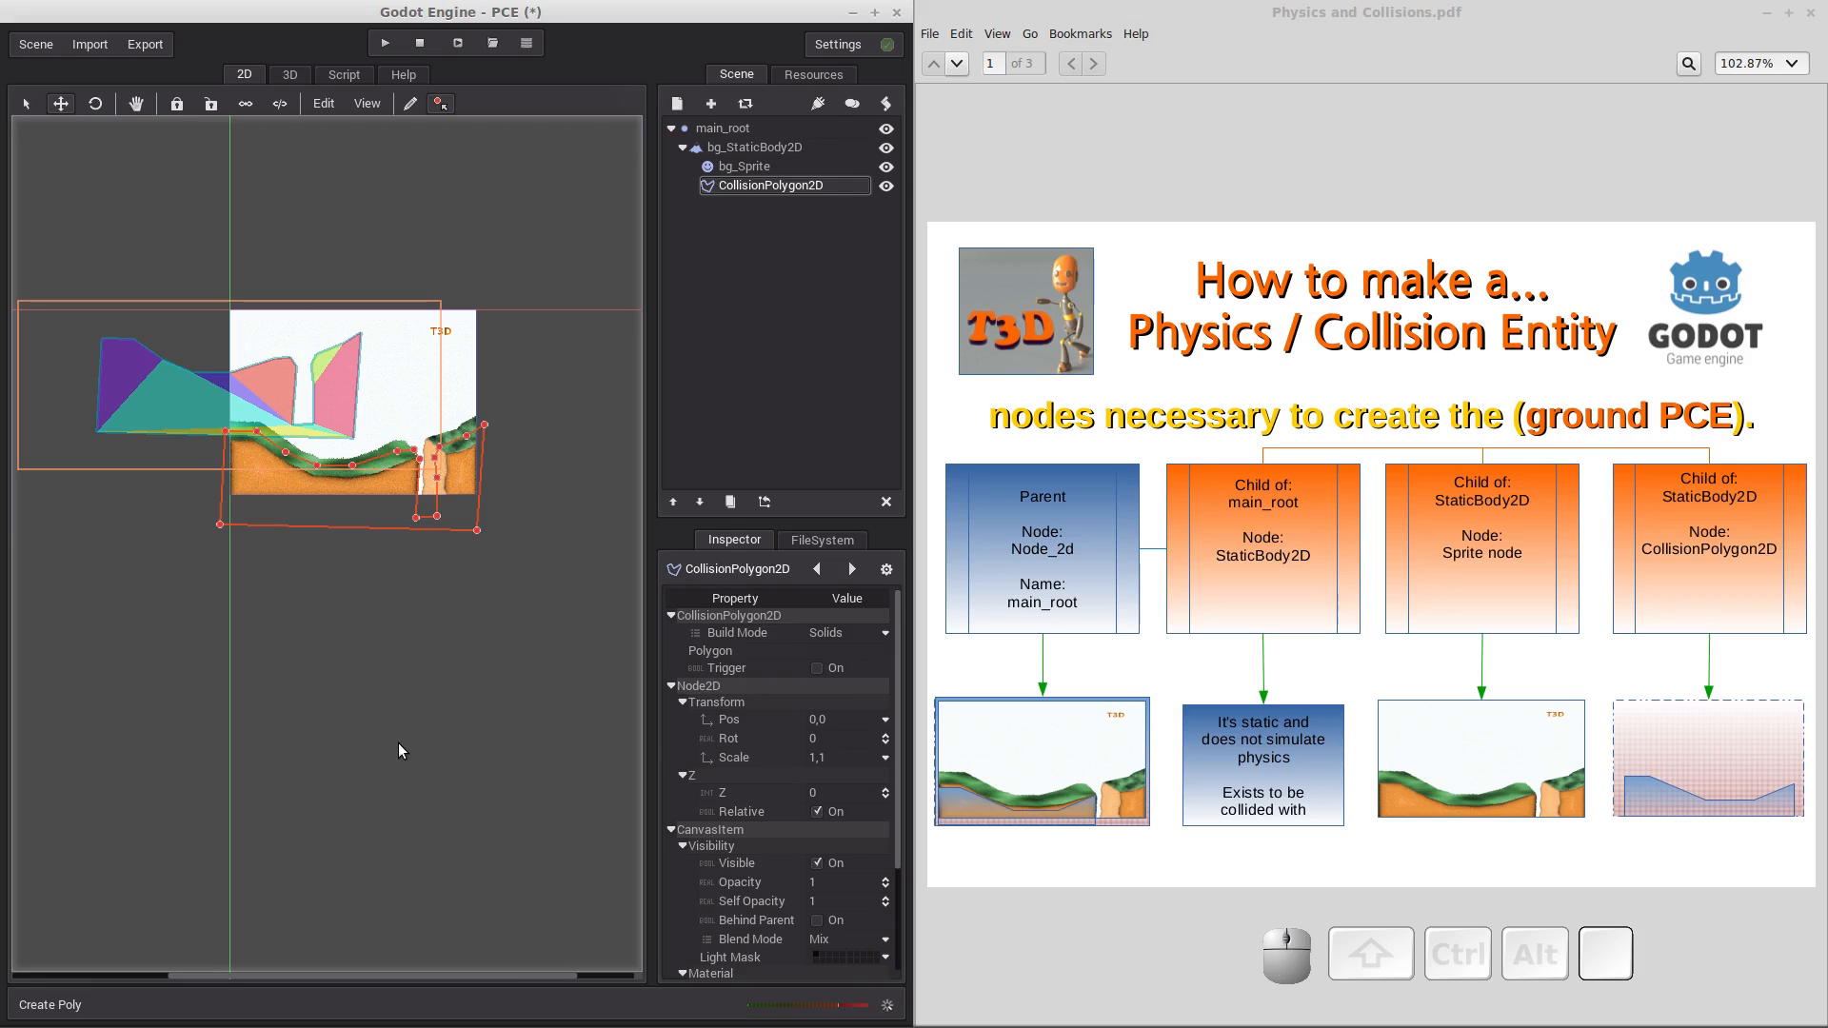
{"action": "left_click", "coordinate": [753, 167]}
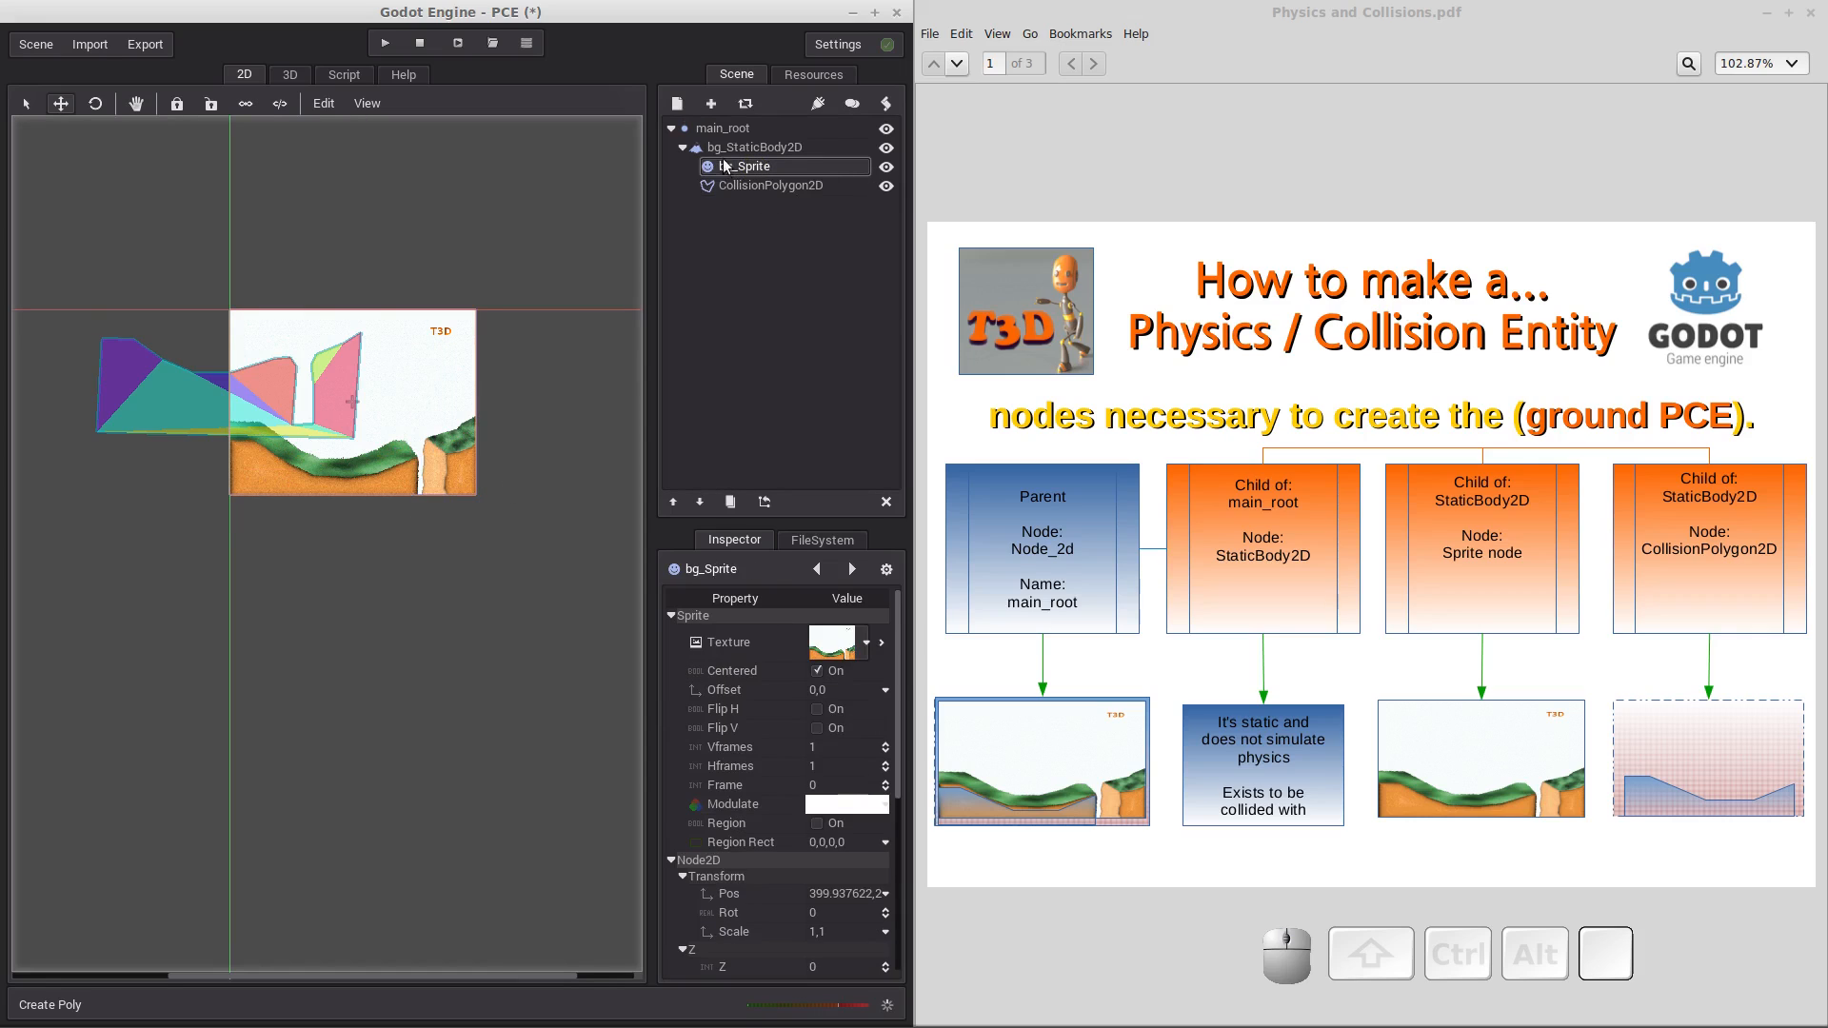
{"action": "left_click", "coordinate": [753, 148]}
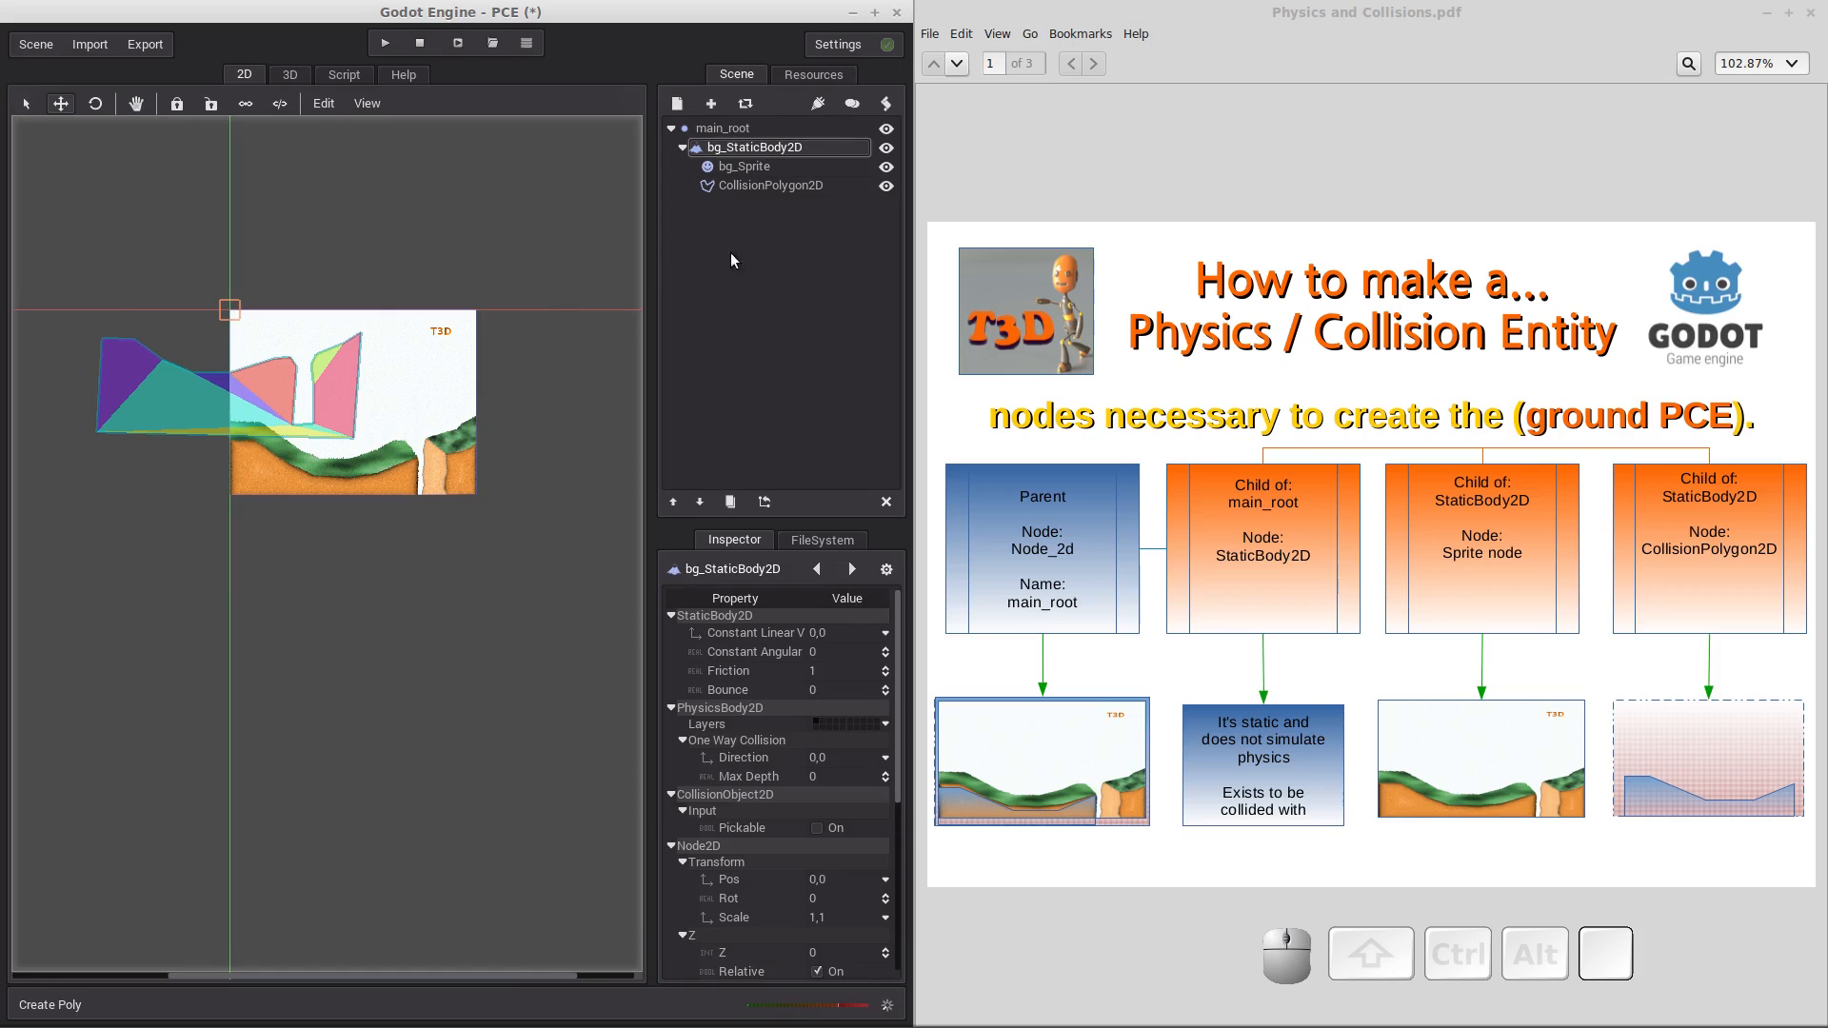
{"action": "left_click", "coordinate": [738, 187]}
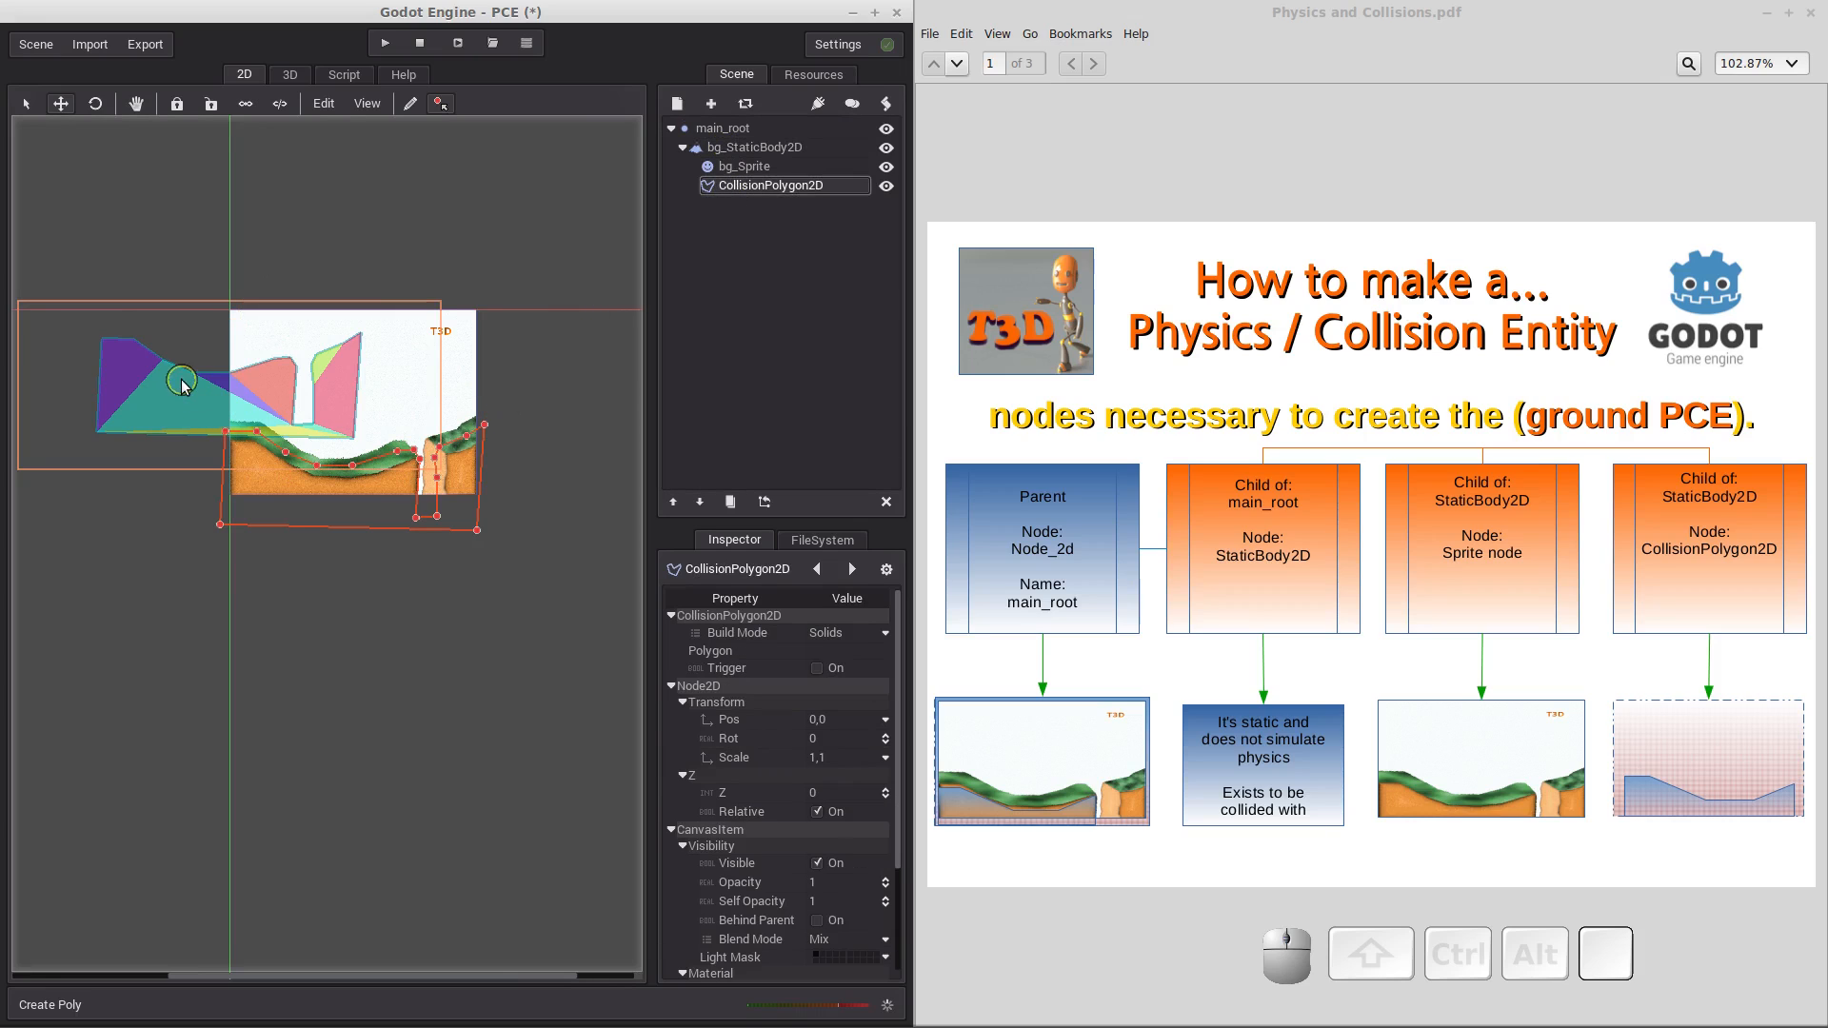
{"action": "left_click", "coordinate": [700, 148]}
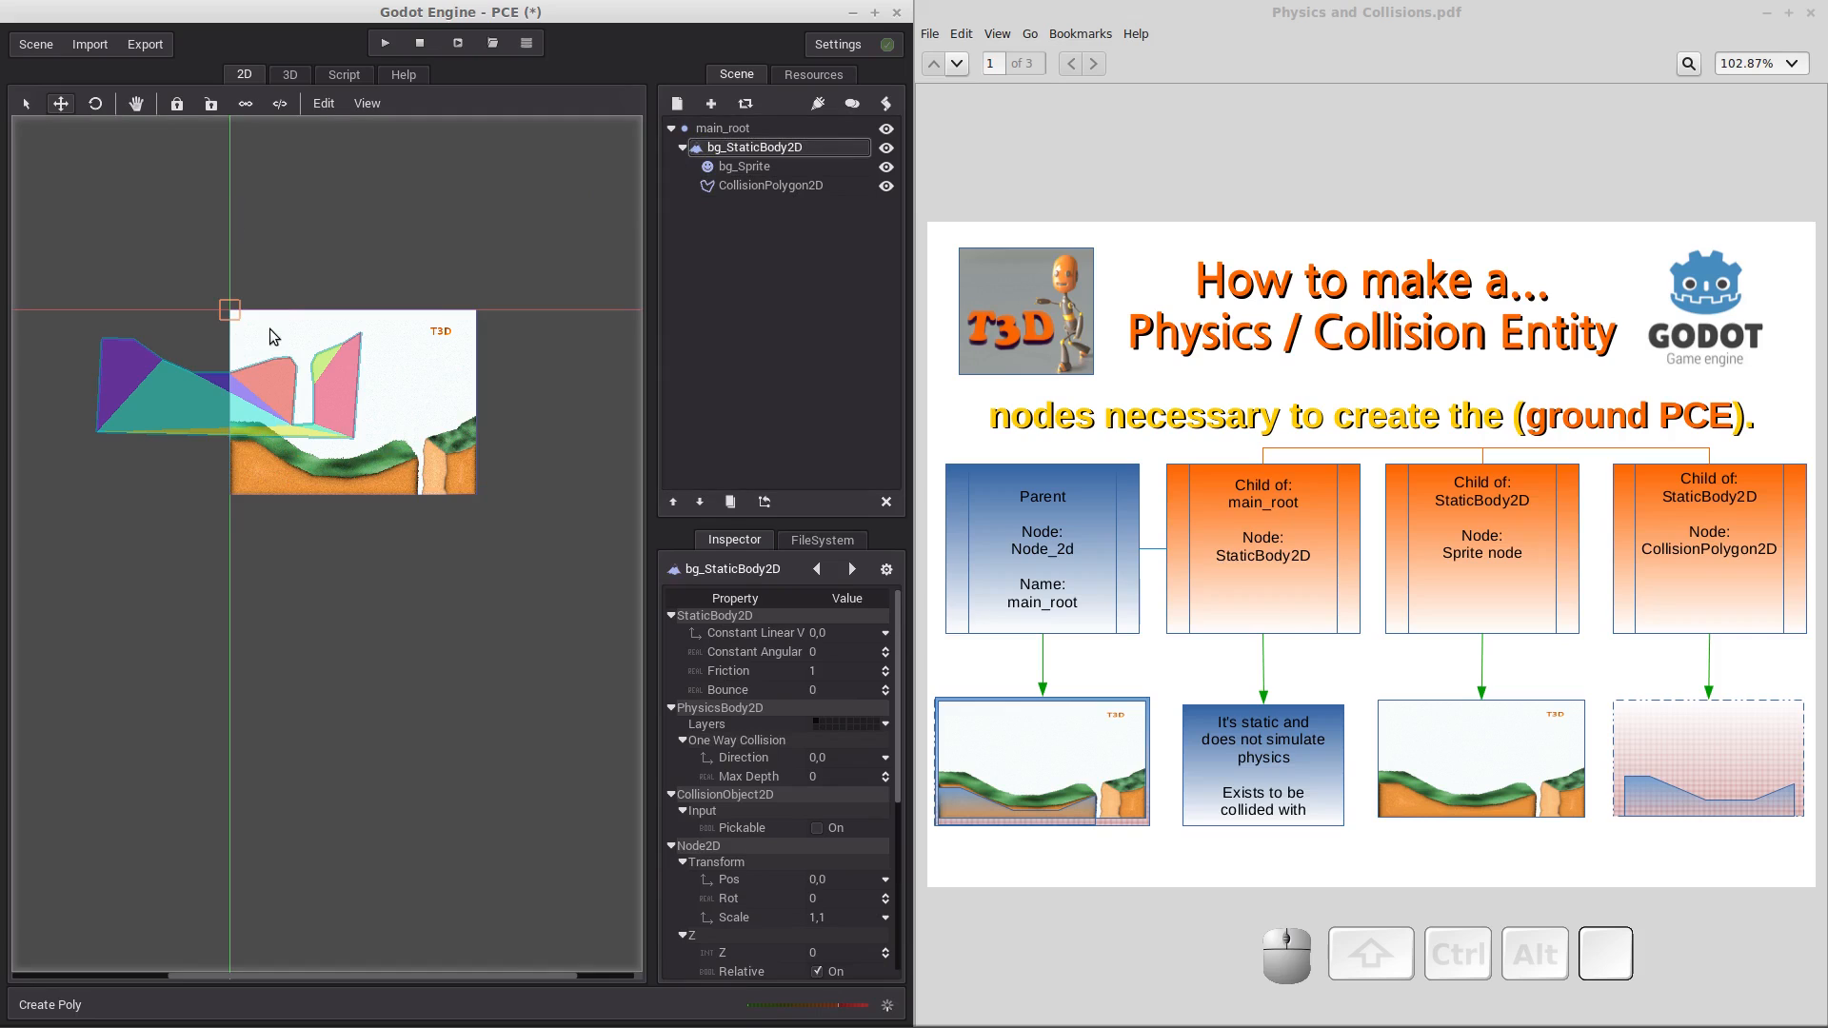
{"action": "left_click", "coordinate": [453, 376]}
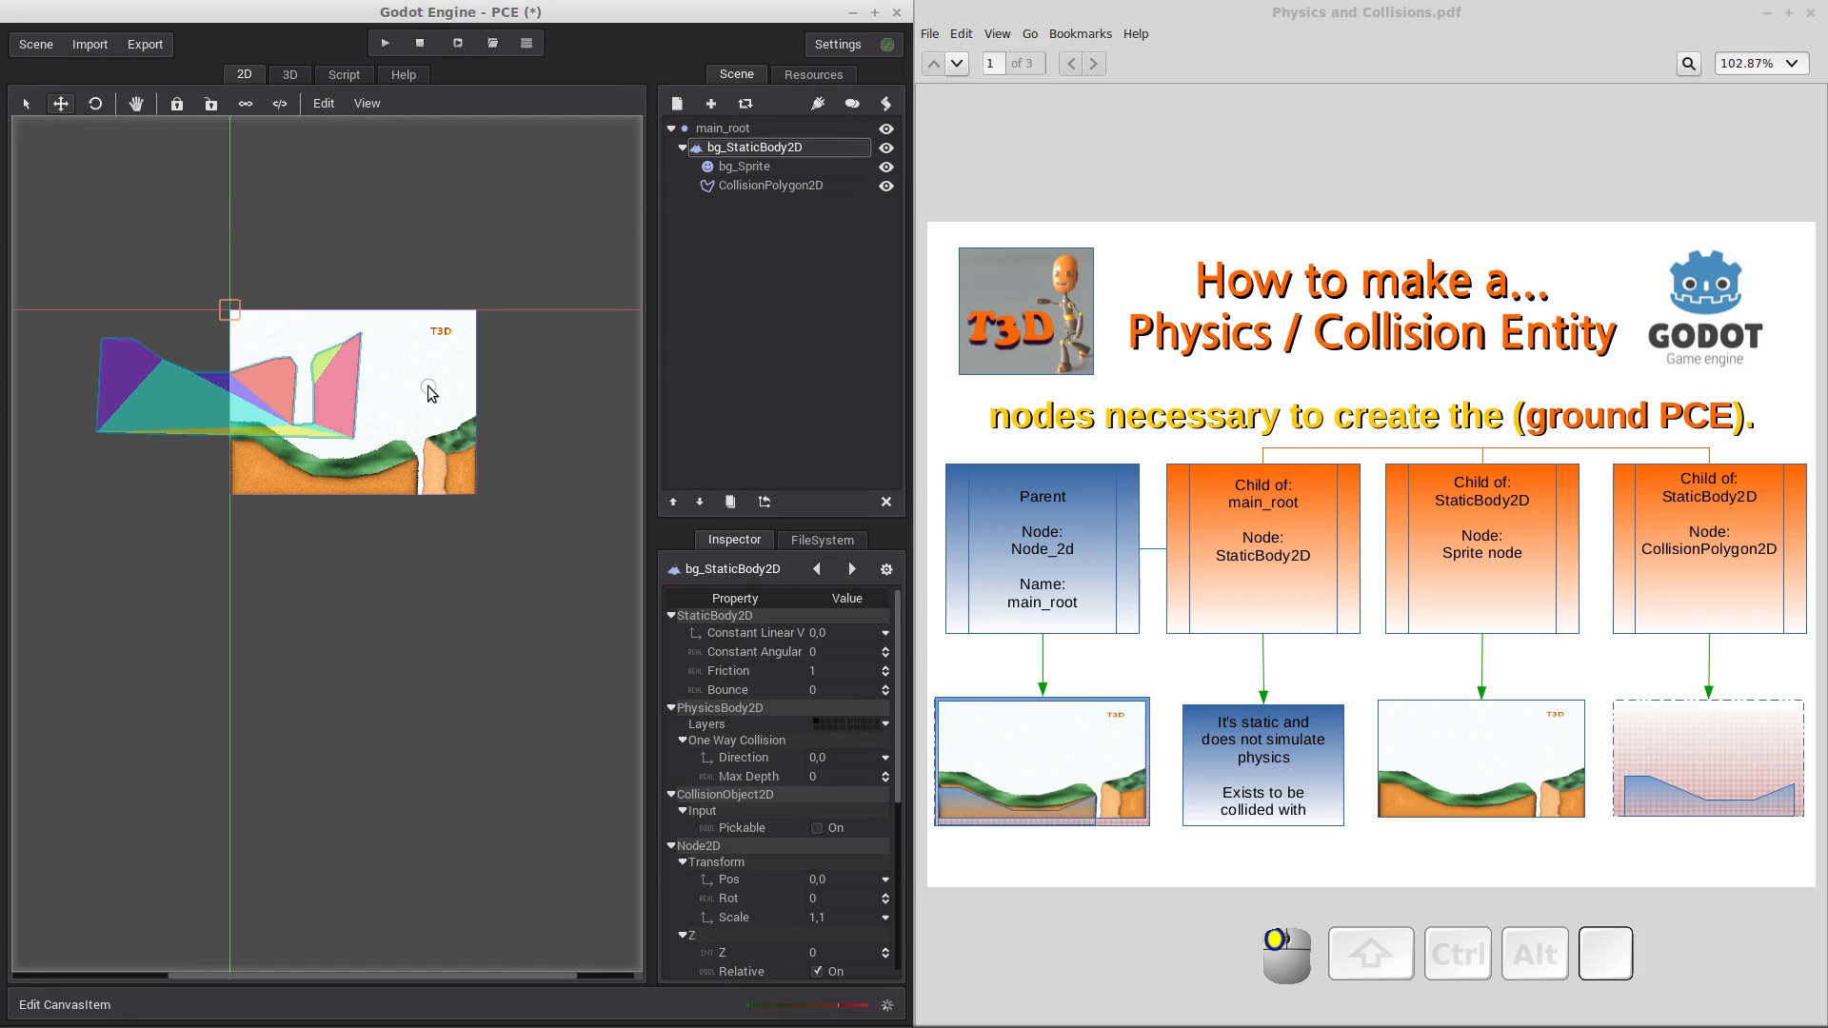
Set the position of bg_Sprite to x 0 and y 0.
{"action": "left_click", "coordinate": [747, 169]}
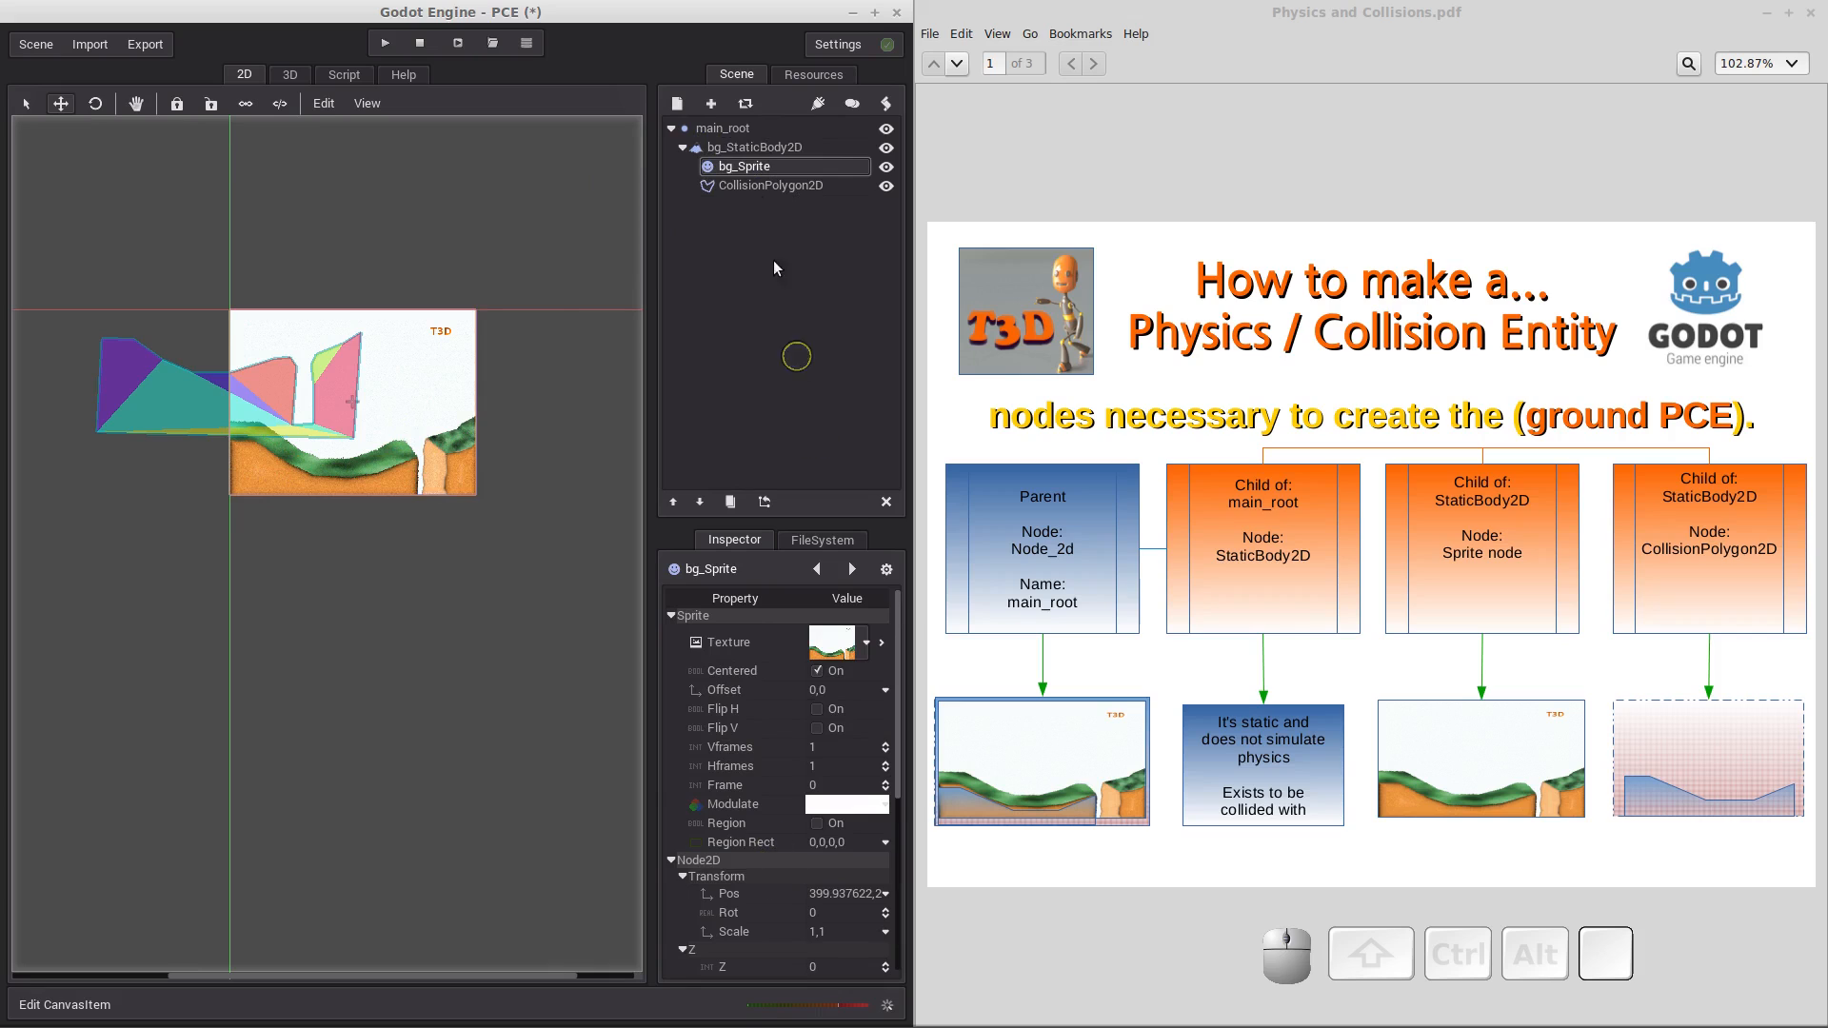
{"action": "scroll", "coordinate": [842, 720], "scroll_direction": "down", "scroll_amount": 4}
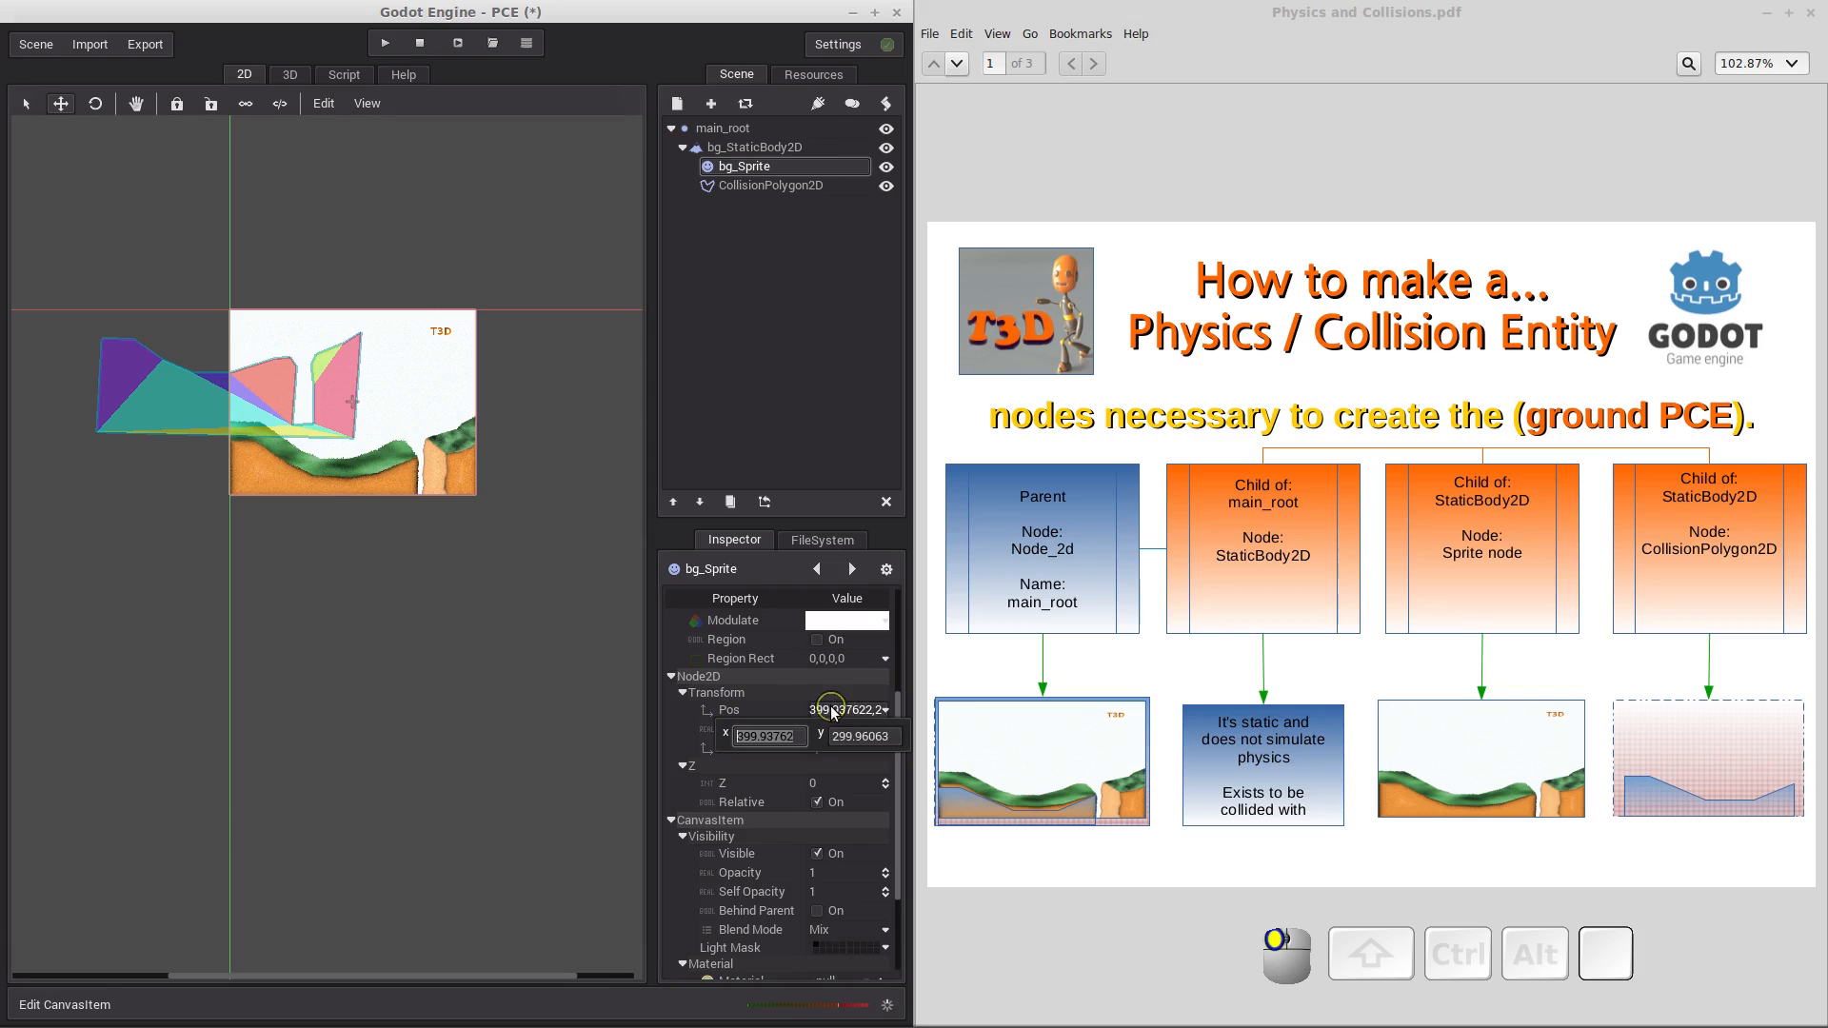
{"action": "left_click", "coordinate": [824, 716]}
{"action": "type", "text": "0"}
{"action": "key", "text": "Tab"}
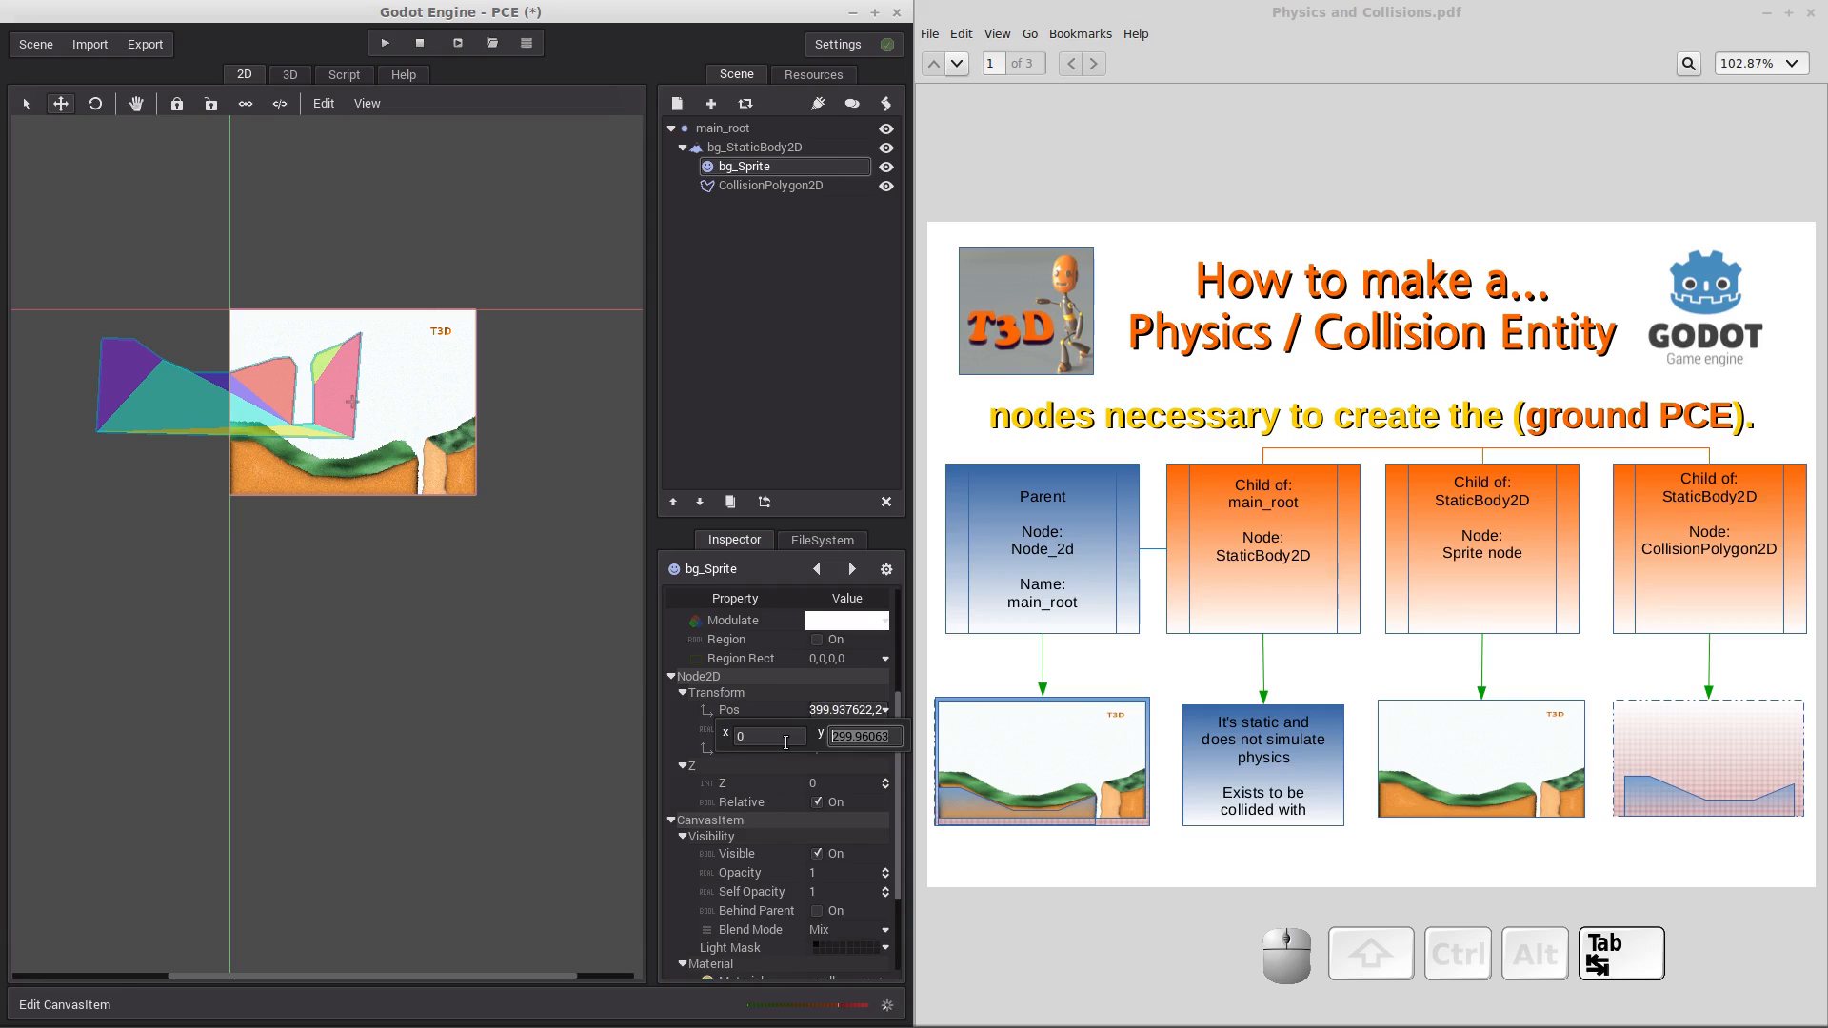
{"action": "type", "text": "0"}
{"action": "key", "text": "Return"}
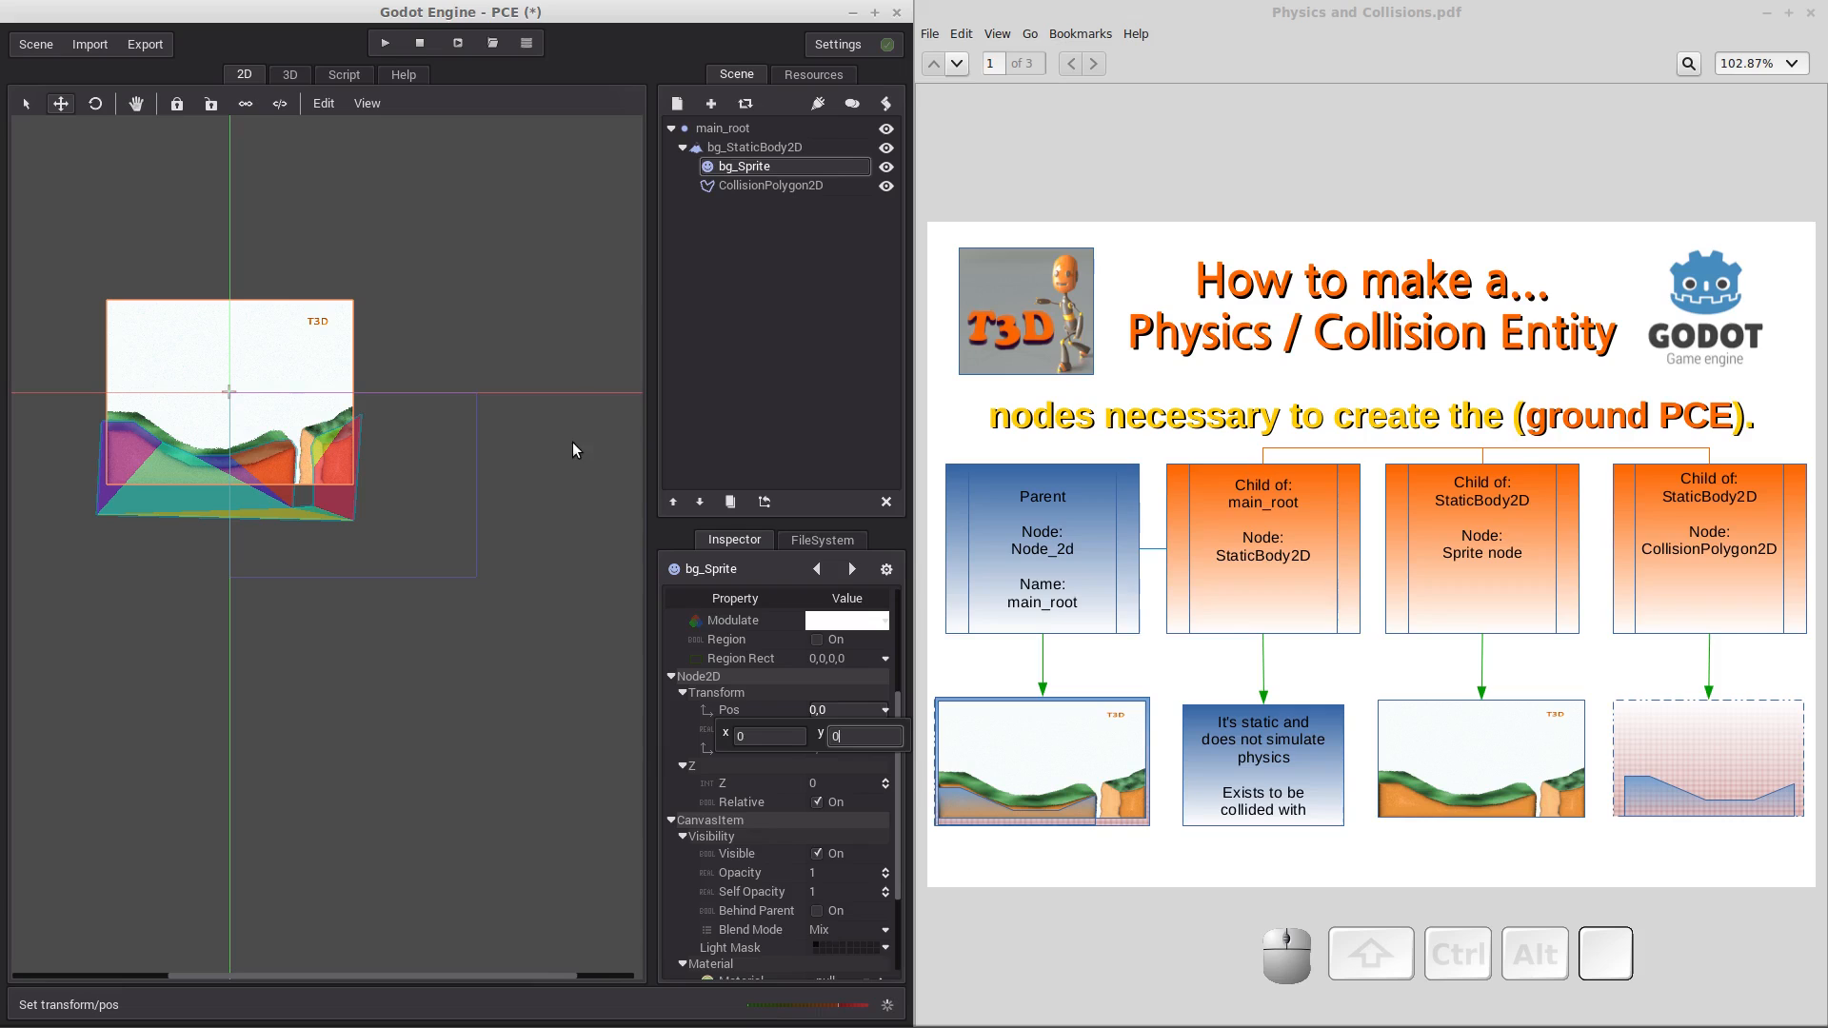
{"action": "left_click", "coordinate": [746, 187]}
{"action": "left_click", "coordinate": [746, 172]}
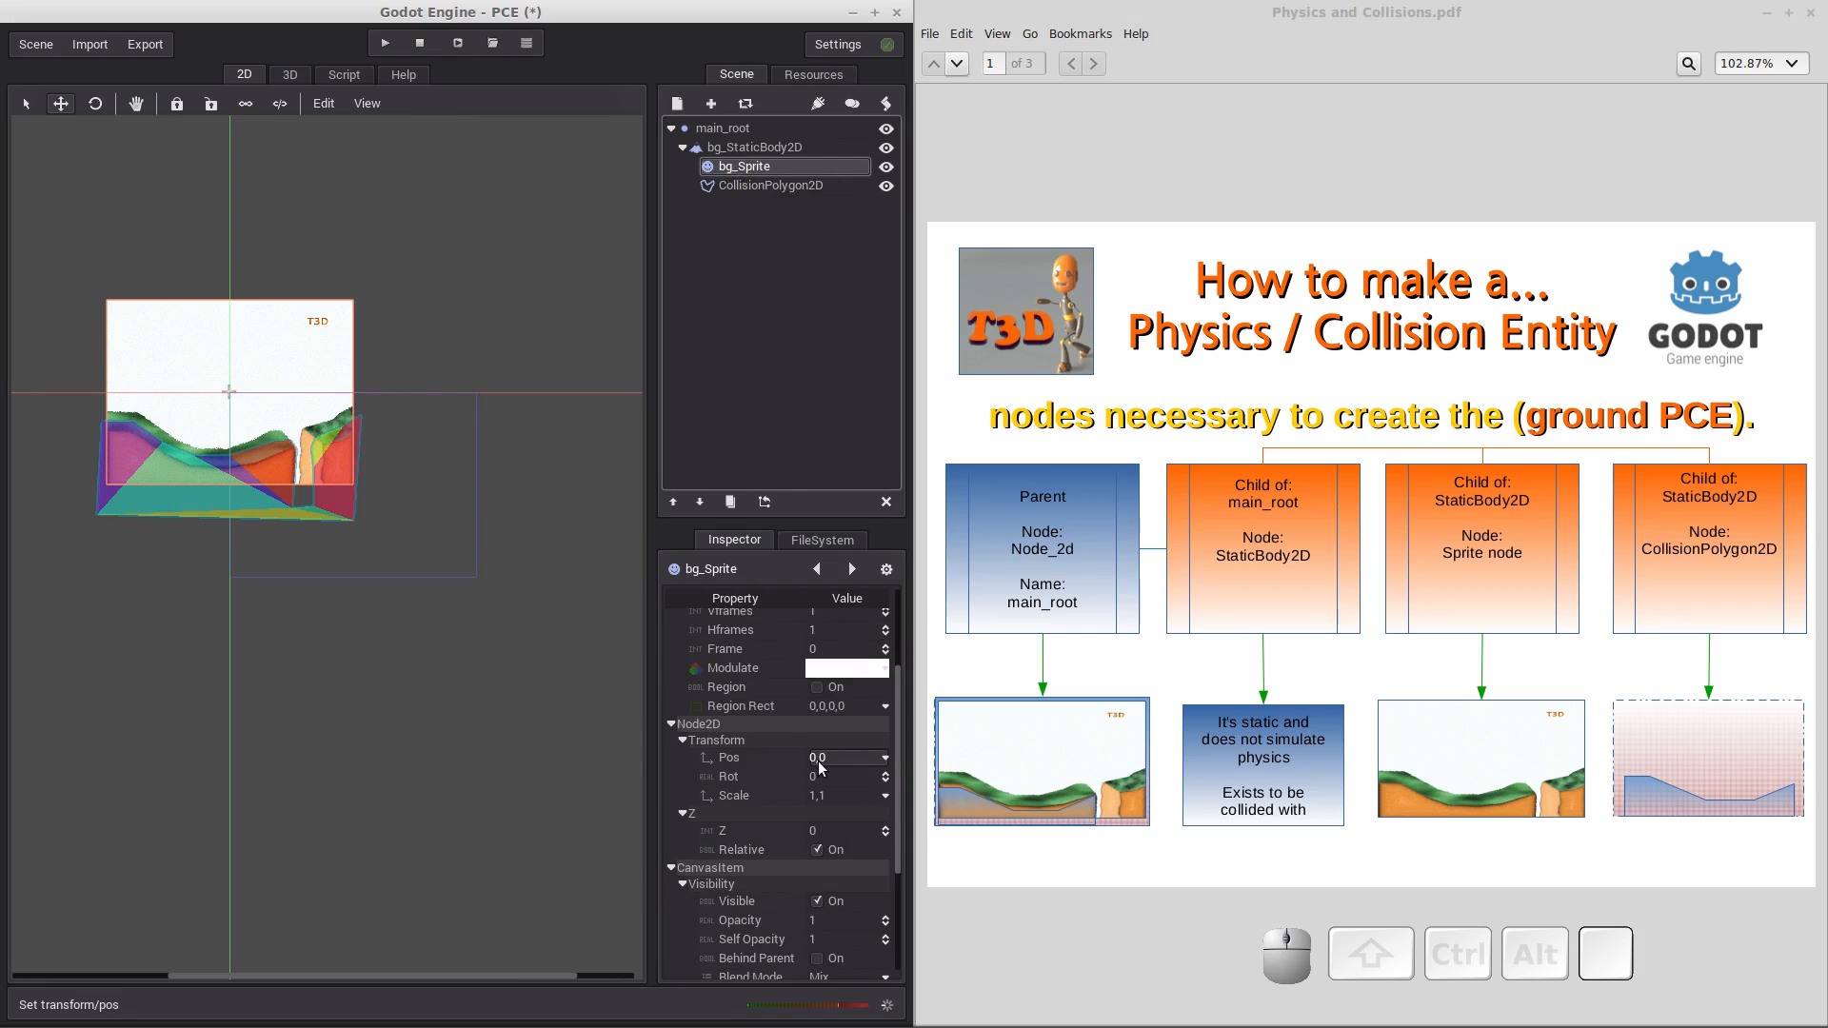
Move bg_StaticBody2D with its children into the project's screen frame, at about x 398.7.
{"action": "left_click", "coordinate": [739, 181]}
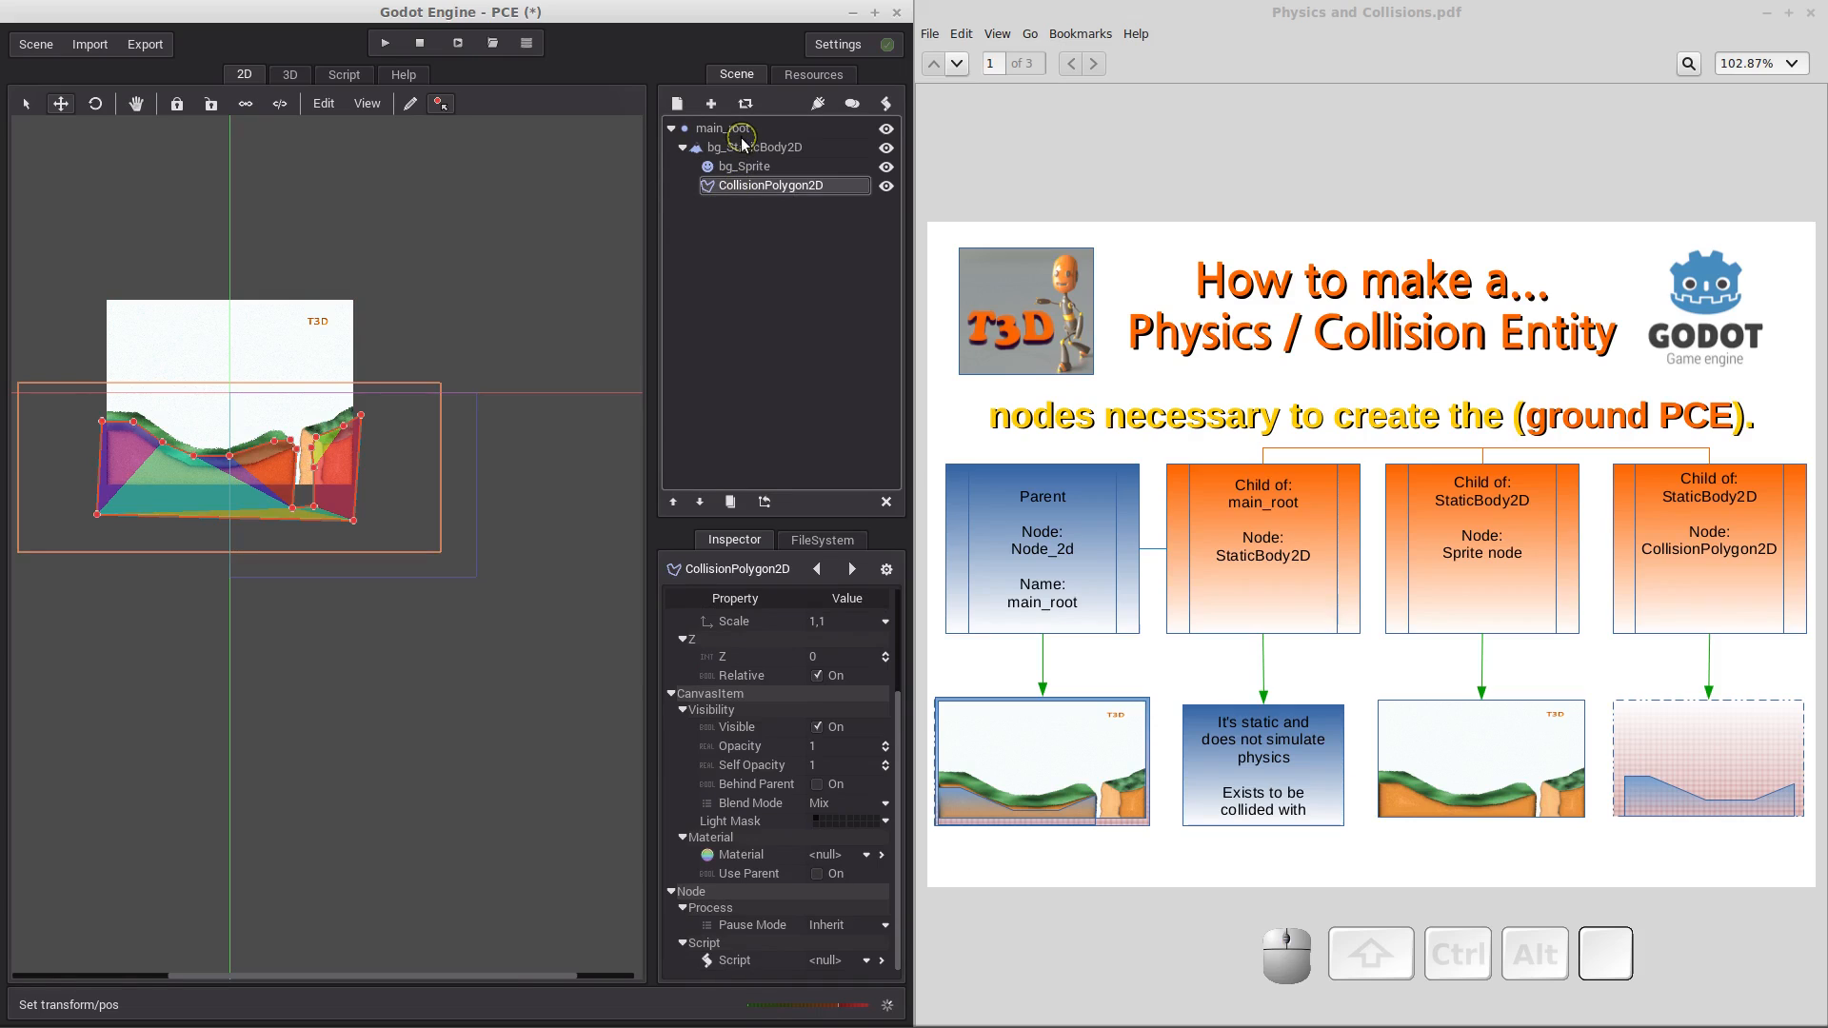
{"action": "left_click", "coordinate": [743, 148]}
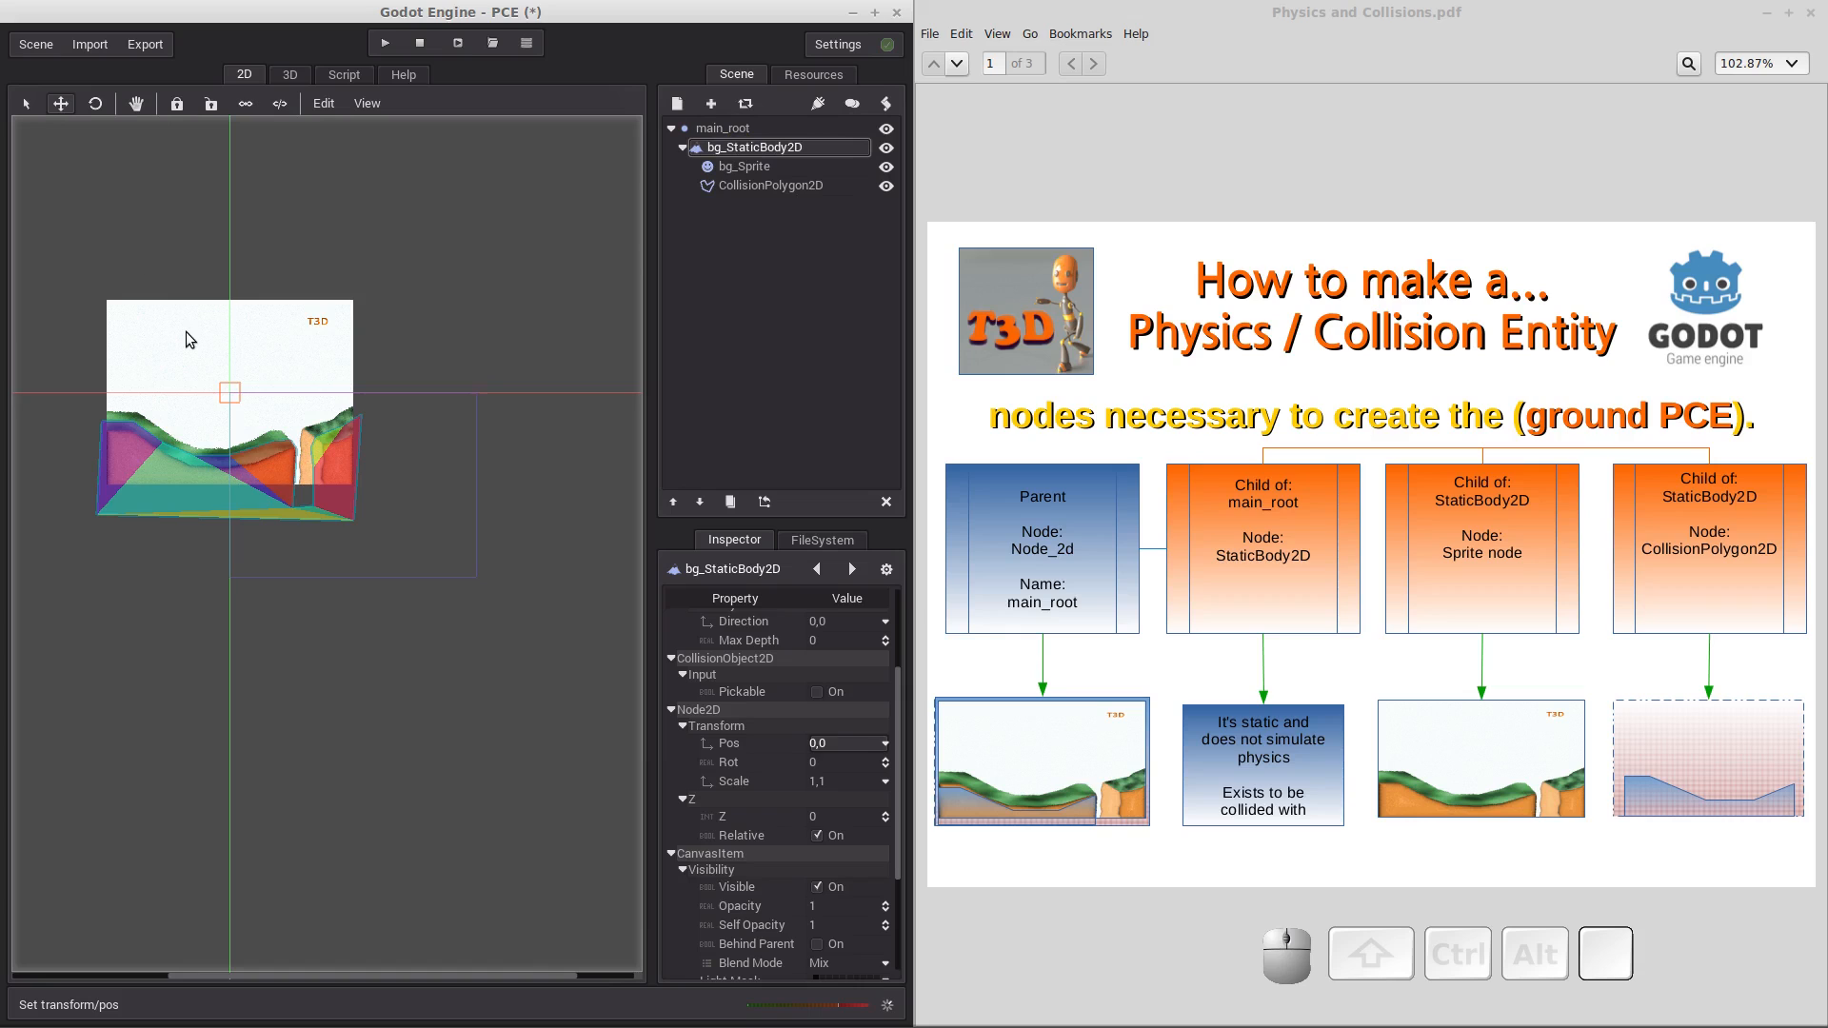
{"action": "left_click_drag", "start_coordinate": [186, 332], "coordinate": [310, 338]}
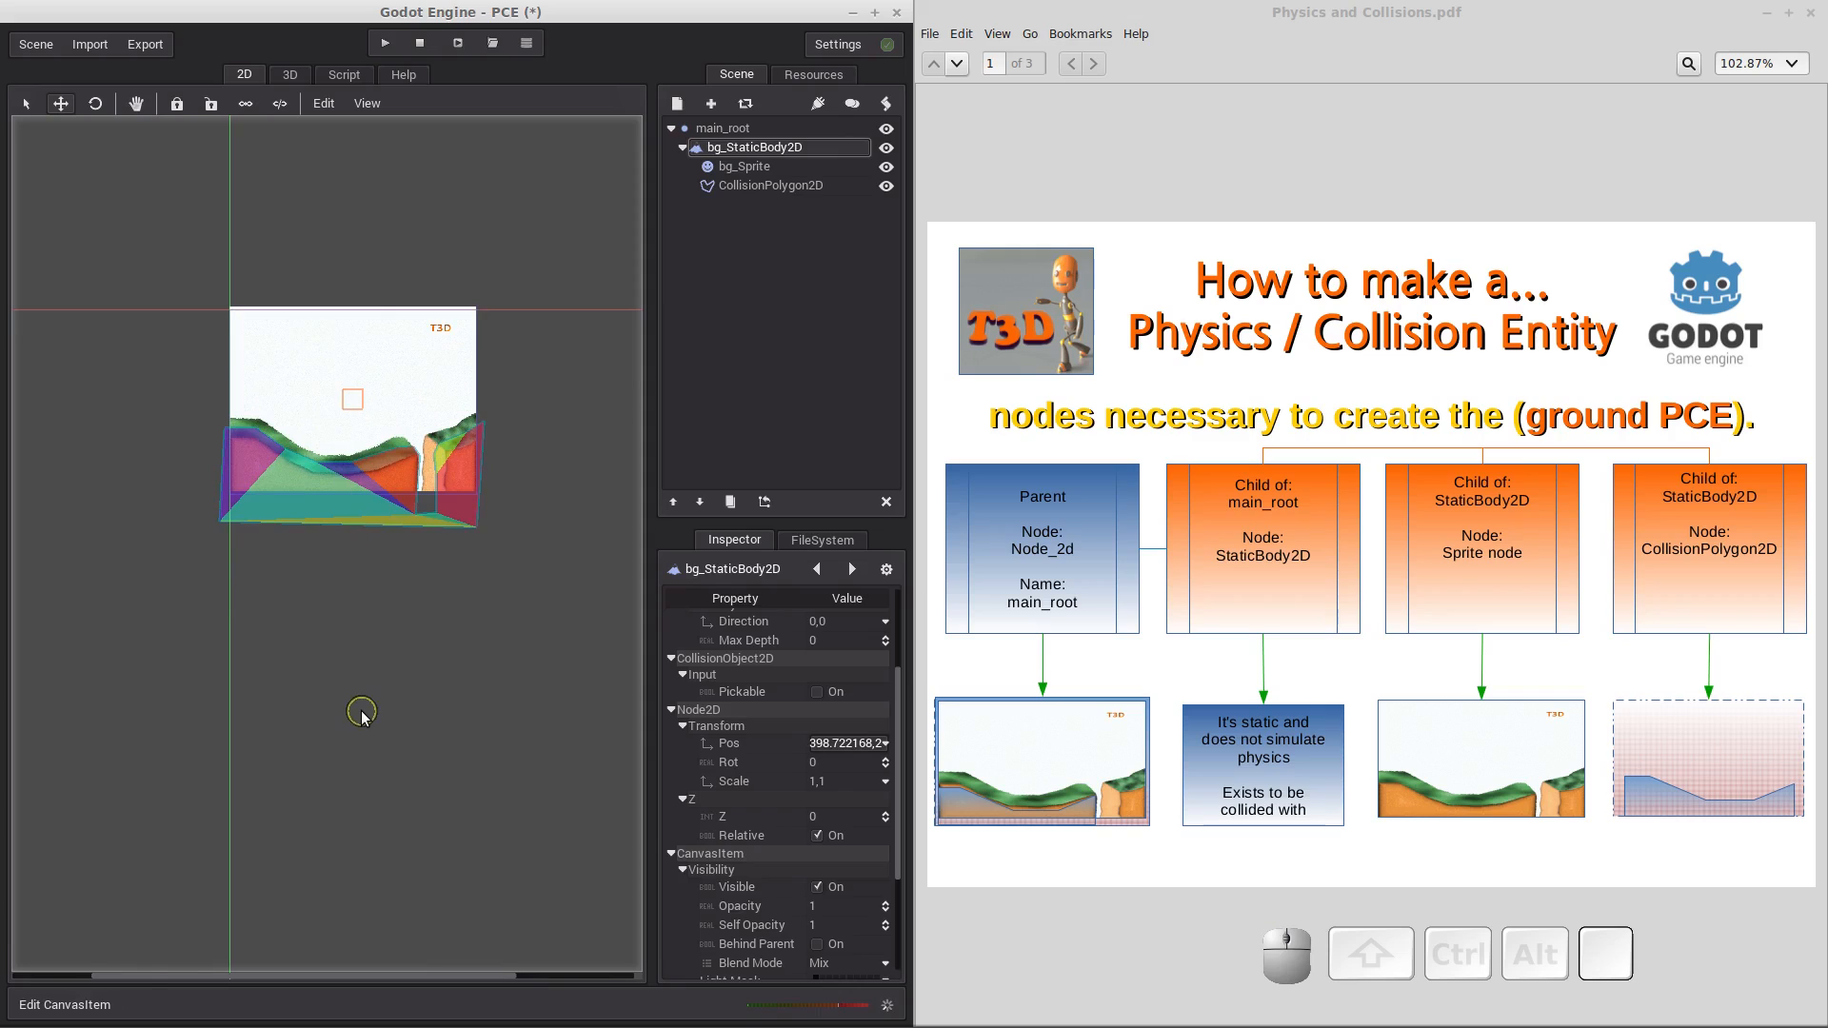
Nudge bg_StaticBody2D in small increments to about x 399.7, lining up the background's upper-left corner with the axis lines.
{"action": "scroll", "coordinate": [362, 714], "scroll_direction": "up", "scroll_amount": 2}
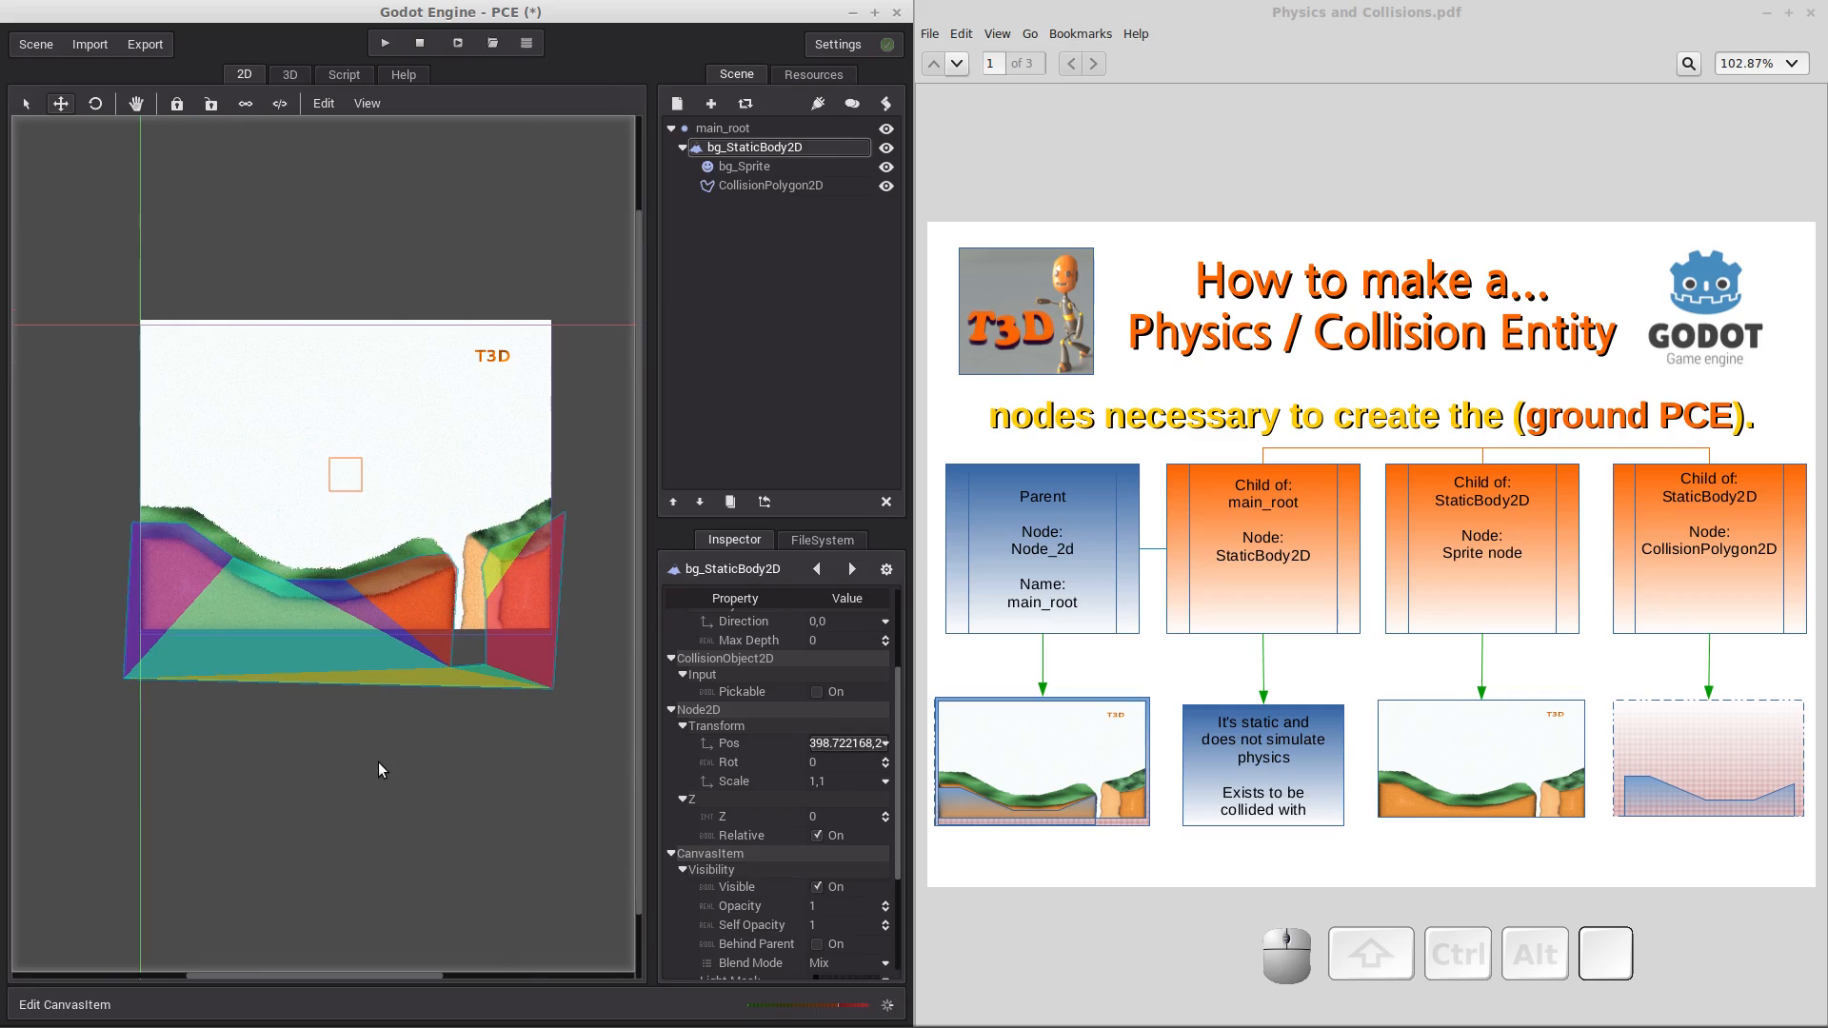
{"action": "key", "text": "Down"}
{"action": "key", "text": "Down"}
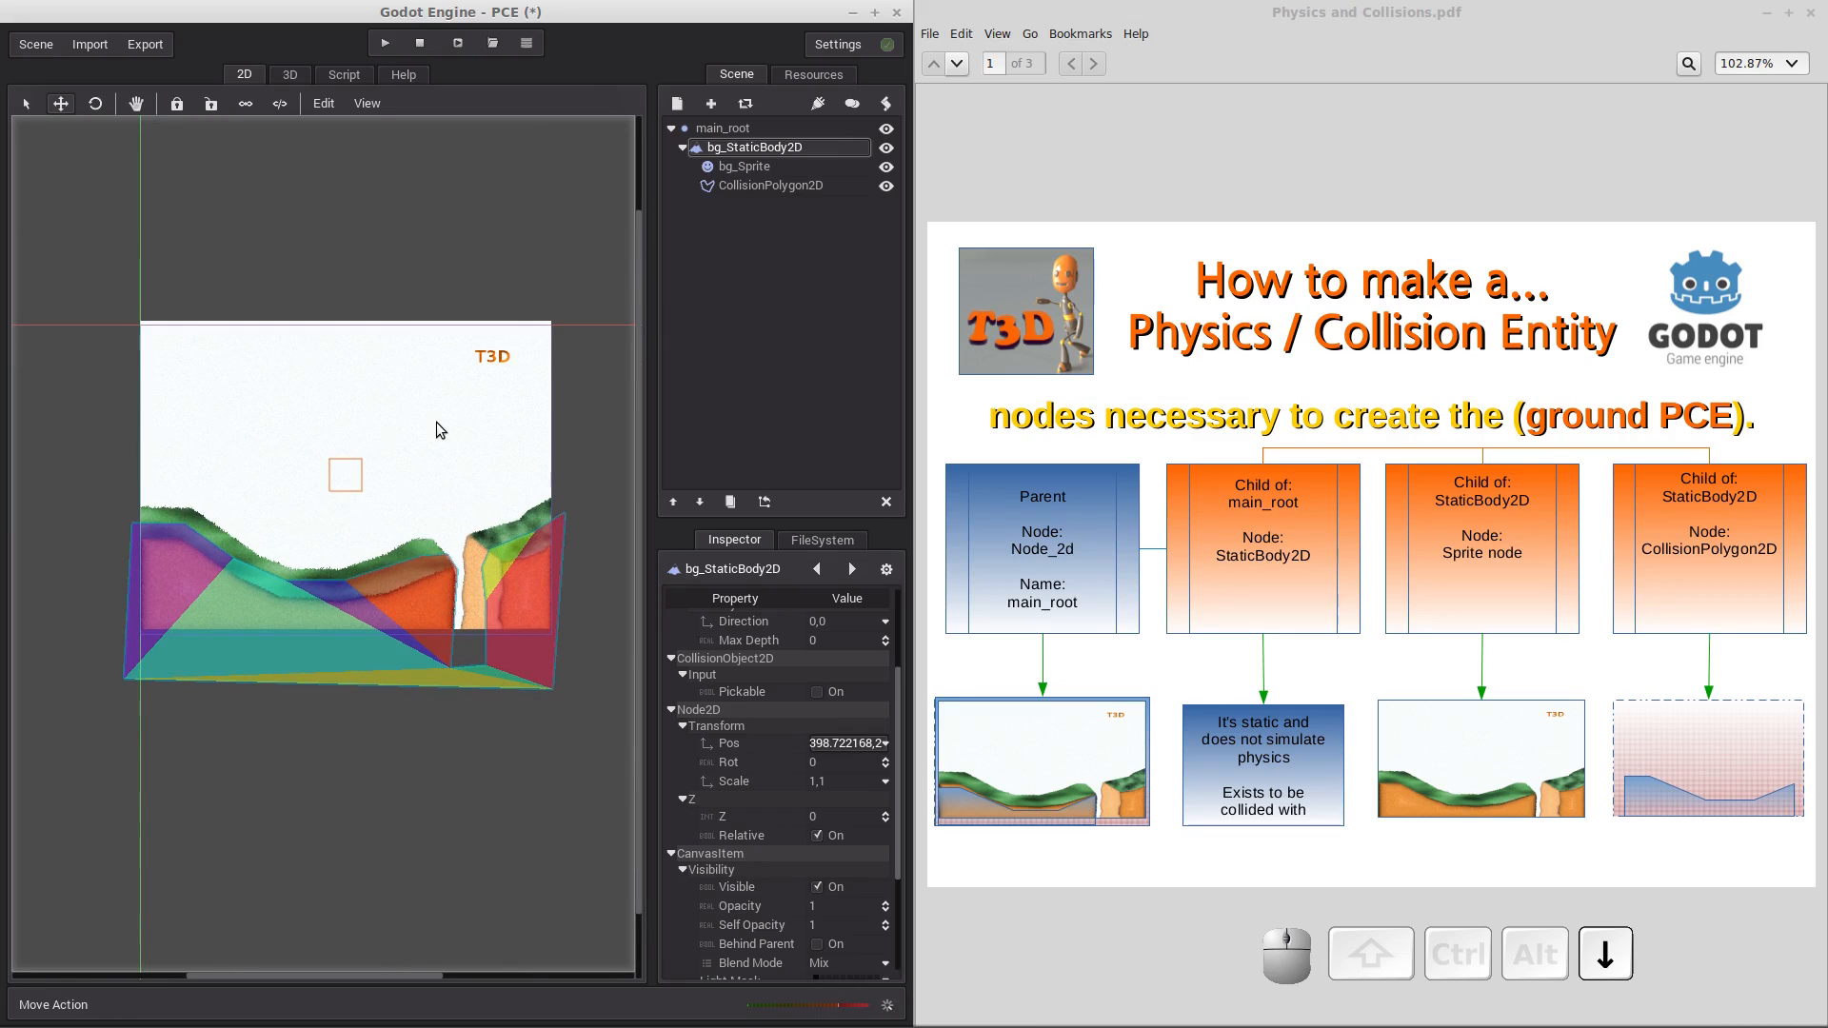
{"action": "key", "text": "Down"}
{"action": "key", "text": "Right"}
{"action": "key", "text": "Right"}
{"action": "key", "text": "Right"}
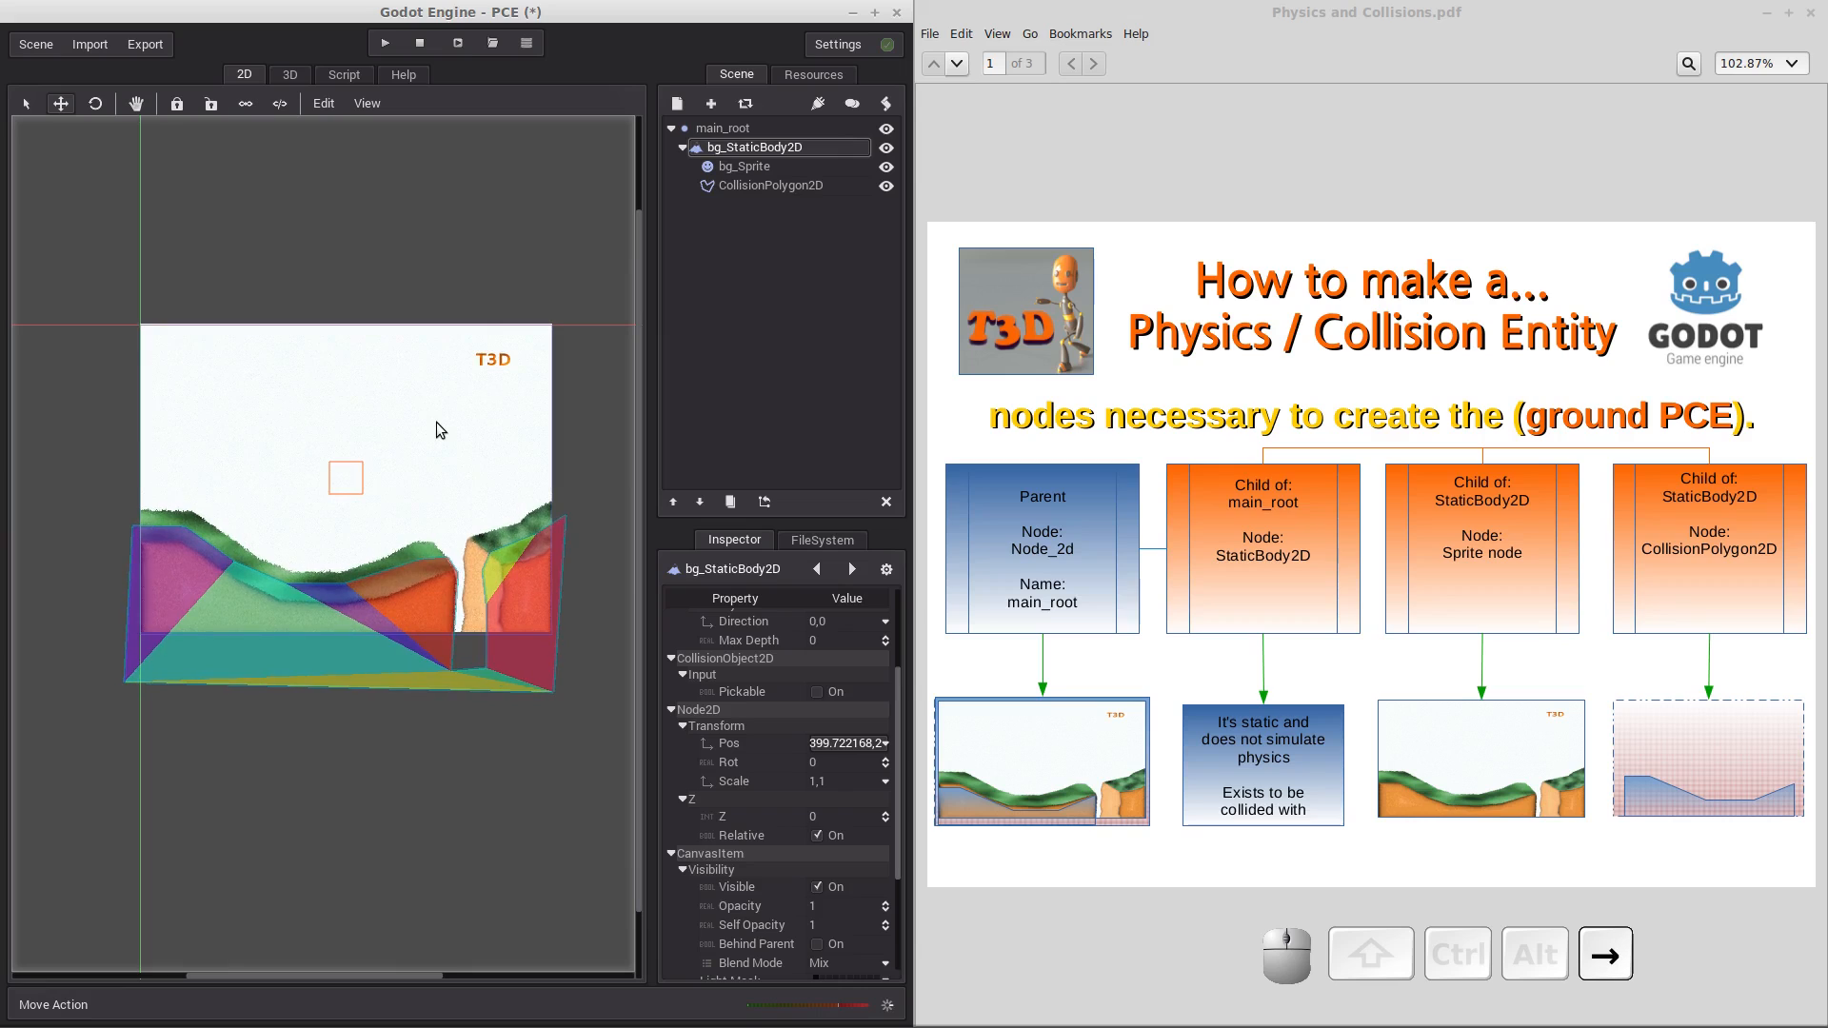
{"action": "key", "text": "Down"}
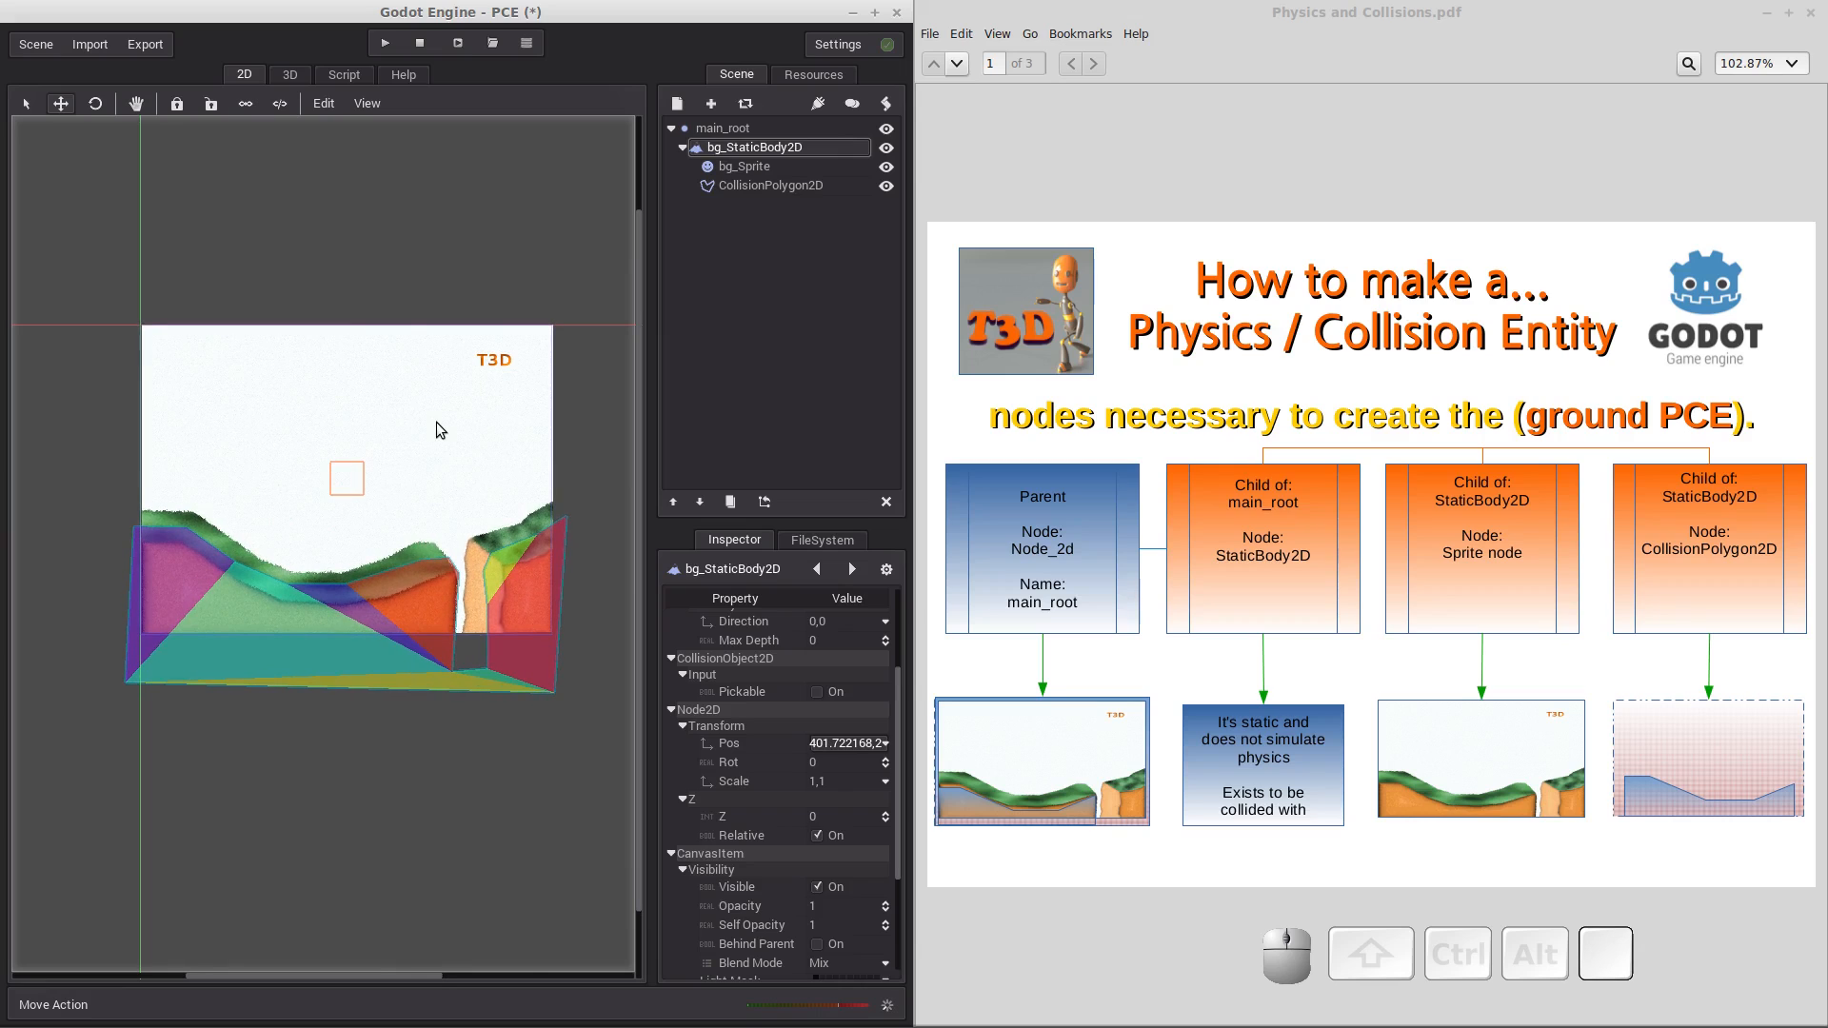
{"action": "key", "text": "Left"}
{"action": "key", "text": "Up"}
{"action": "key", "text": "Left"}
{"action": "key", "text": "Down"}
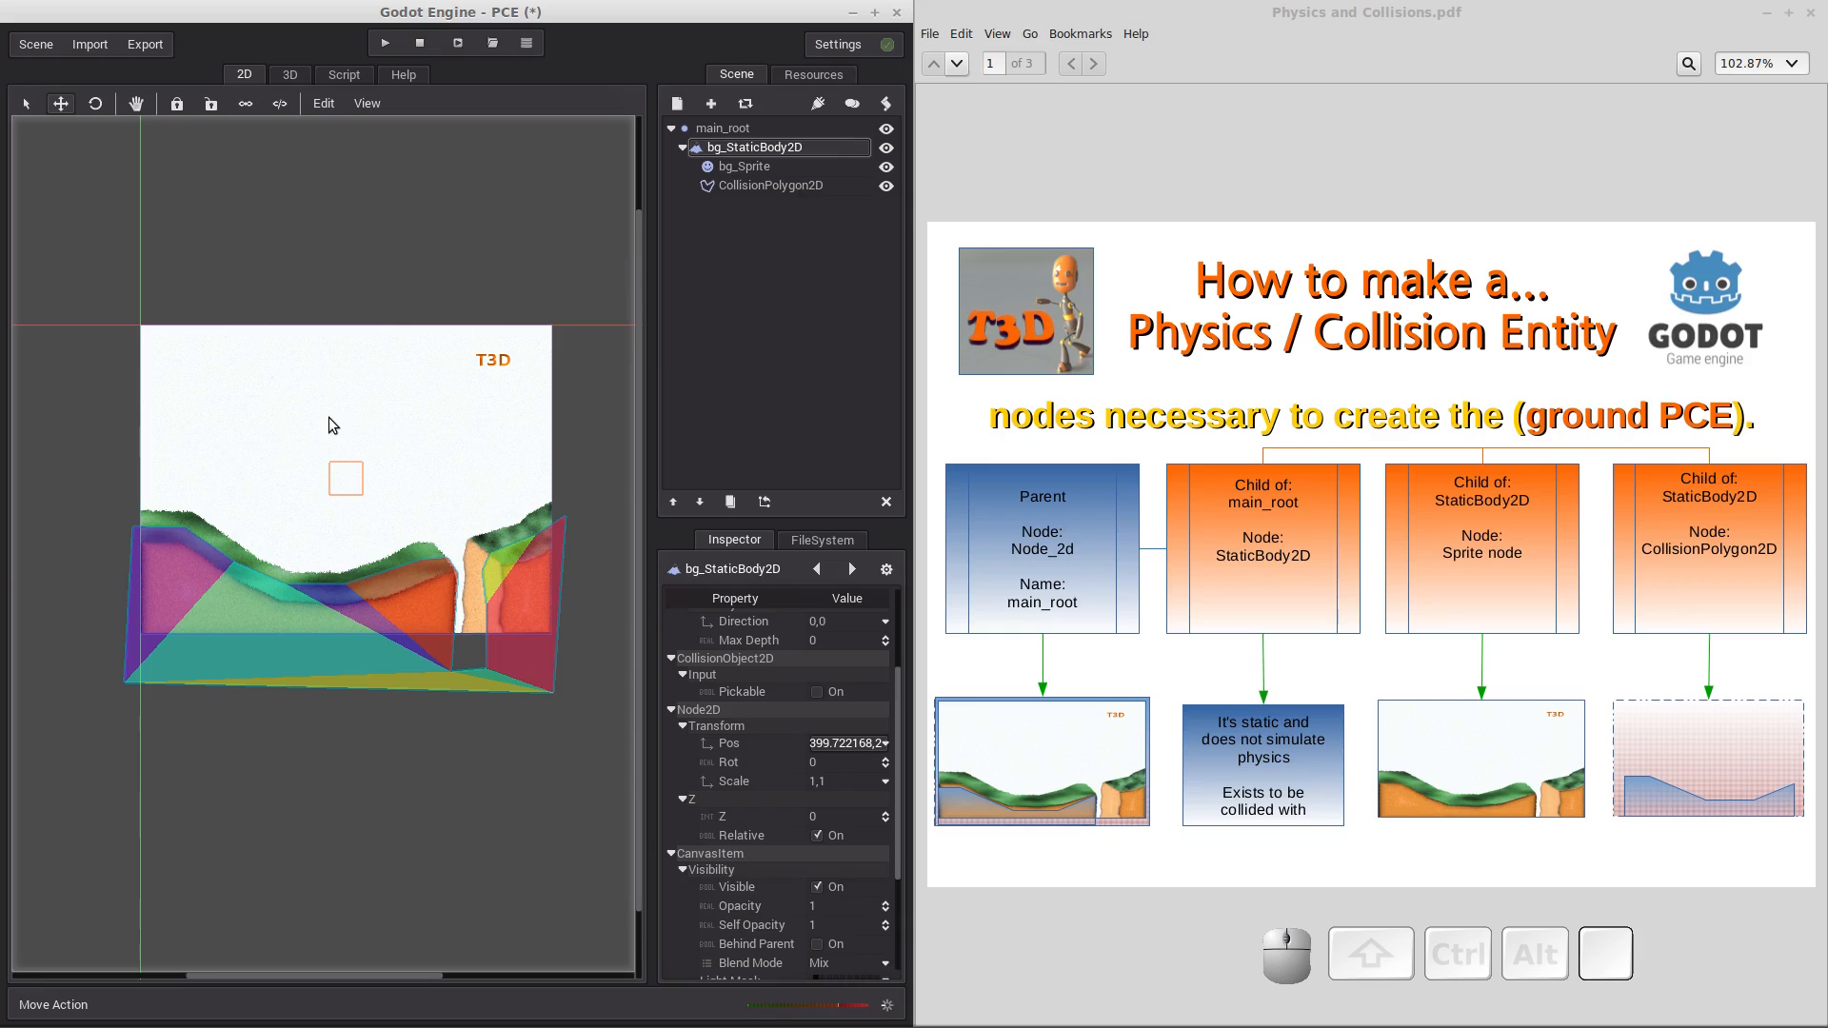
Save the scene as PCE.scn in the project's root folder.
{"action": "left_click", "coordinate": [35, 44]}
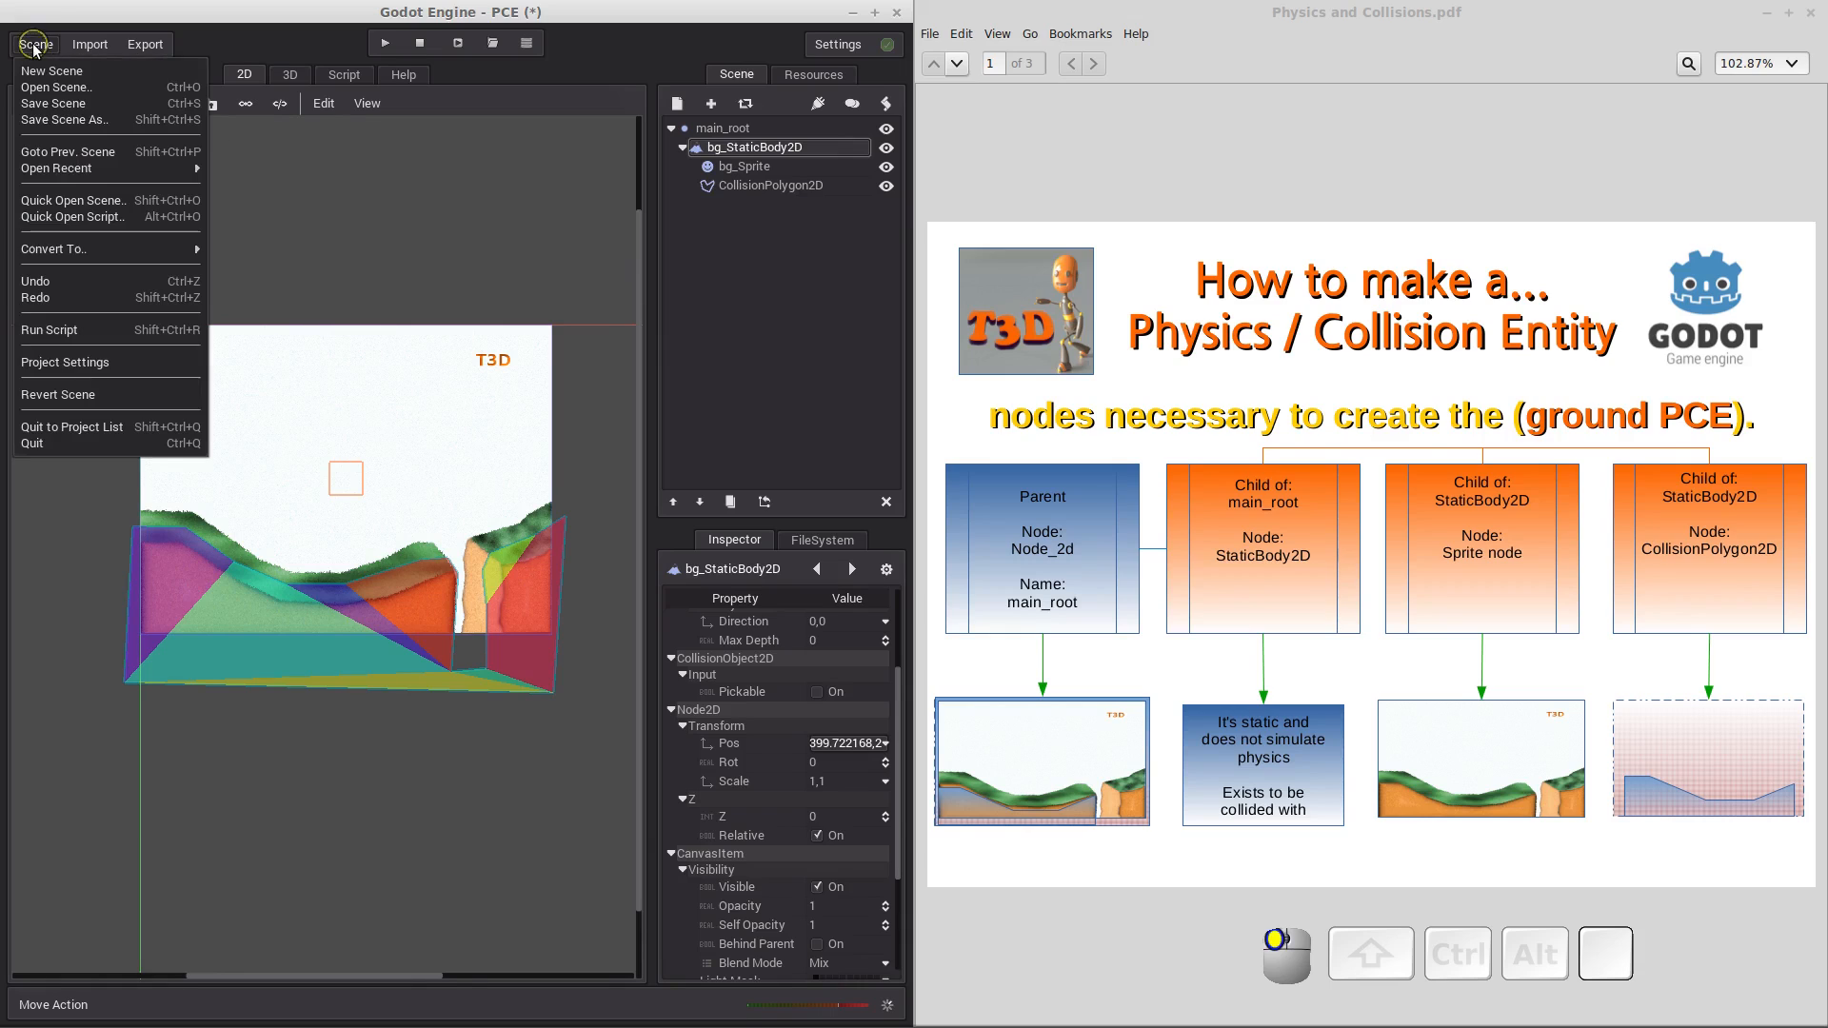
{"action": "left_click", "coordinate": [84, 118]}
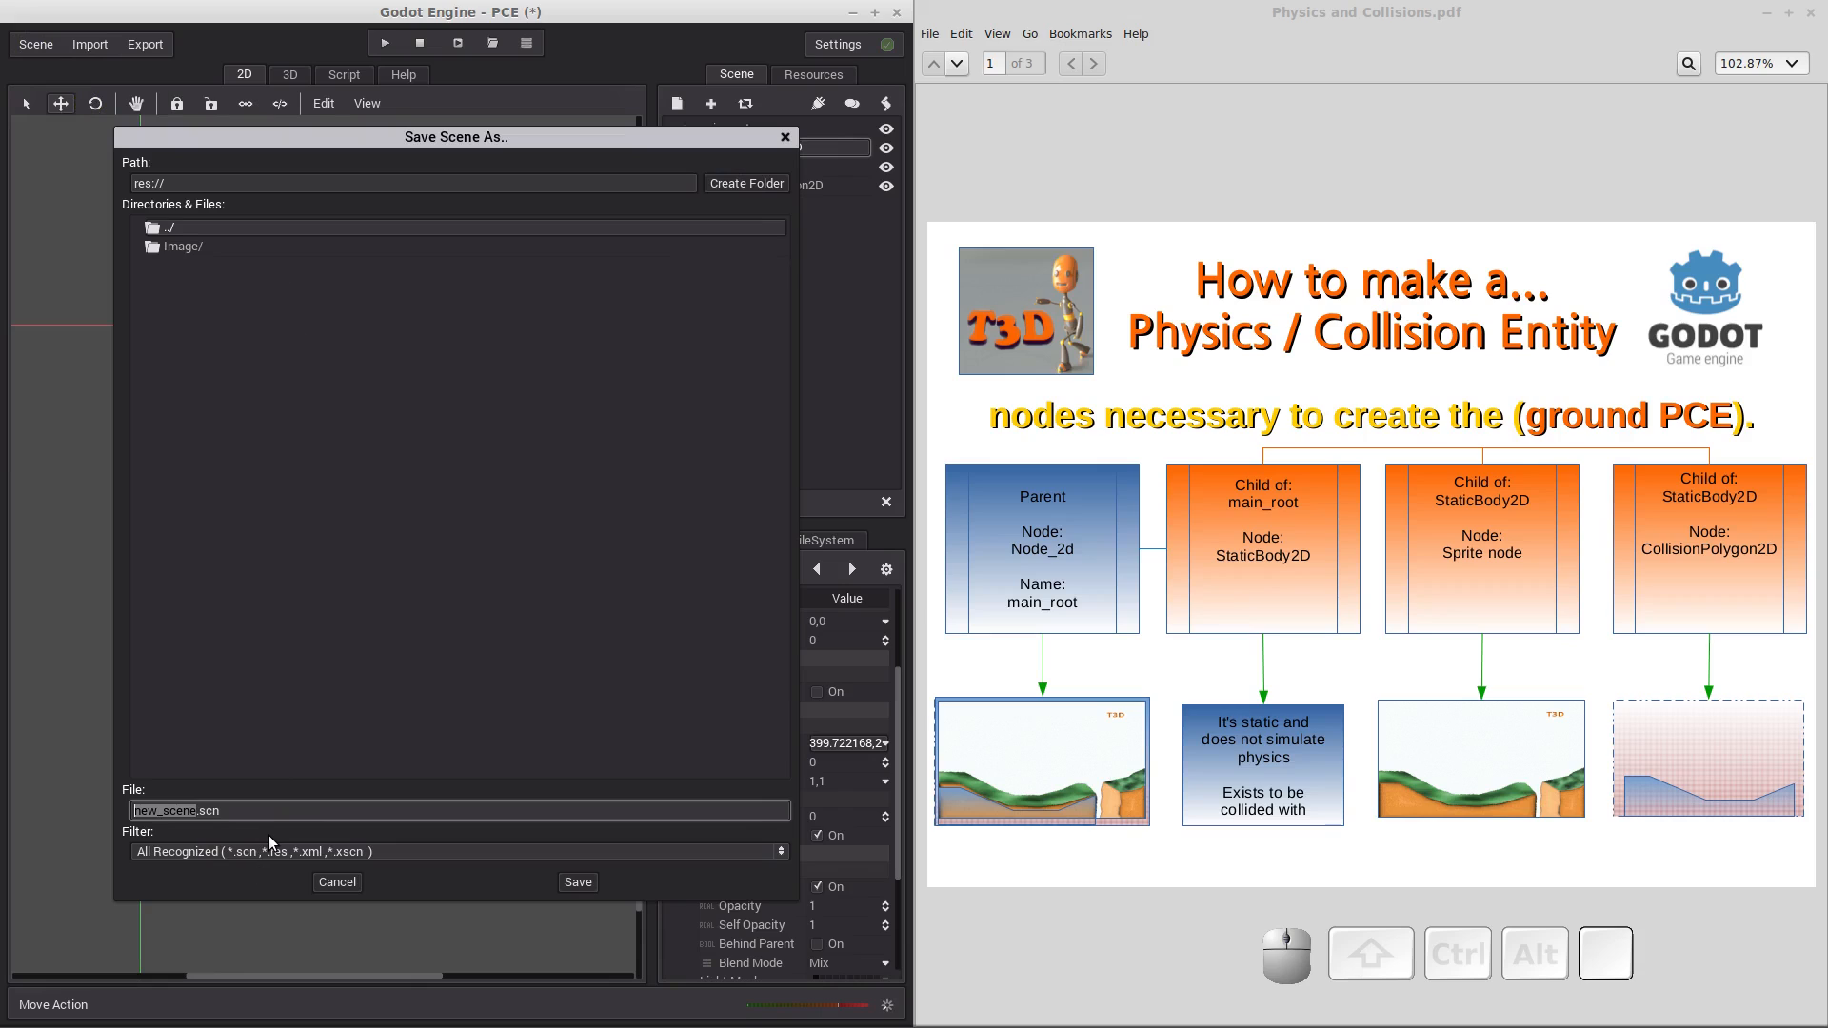
{"action": "type", "text": "PCE"}
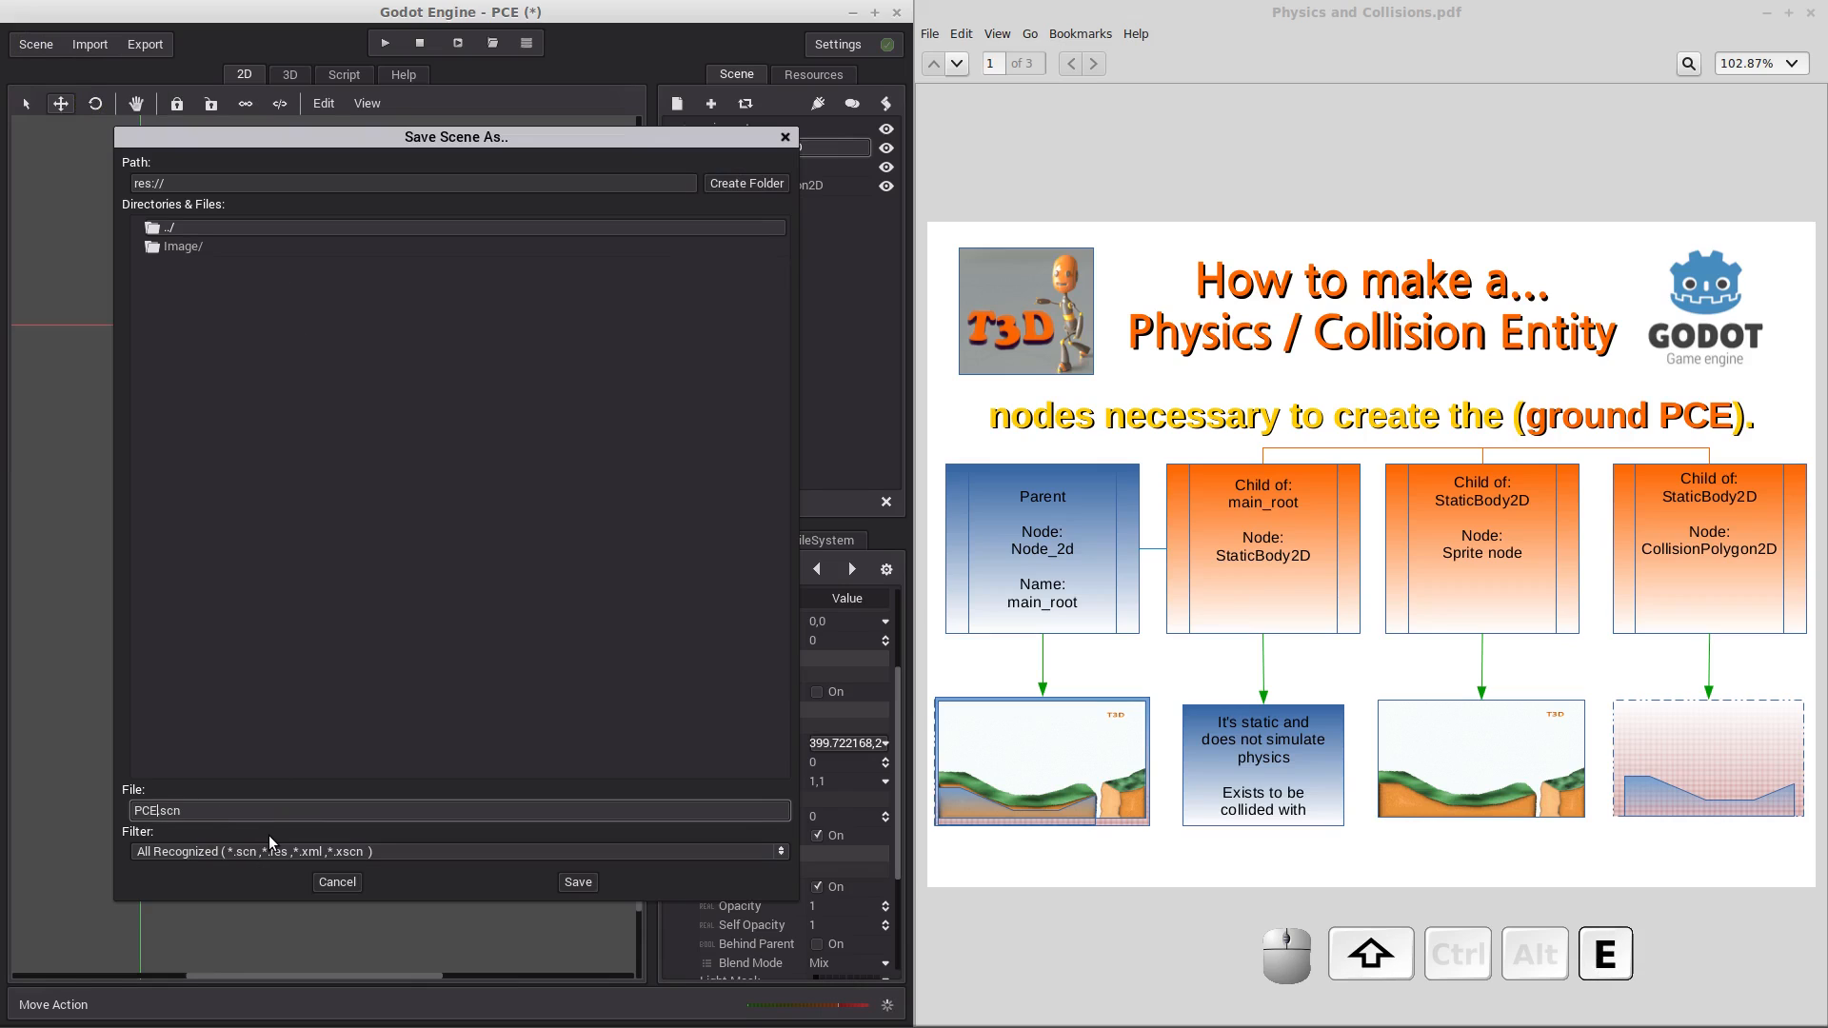
{"action": "key", "text": "Return"}
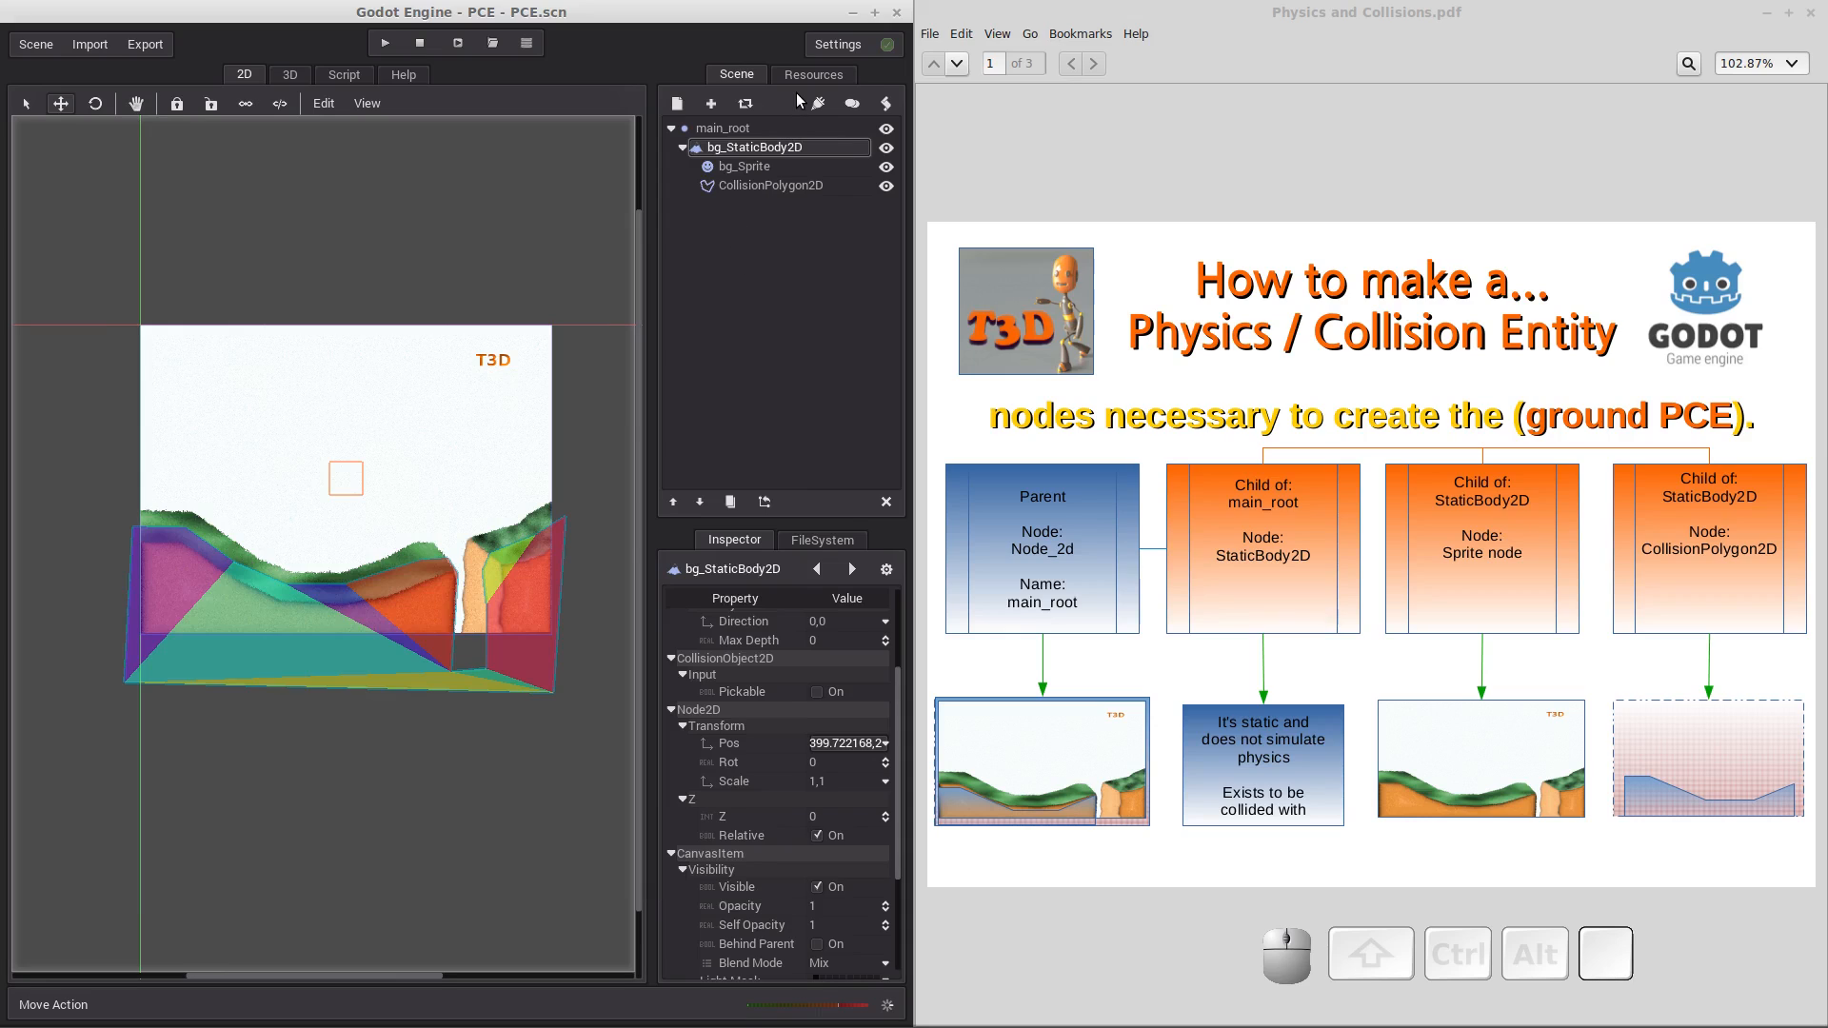
Set PCE.scn as the project's main scene in the project settings.
{"action": "left_click", "coordinate": [38, 45]}
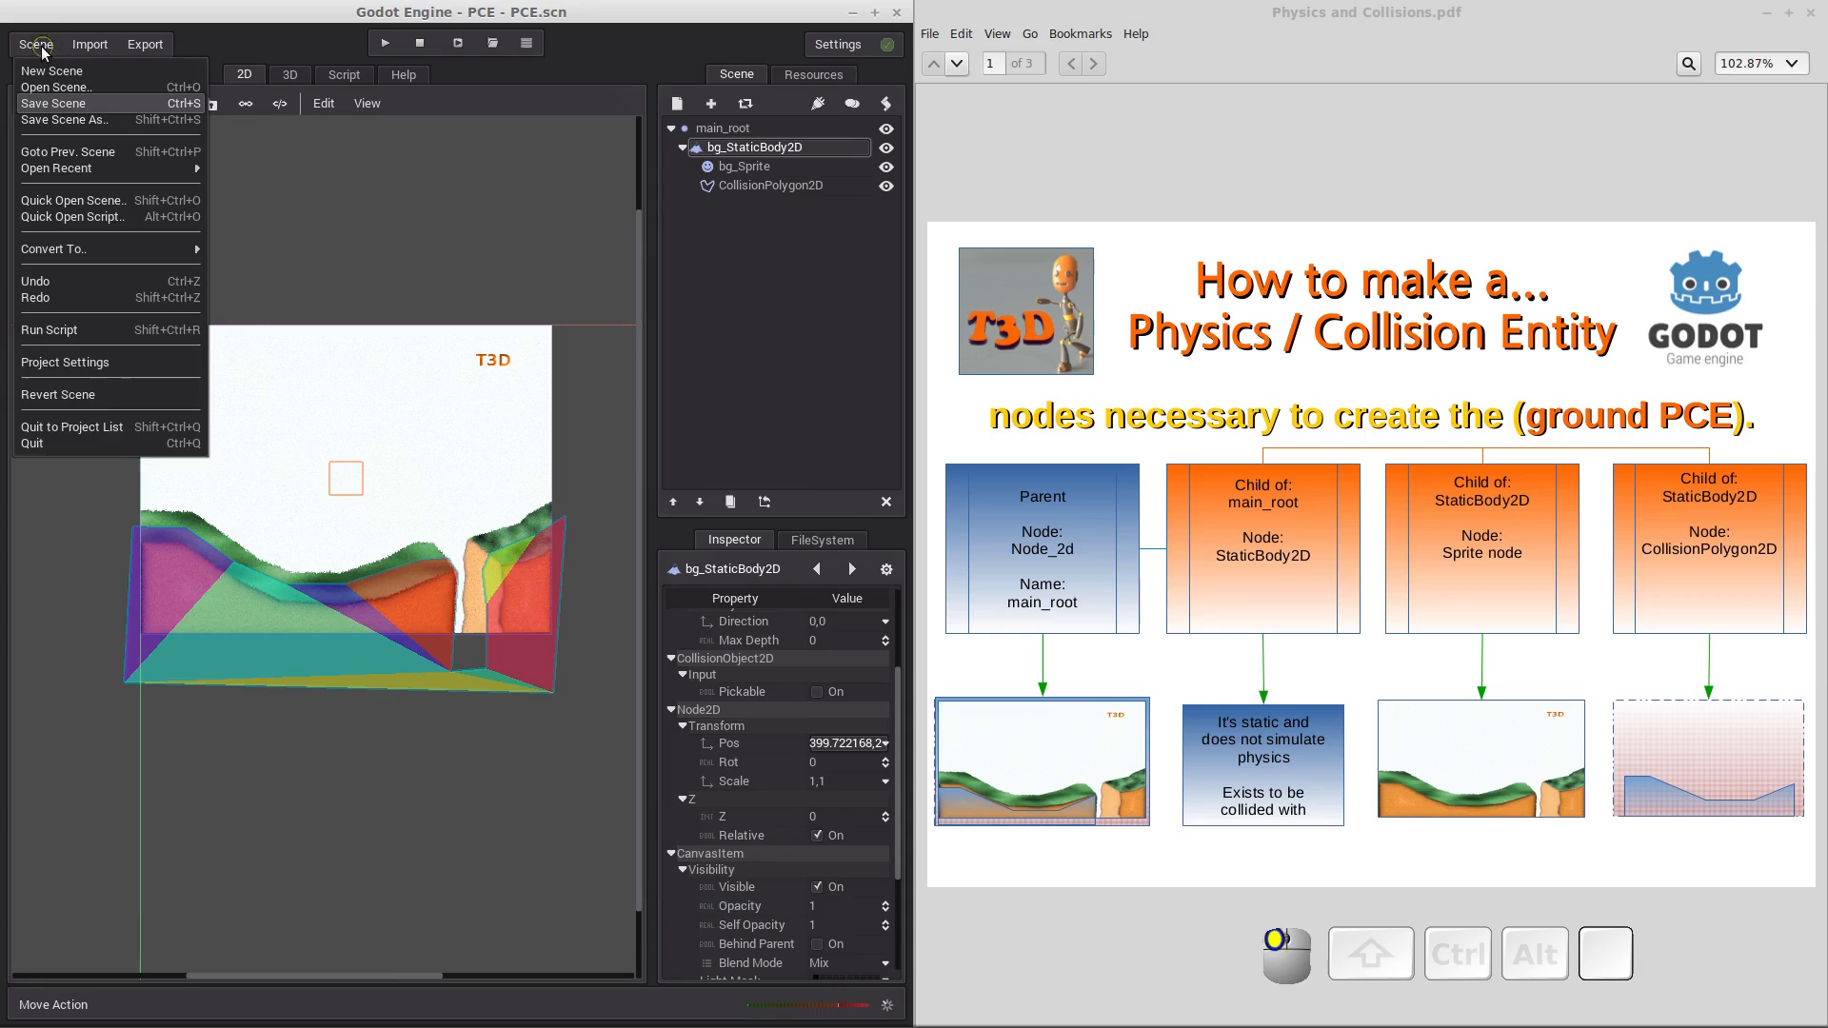
{"action": "left_click", "coordinate": [69, 367]}
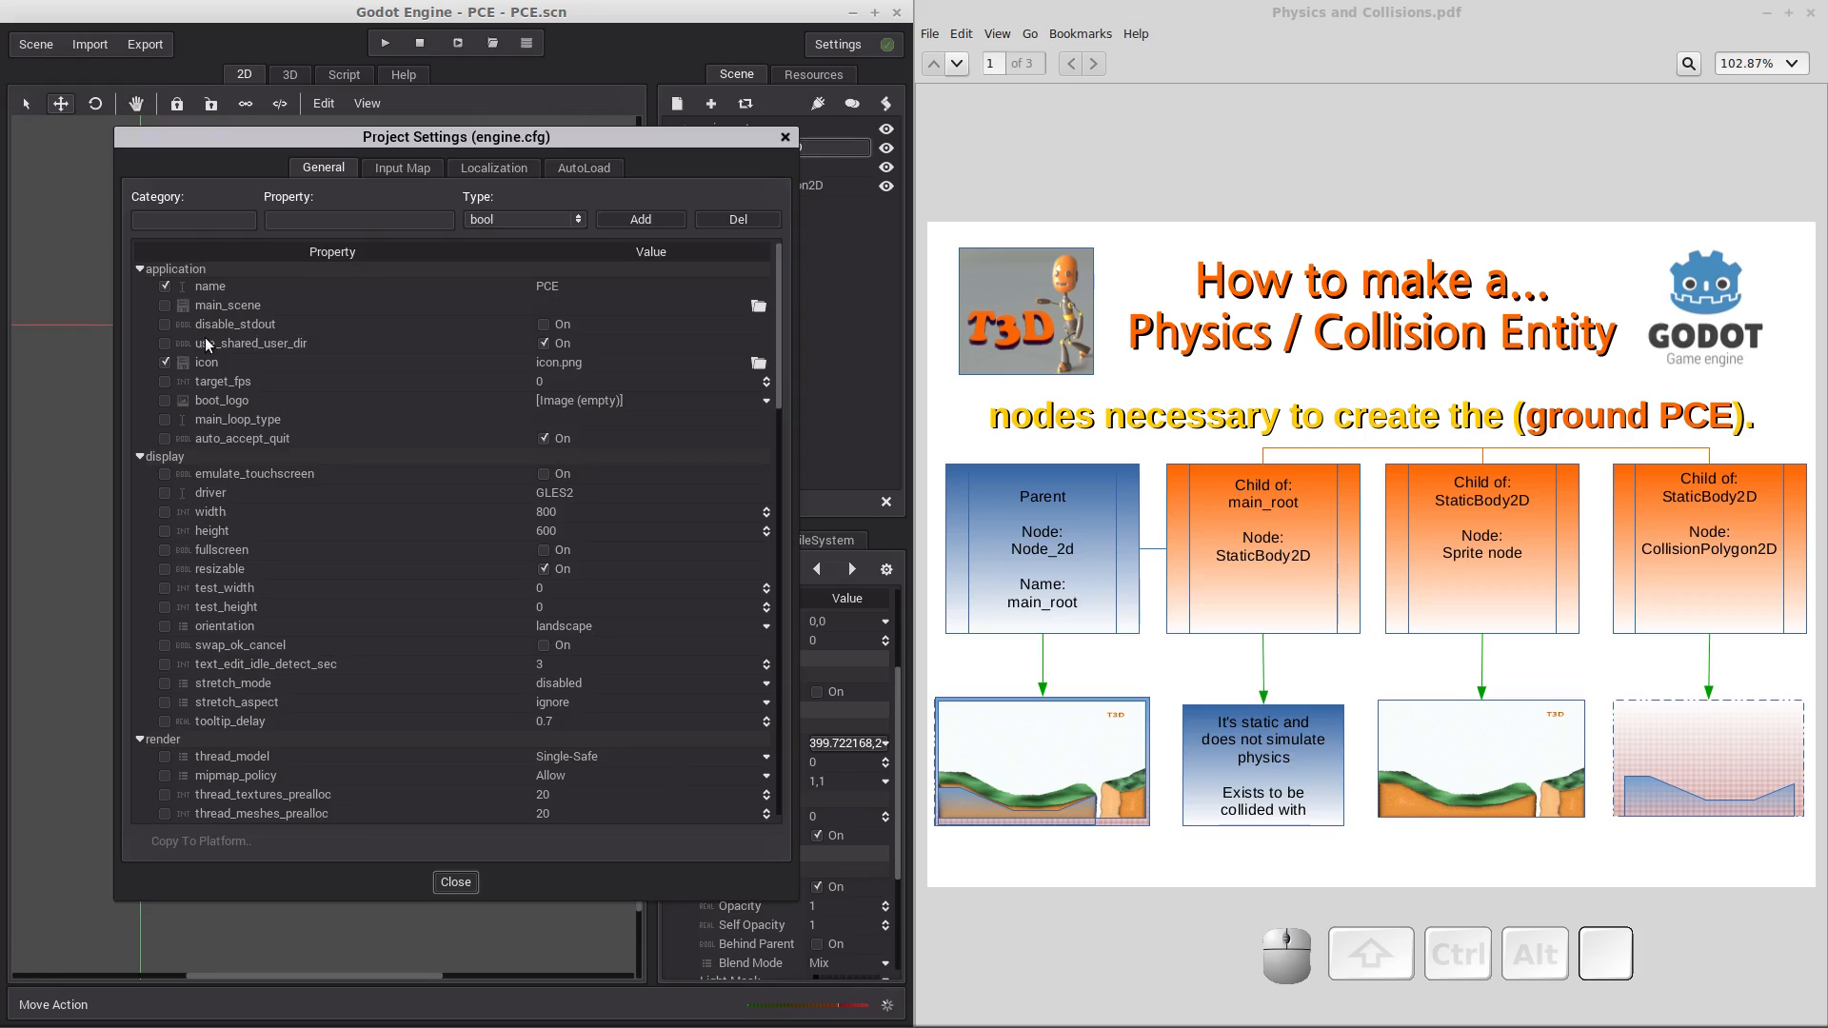
{"action": "left_click", "coordinate": [758, 305]}
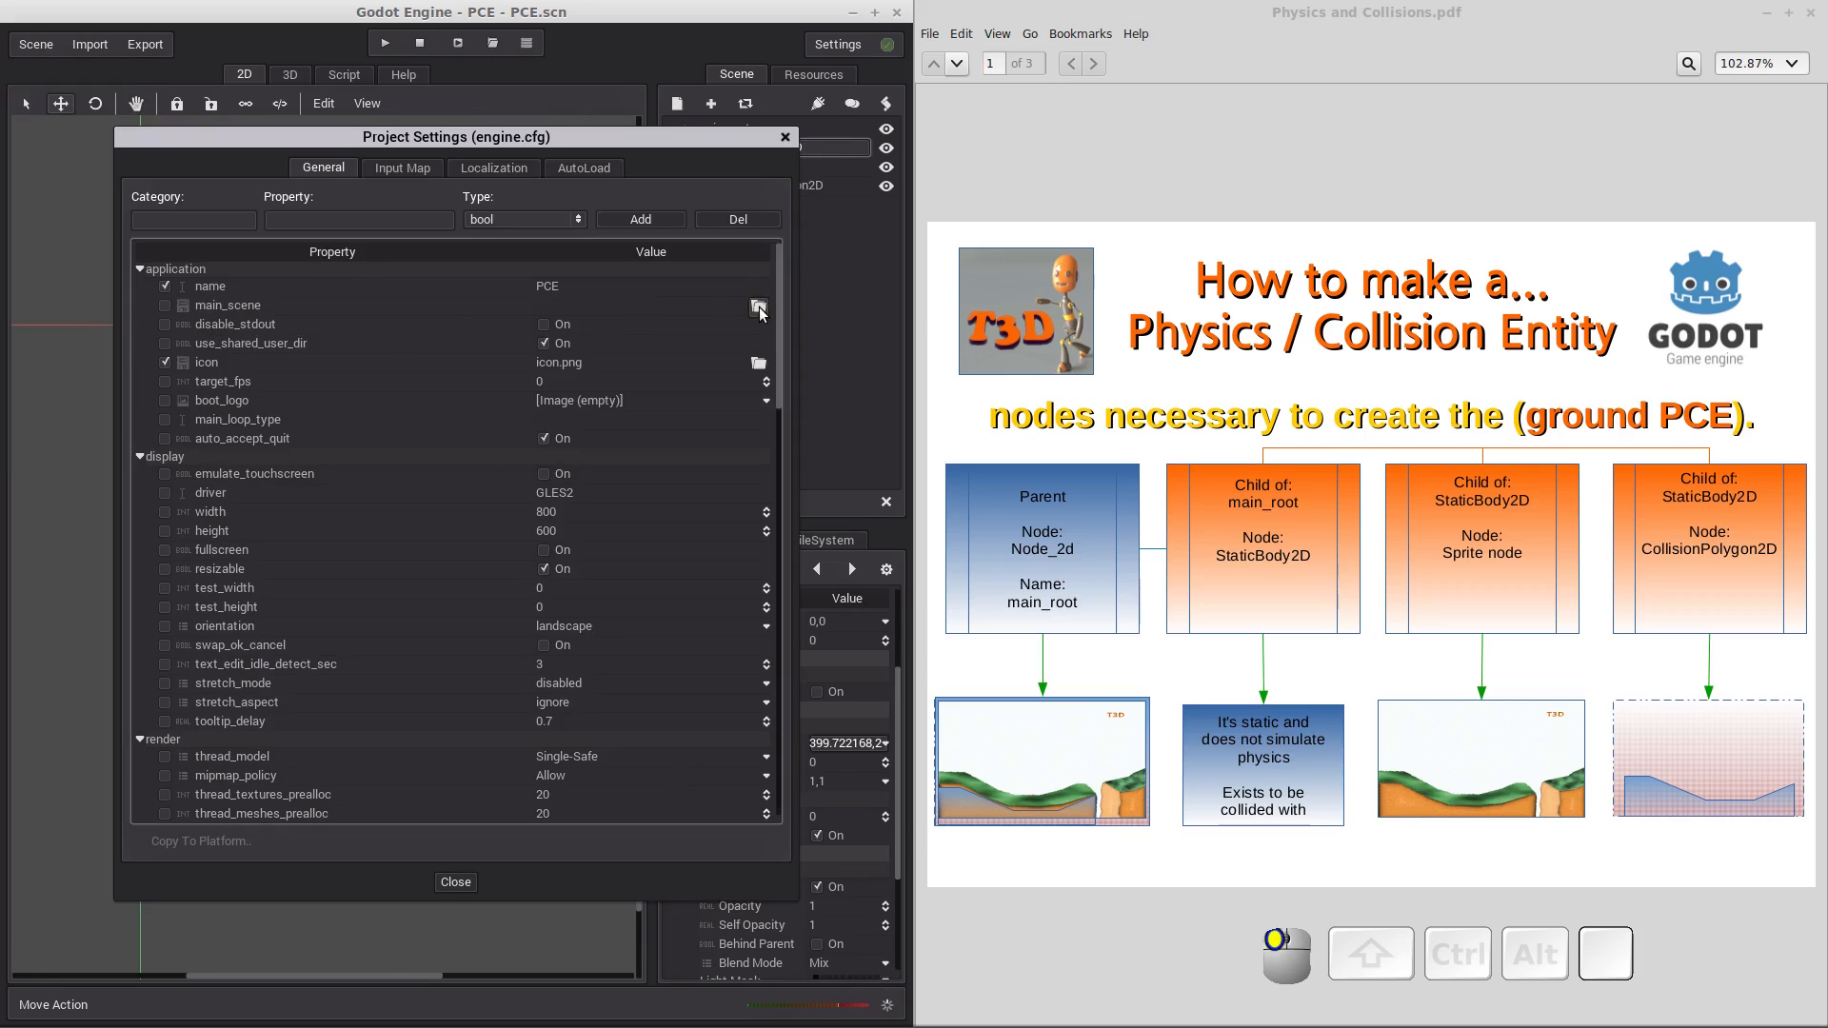
{"action": "left_click", "coordinate": [584, 307]}
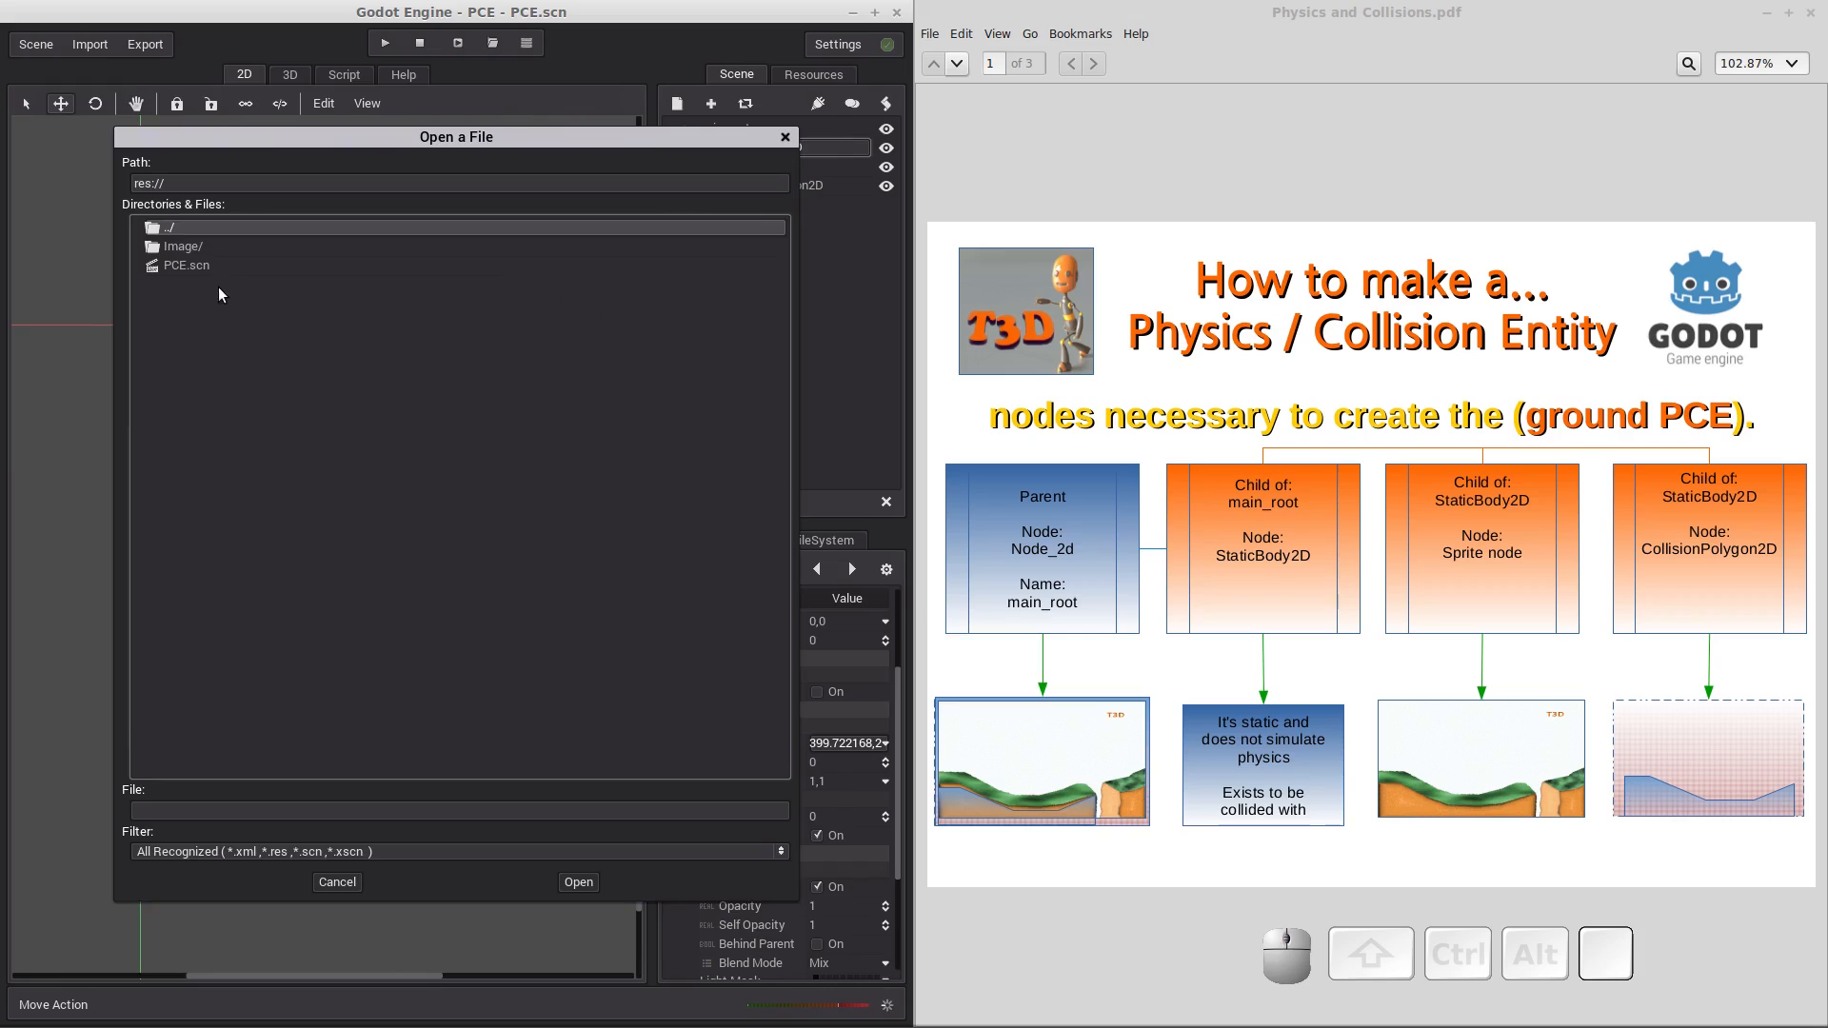
{"action": "double_click", "coordinate": [198, 268]}
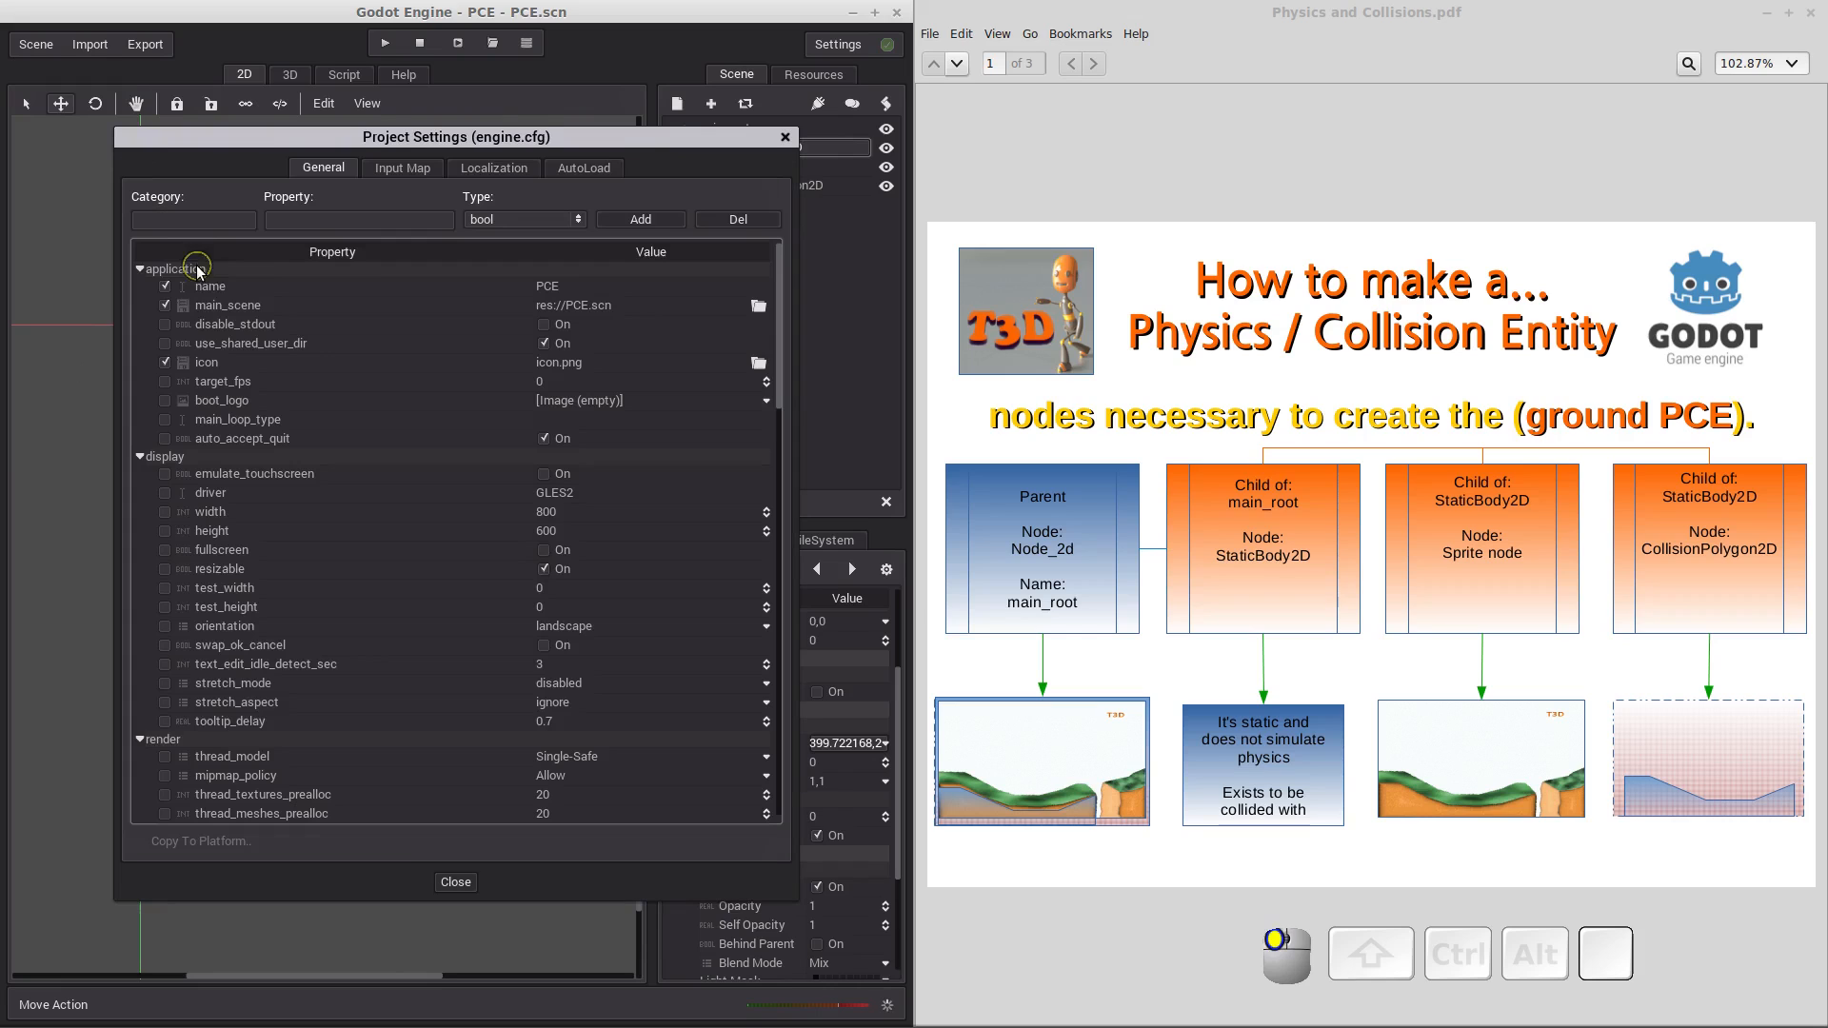
{"action": "left_click", "coordinate": [449, 881]}
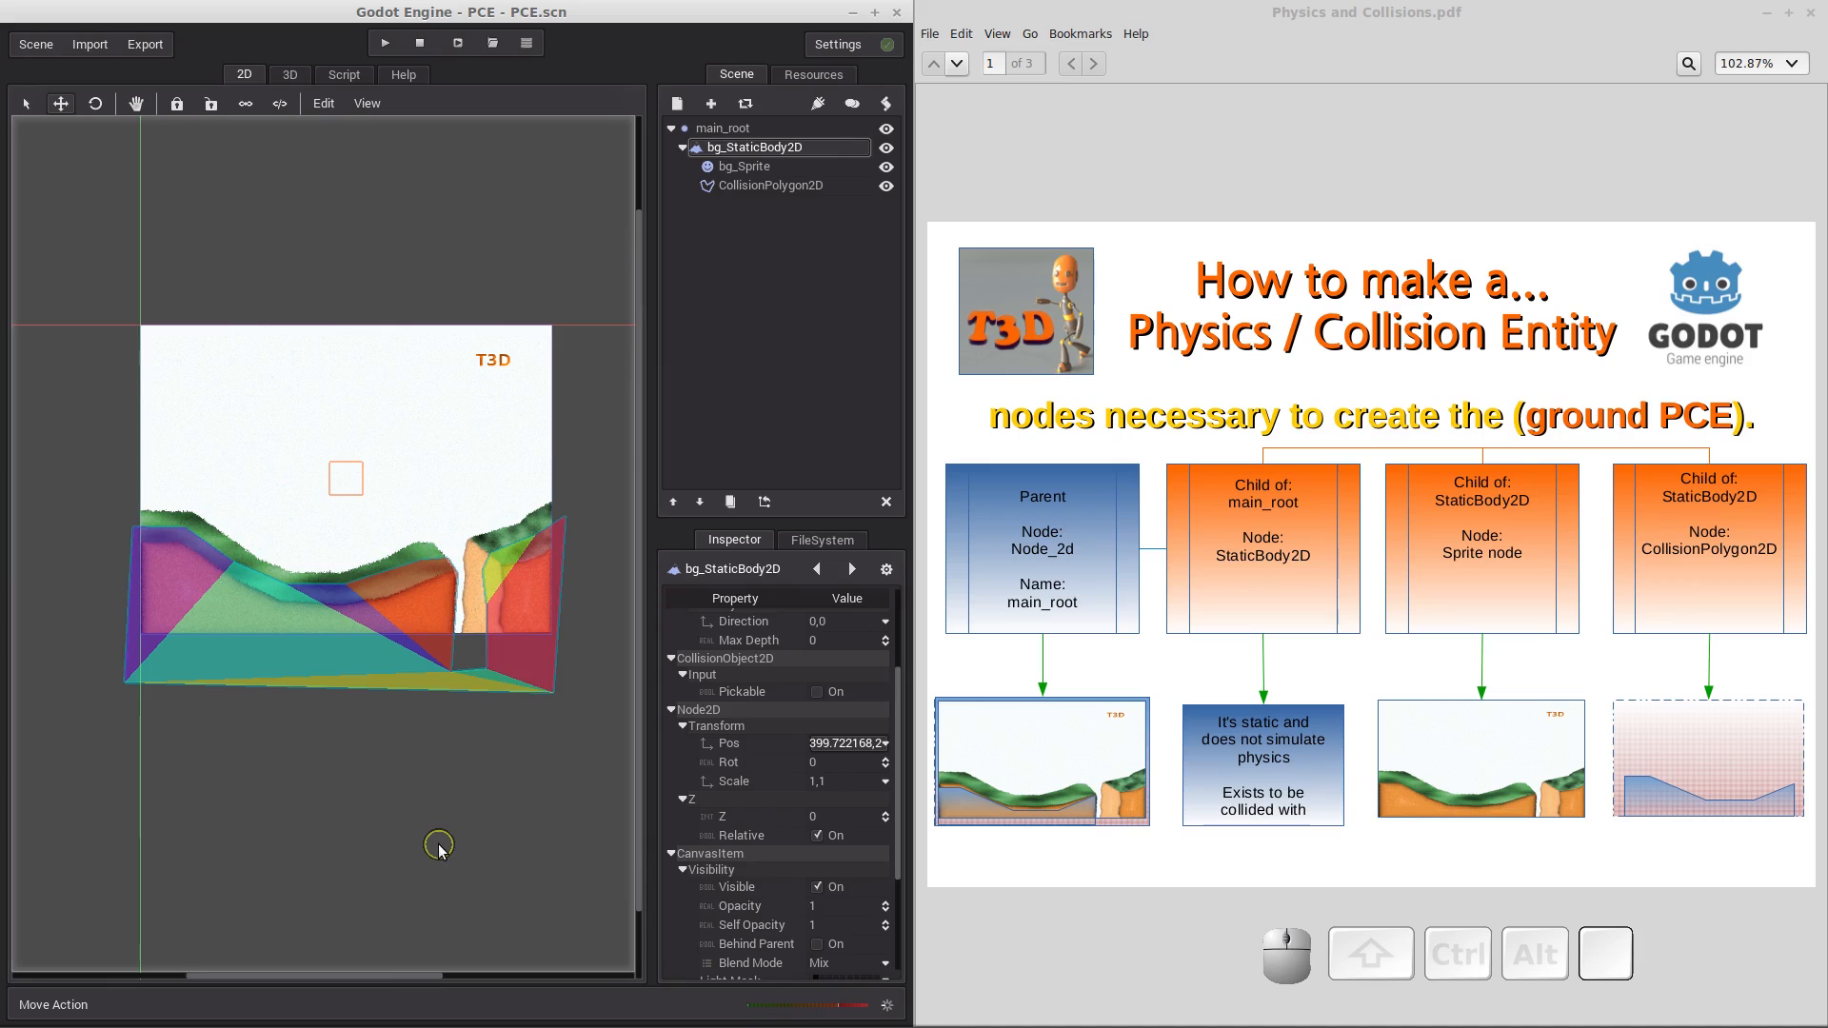
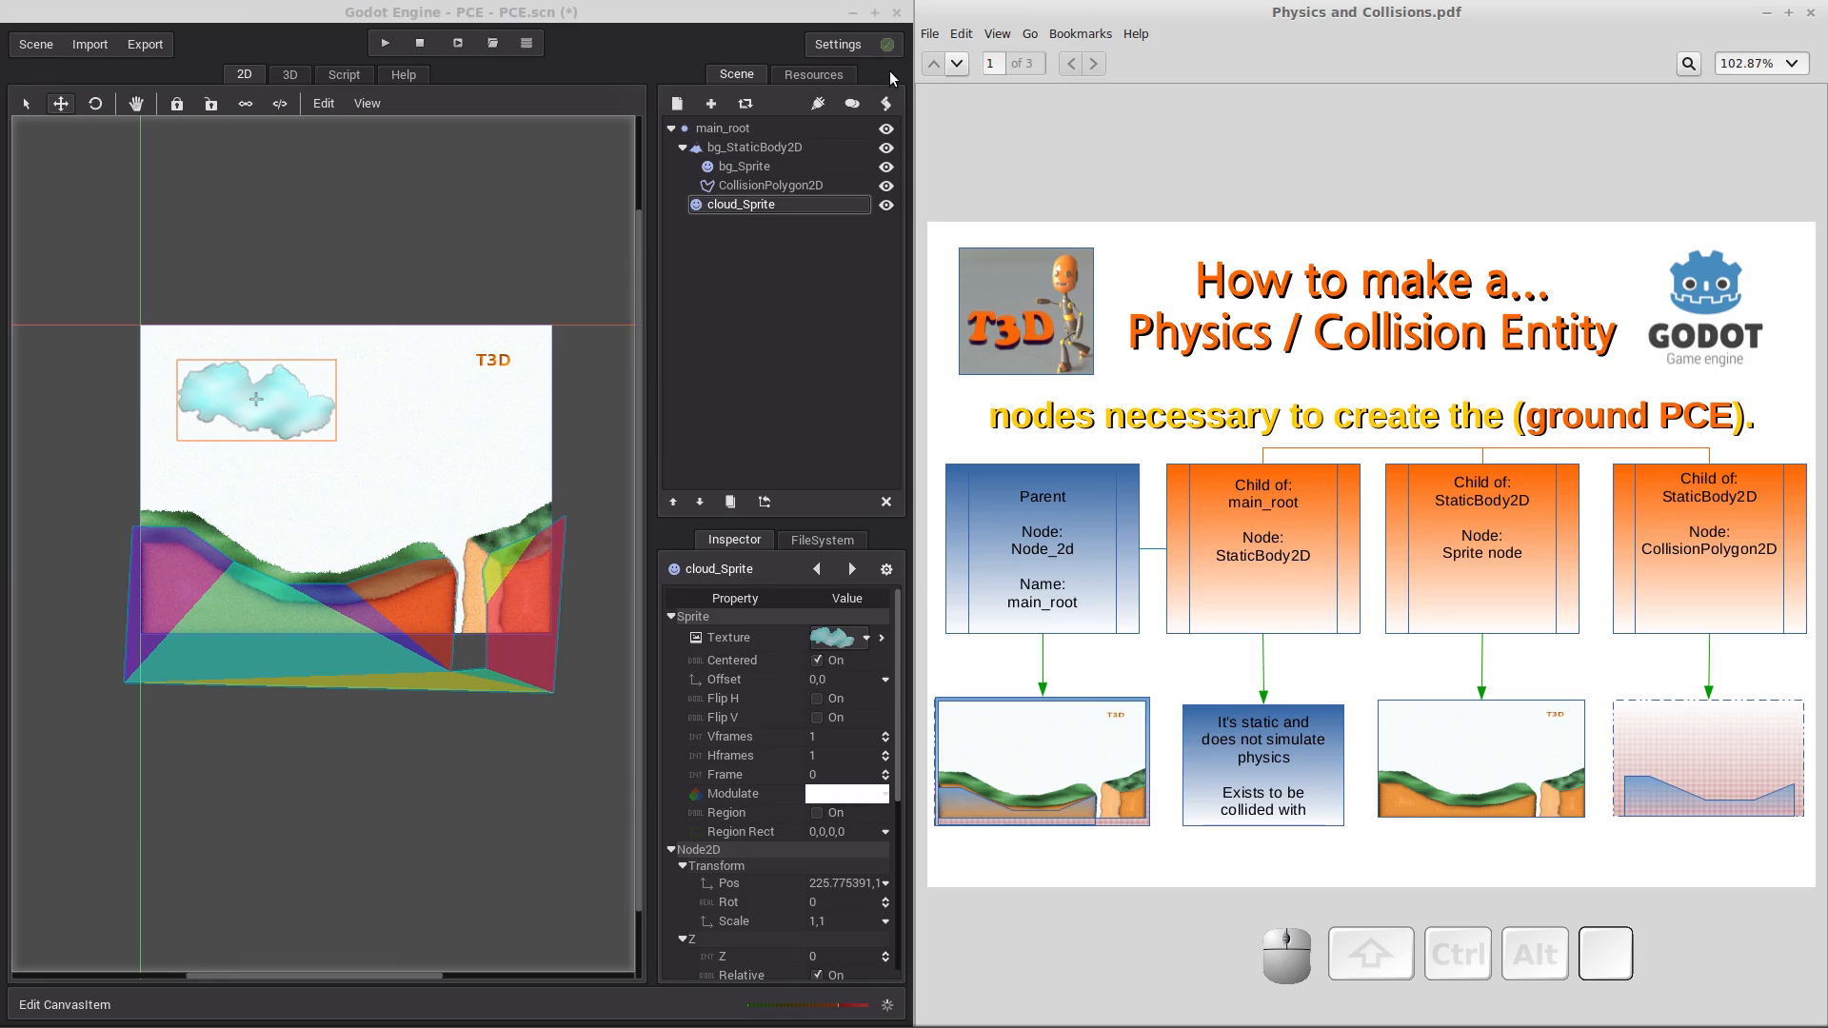
Maximize the Godot editor window and enlarge the complete background scene in the viewport.
{"action": "left_click", "coordinate": [1454, 346]}
{"action": "left_click", "coordinate": [854, 42]}
{"action": "left_click", "coordinate": [874, 12]}
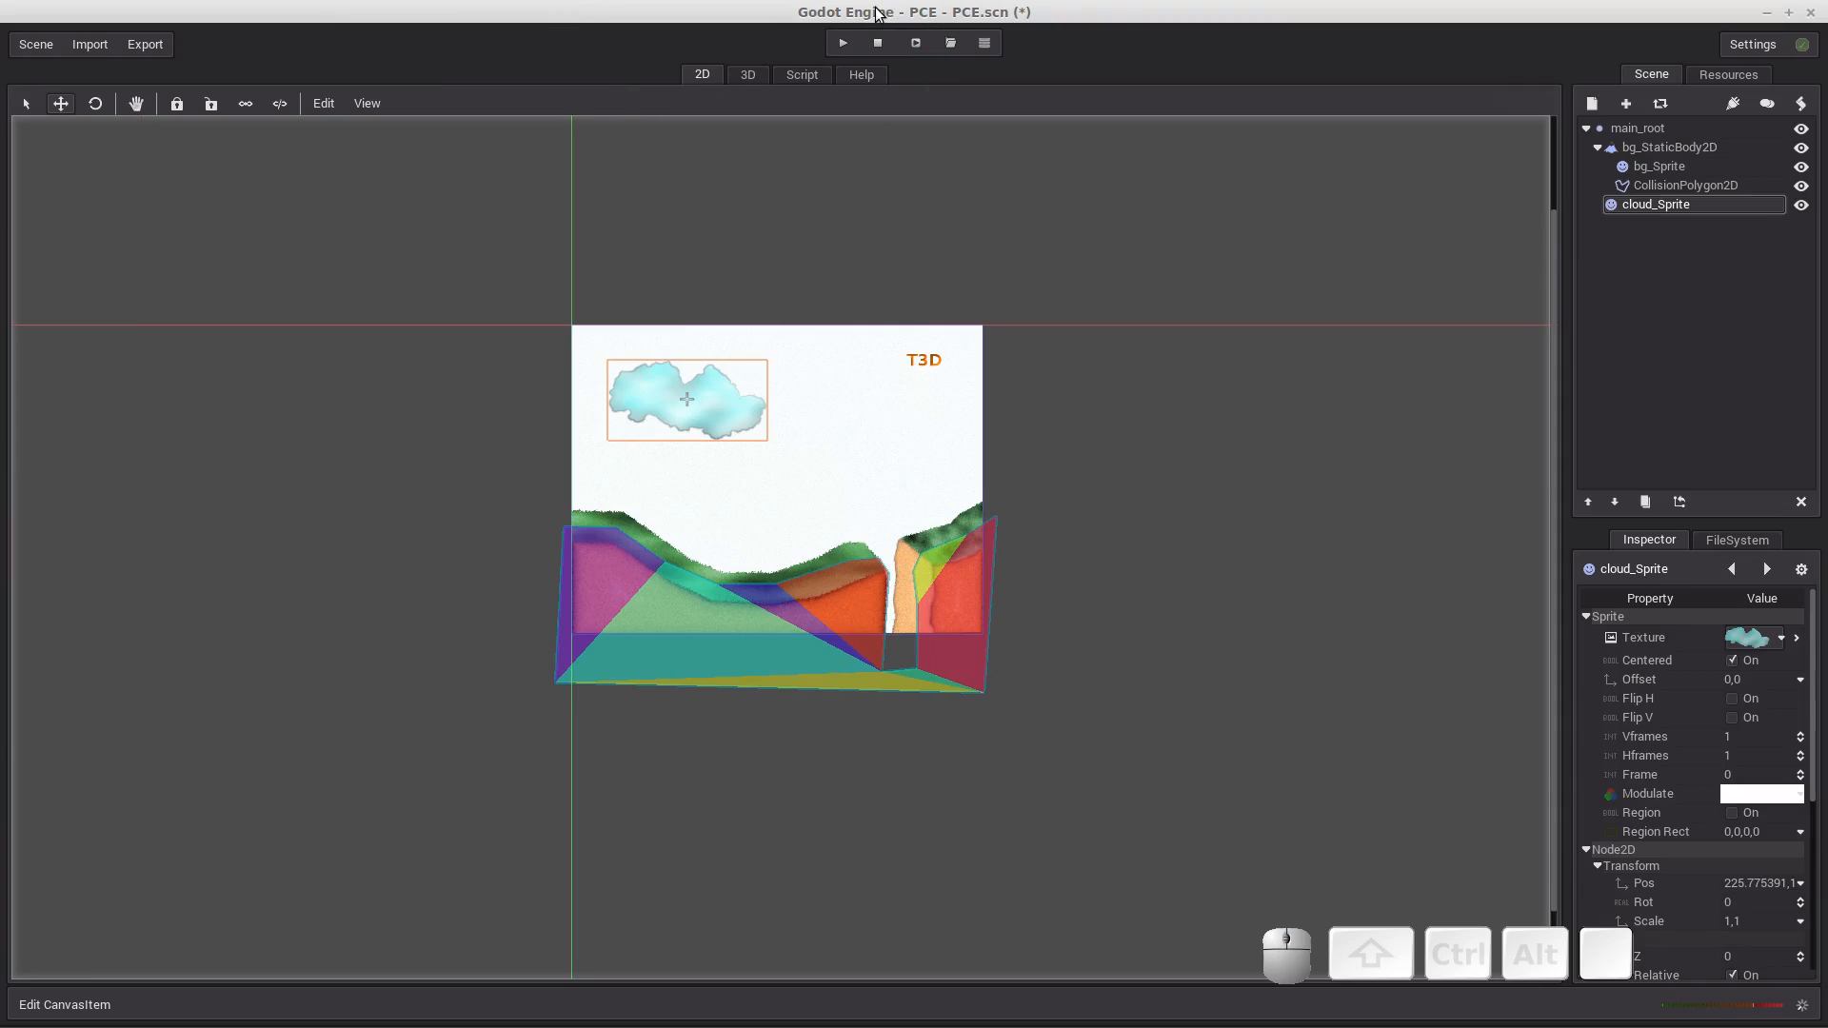
{"action": "scroll", "coordinate": [1083, 524], "scroll_direction": "up", "scroll_amount": 8}
{"action": "scroll", "coordinate": [1086, 457], "scroll_direction": "down", "scroll_amount": 2}
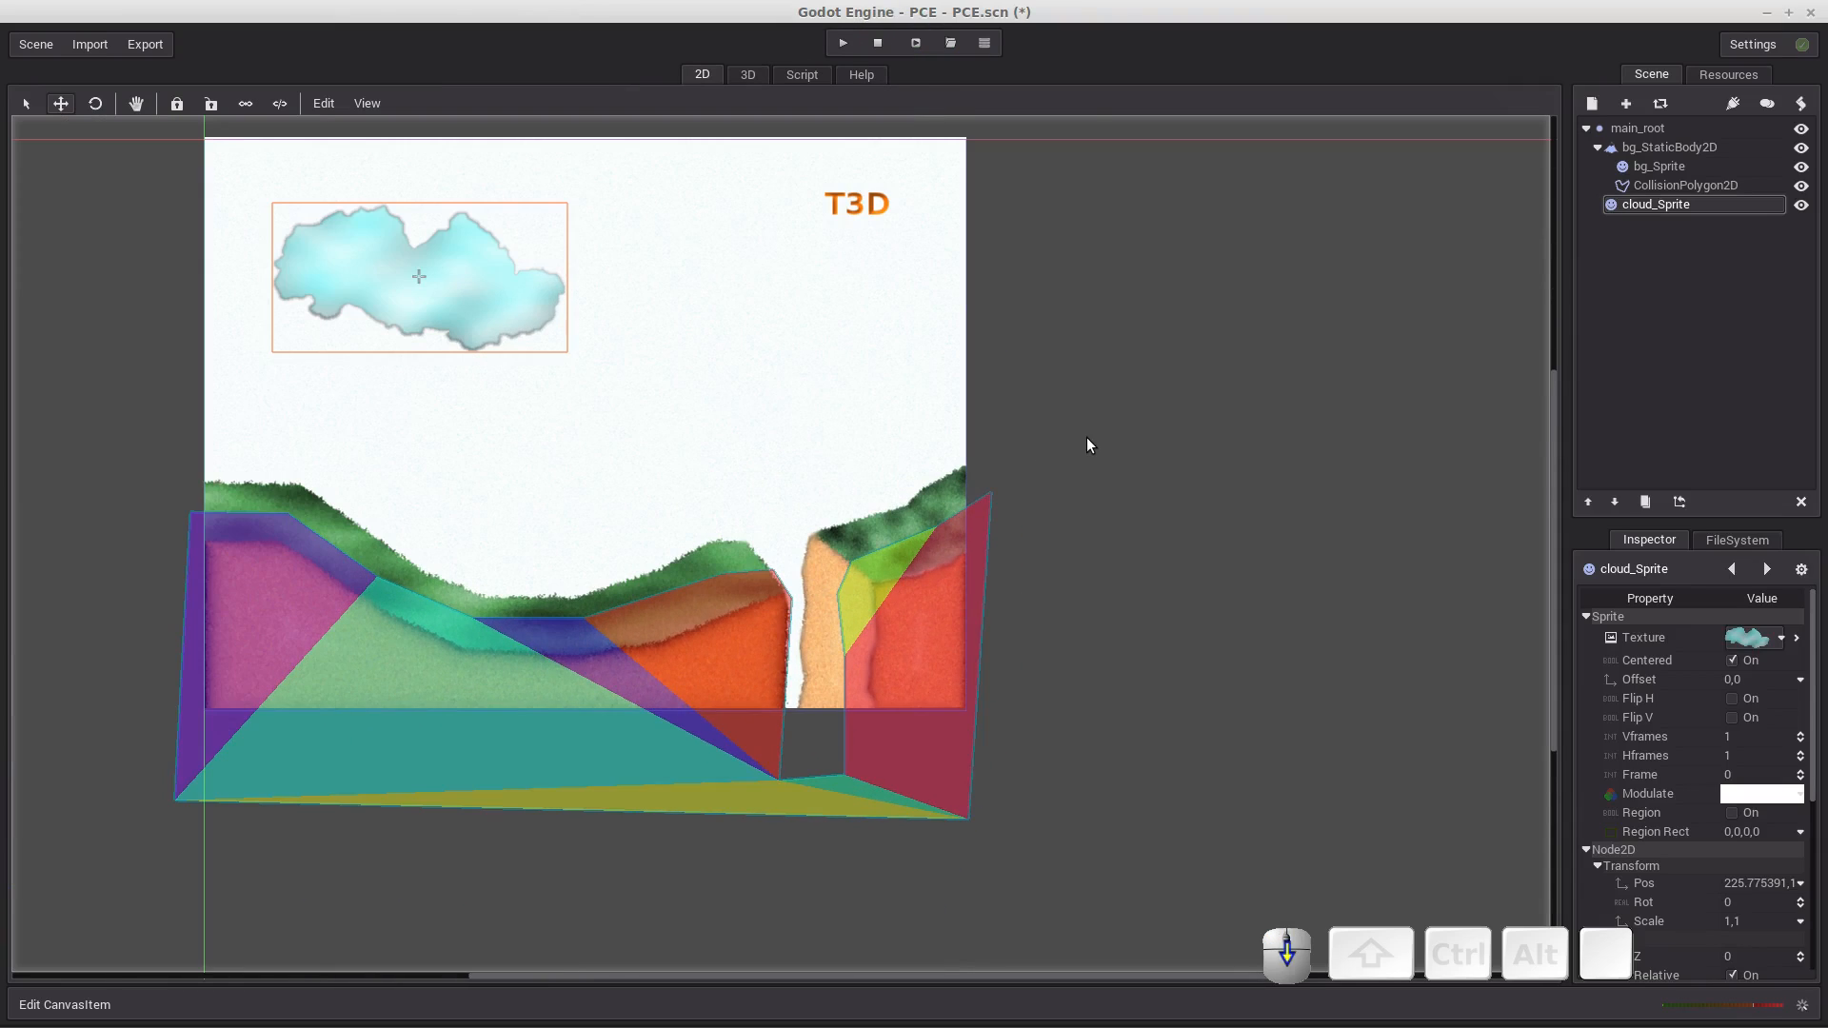
{"action": "scroll", "coordinate": [1243, 421], "scroll_direction": "down", "scroll_amount": 3}
{"action": "scroll", "coordinate": [1243, 421], "scroll_direction": "up", "scroll_amount": 3}
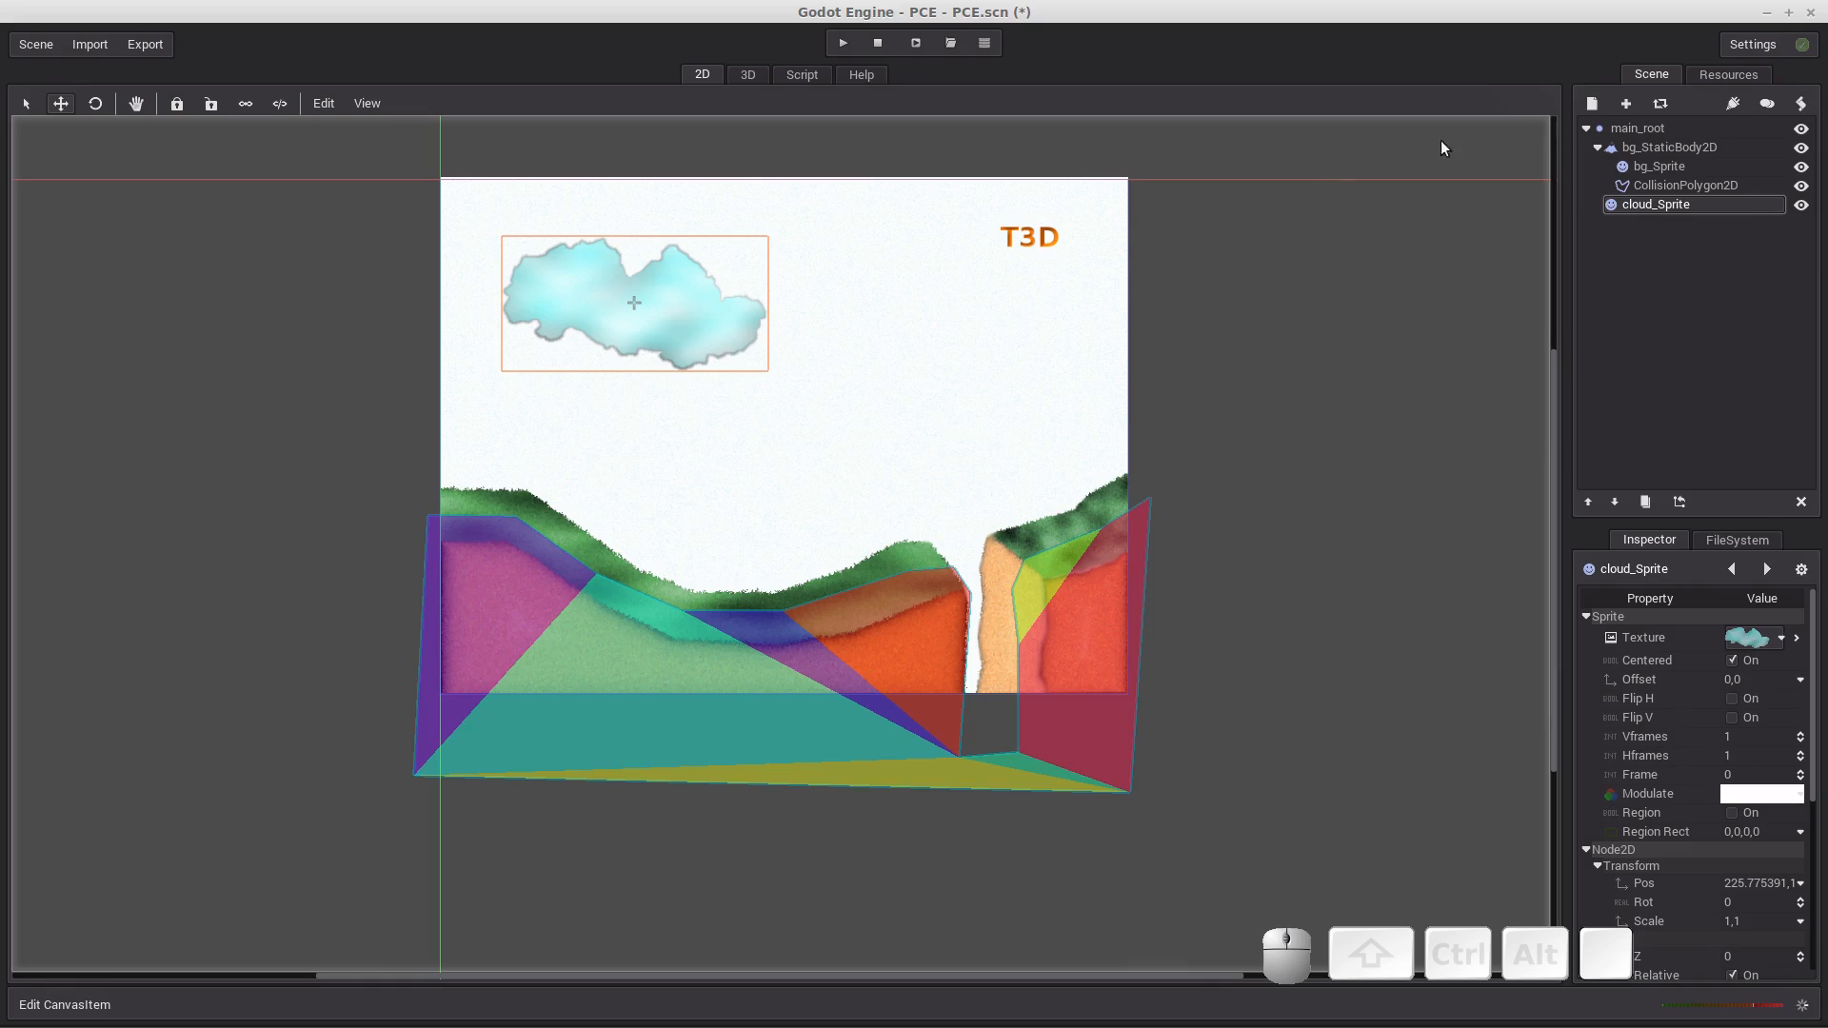
Add an AnimationPlayer node under main_root and place it above bg_StaticBody2D in the node order.
{"action": "left_click", "coordinate": [1637, 129]}
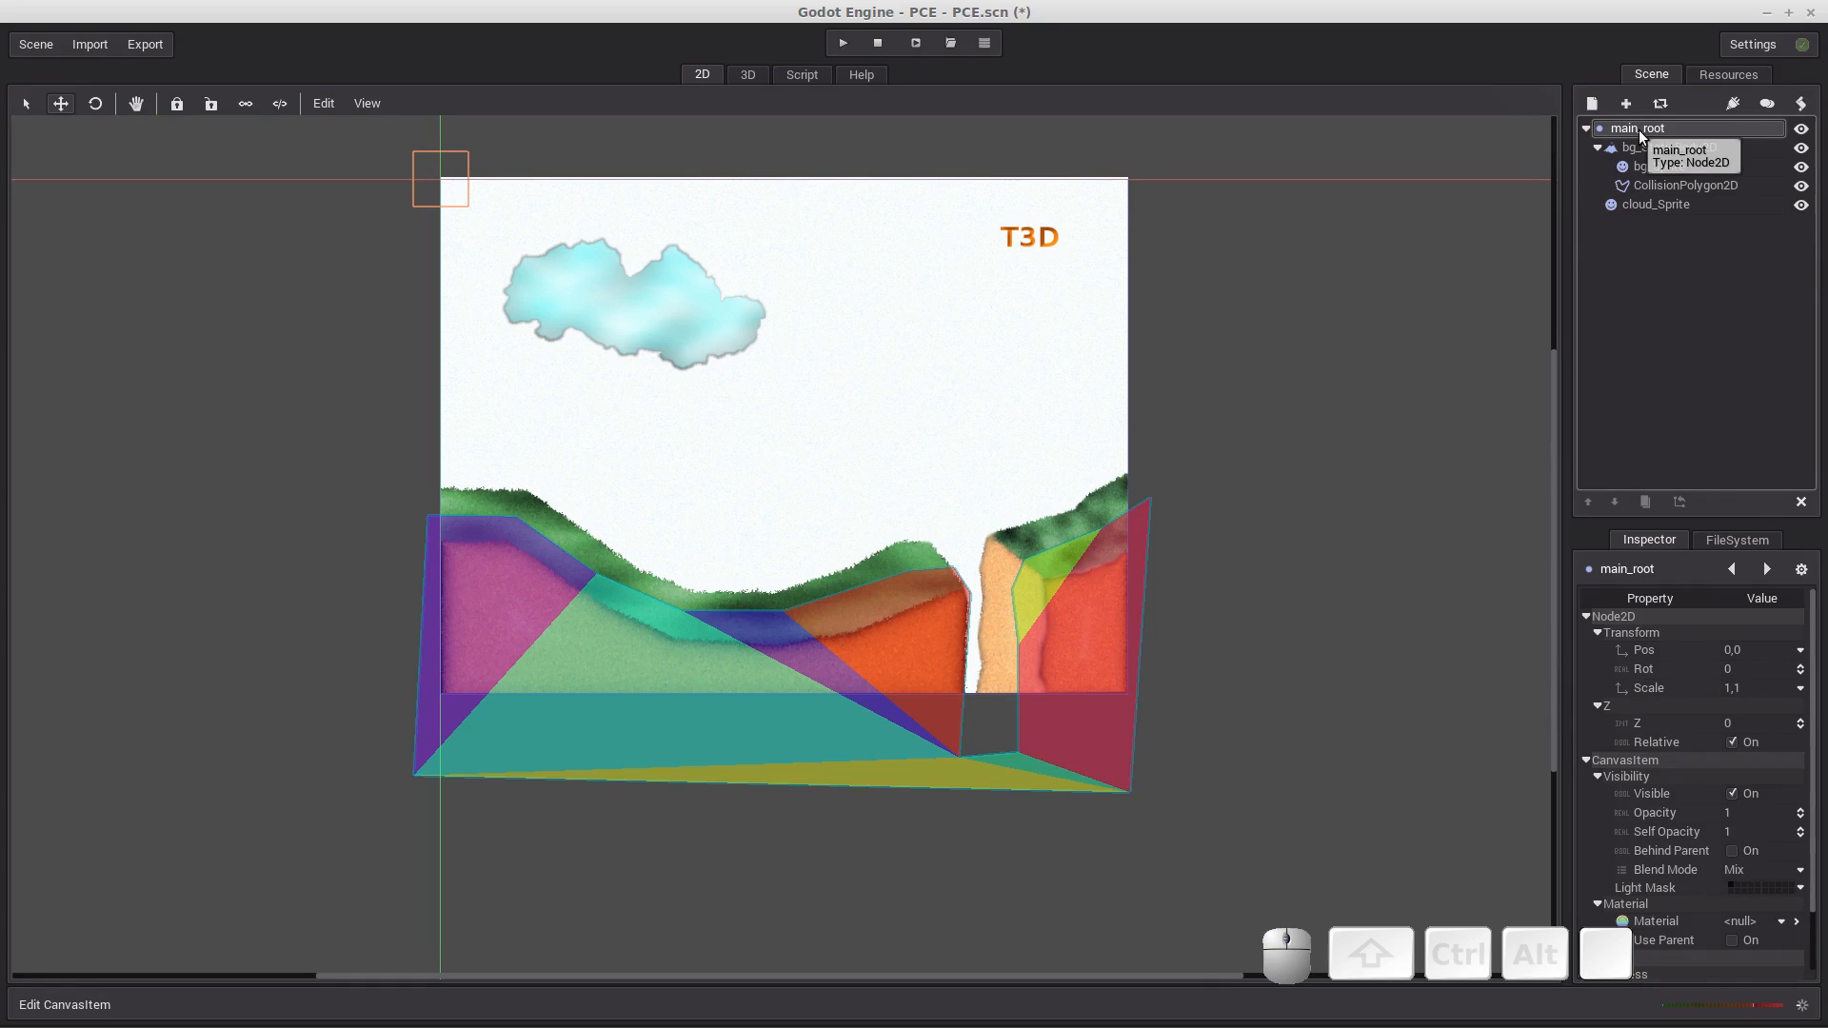
{"action": "left_click", "coordinate": [1627, 103]}
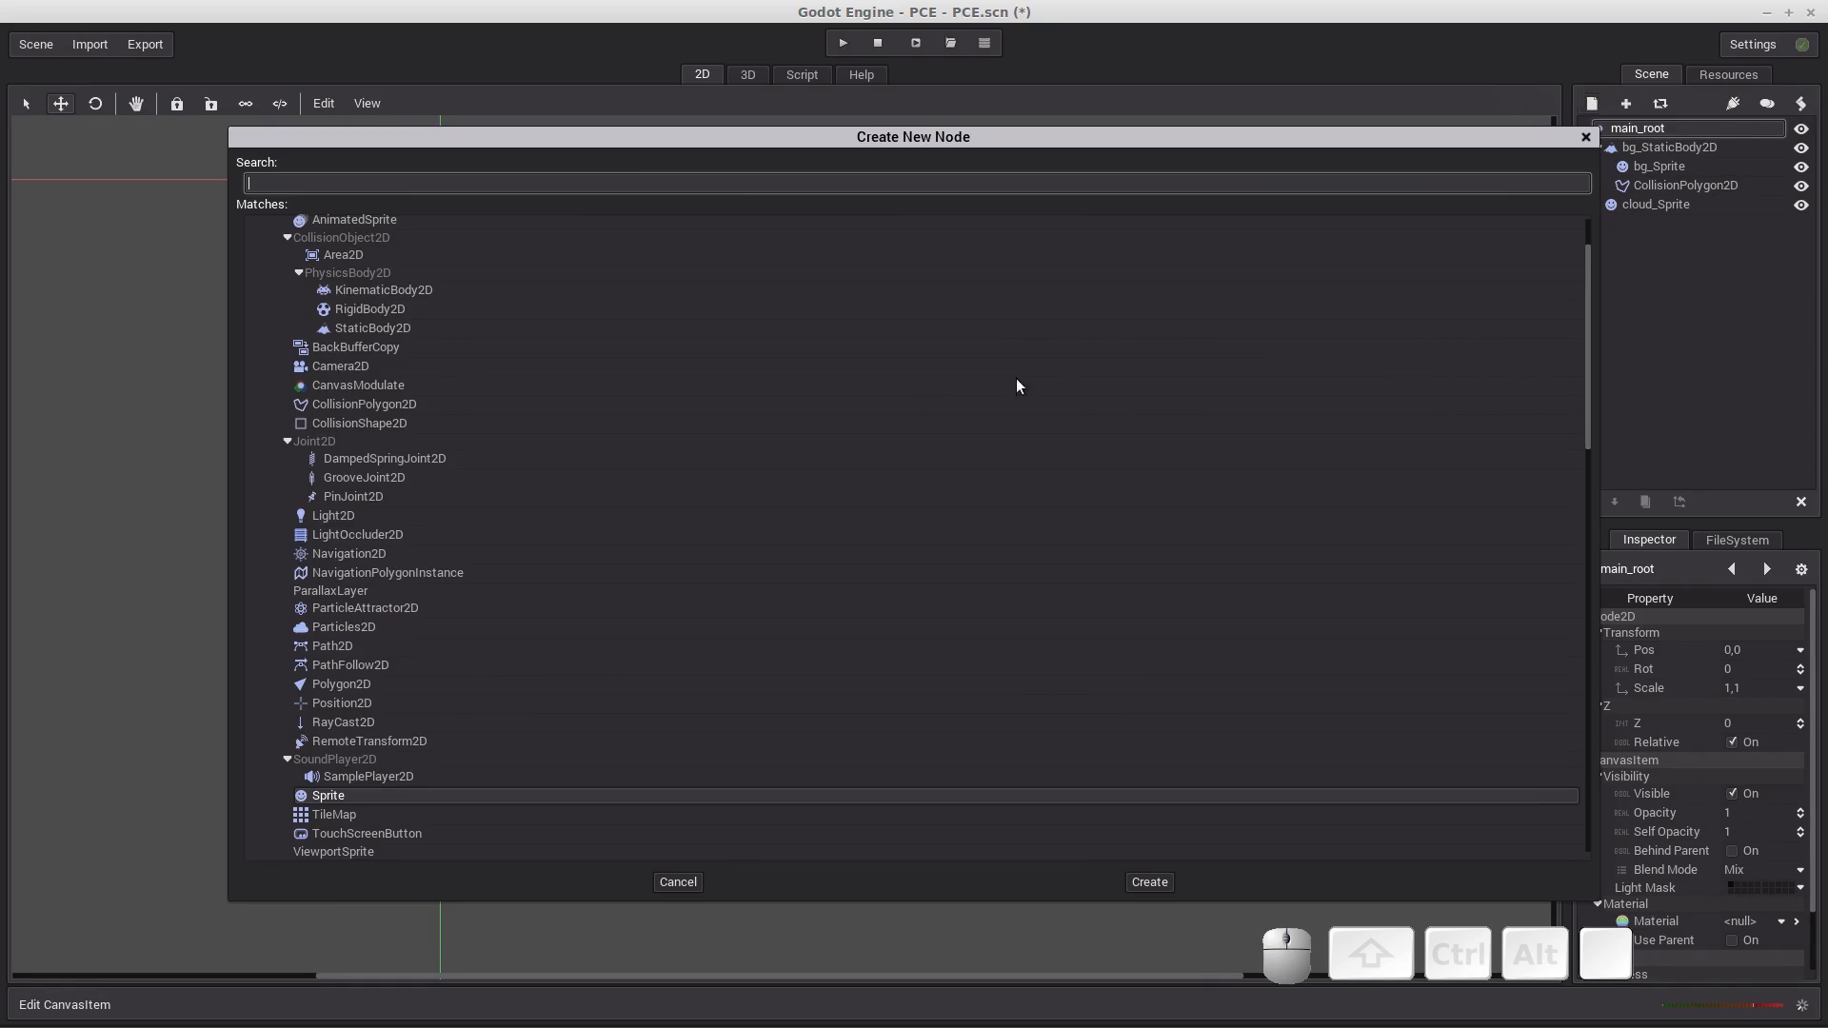
{"action": "scroll", "coordinate": [488, 425], "scroll_direction": "down", "scroll_amount": 2}
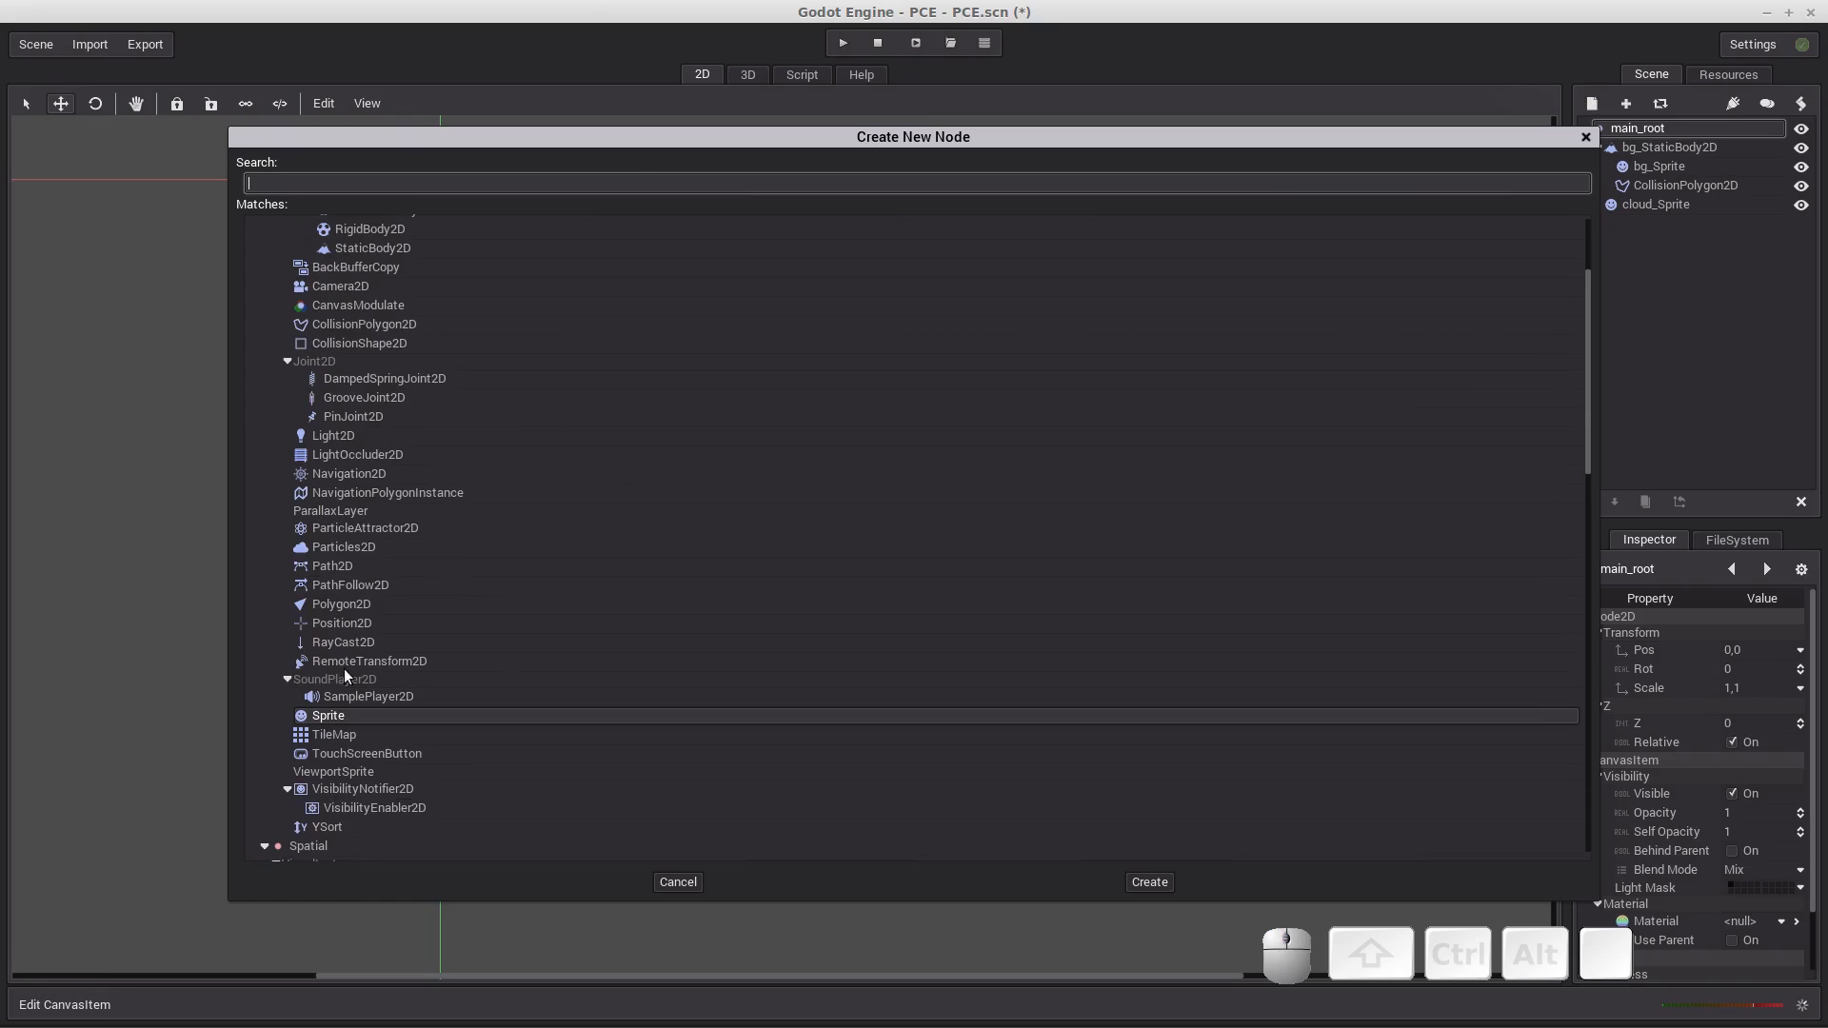
{"action": "scroll", "coordinate": [499, 582], "scroll_direction": "down", "scroll_amount": 15}
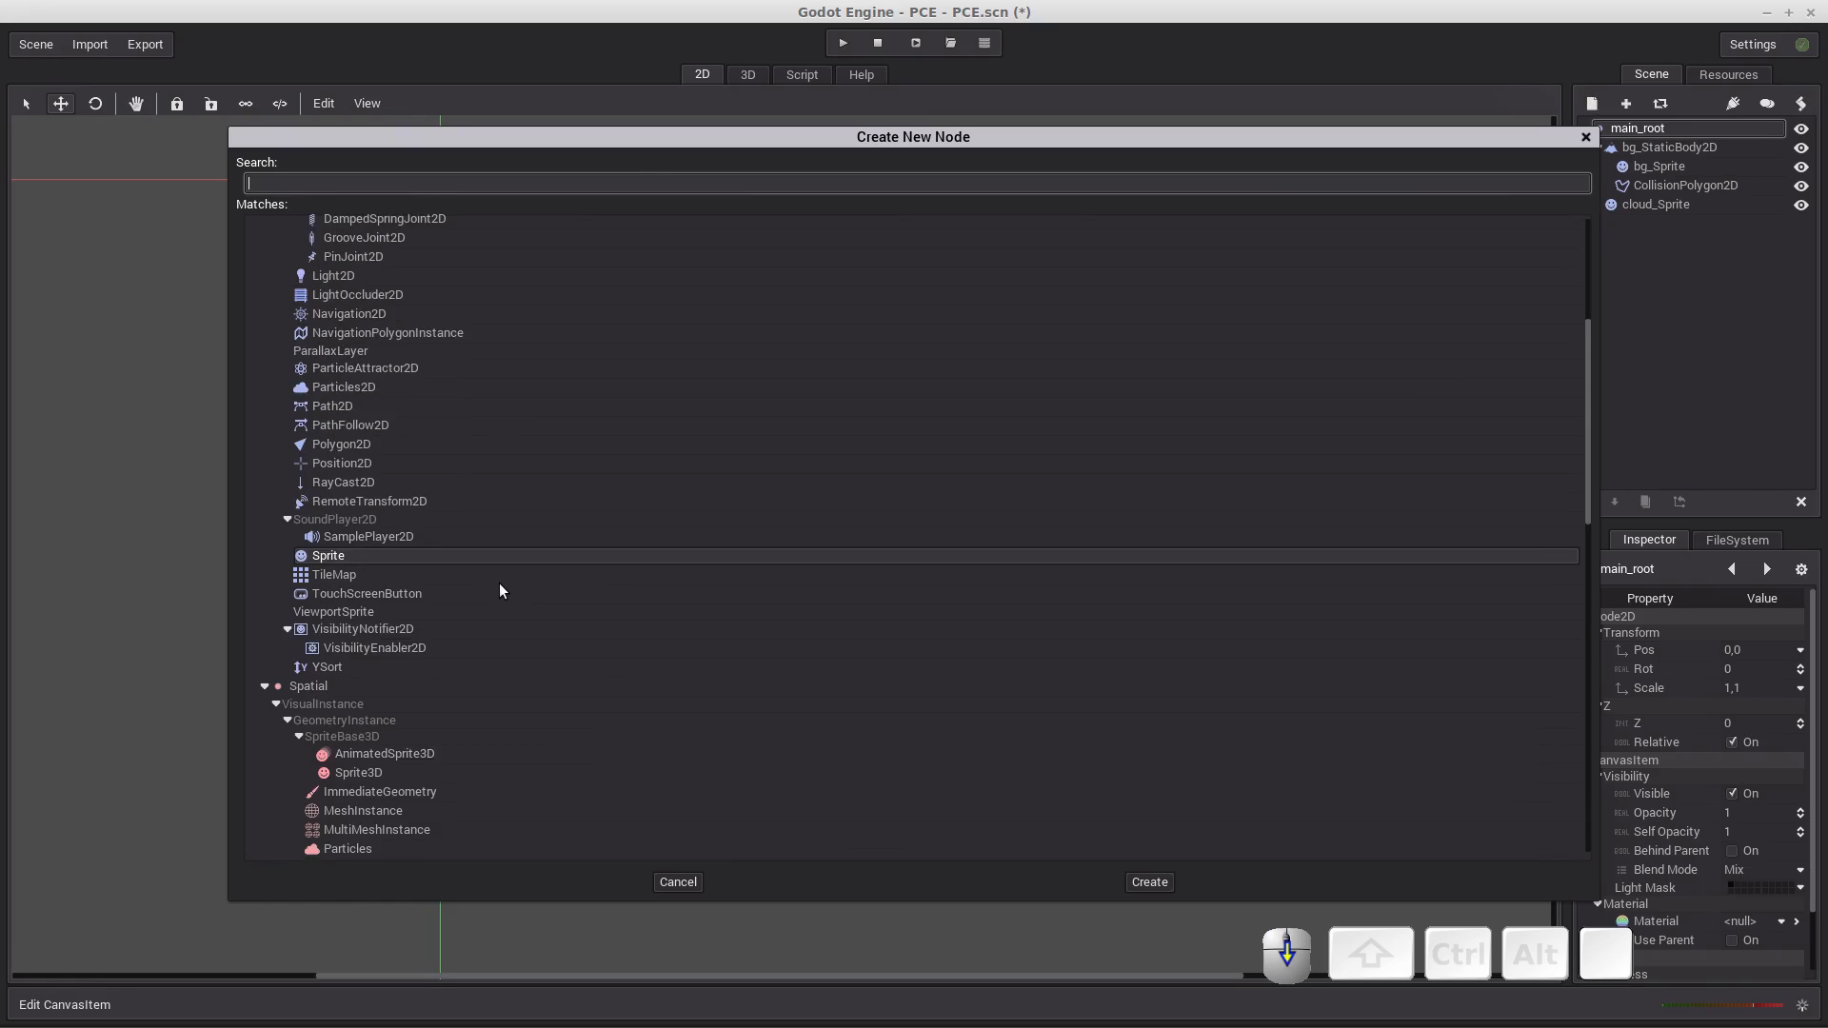
{"action": "scroll", "coordinate": [499, 583], "scroll_direction": "down", "scroll_amount": 6}
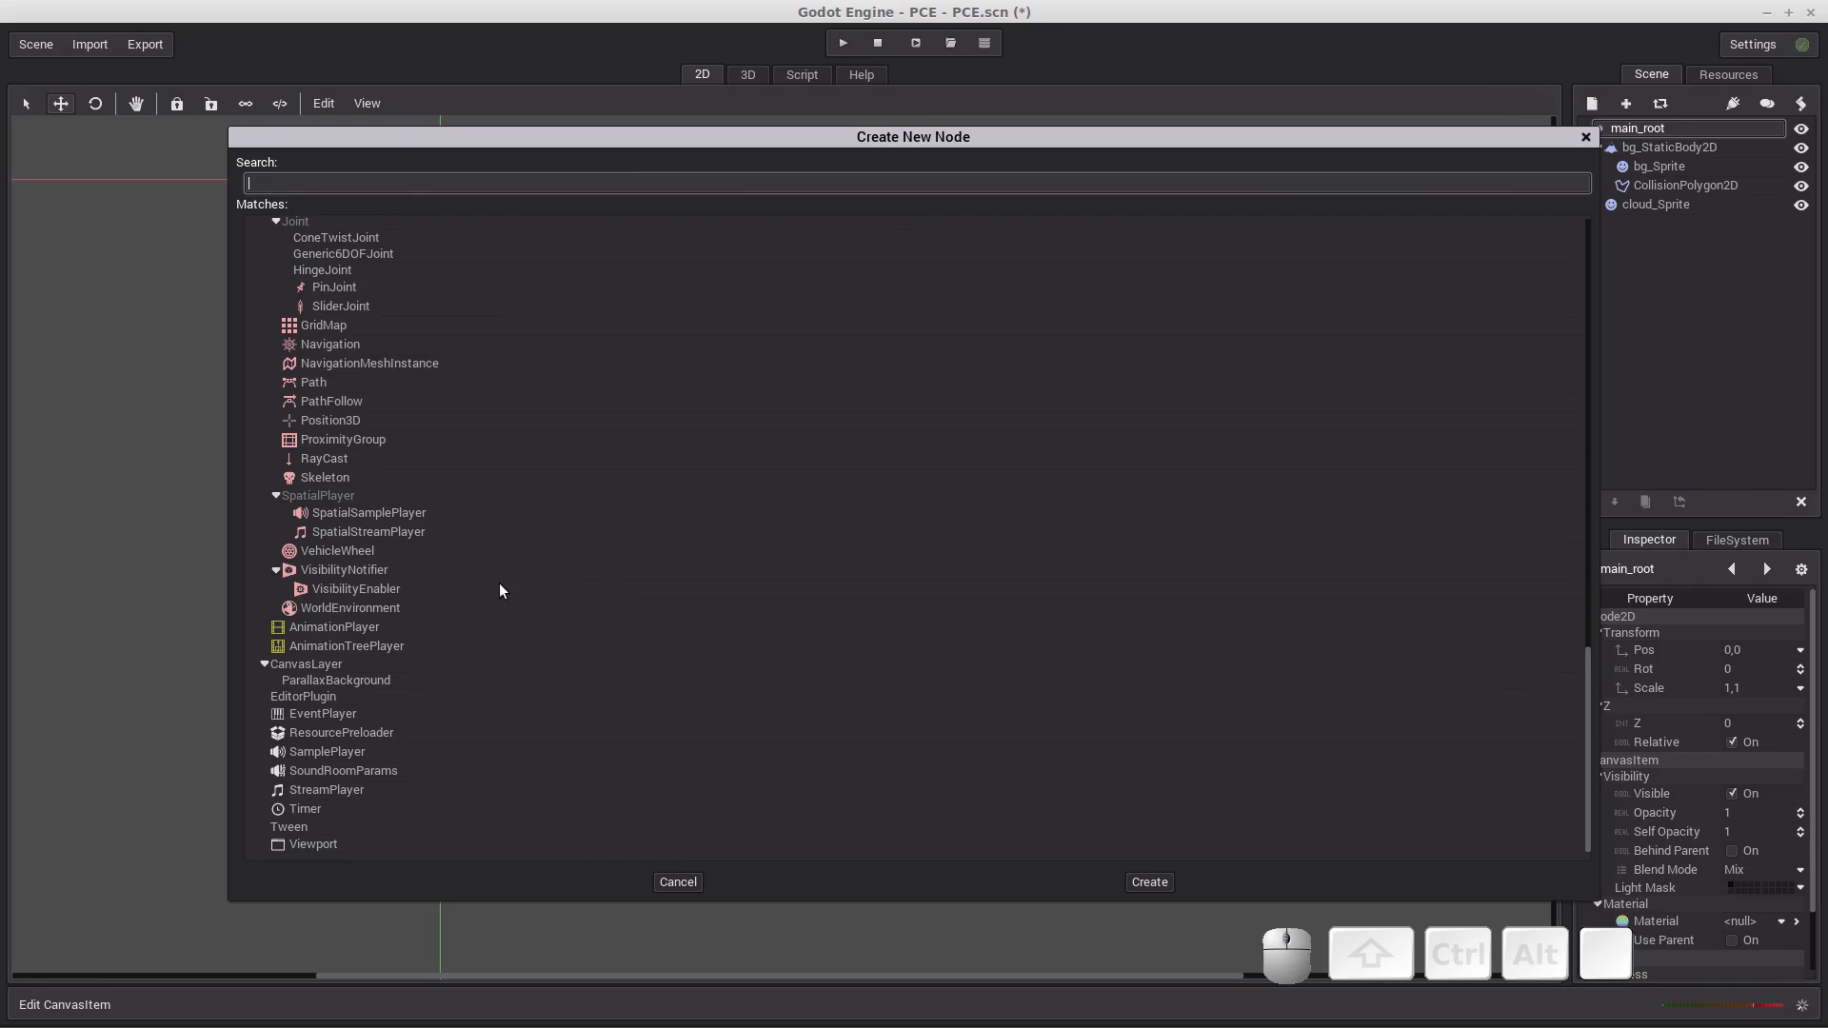
{"action": "double_click", "coordinate": [321, 631]}
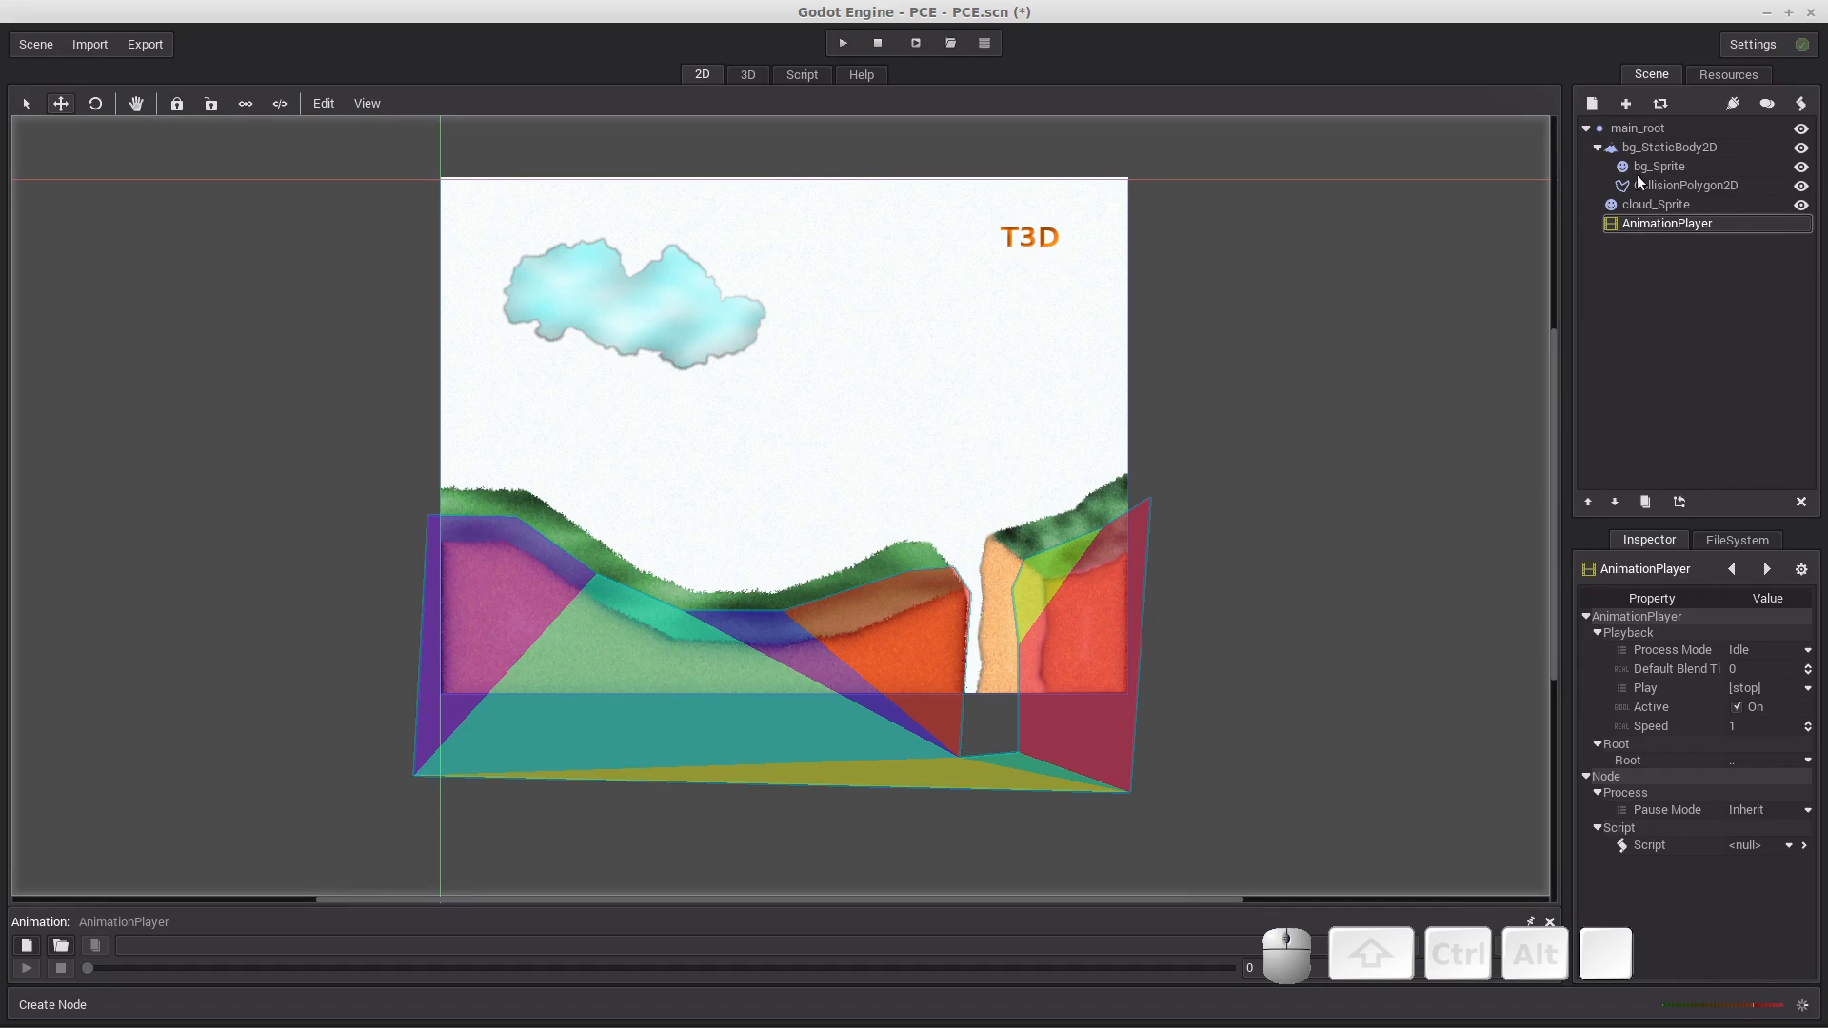
{"action": "left_click", "coordinate": [1587, 502]}
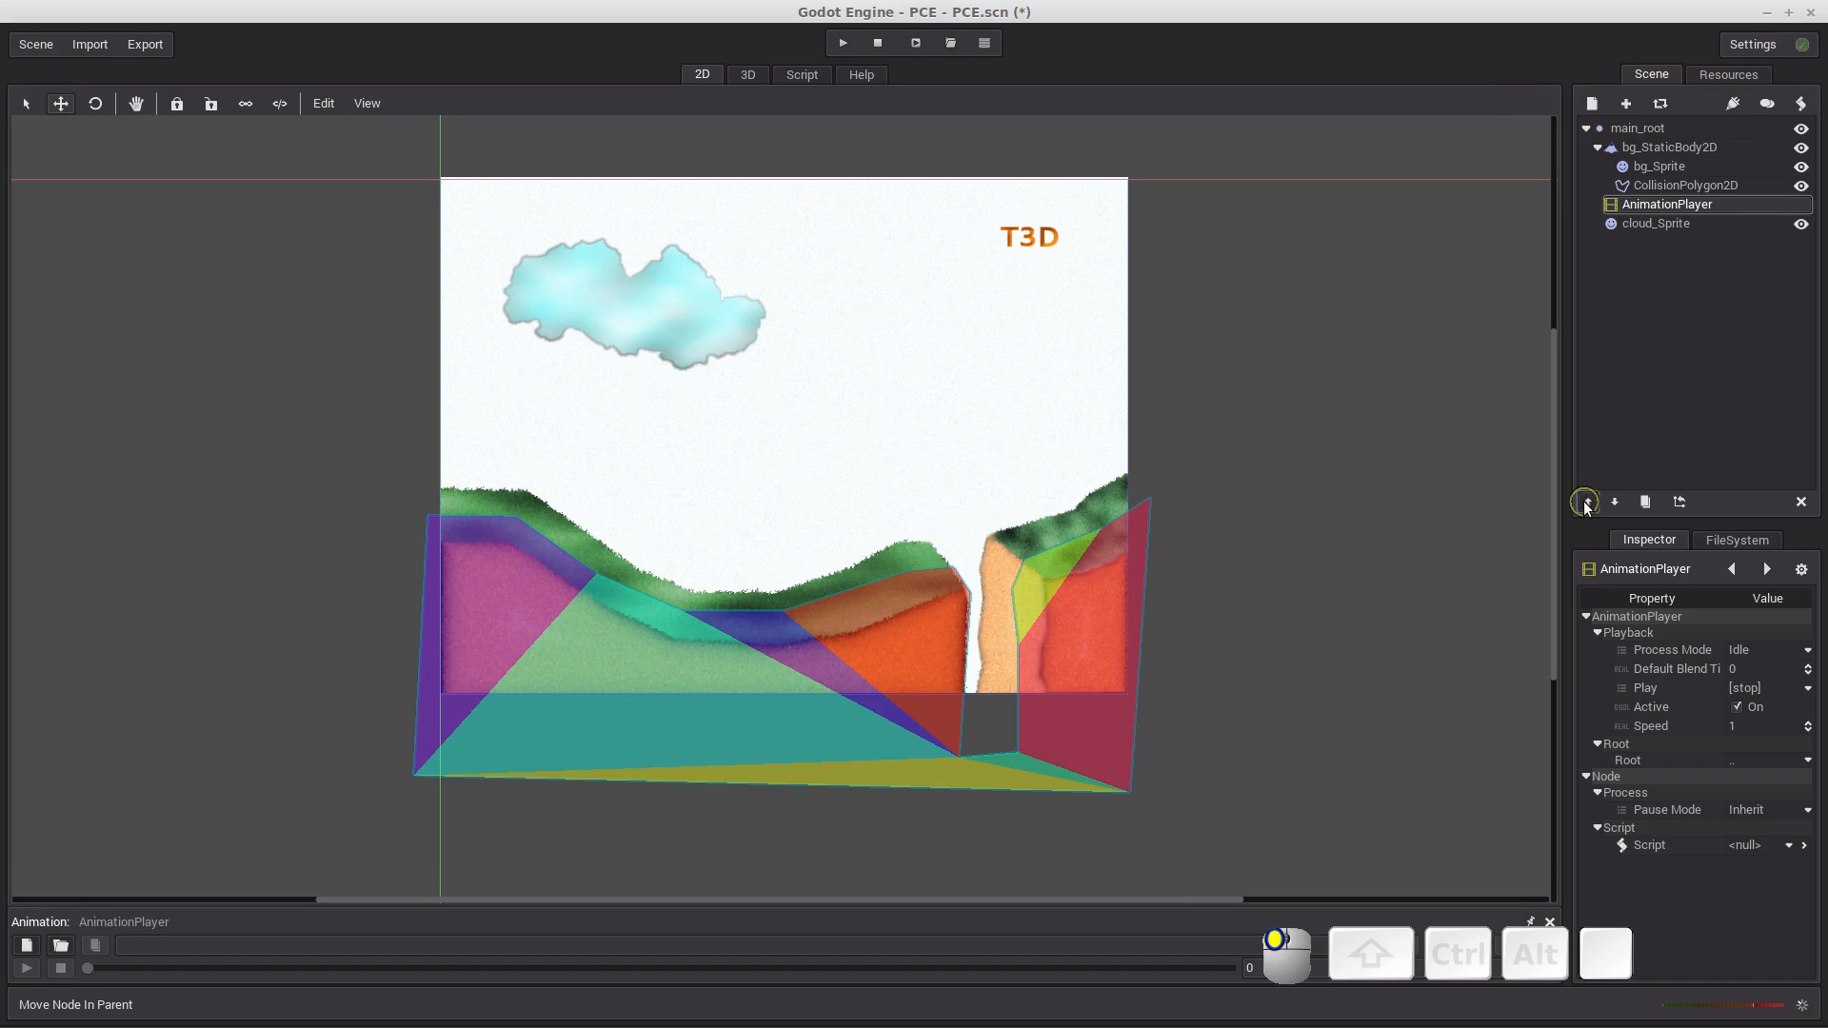
{"action": "left_click", "coordinate": [1587, 501]}
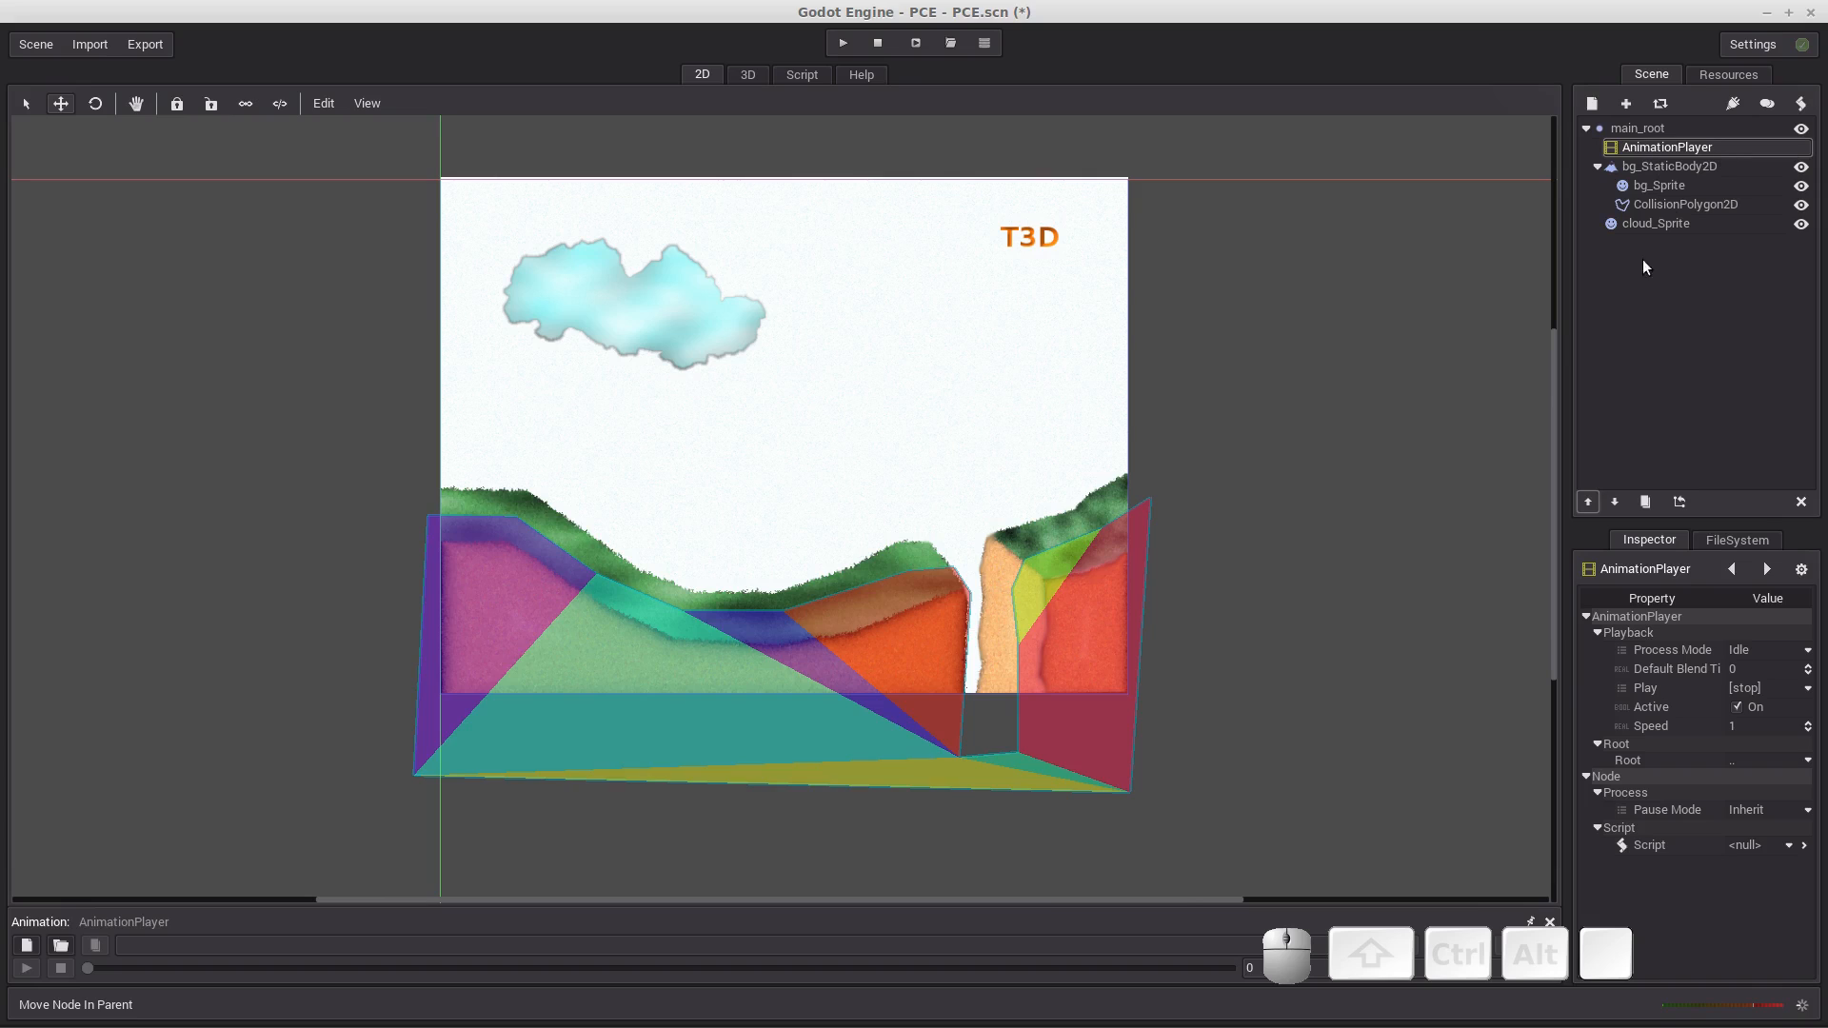
Show the AnimationPlayer's track editing controls and create a new animation named cloud.
{"action": "left_click_drag", "start_coordinate": [1398, 960], "coordinate": [1304, 765]}
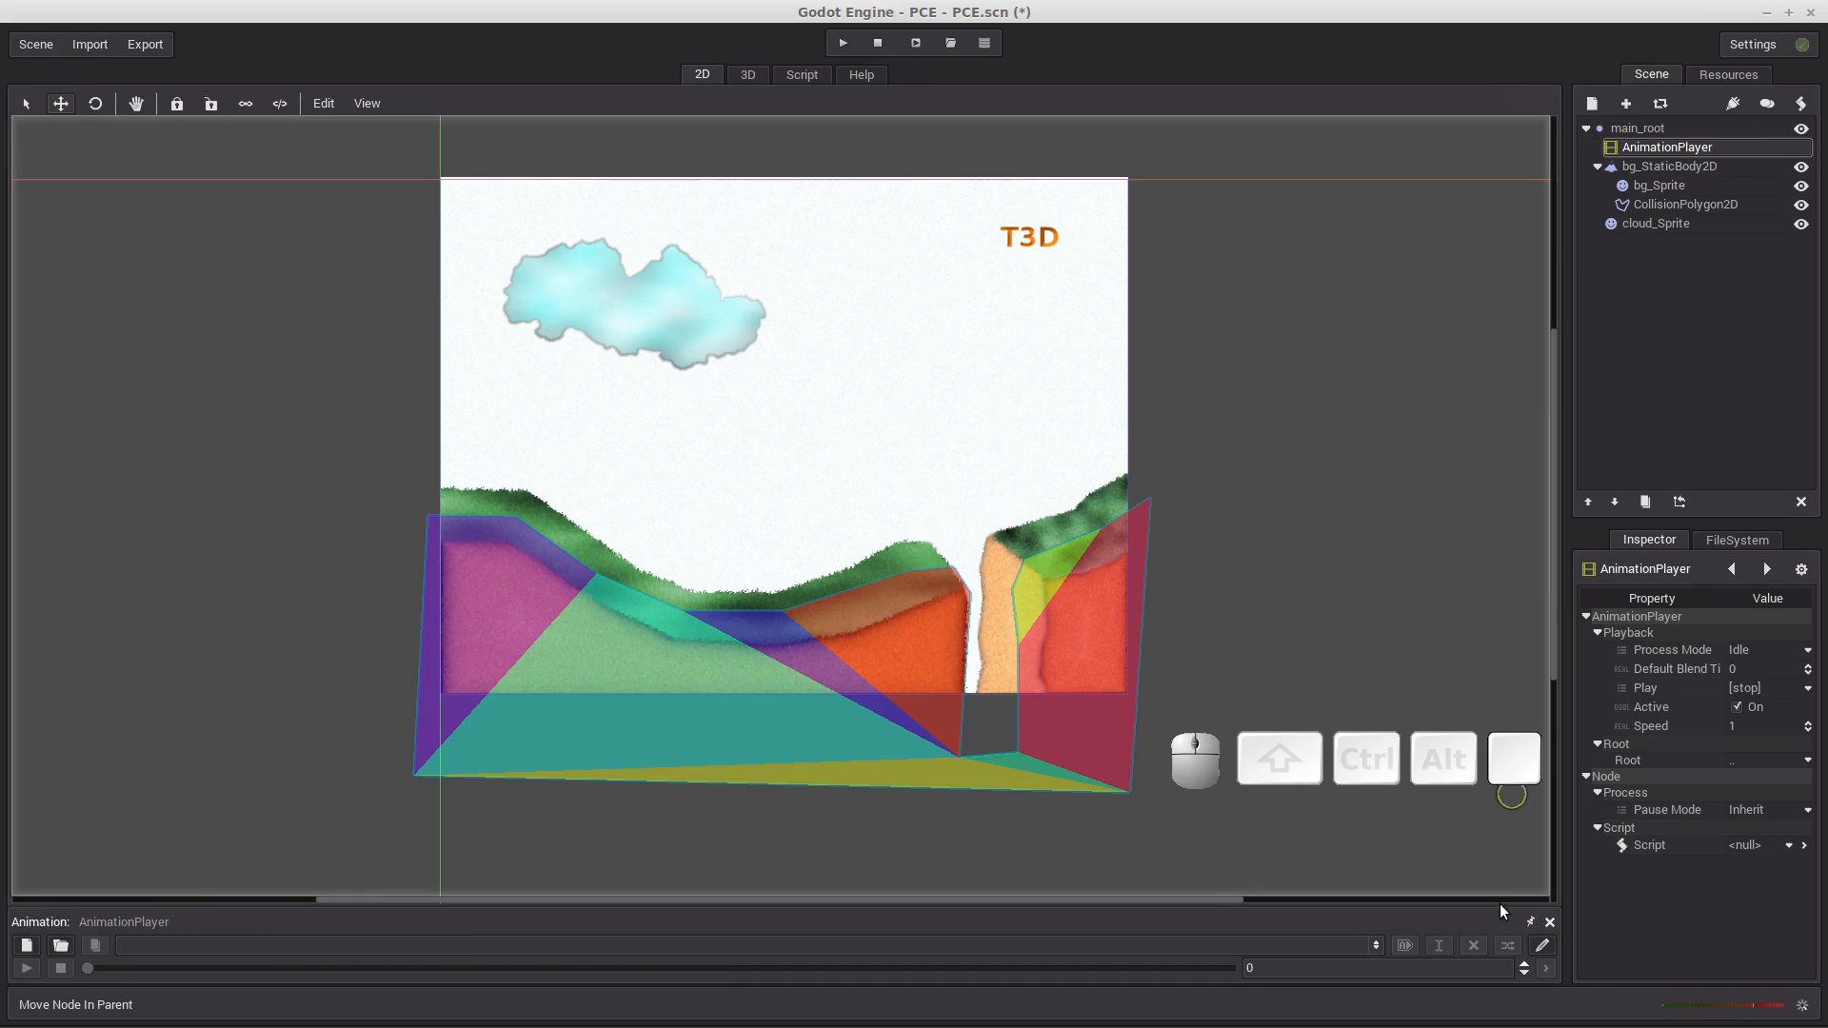
{"action": "left_click", "coordinate": [1541, 943]}
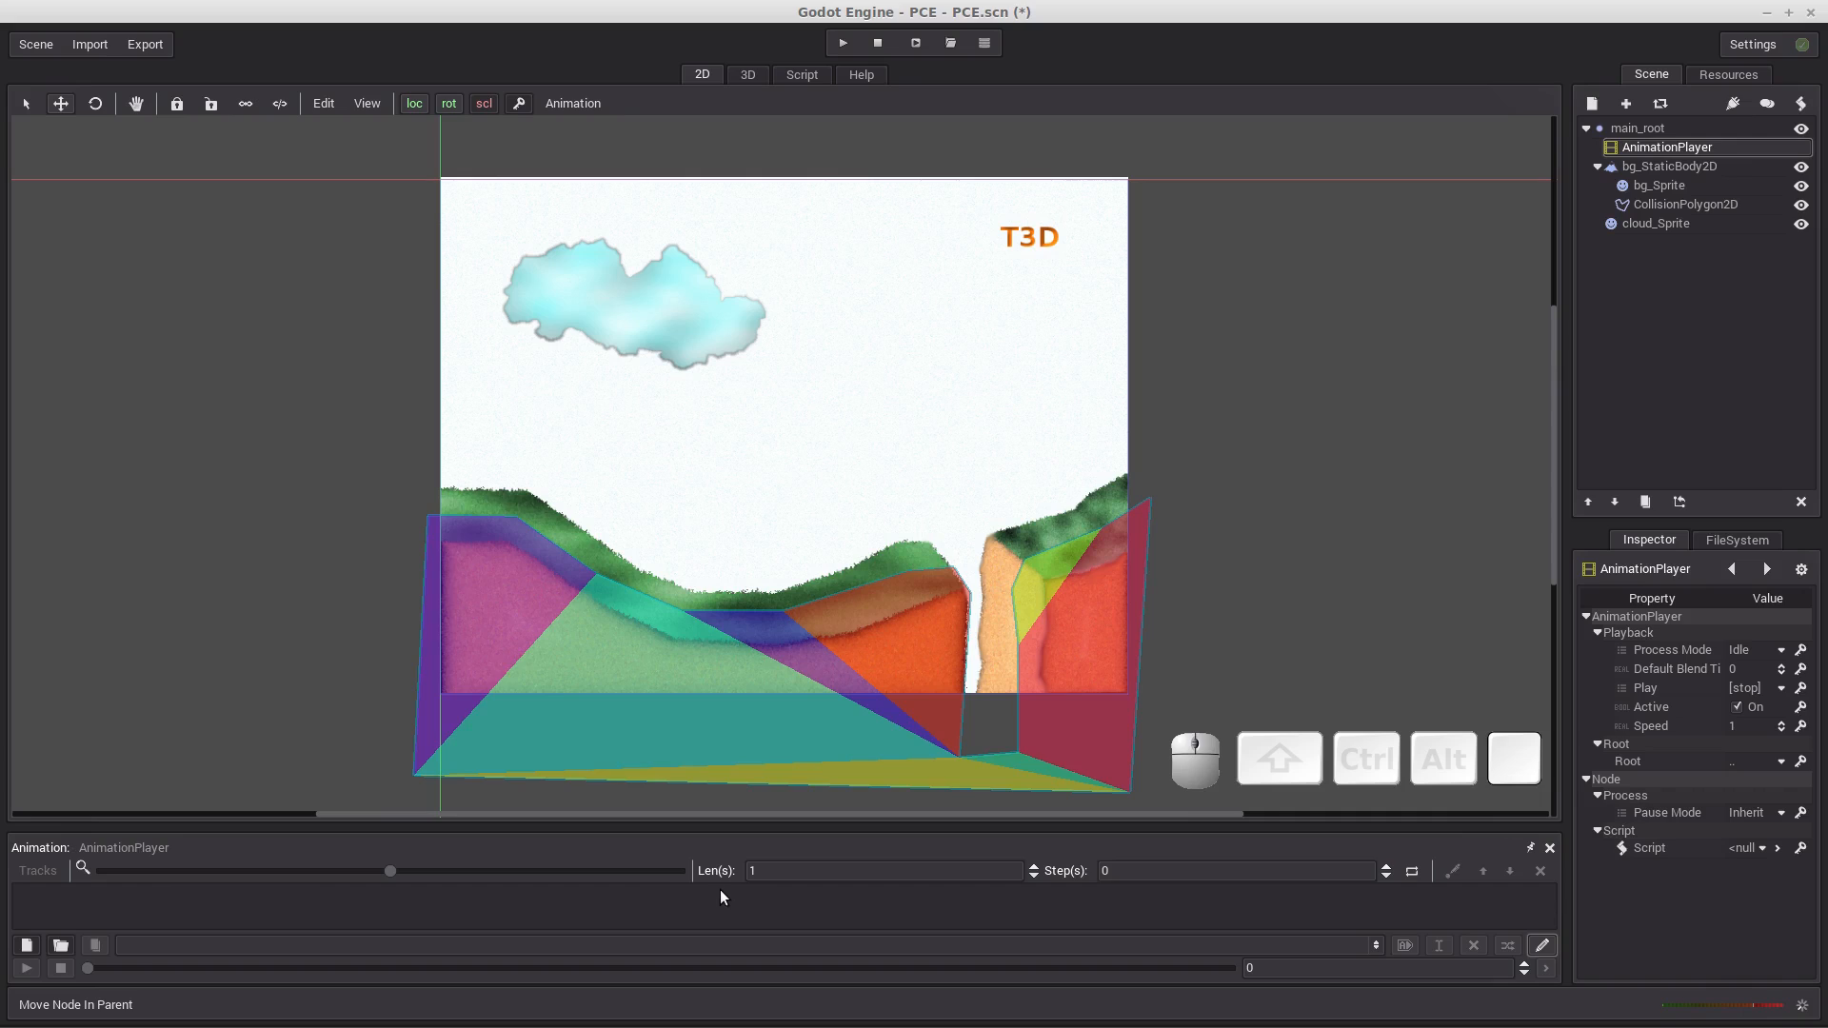
{"action": "left_click", "coordinate": [25, 946]}
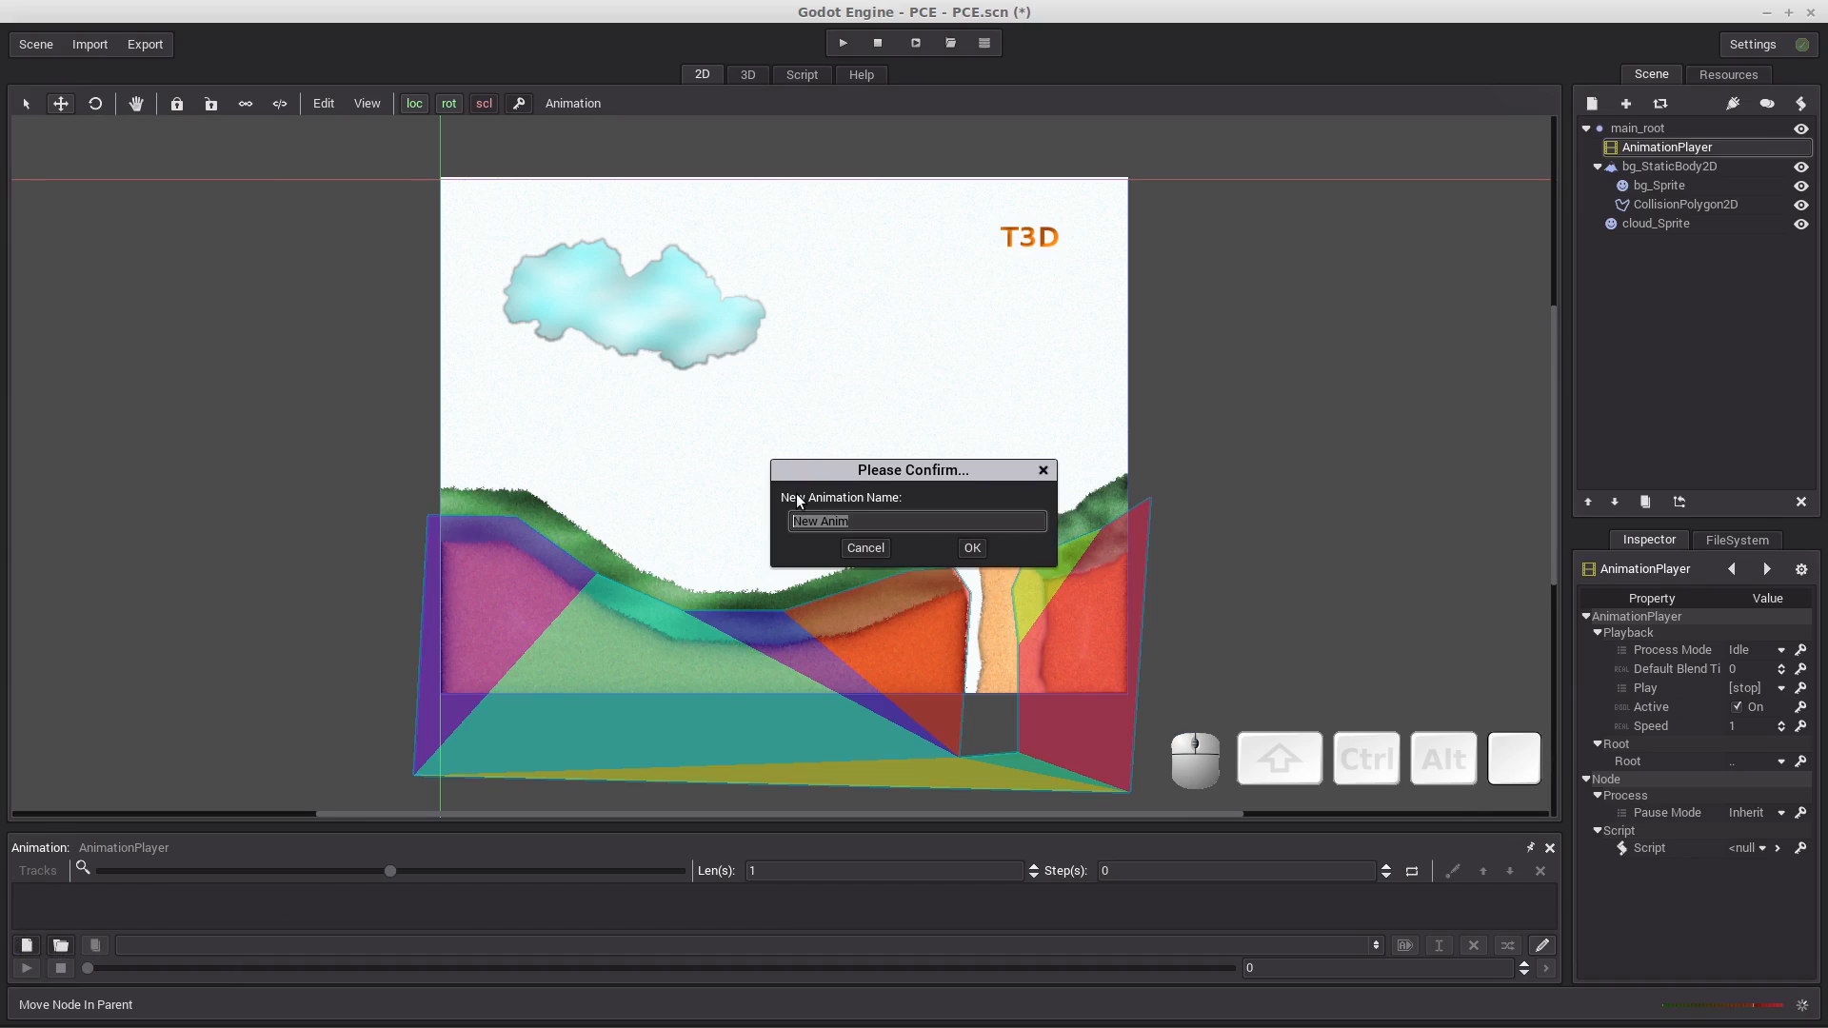
{"action": "type", "text": "cloud"}
{"action": "key", "text": "Return"}
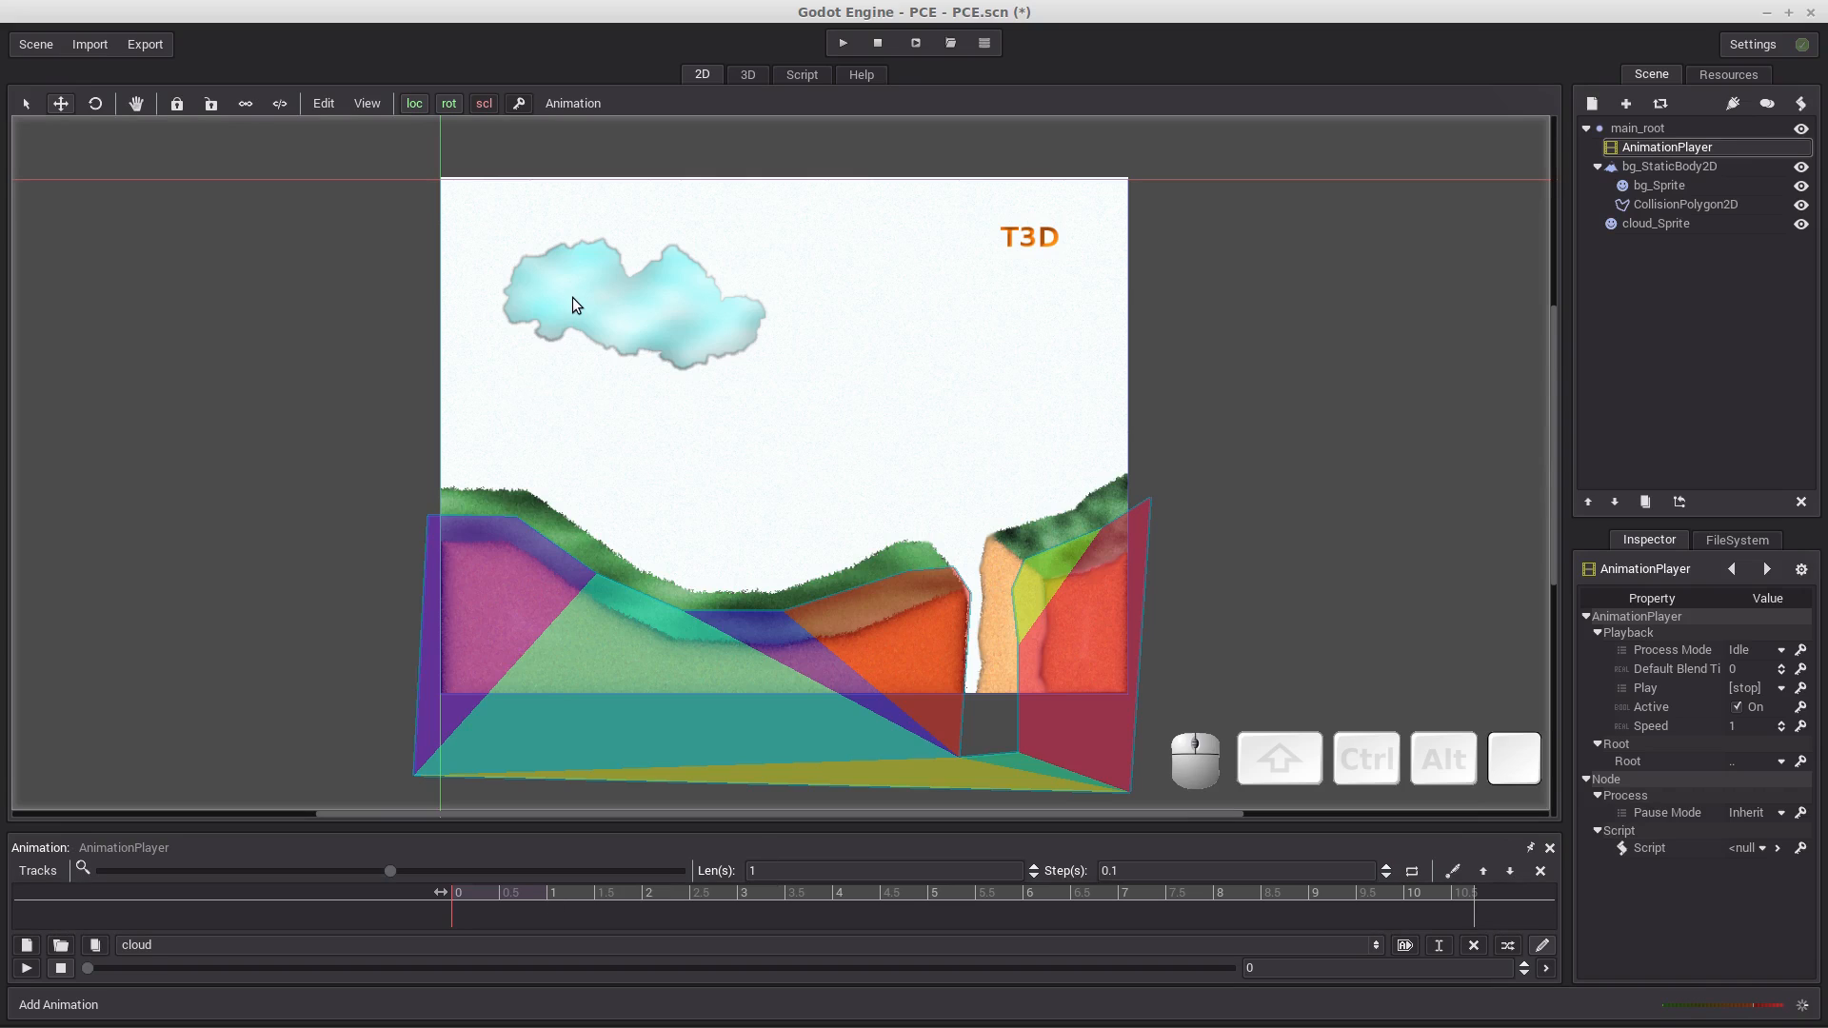
Set the length of the cloud animation to 20 seconds.
{"action": "left_click", "coordinate": [757, 871]}
{"action": "key", "text": "BackSpace"}
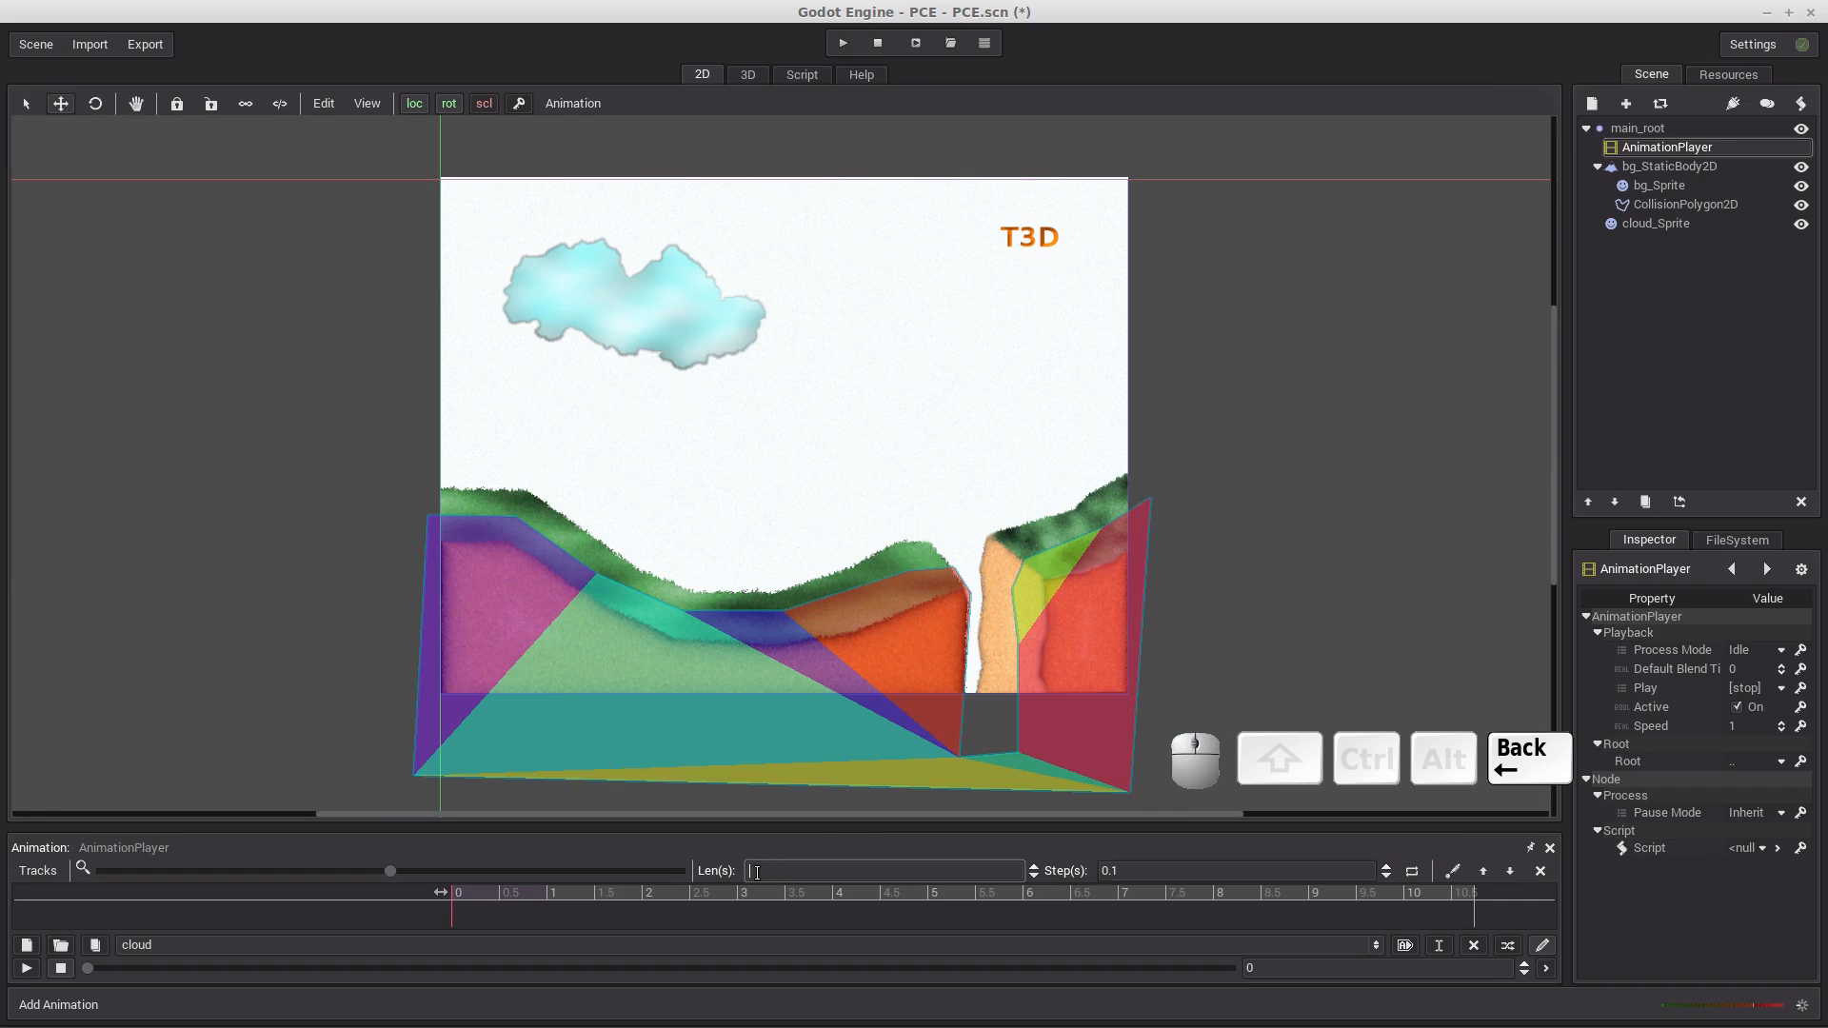
{"action": "type", "text": "20"}
{"action": "key", "text": "Return"}
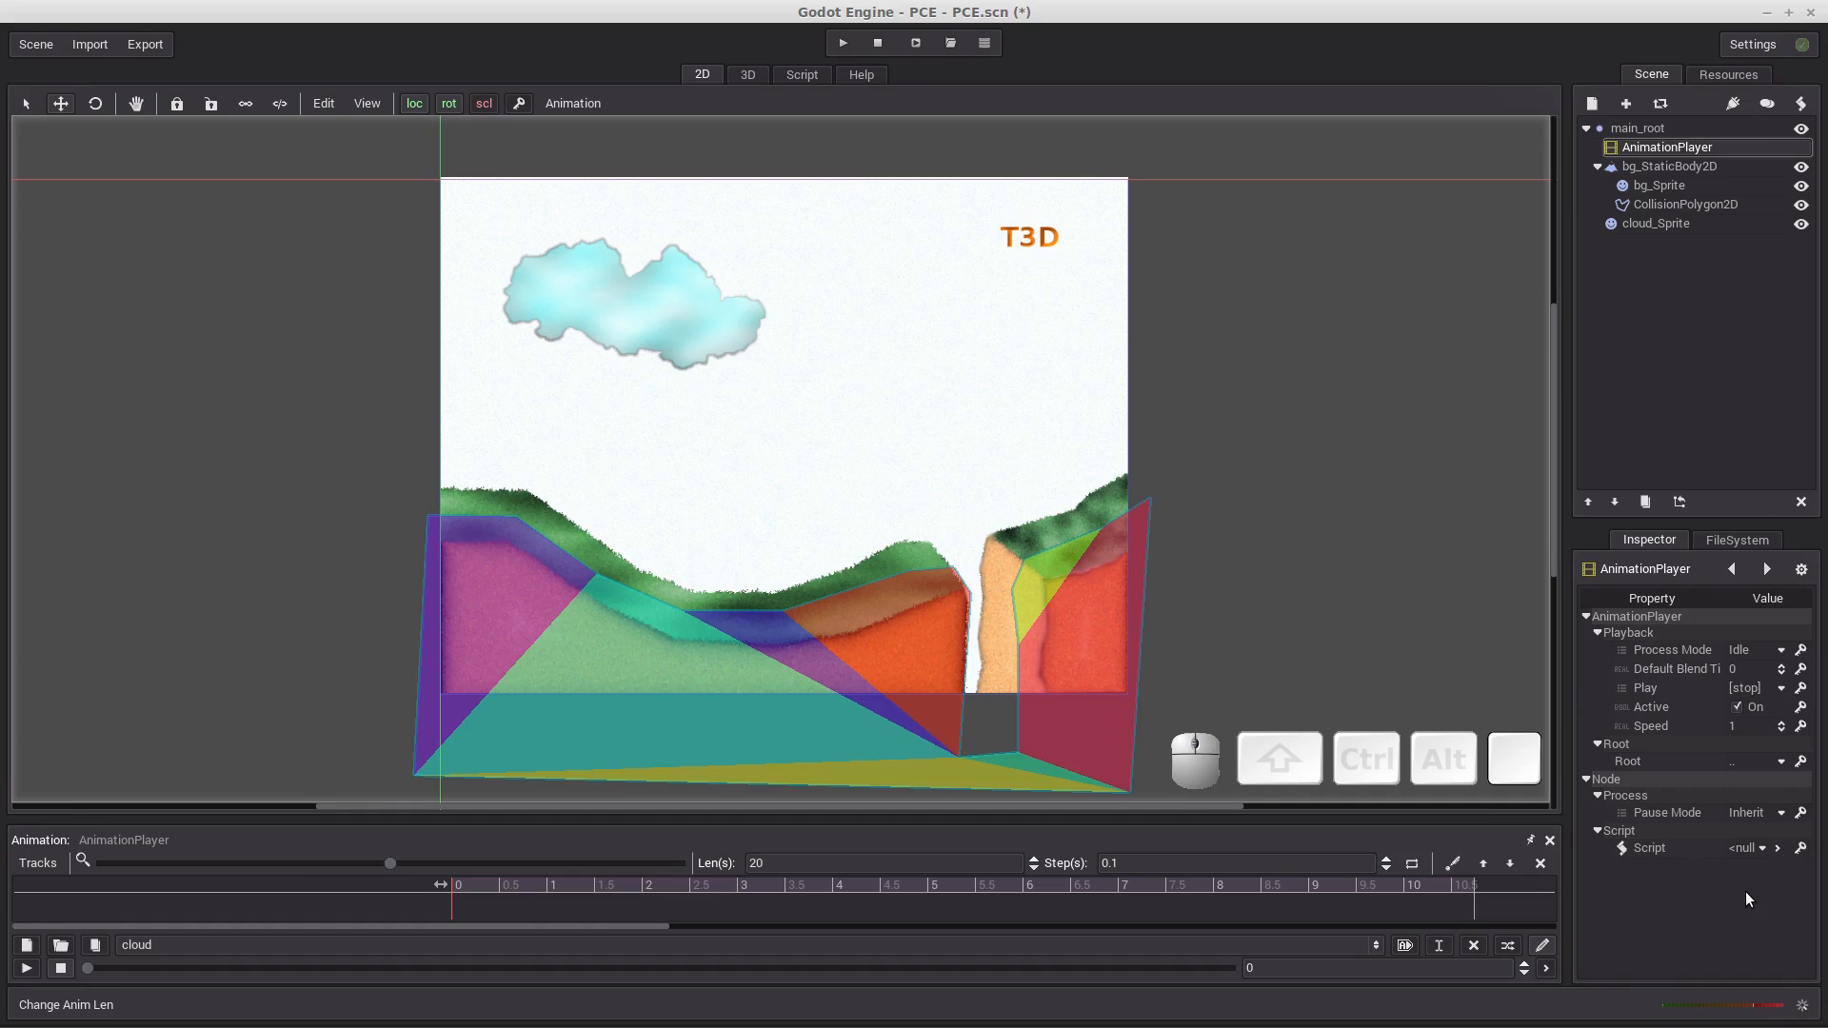
Create a new position track for cloud_Sprite with a key at its current position at 0 seconds.
{"action": "left_click", "coordinate": [1659, 166]}
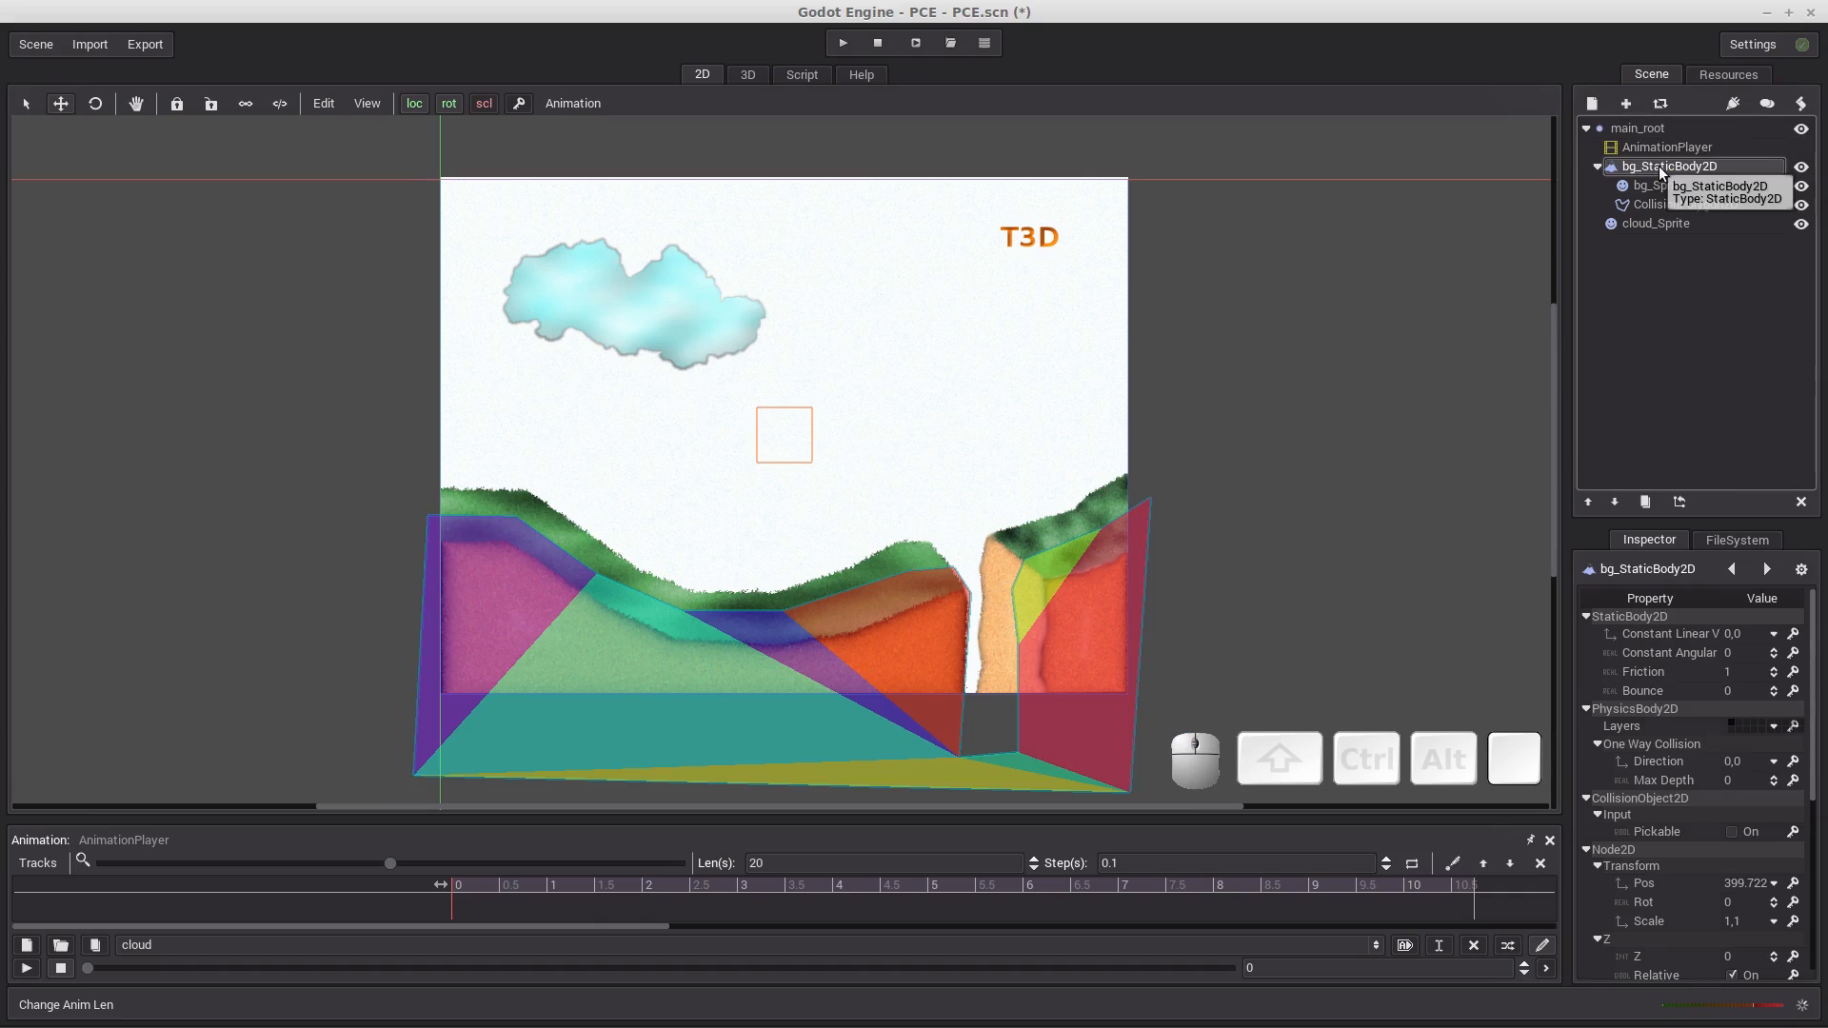
{"action": "left_click", "coordinate": [1657, 227]}
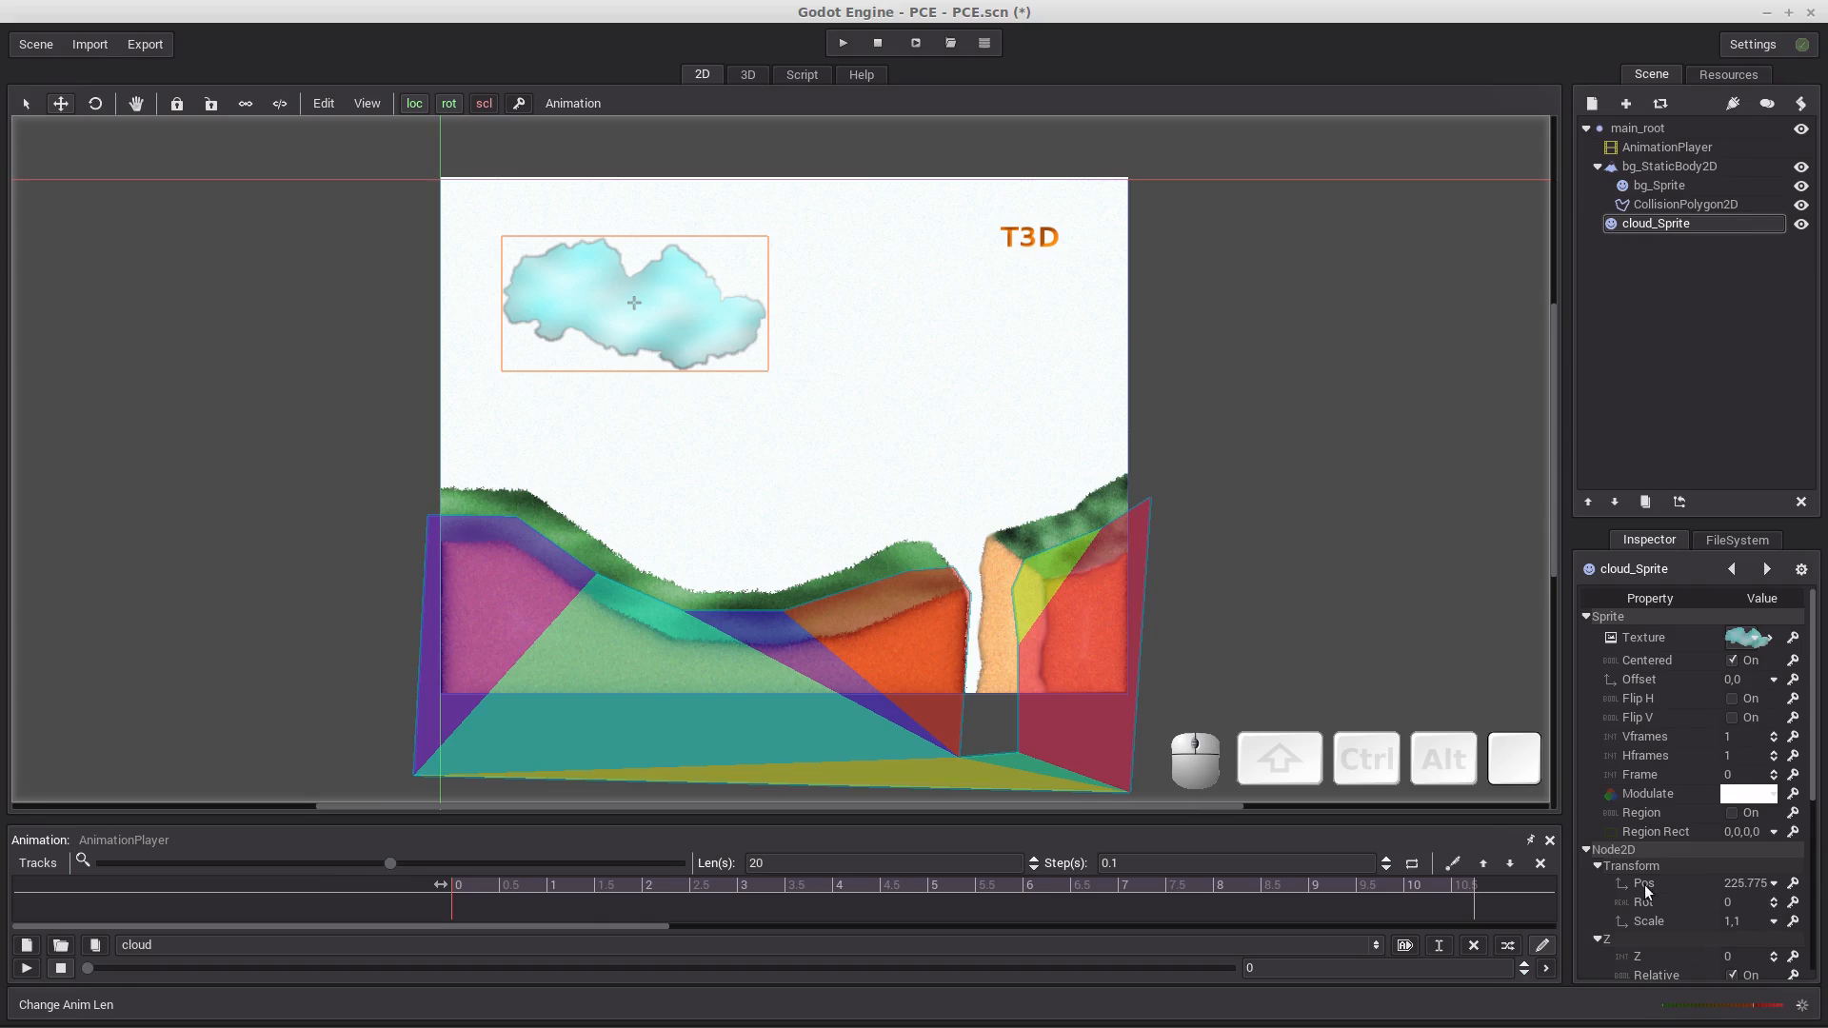
{"action": "left_click", "coordinate": [1793, 885]}
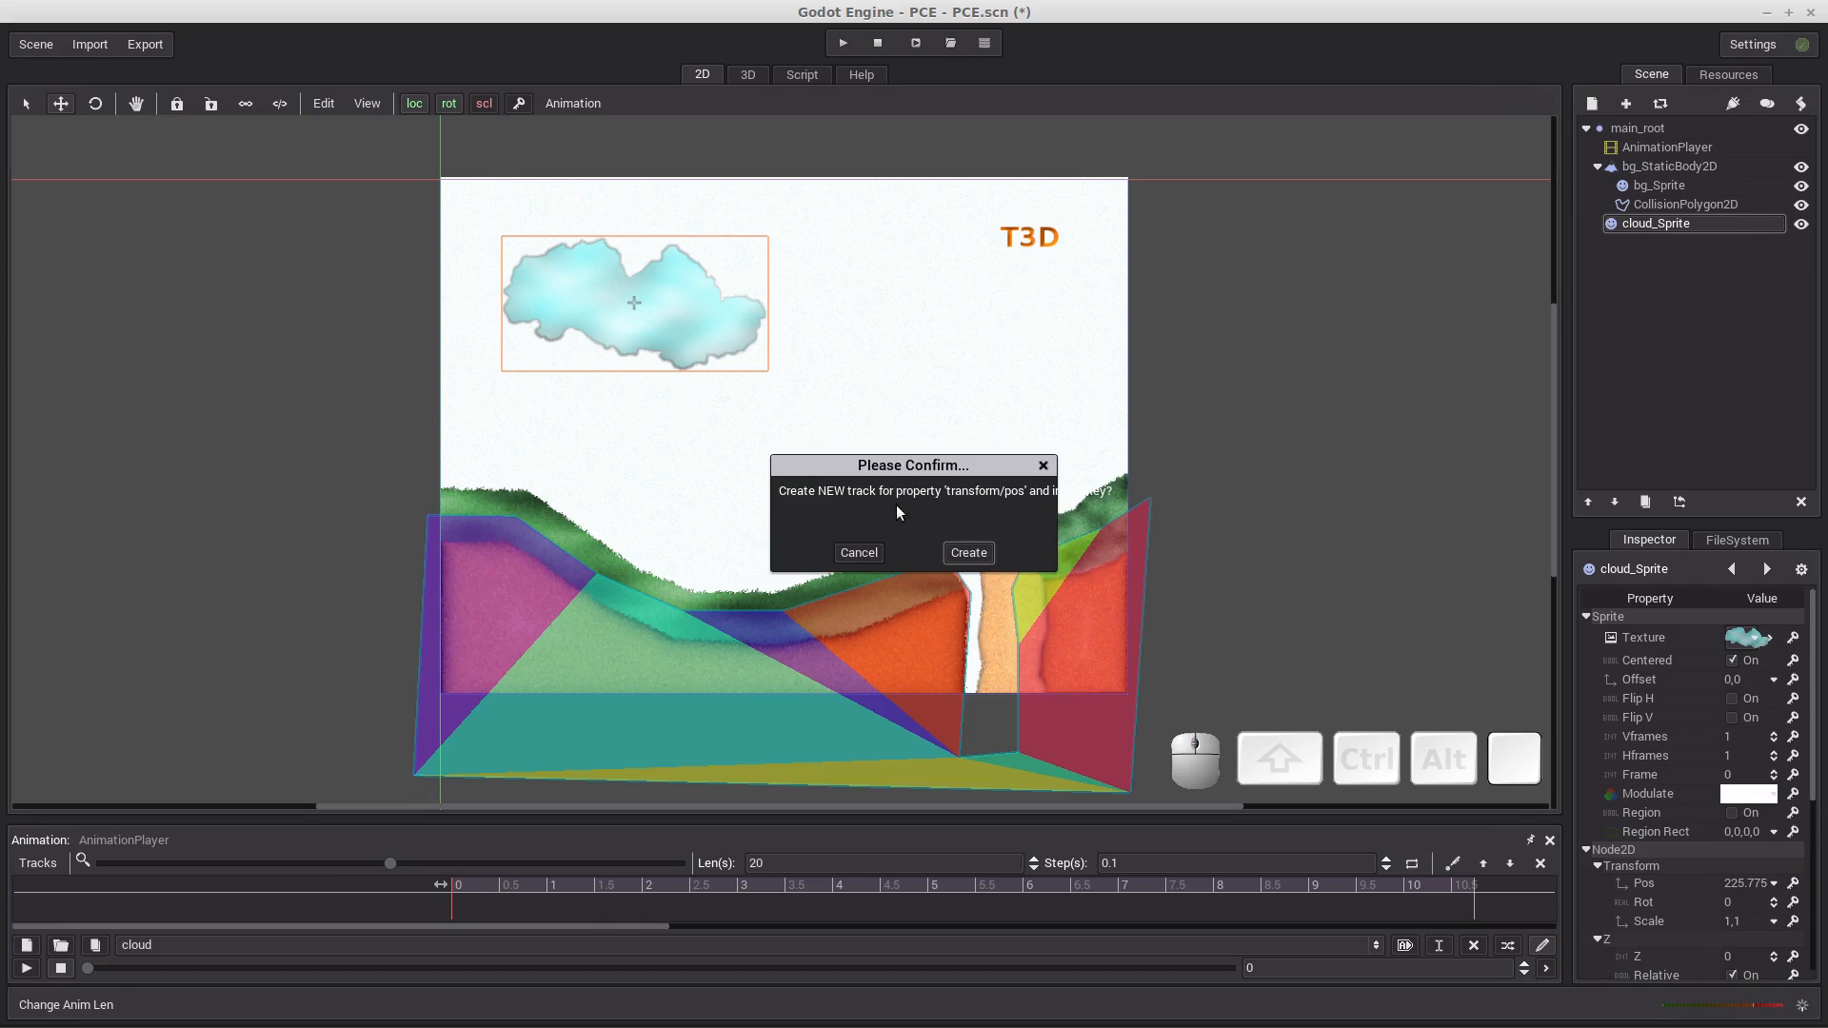
{"action": "left_click", "coordinate": [968, 551]}
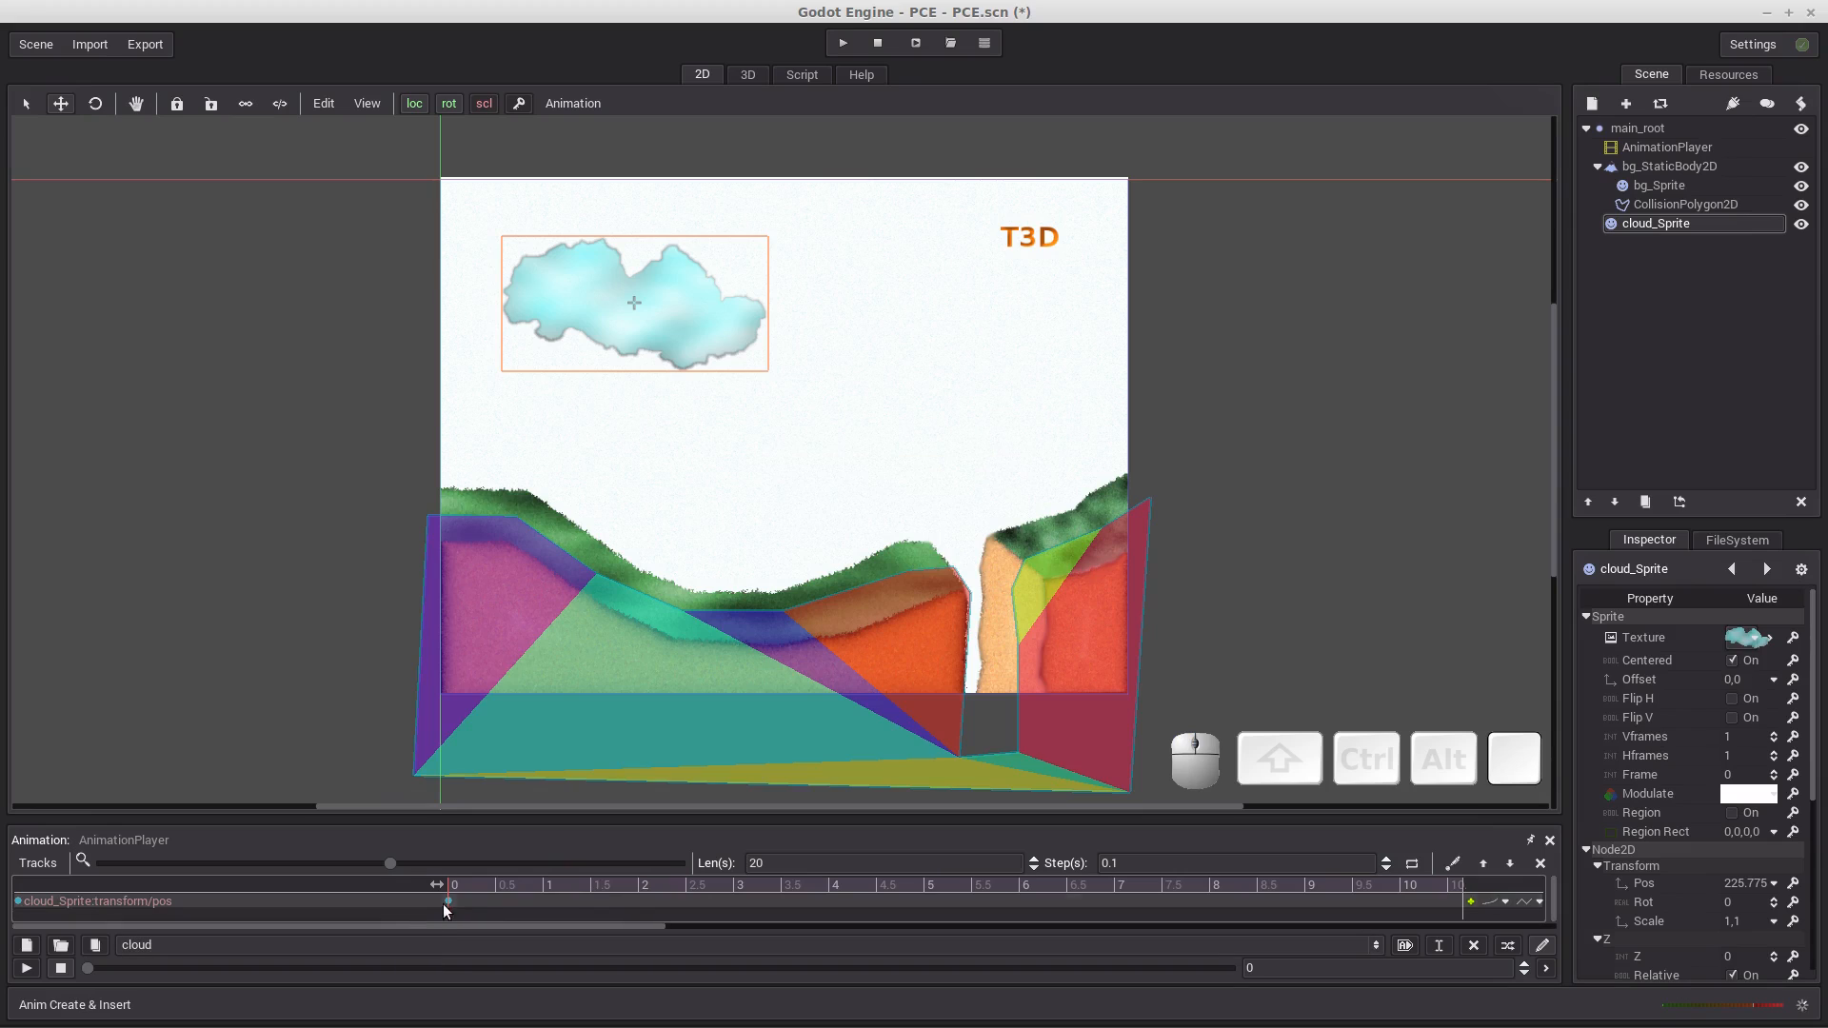
Insert a position key for cloud_Sprite at 20 seconds without moving it, and preview the animation.
{"action": "mouse_move", "coordinate": [449, 900]}
{"action": "left_click_drag", "start_coordinate": [609, 928], "coordinate": [1448, 924]}
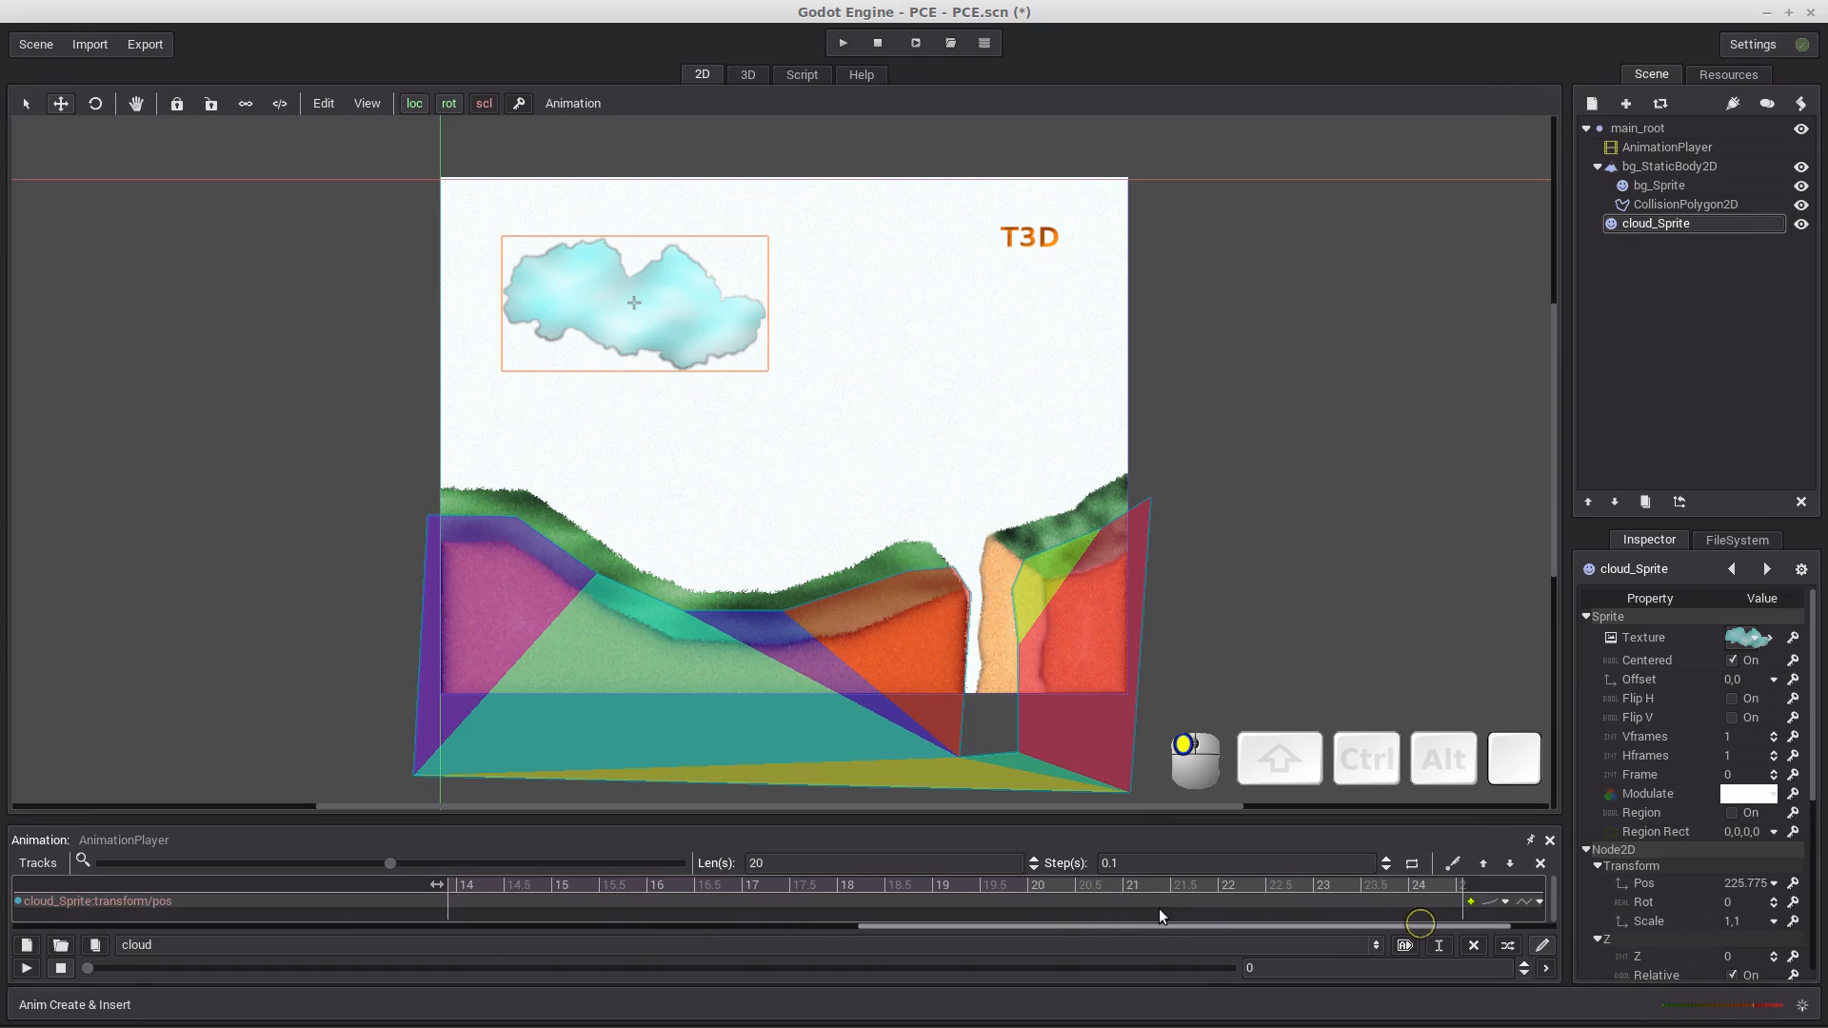
{"action": "left_click", "coordinate": [1259, 967]}
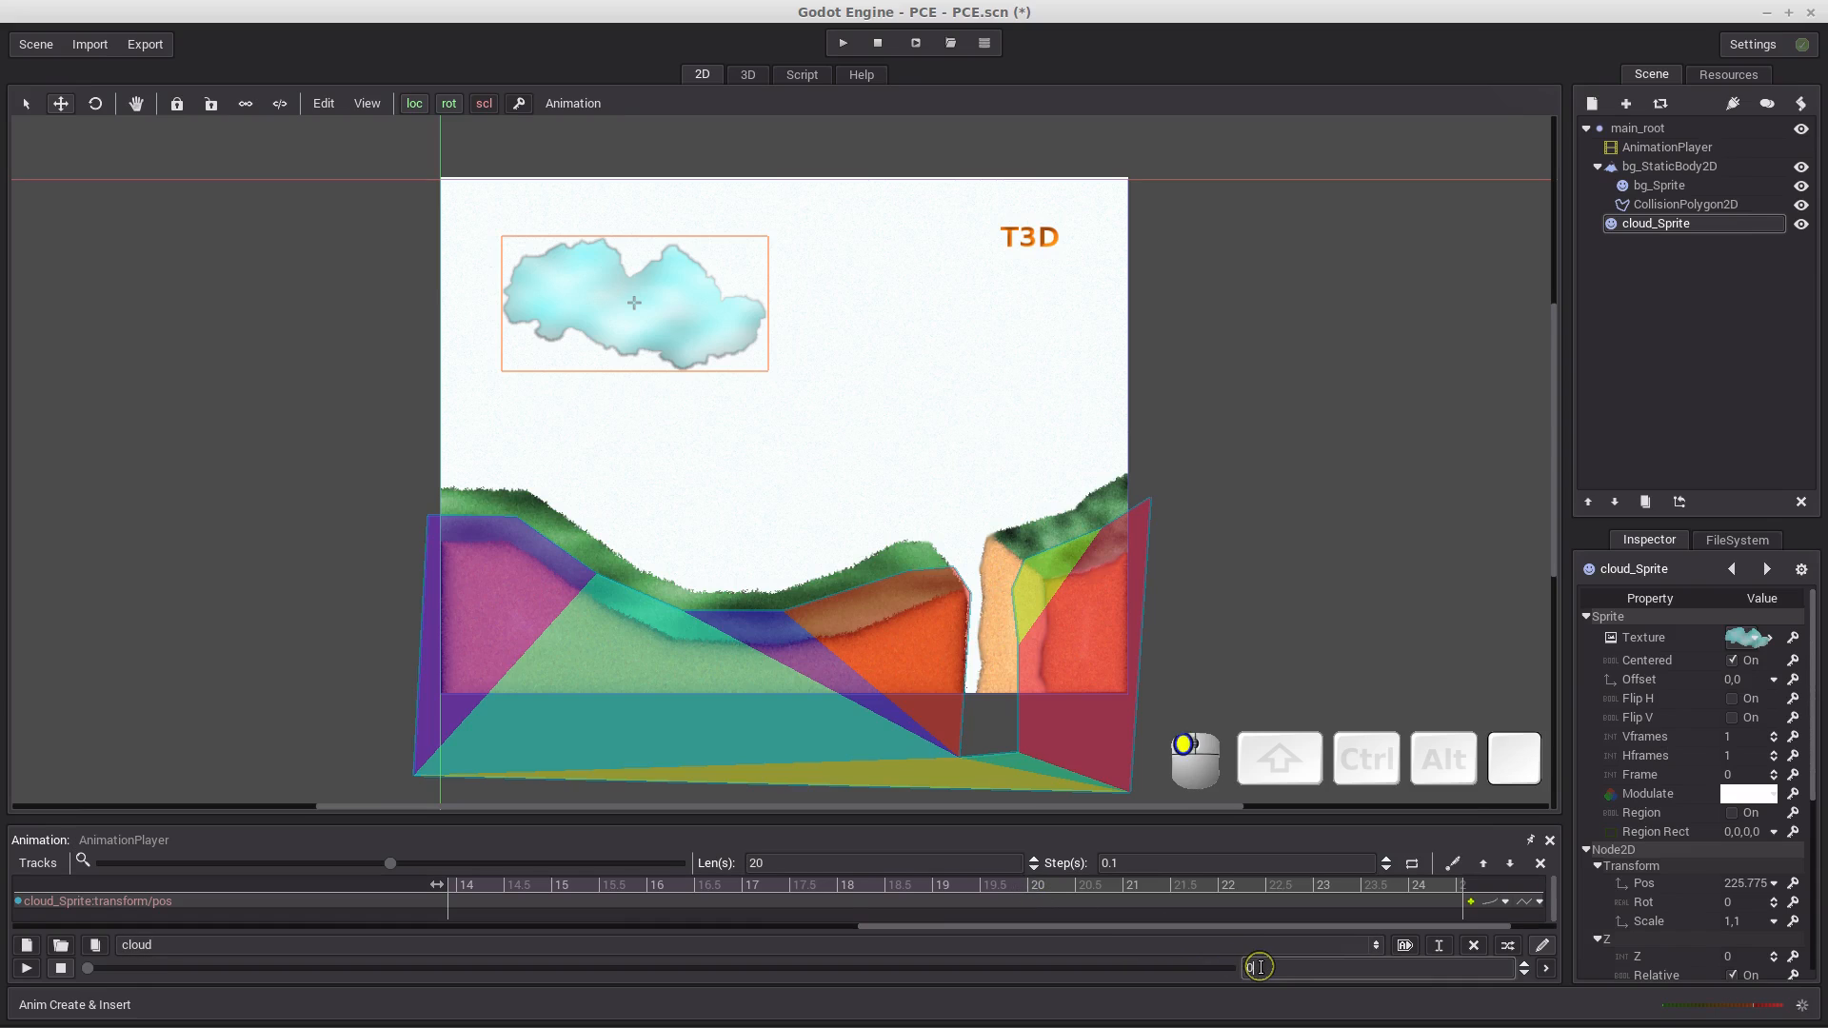
{"action": "key", "text": "BackSpace"}
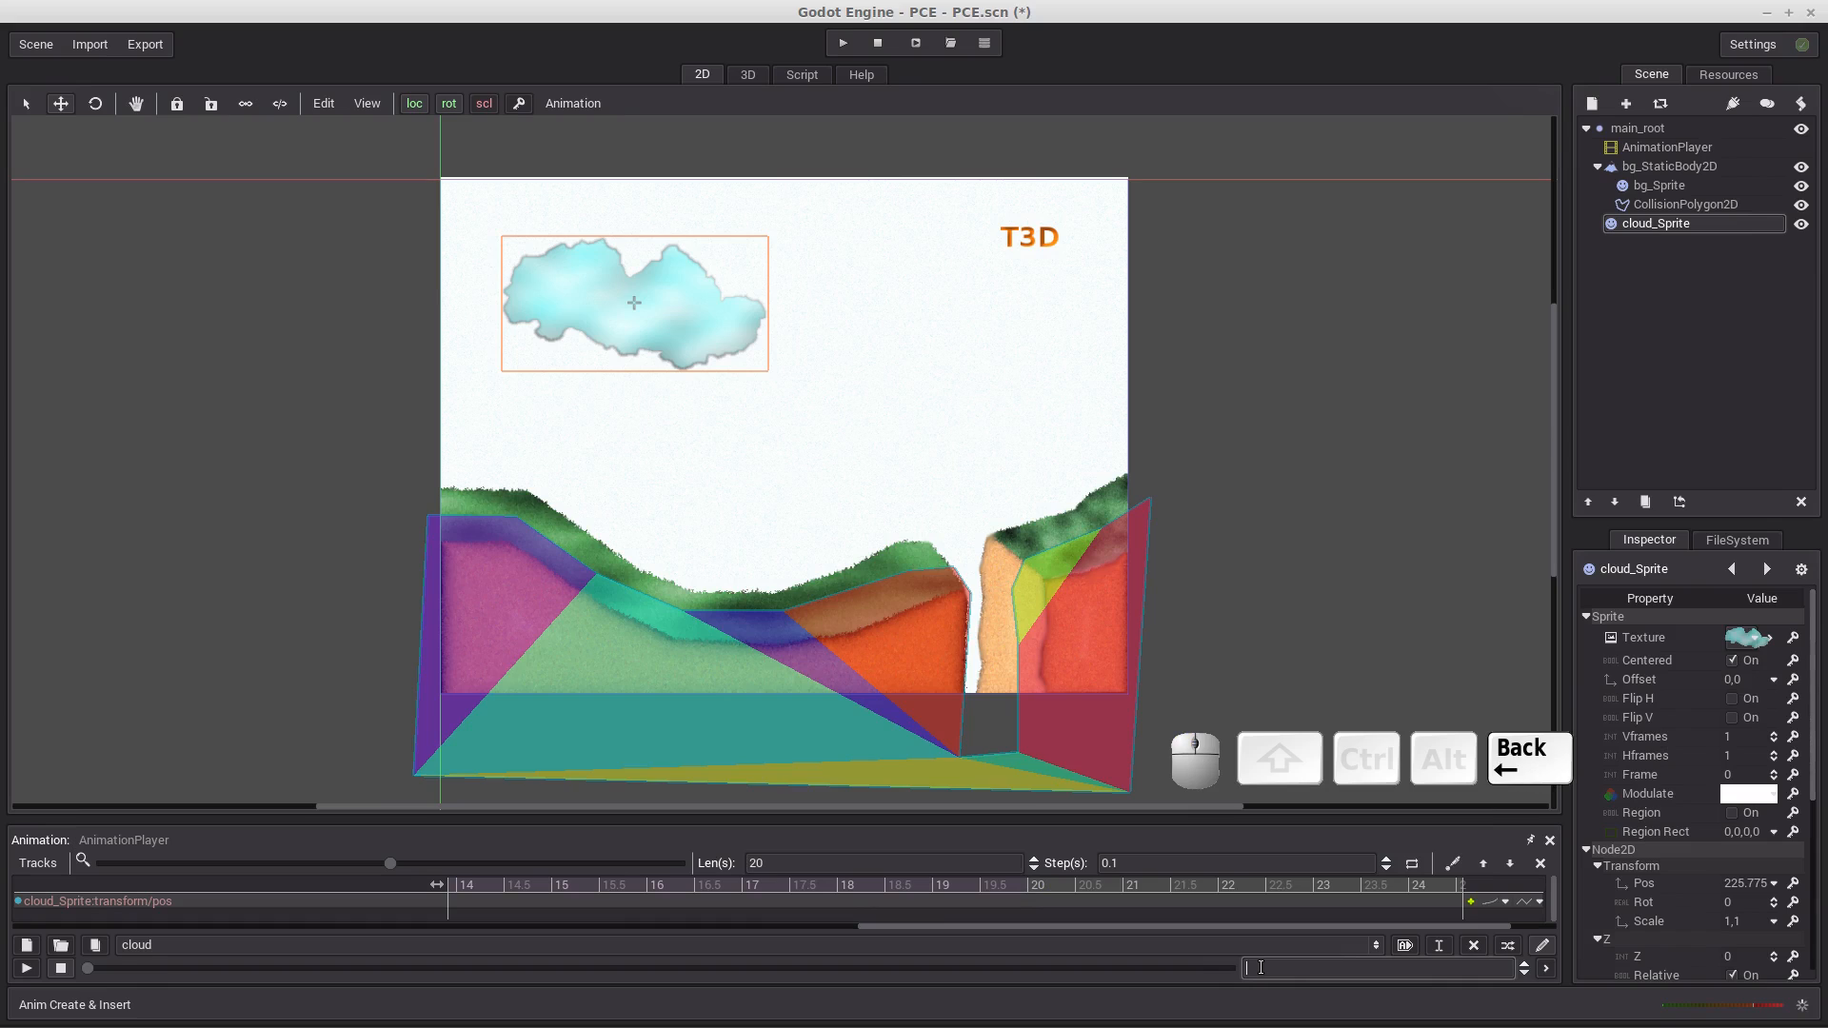
{"action": "type", "text": "20"}
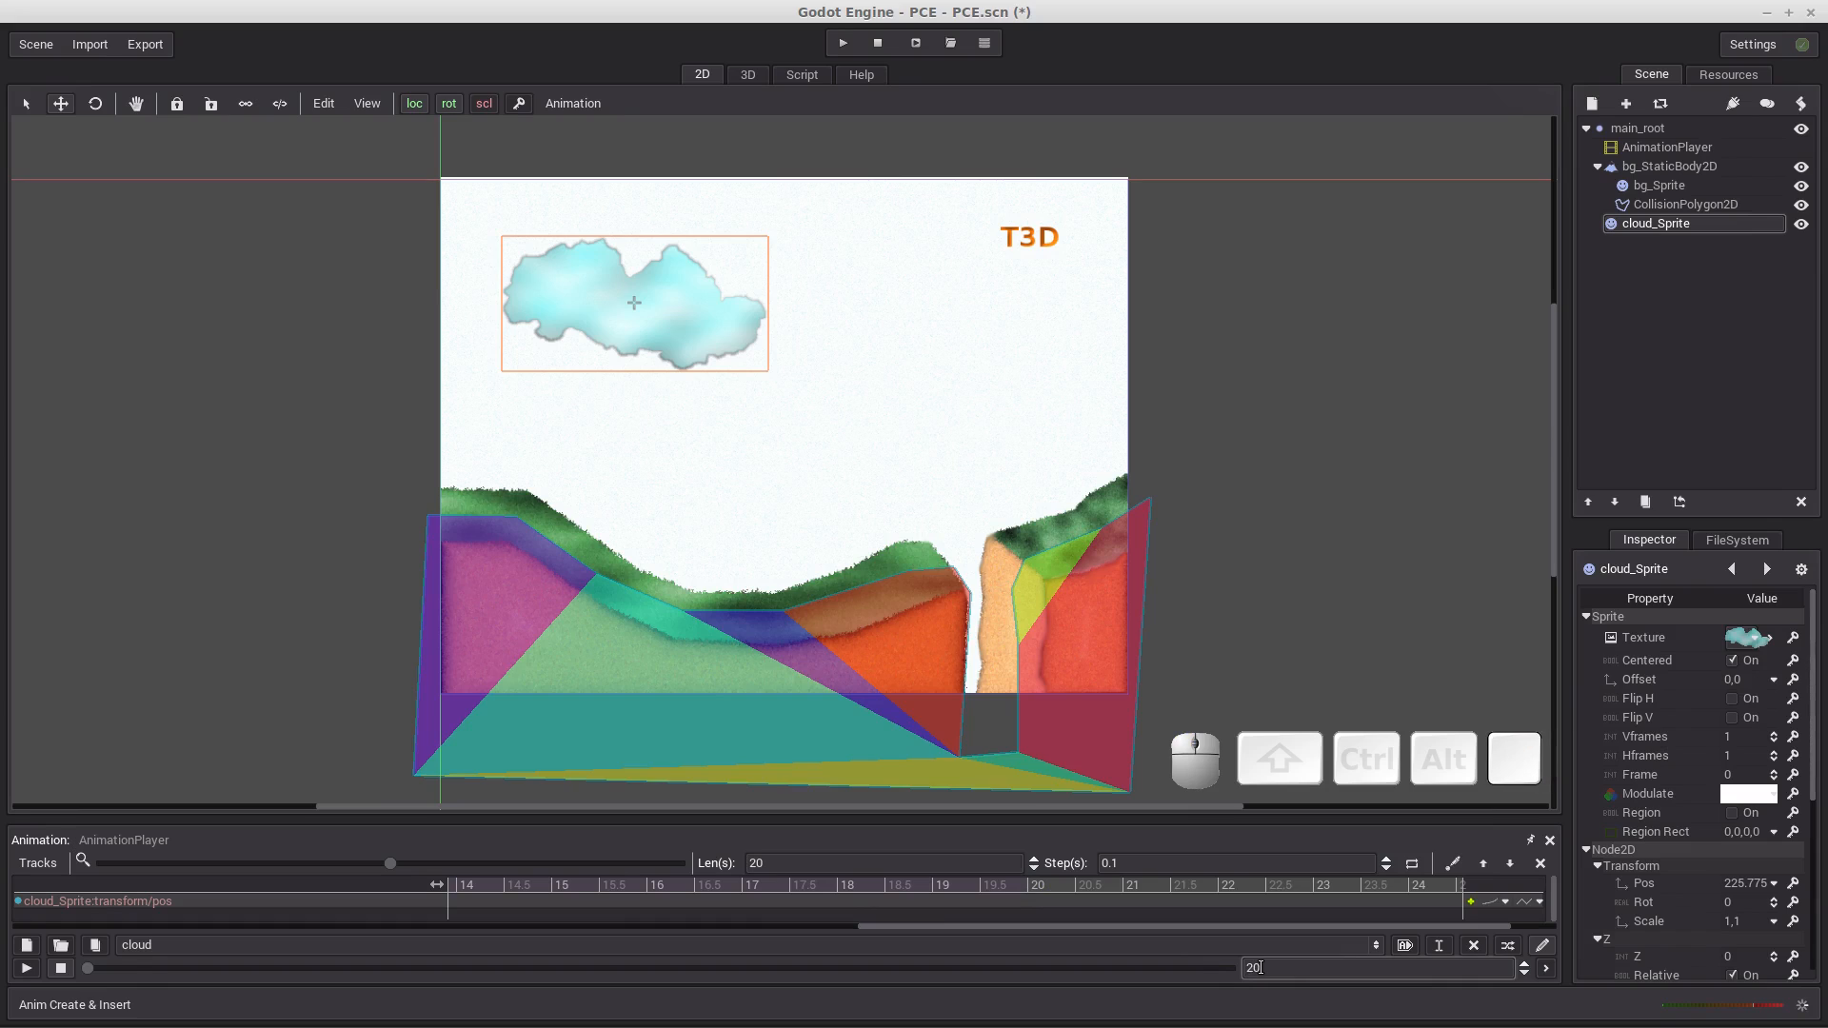
{"action": "key", "text": "Return"}
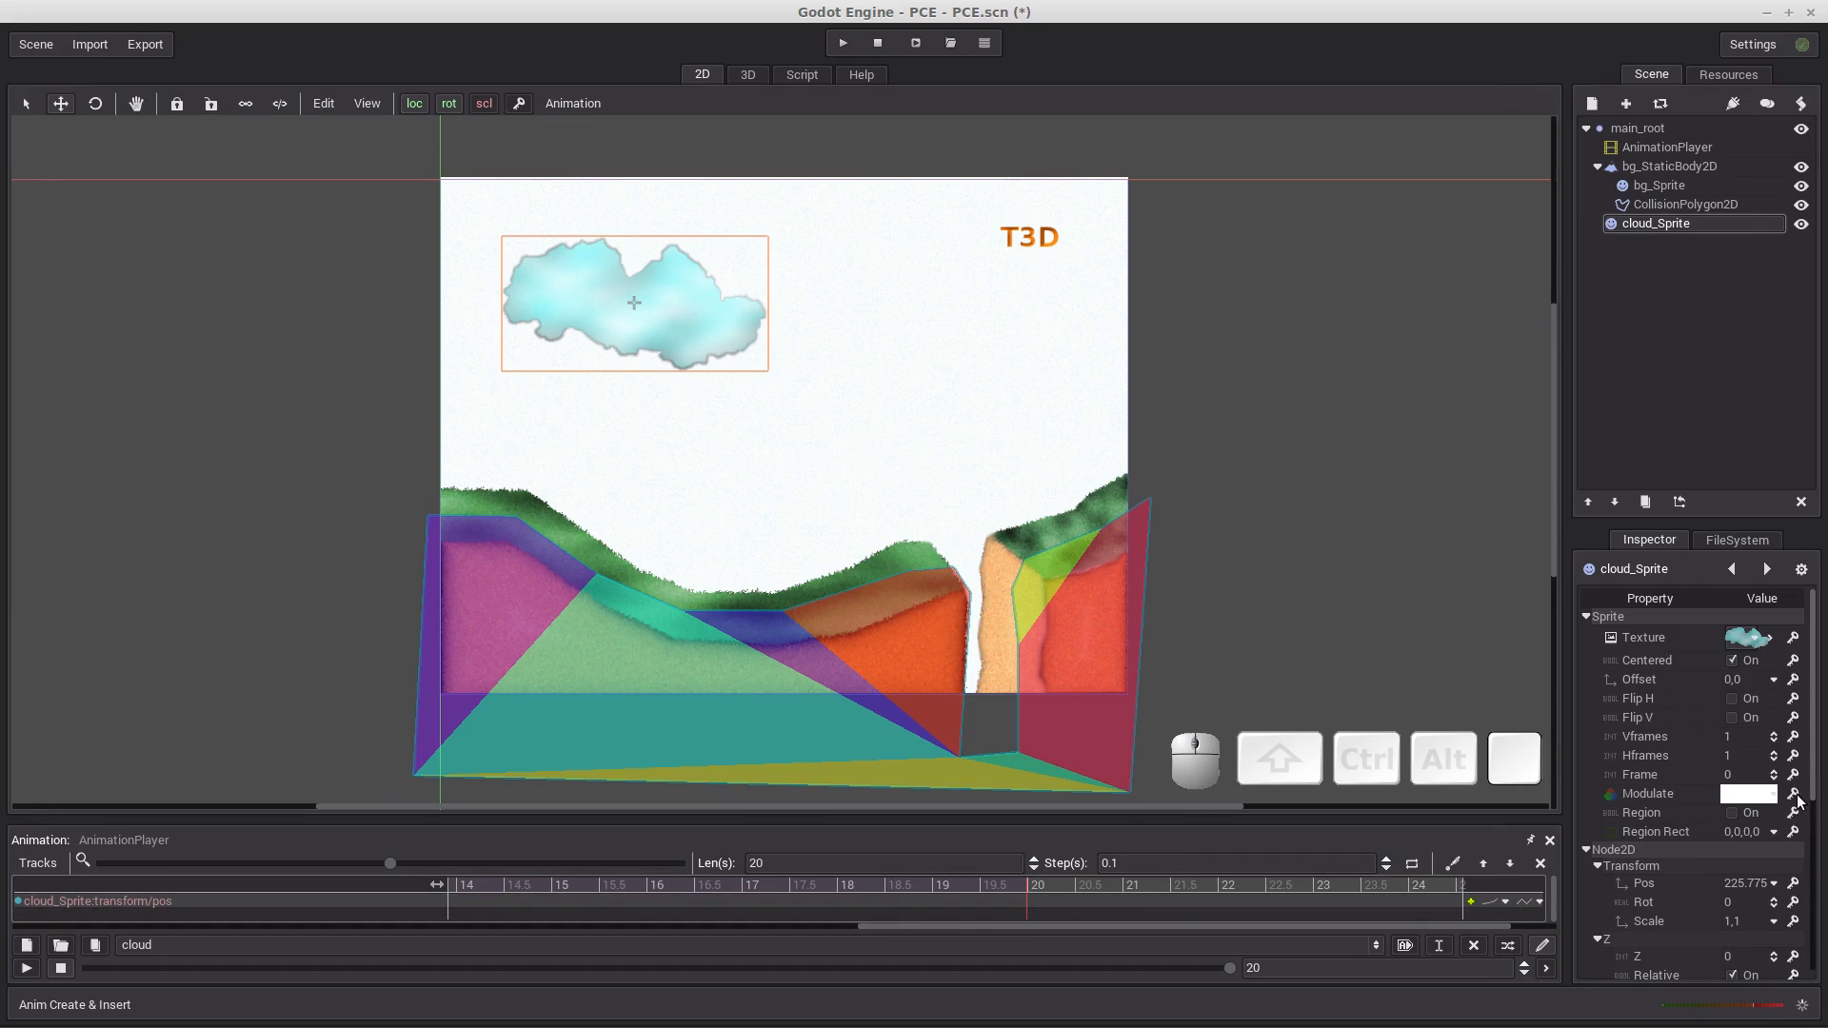
{"action": "left_click", "coordinate": [1794, 883]}
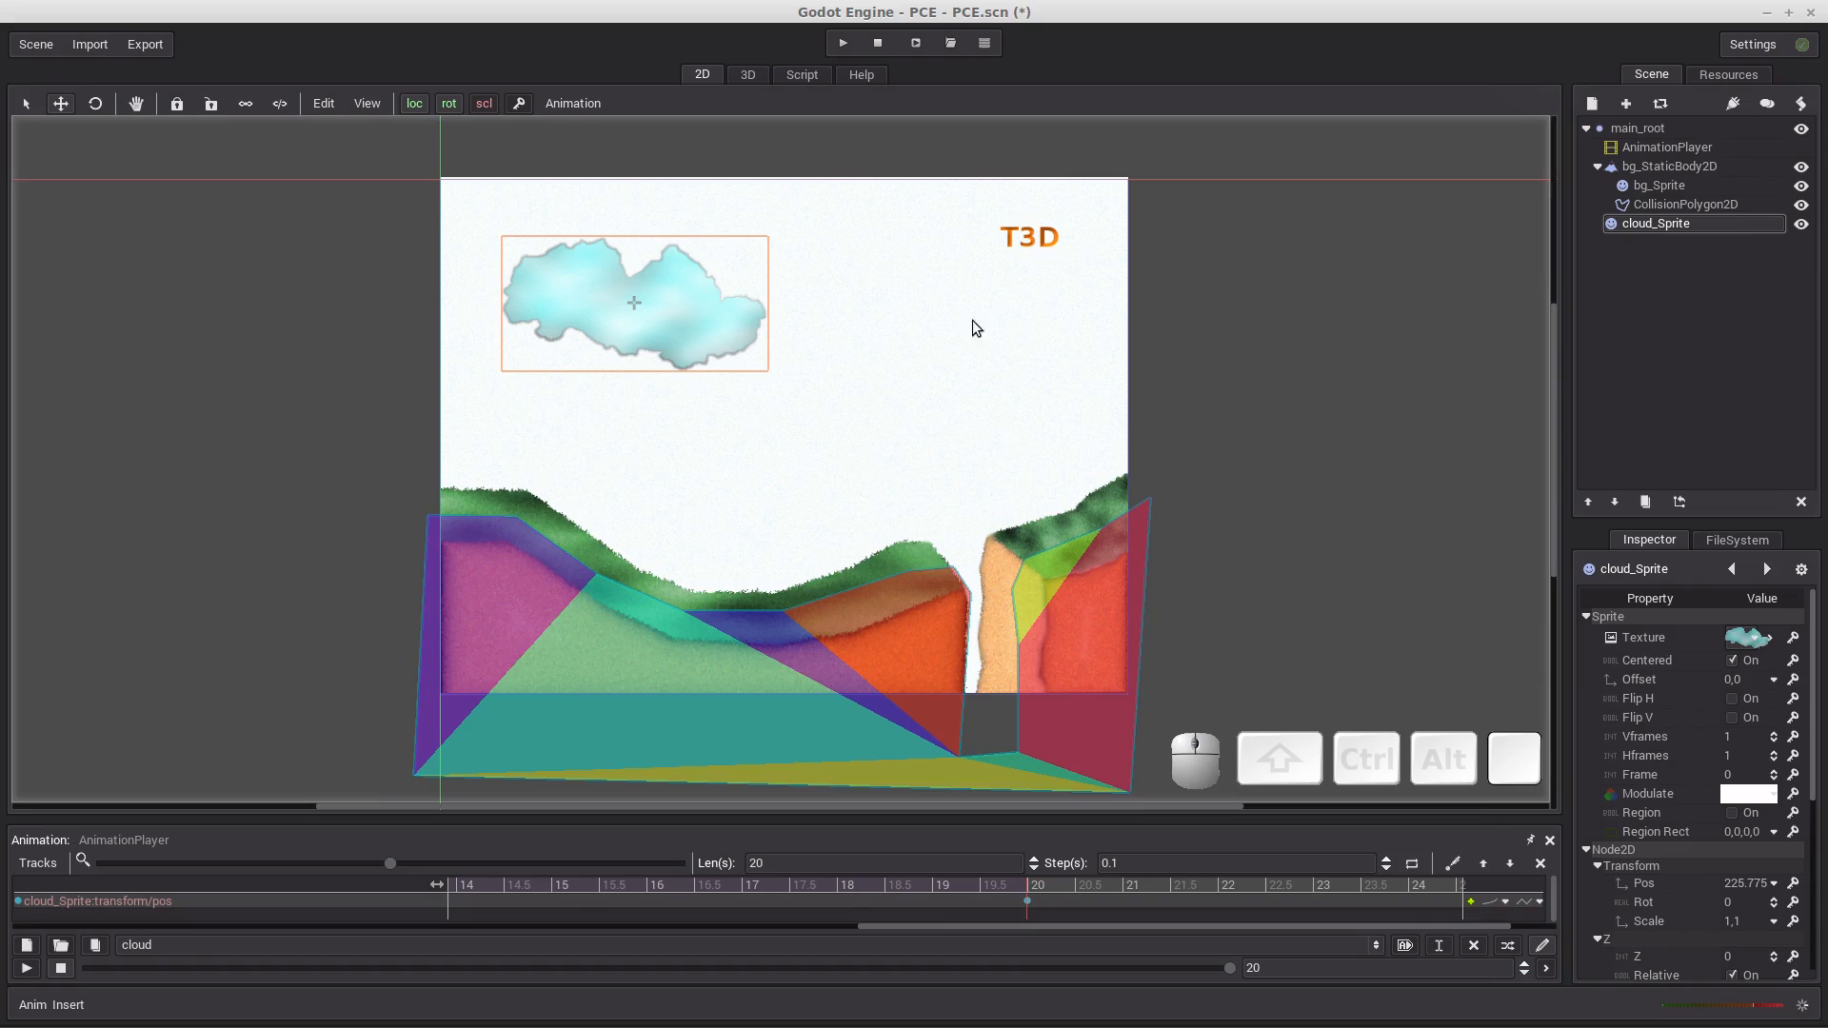
{"action": "left_click", "coordinate": [26, 968]}
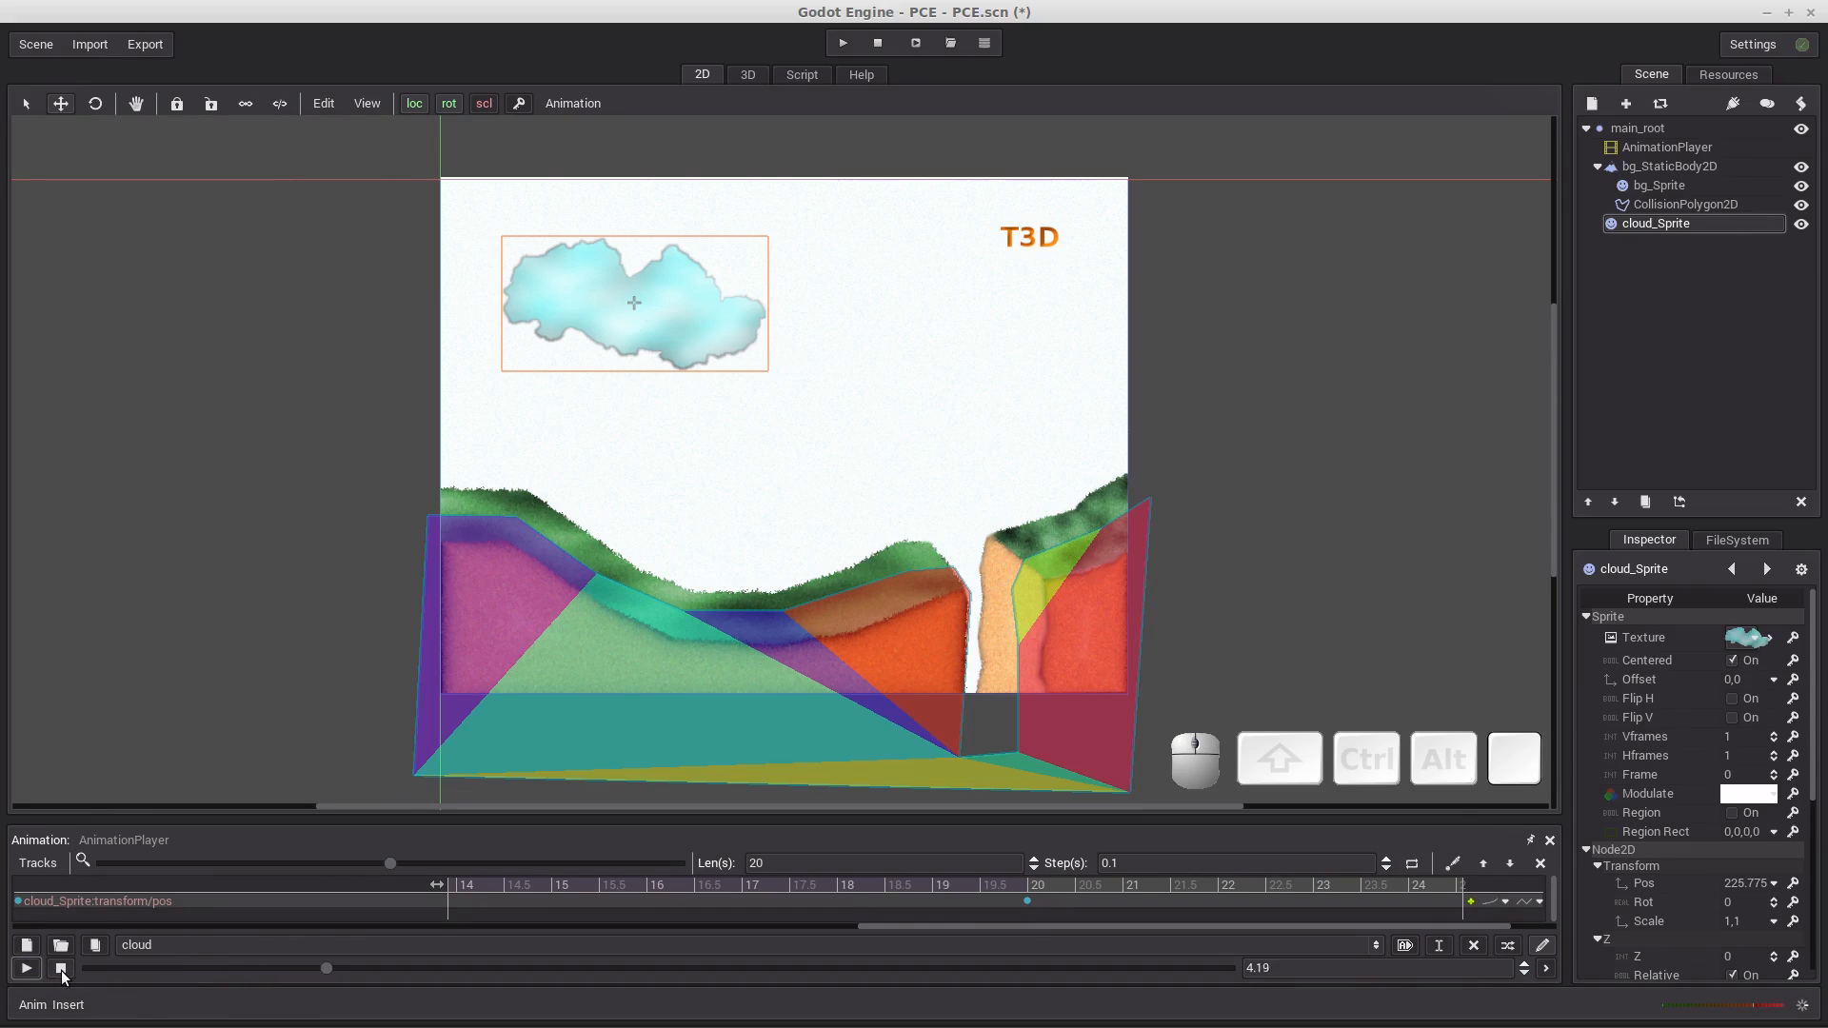
{"action": "left_click", "coordinate": [61, 968]}
At 20 seconds, move cloud_Sprite horizontally to about x 558, y 147, near the T3D logo, and key its position.
{"action": "left_click", "coordinate": [1275, 973]}
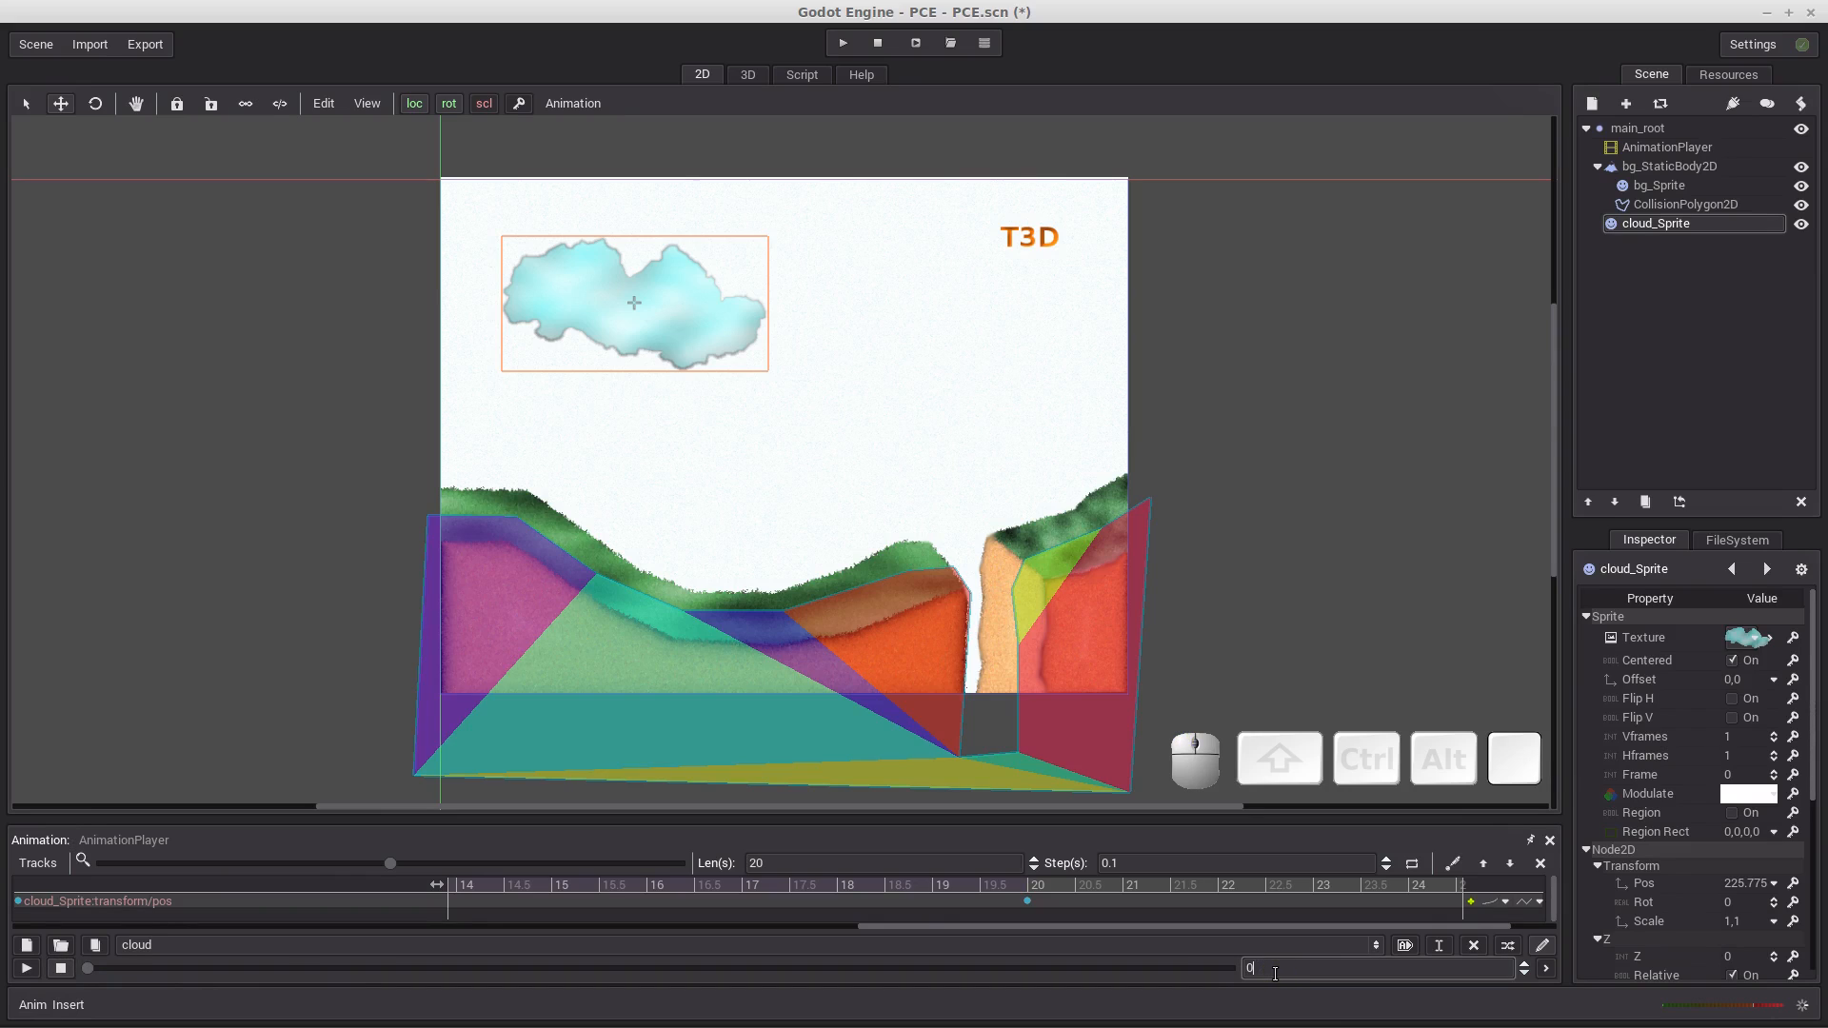
{"action": "key", "text": "BackSpace"}
{"action": "type", "text": "20"}
{"action": "key", "text": "Return"}
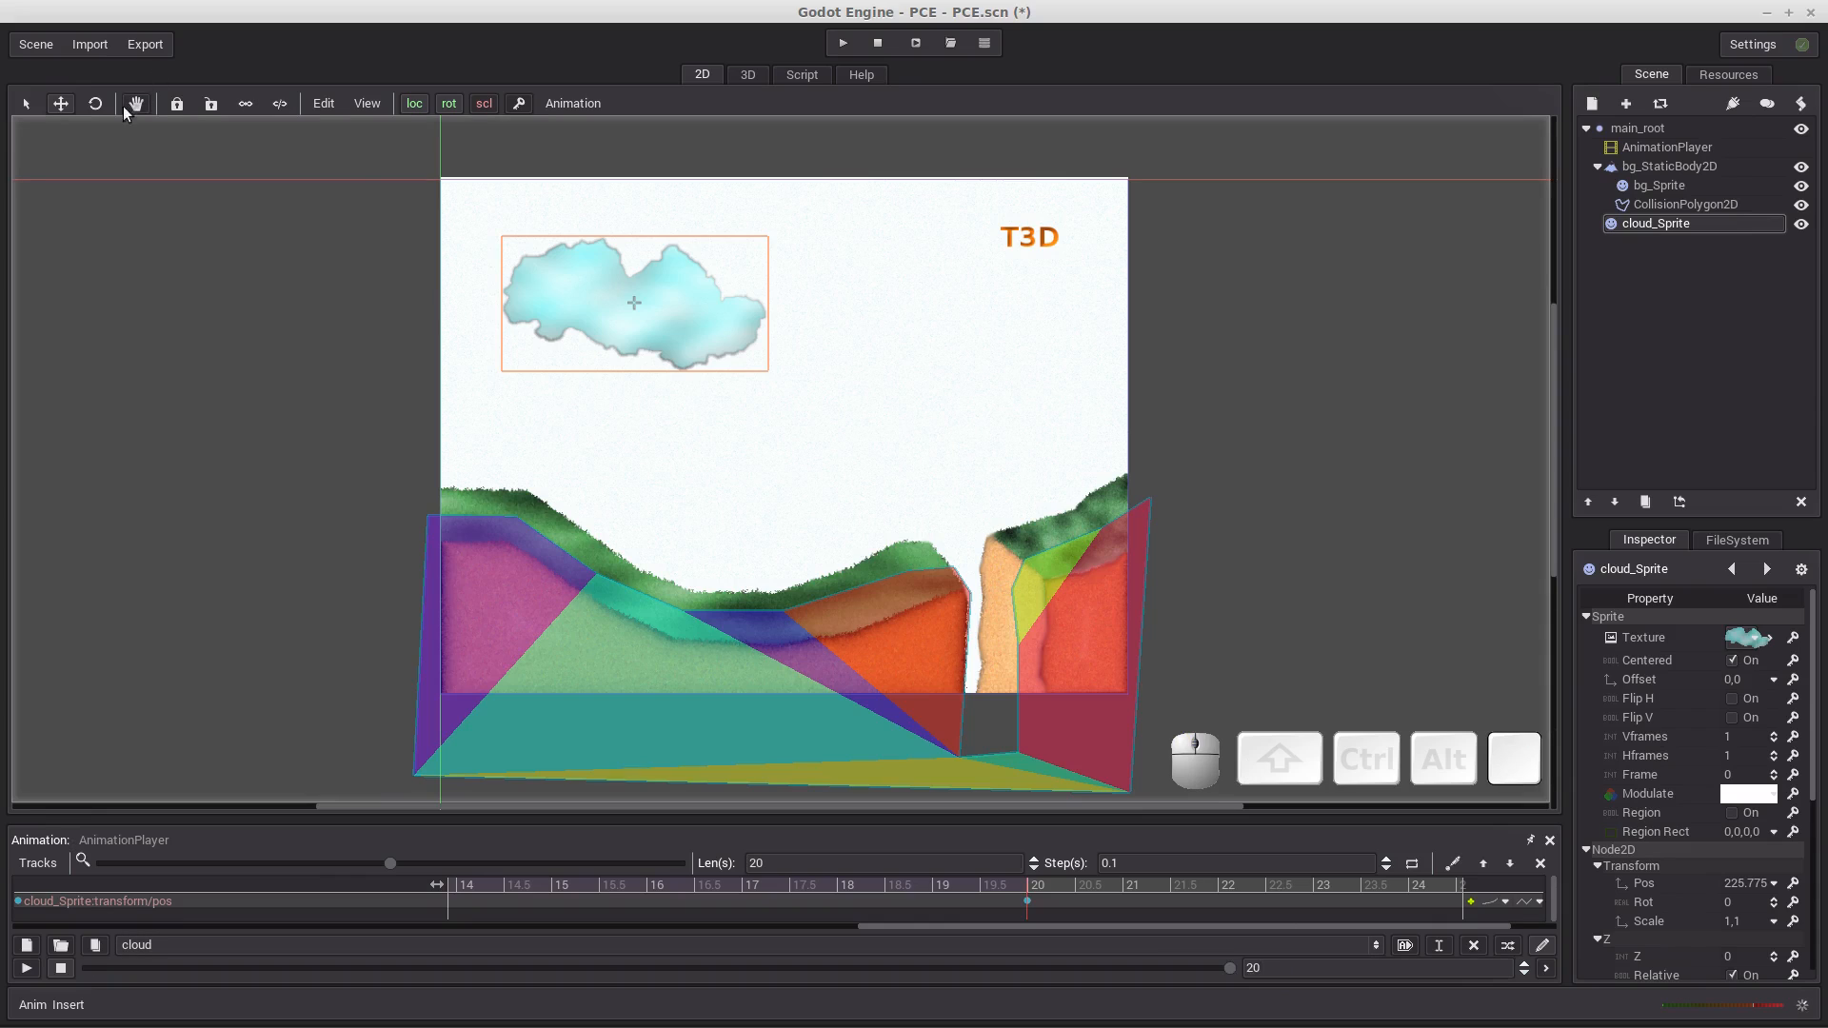
{"action": "left_click_drag", "start_coordinate": [583, 295], "coordinate": [869, 297]}
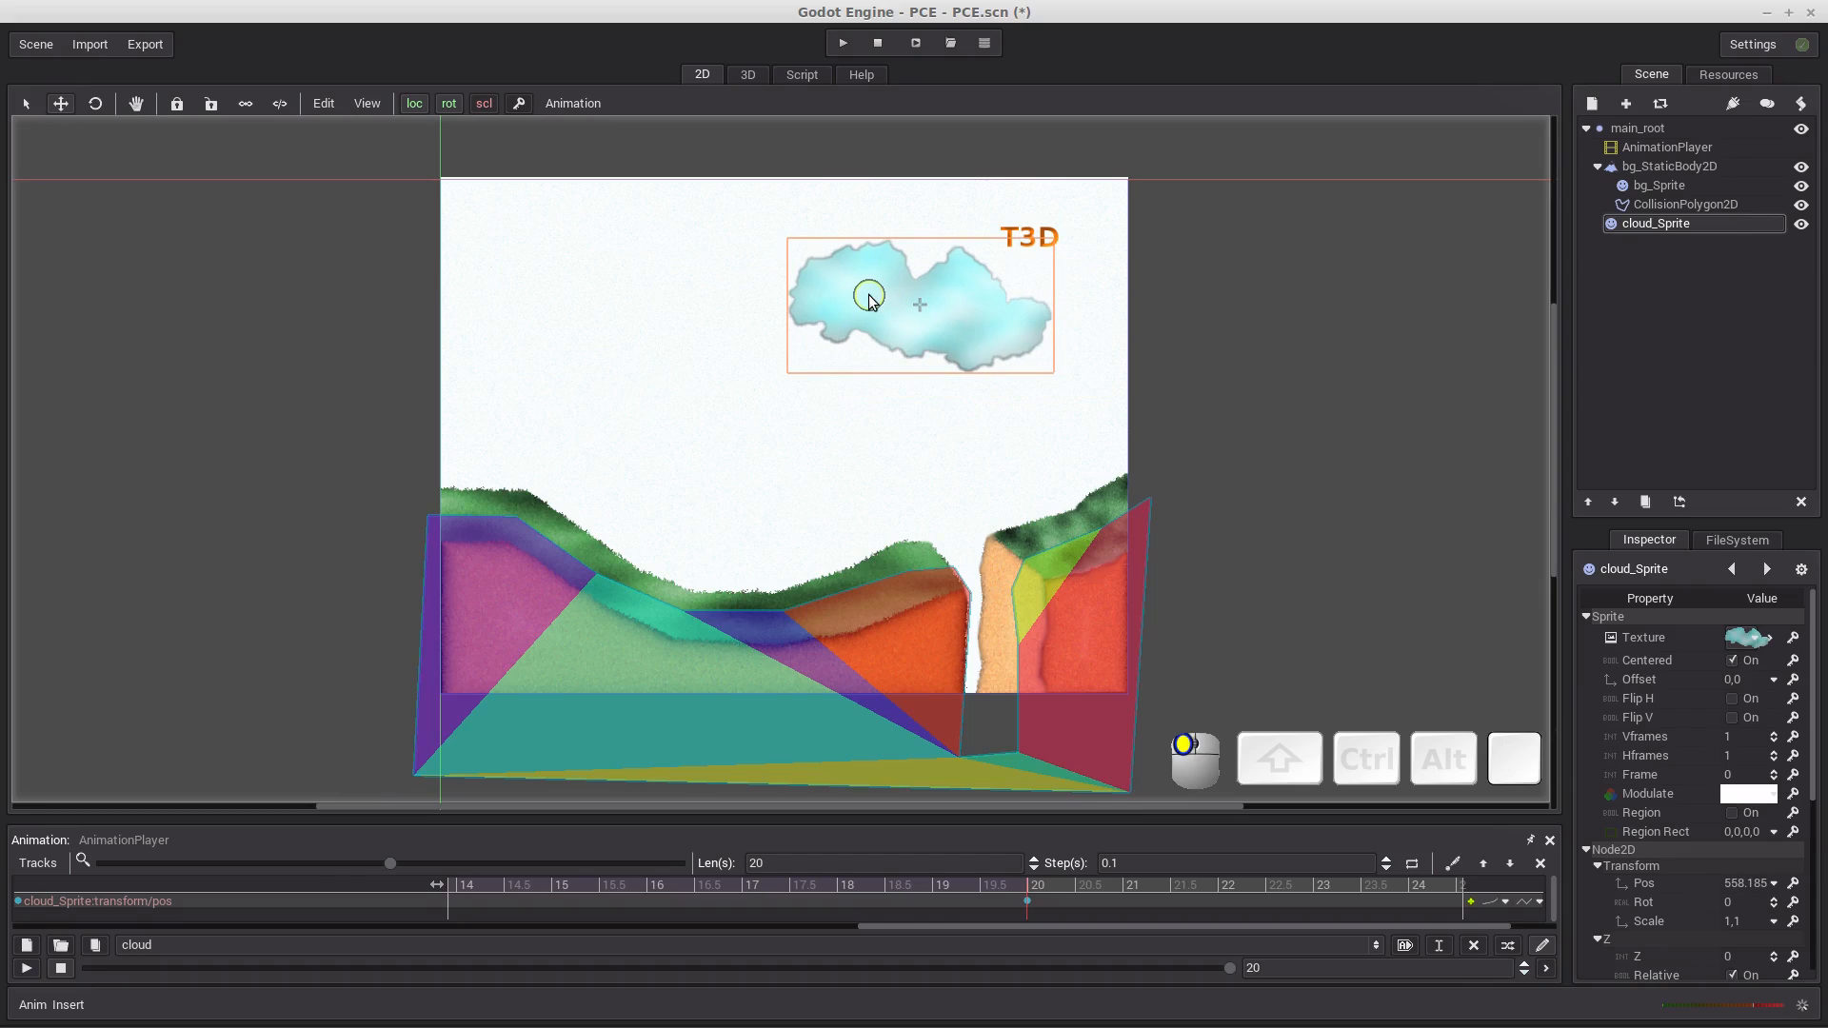
{"action": "left_click", "coordinate": [1793, 884]}
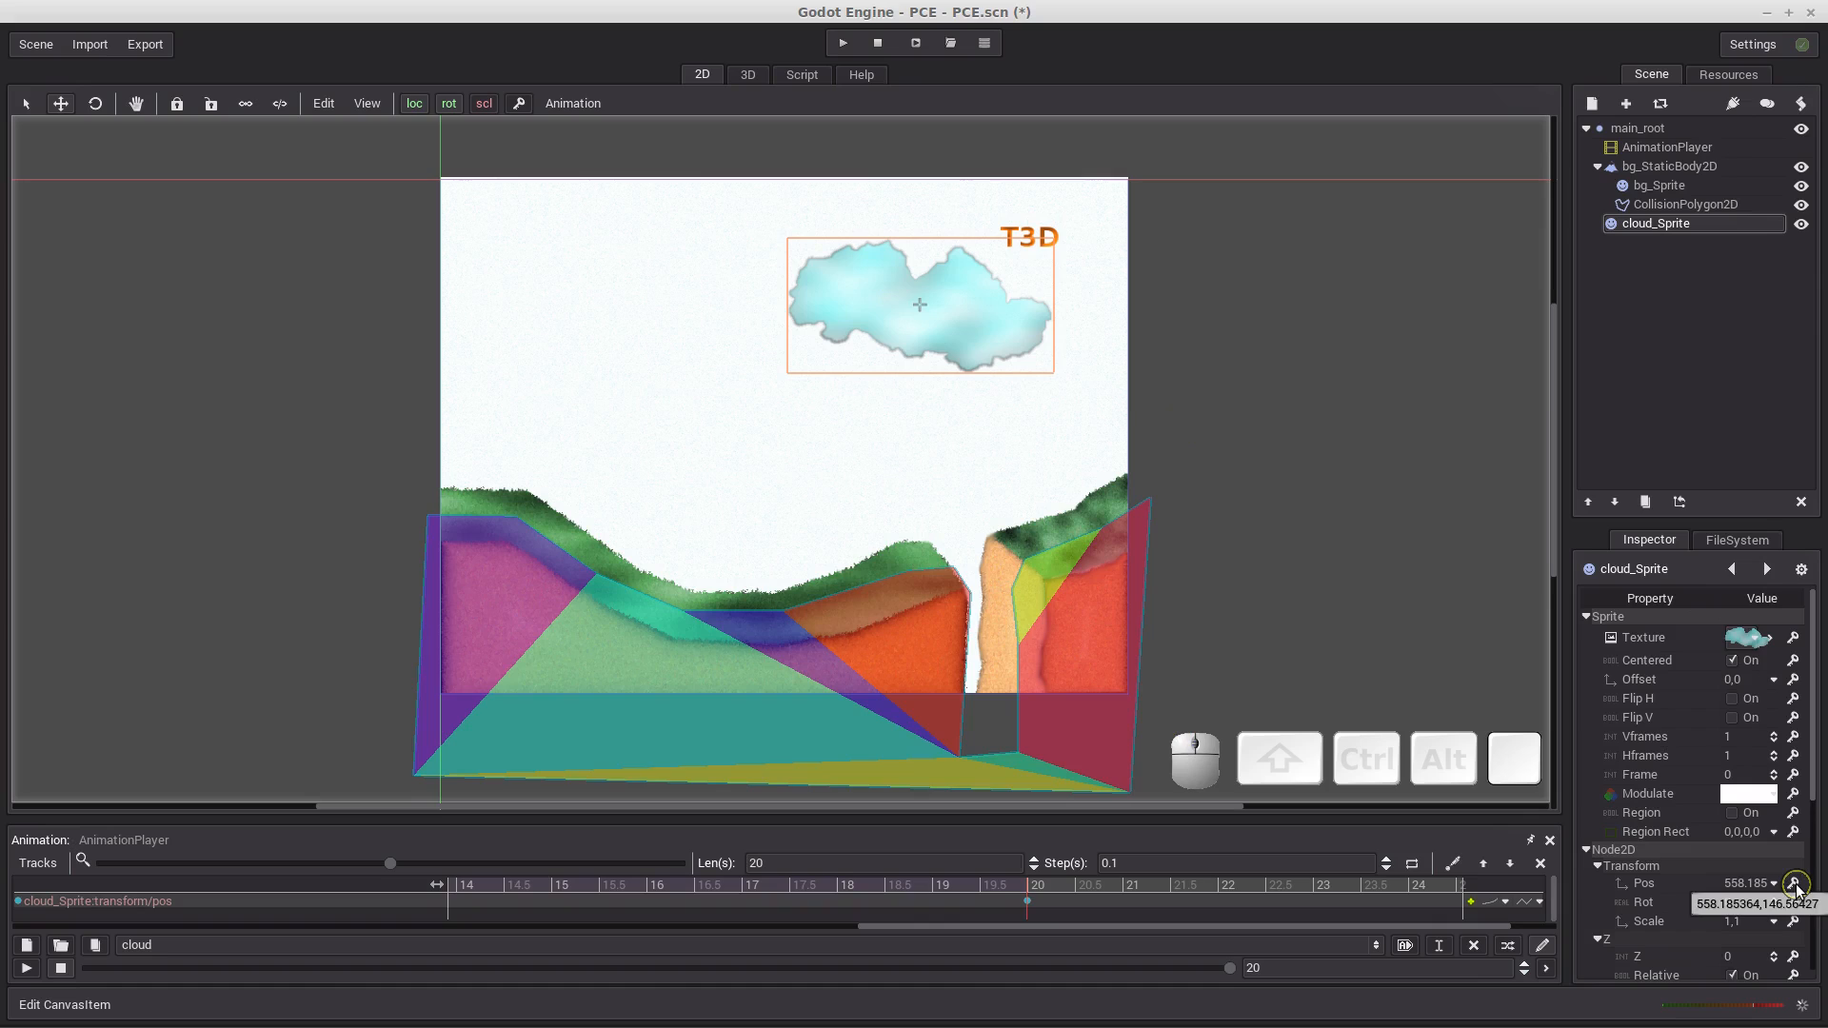
{"action": "left_click", "coordinate": [1794, 884]}
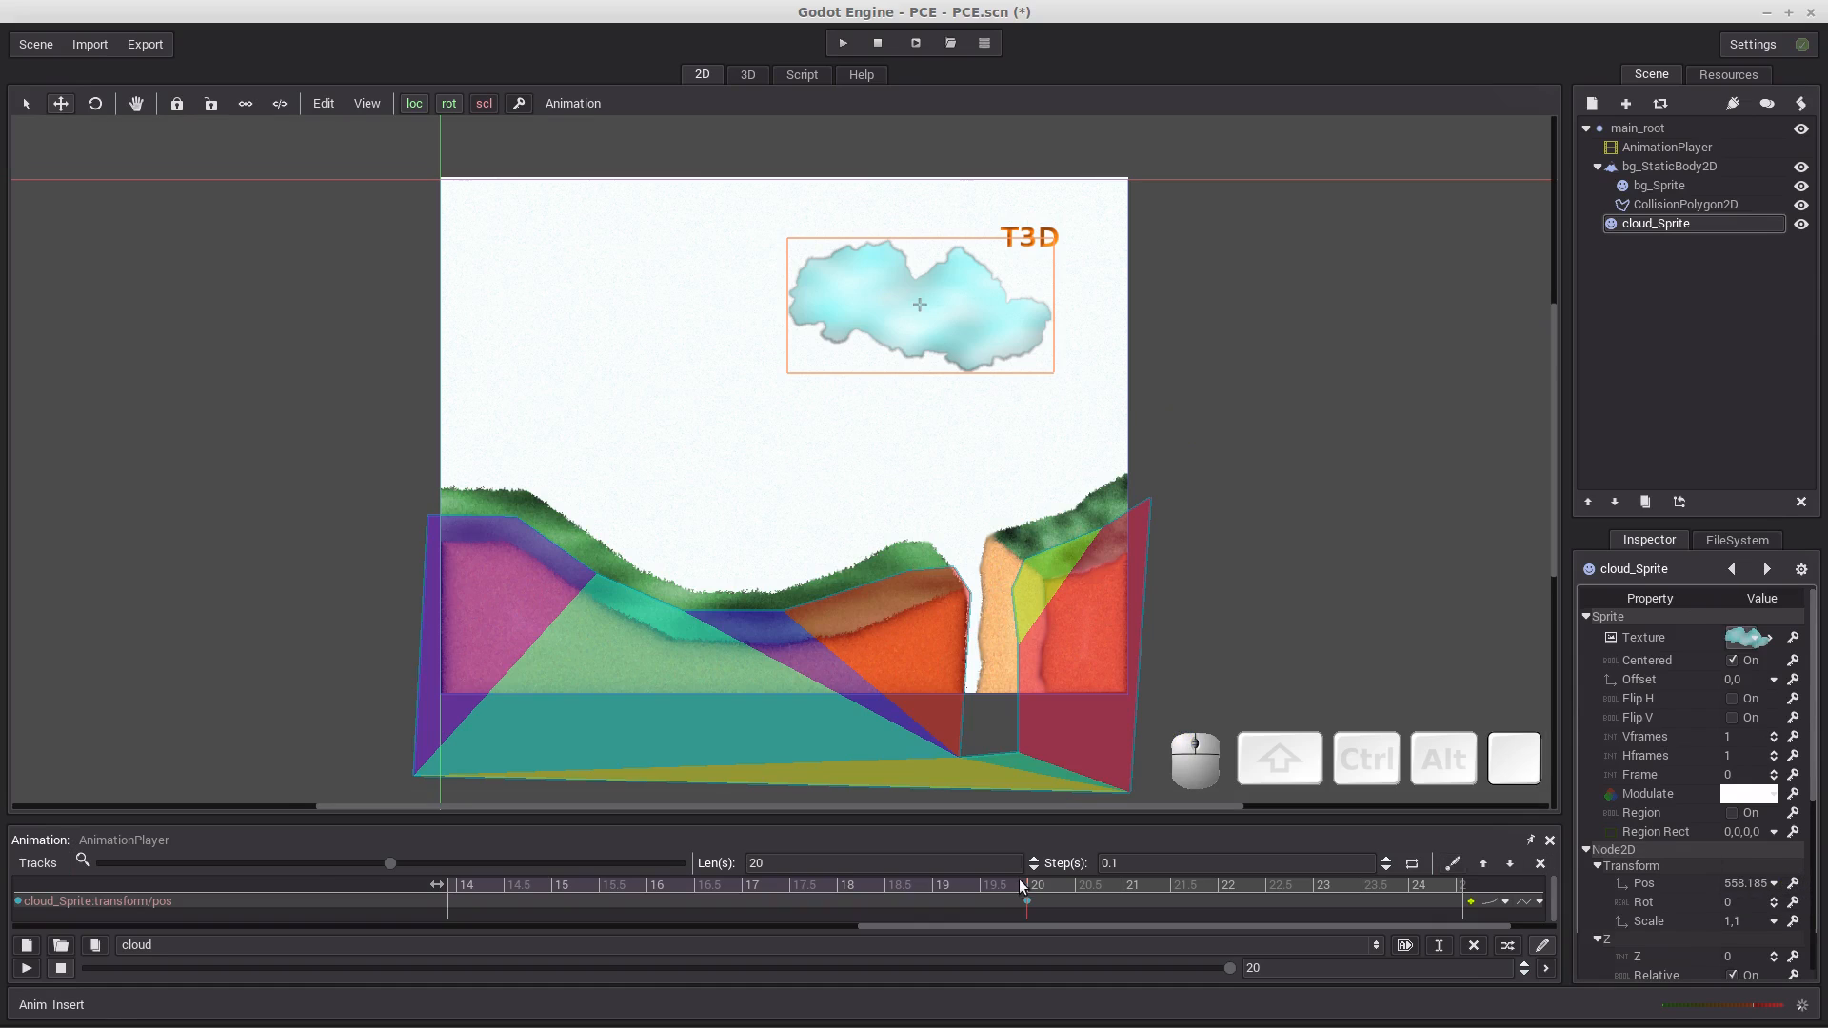
Preview the cloud animation in the editor, and test-run the project to check whether the cloud moves.
{"action": "left_click", "coordinate": [26, 969]}
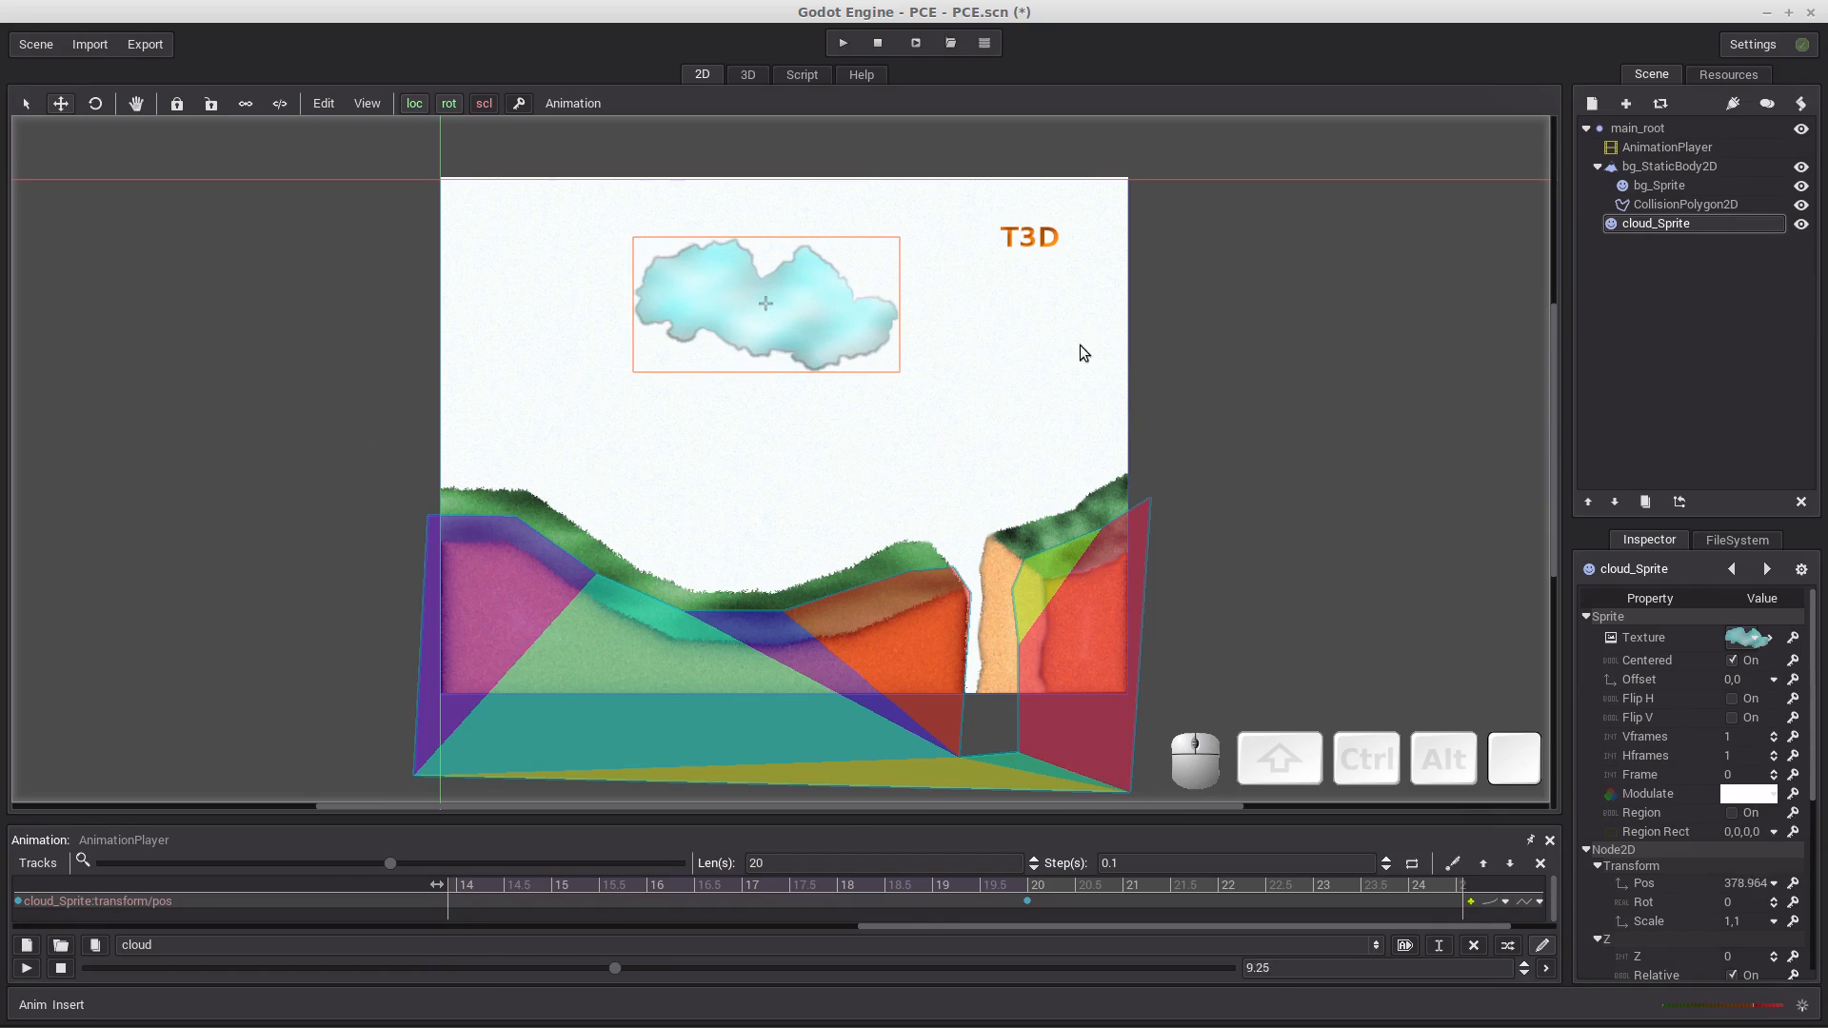
{"action": "left_click", "coordinate": [60, 968]}
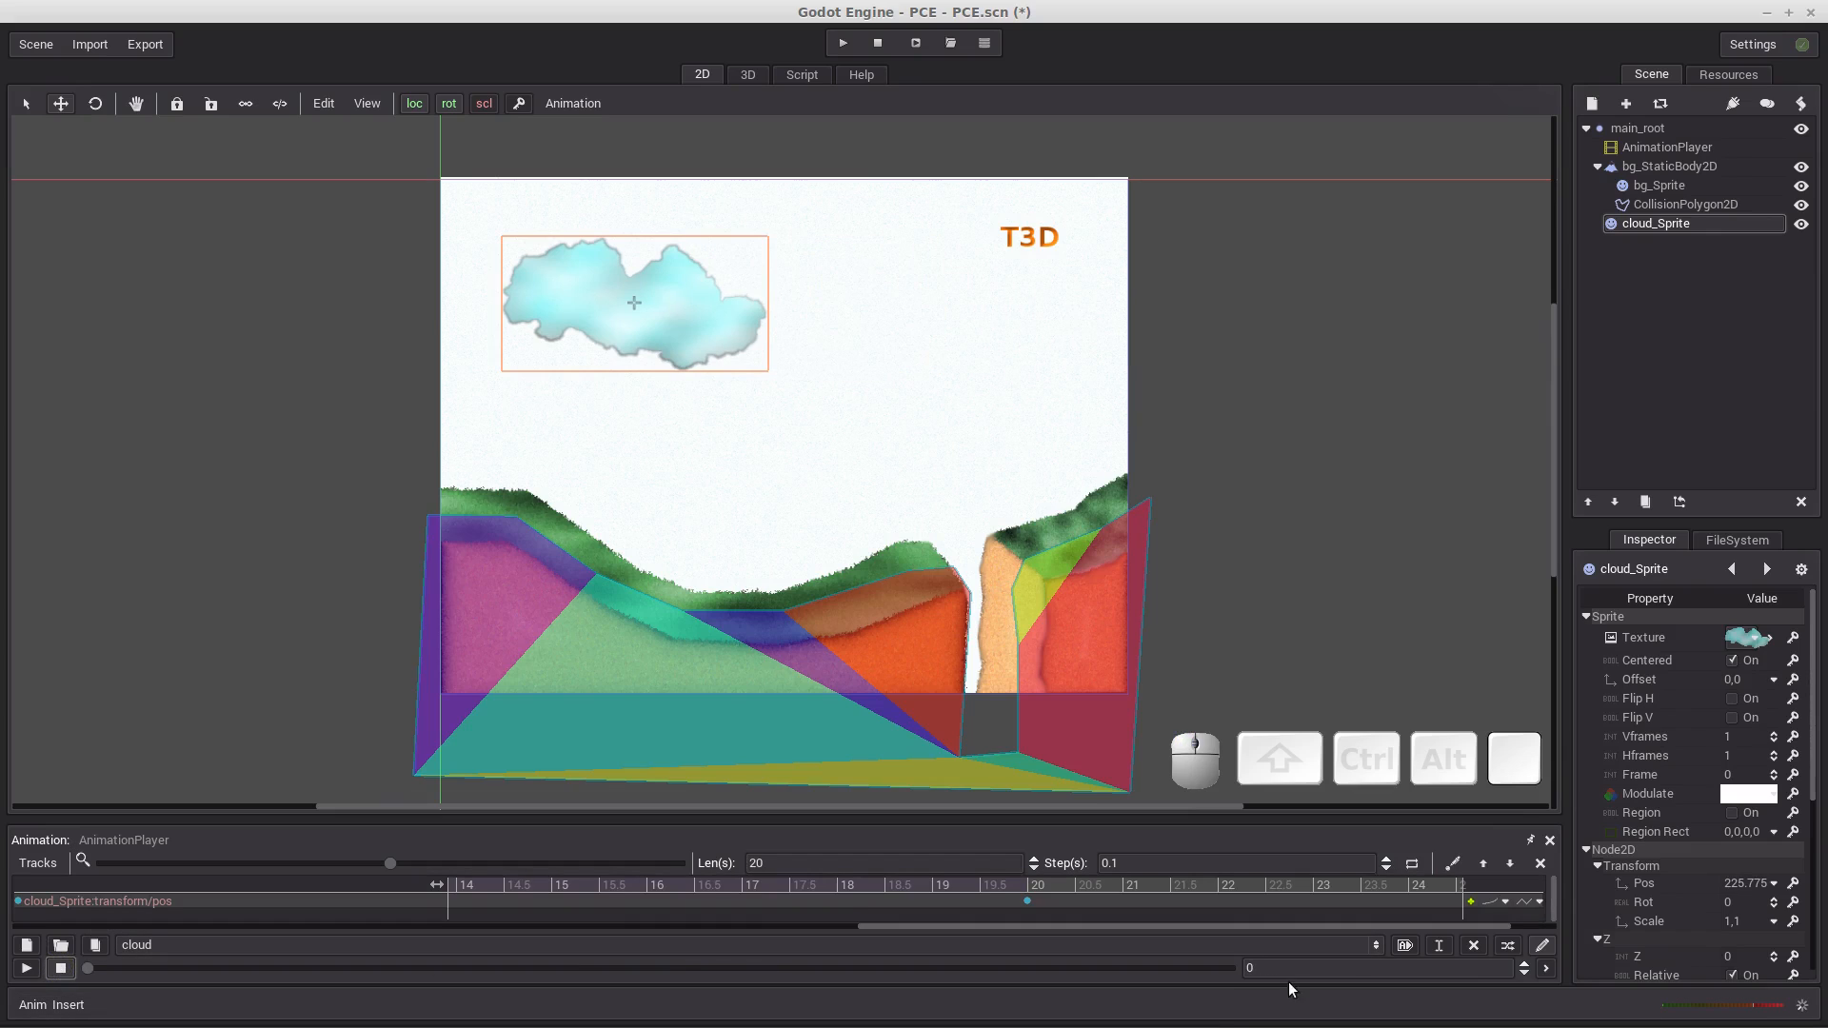
{"action": "left_click", "coordinate": [842, 43]}
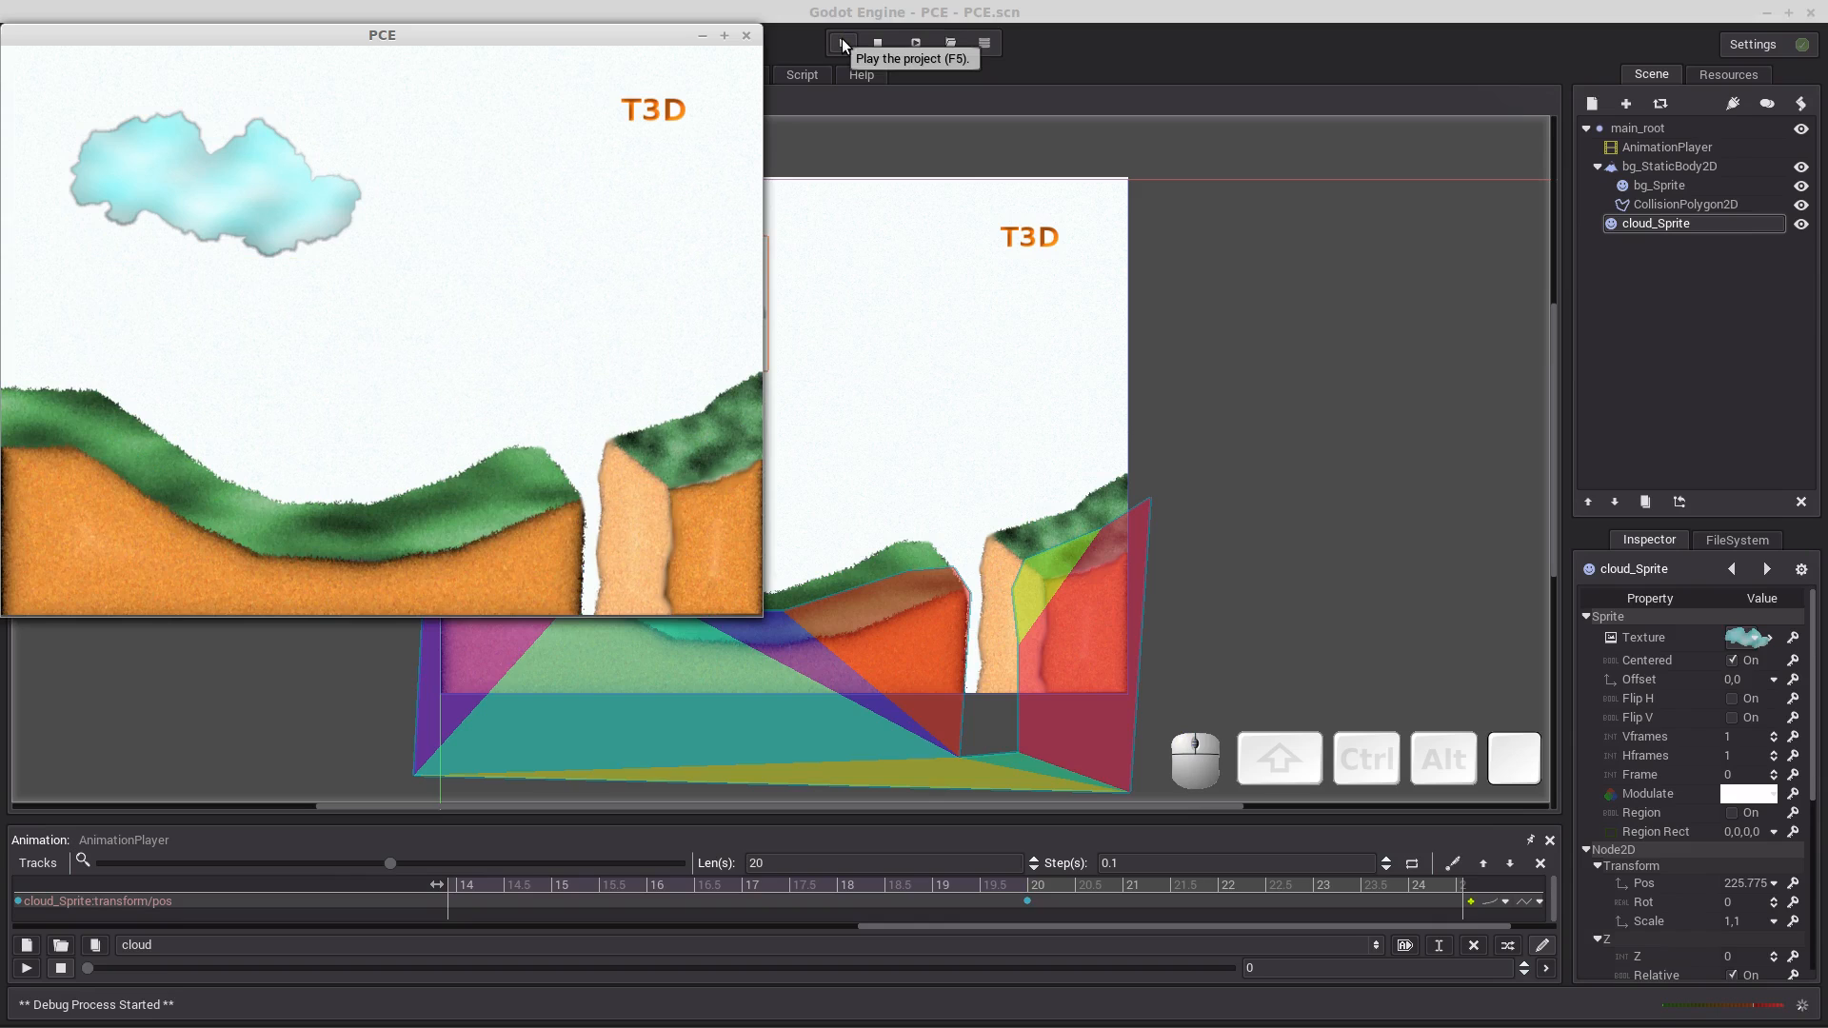
{"action": "left_click", "coordinate": [743, 36]}
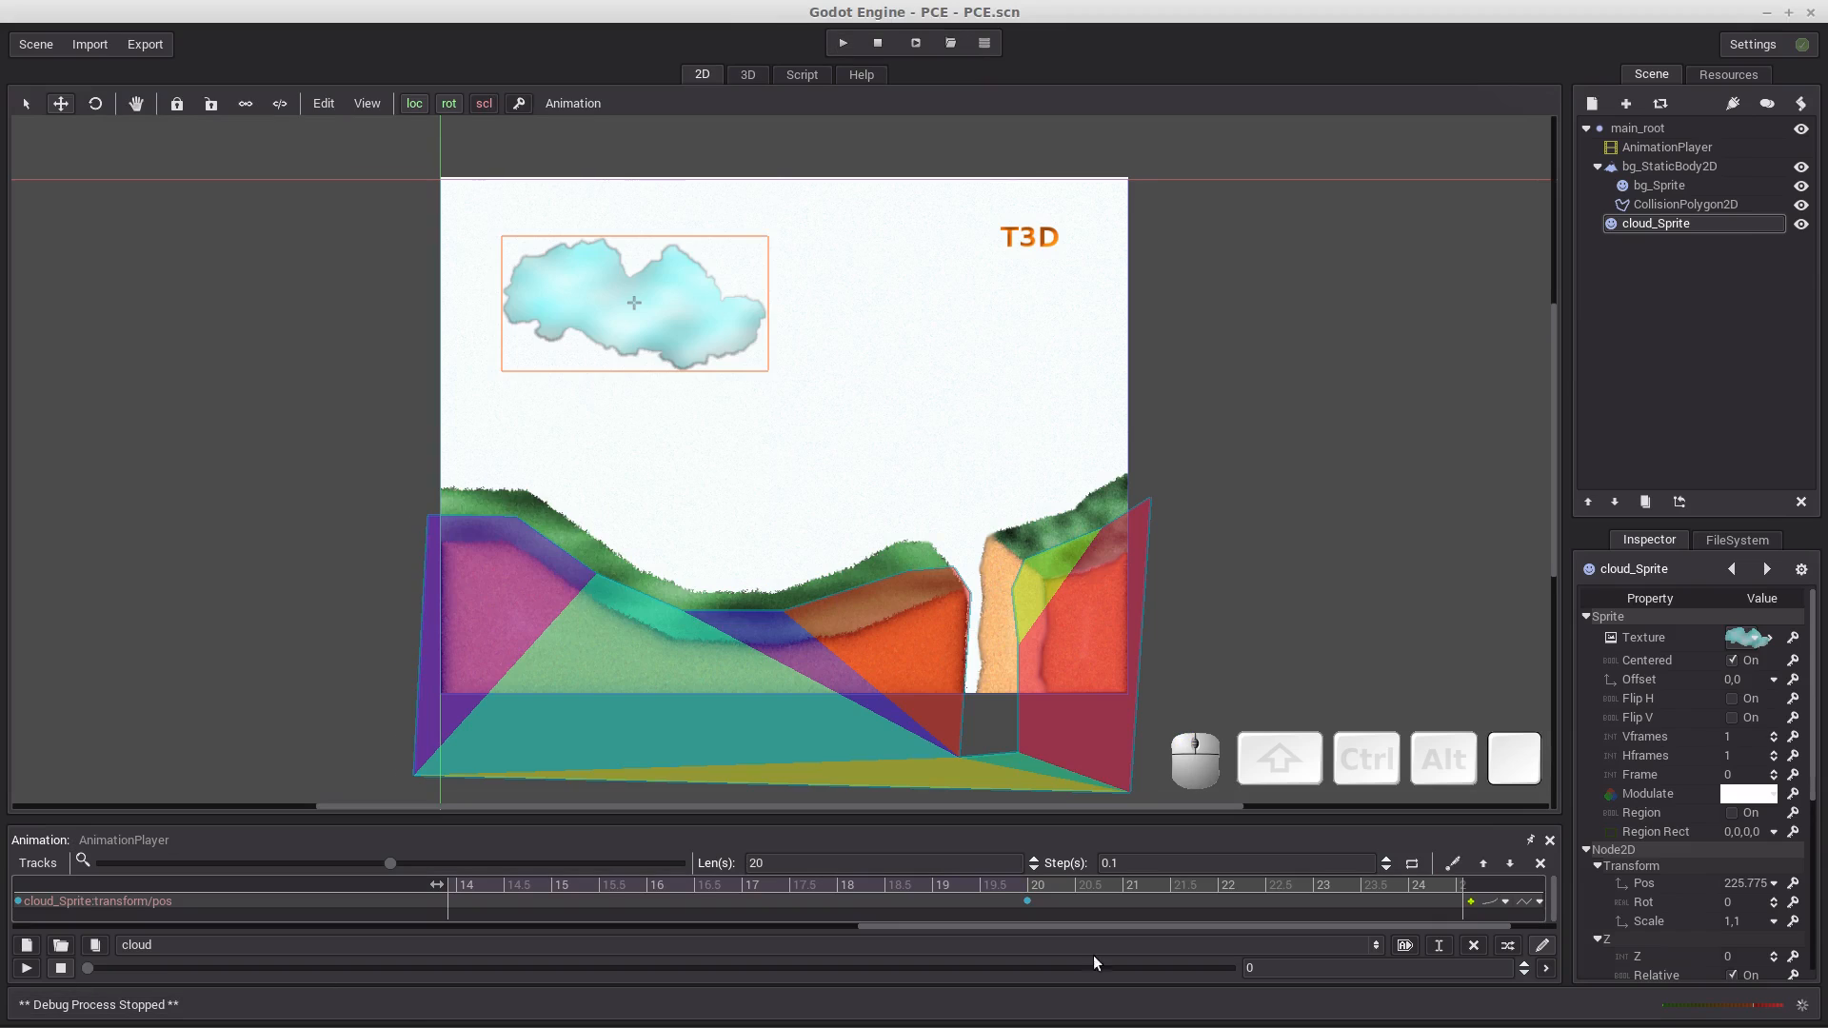
Enable autoplay for the cloud animation and test-run the project to watch the cloud move.
{"action": "left_click", "coordinate": [1405, 945]}
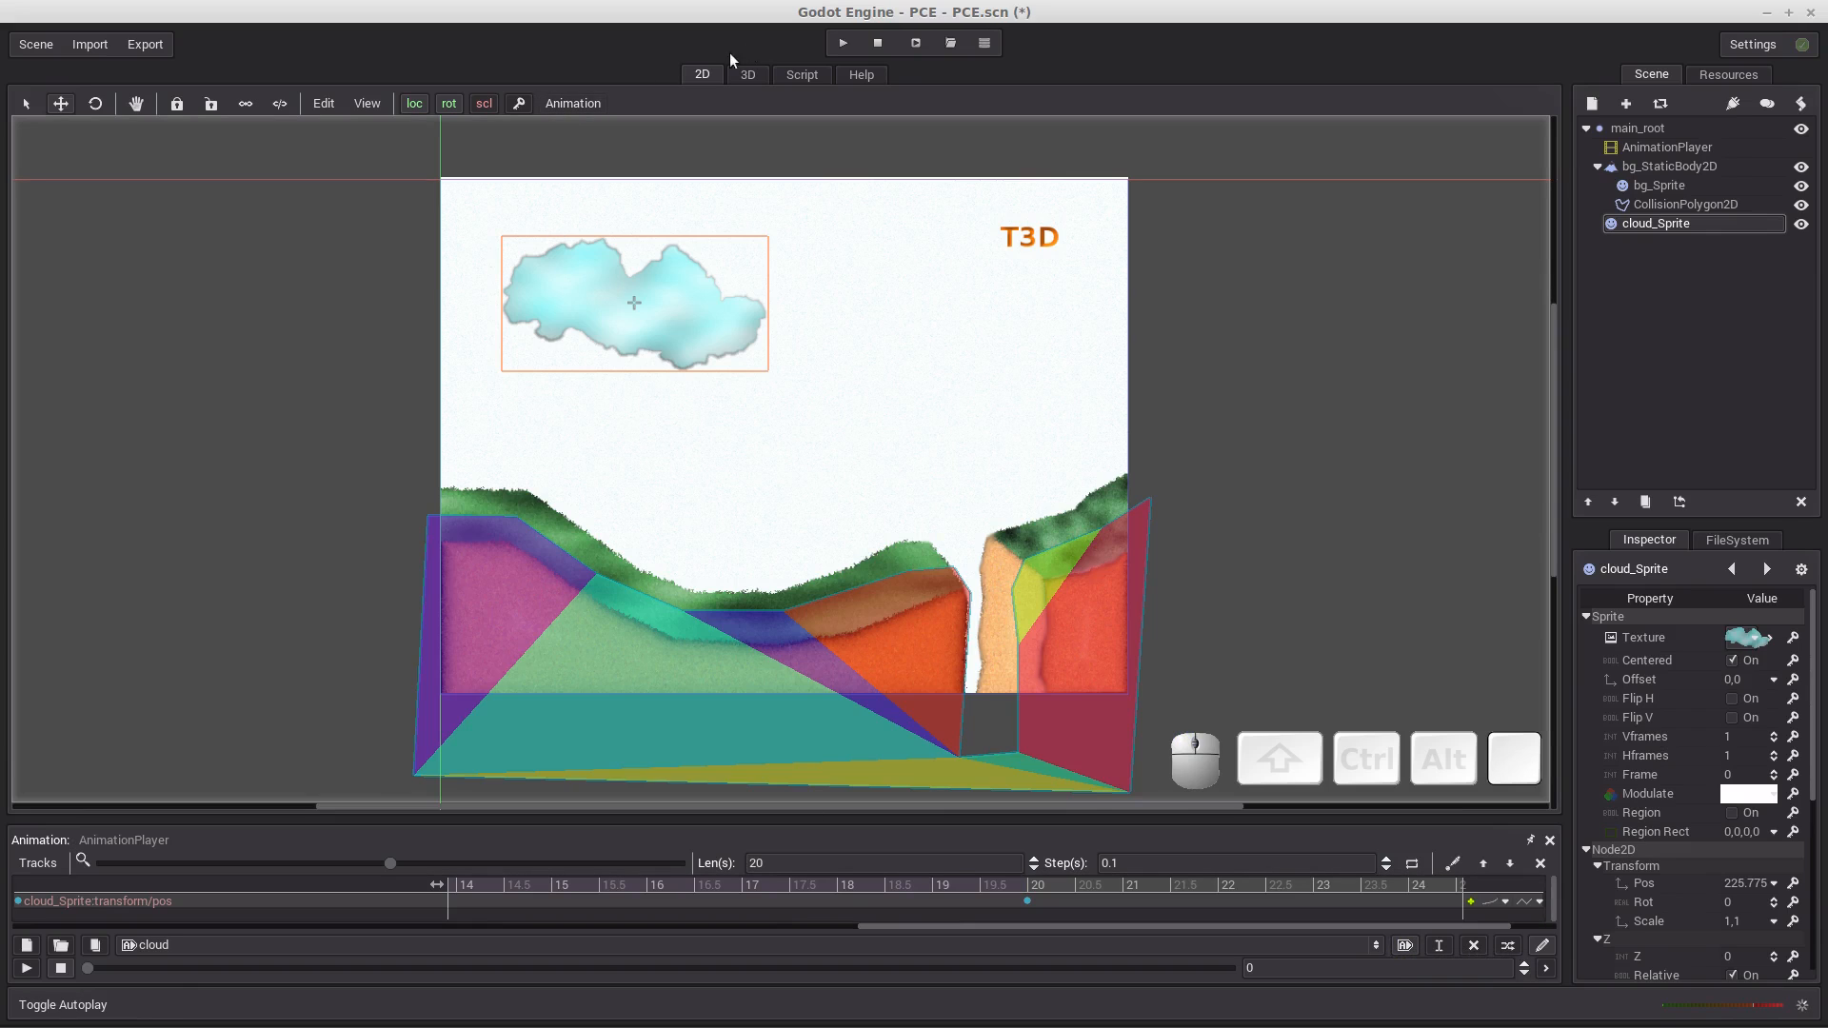
{"action": "left_click", "coordinate": [843, 43]}
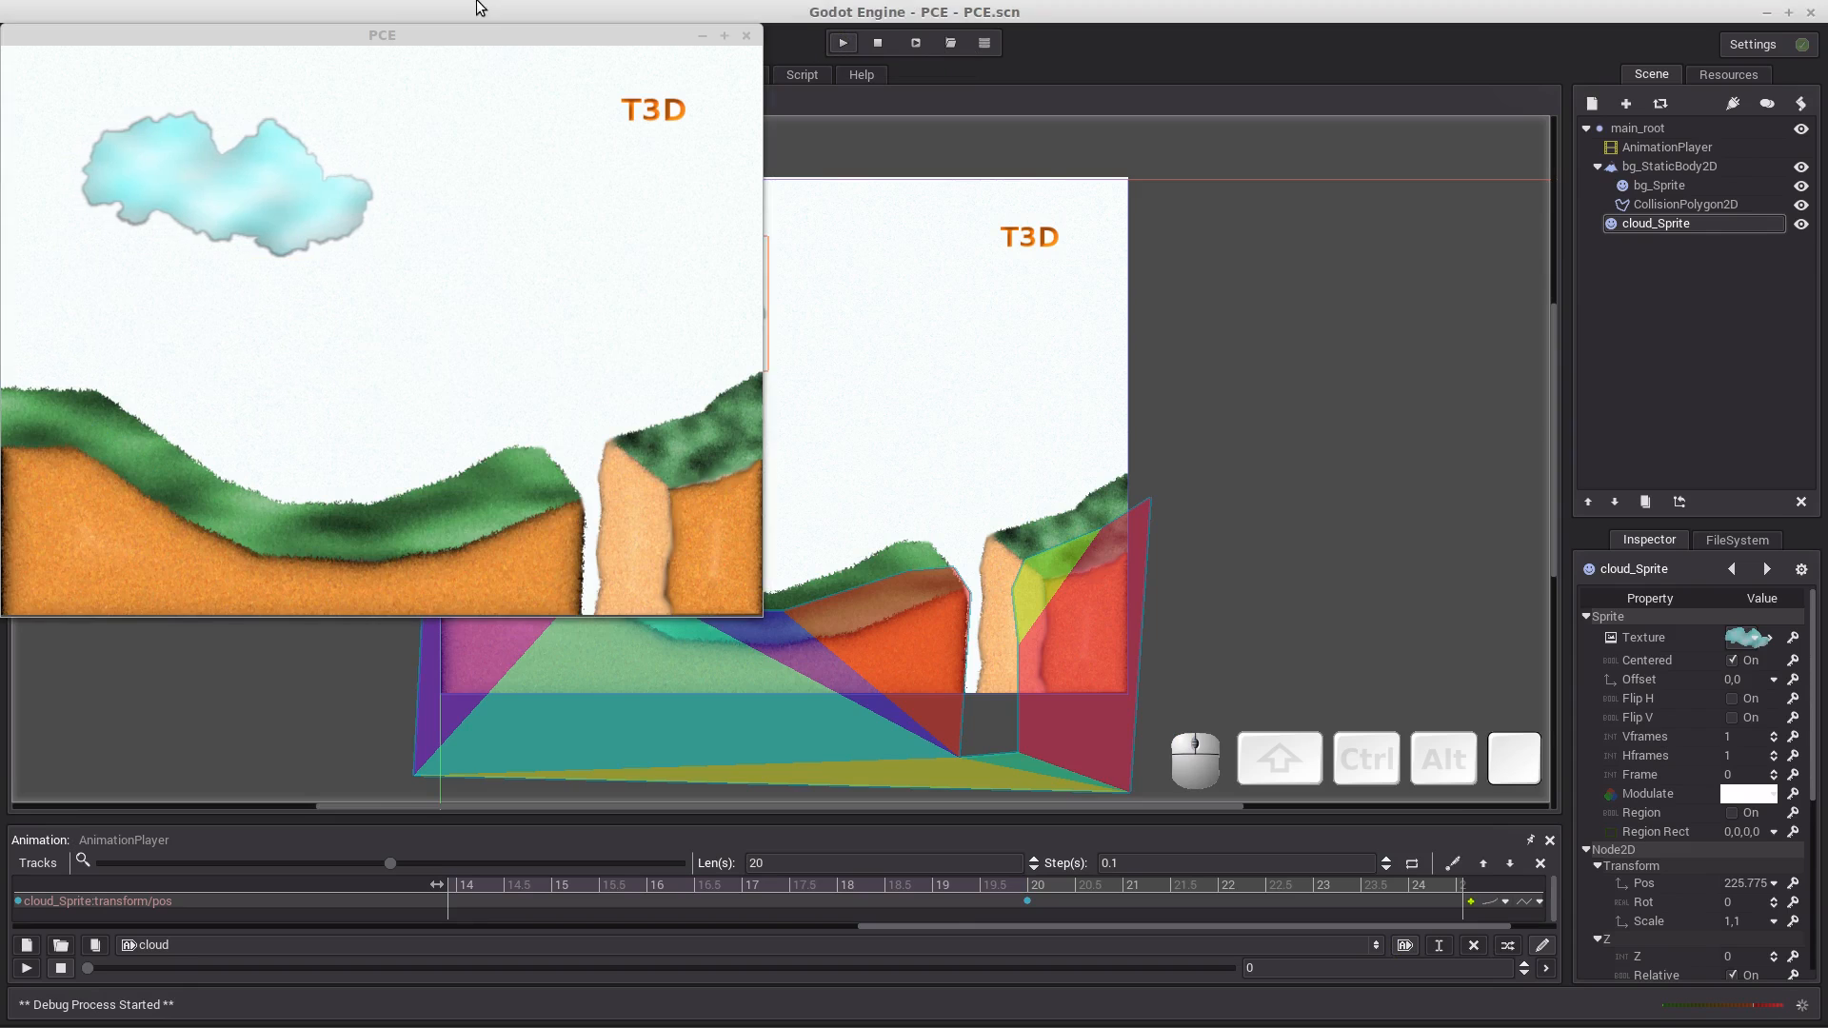
{"action": "left_click_drag", "start_coordinate": [495, 36], "coordinate": [1012, 95]}
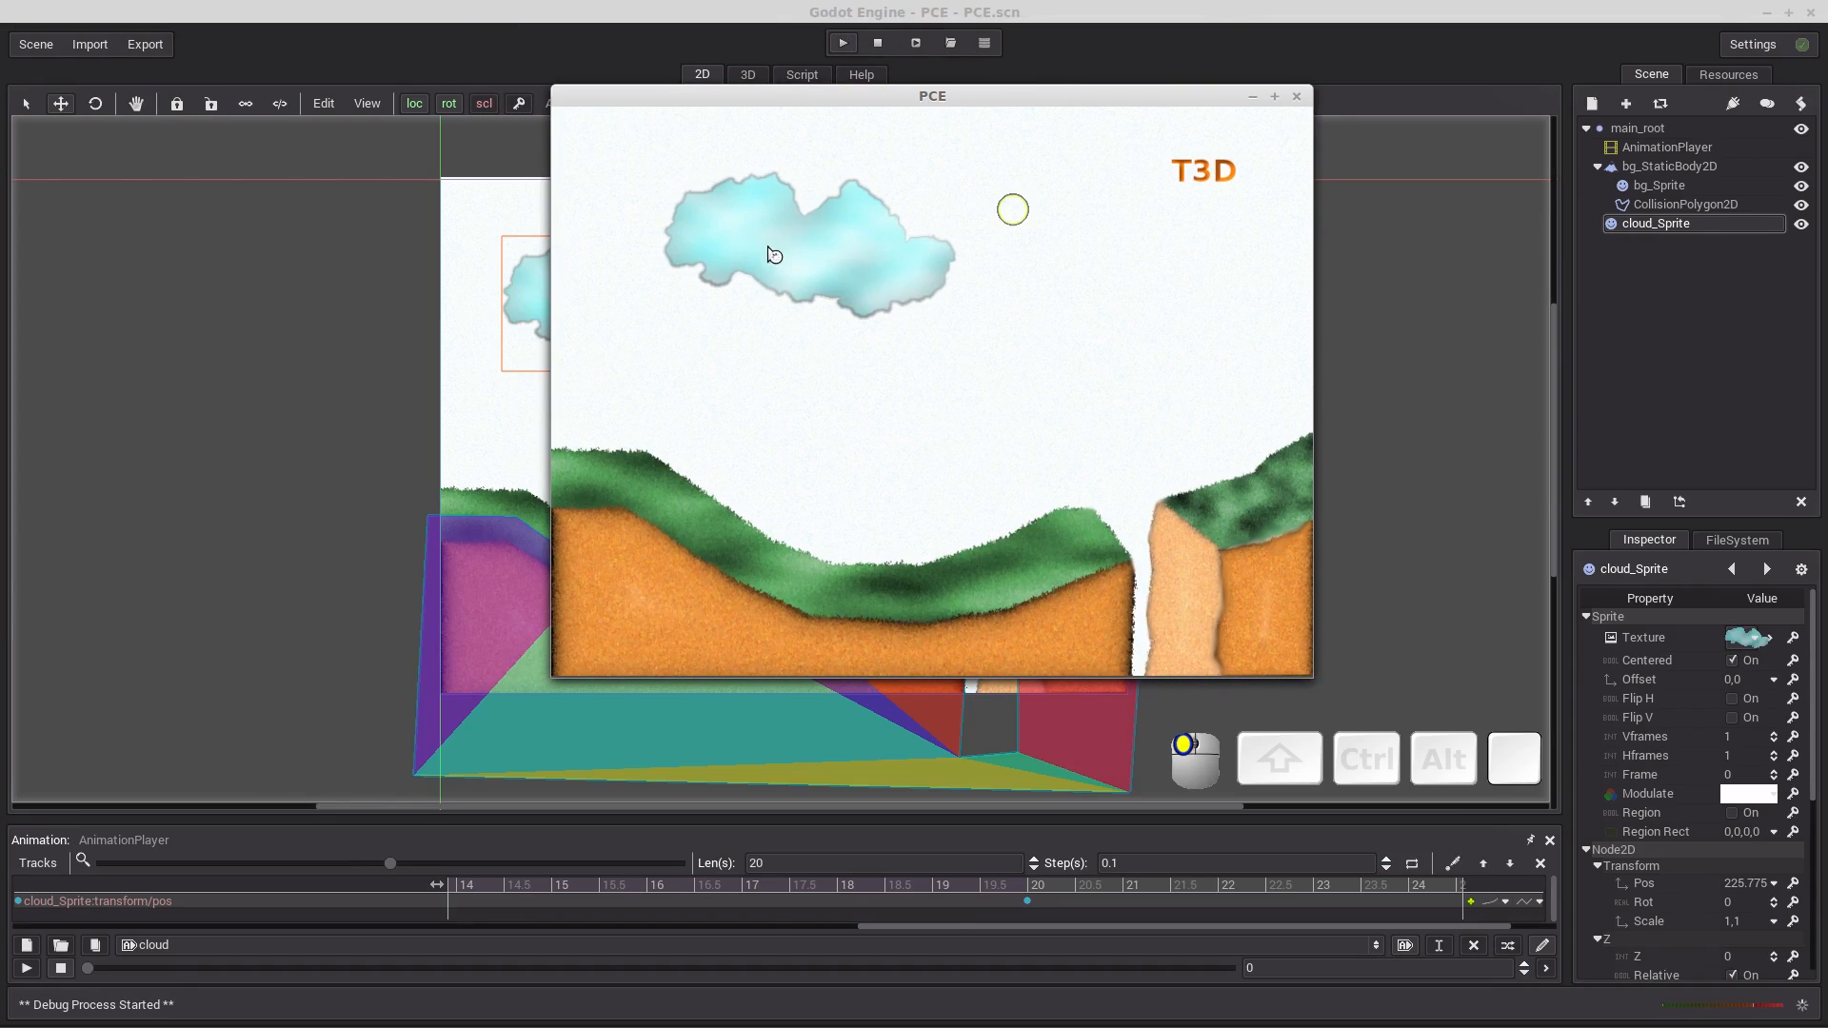
{"action": "left_click", "coordinate": [1362, 221]}
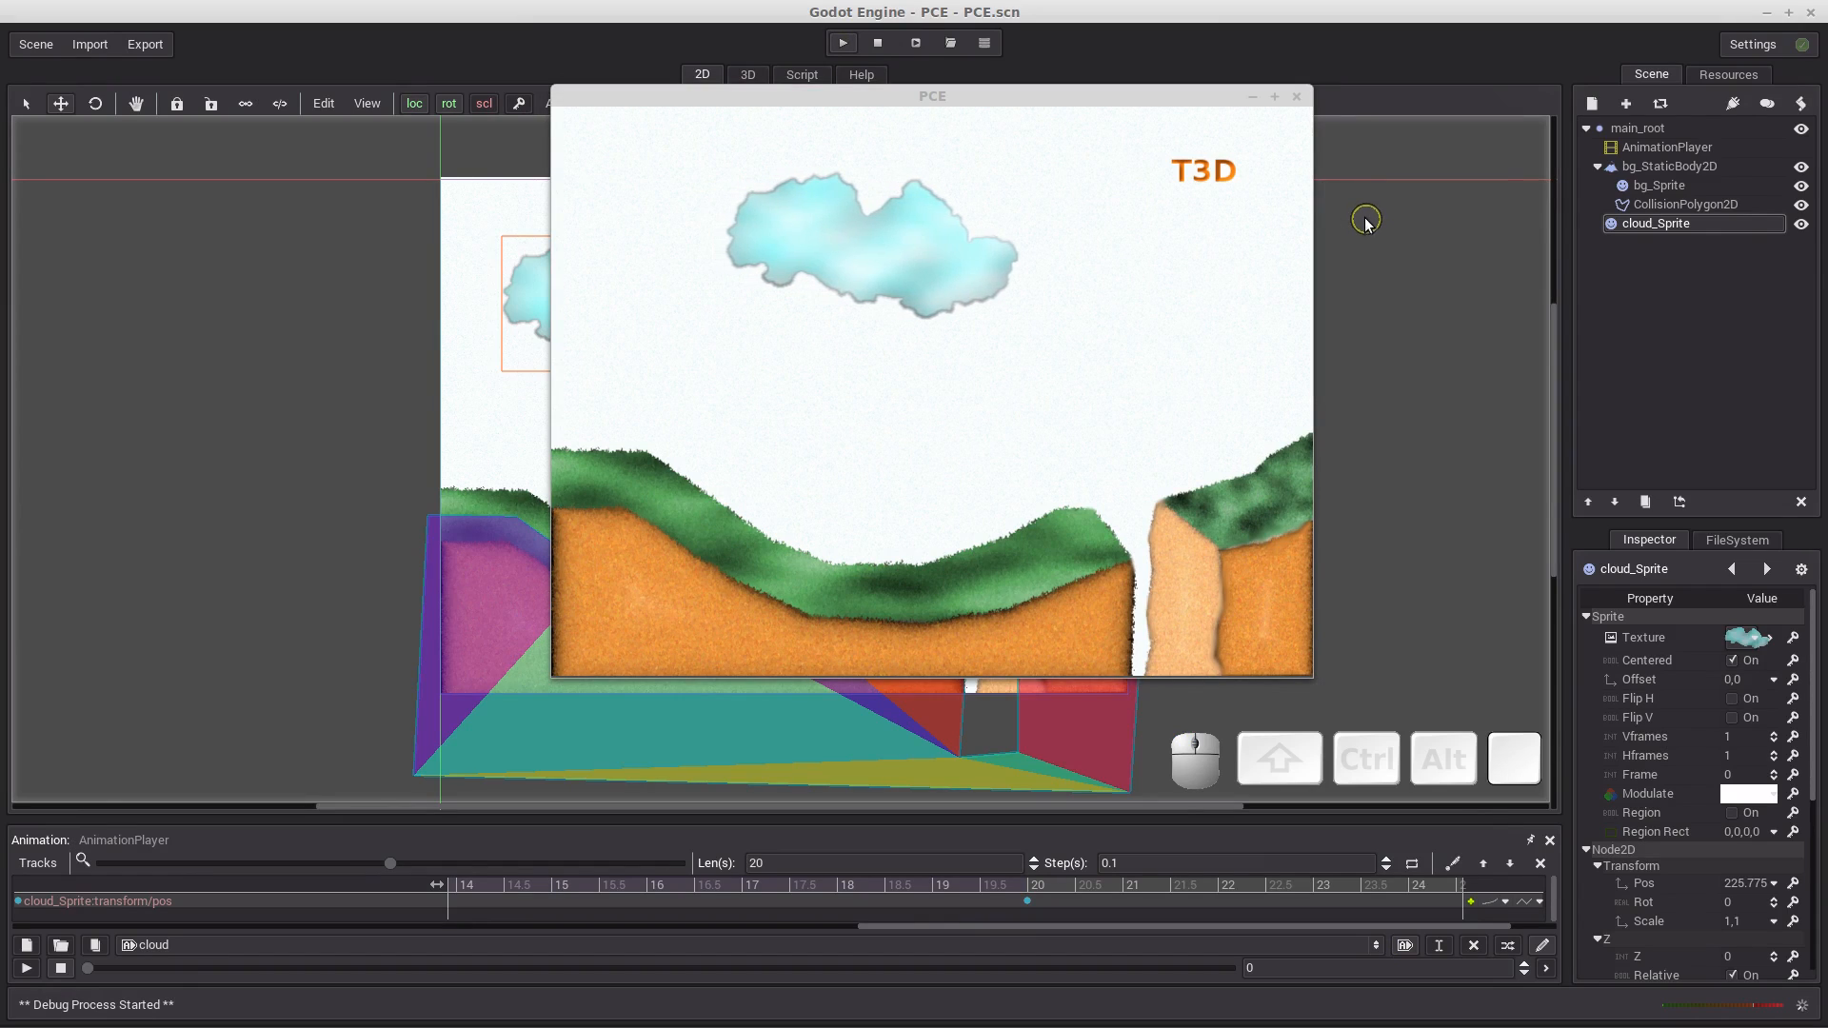
{"action": "left_click", "coordinate": [1297, 95]}
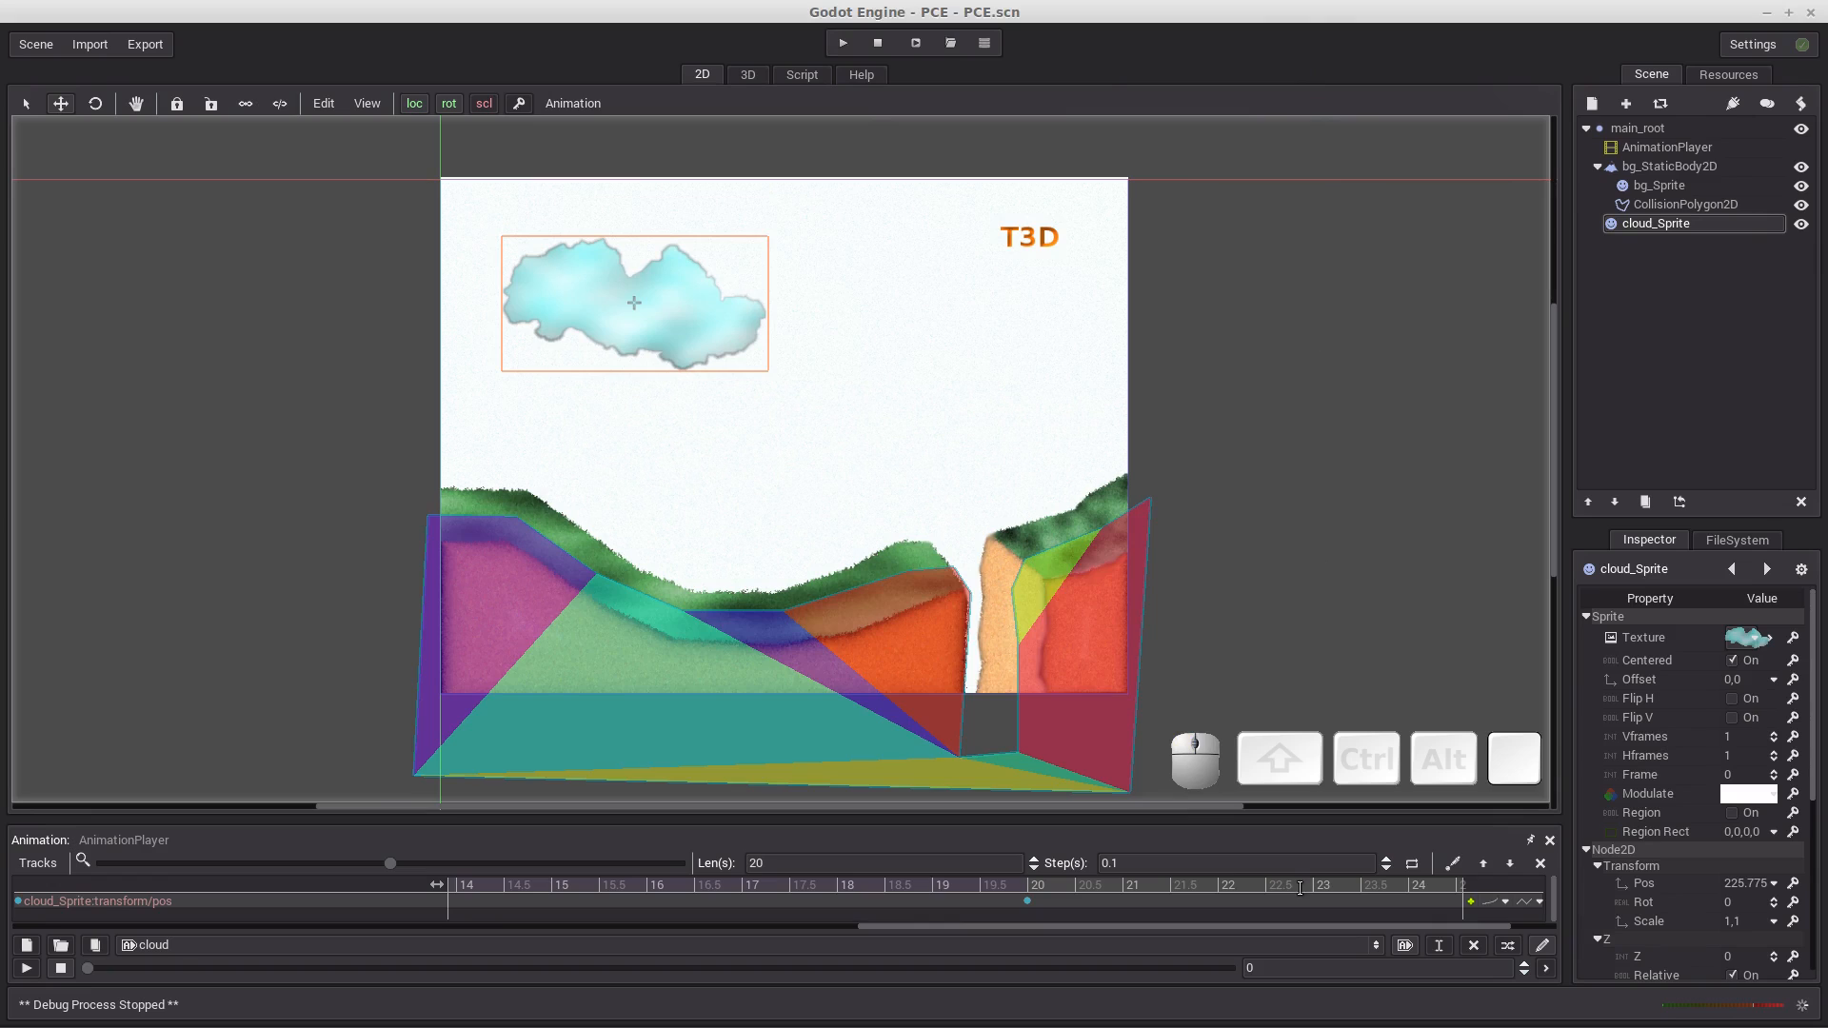
Hide the animation editor, bring it back through the AnimationPlayer node, and hide it again.
{"action": "left_click", "coordinate": [1549, 840]}
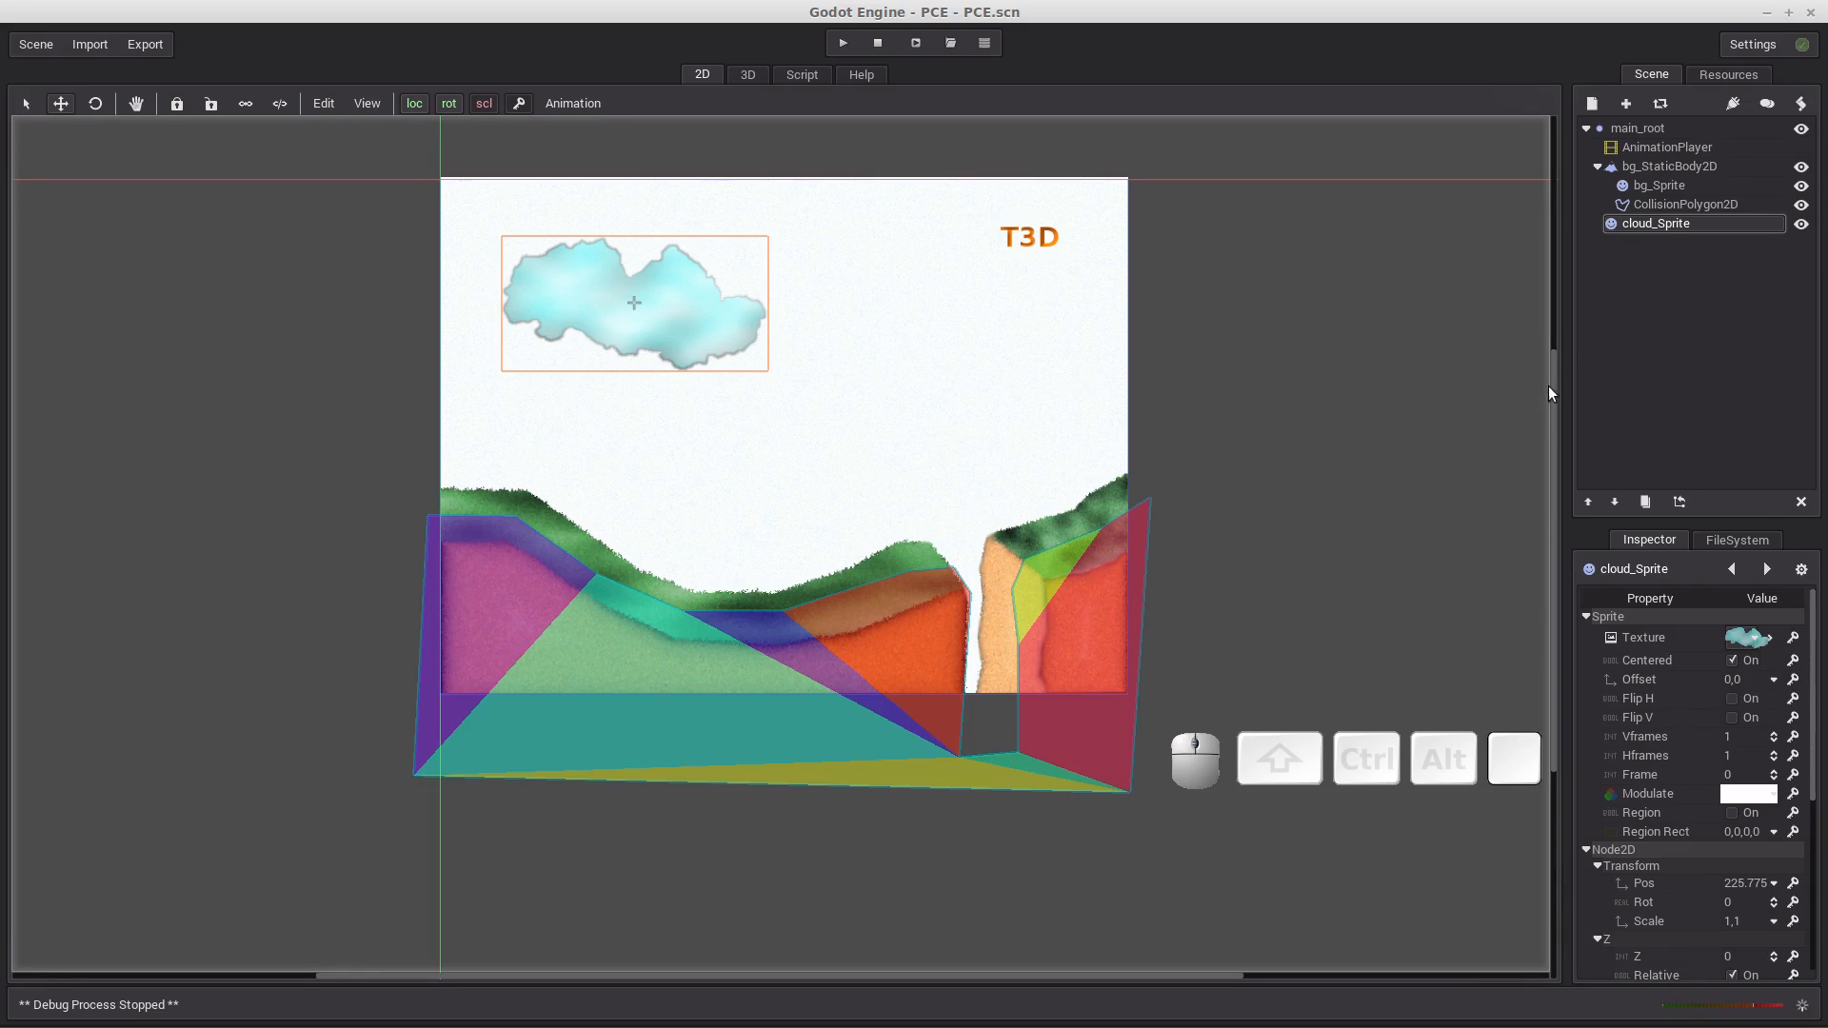
{"action": "left_click", "coordinate": [1657, 148]}
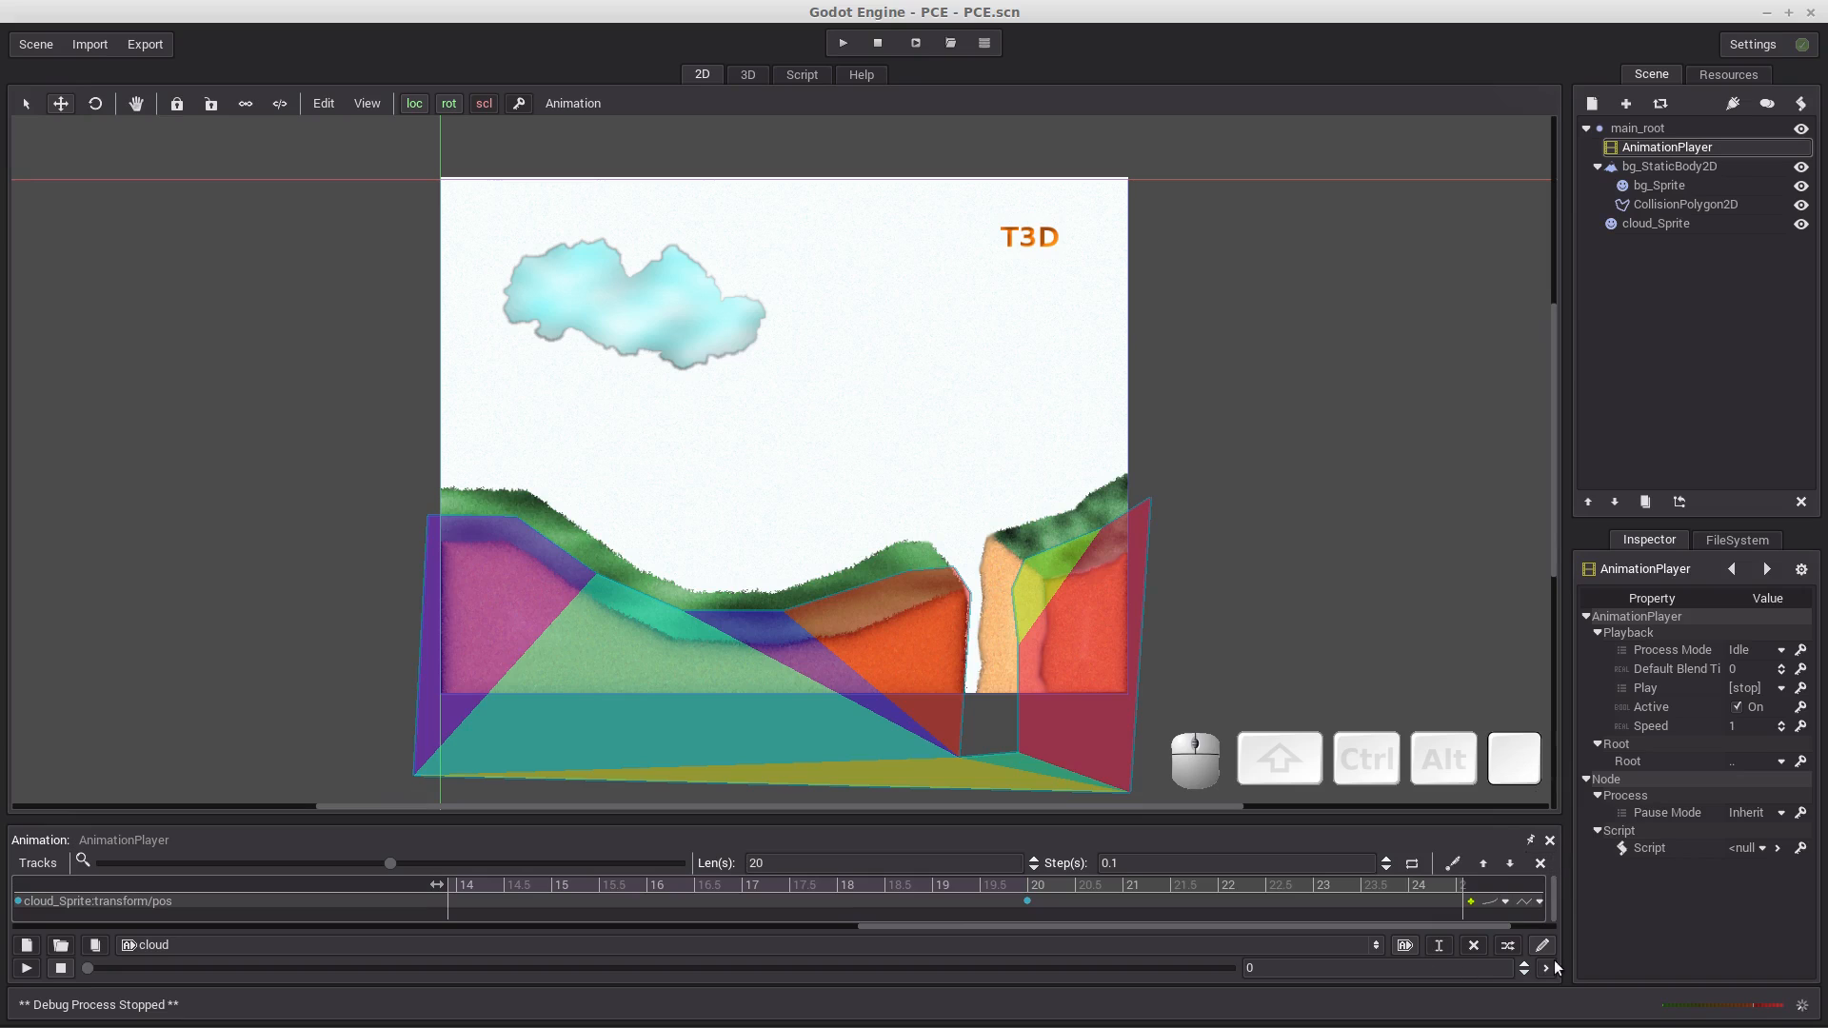
{"action": "left_click", "coordinate": [1549, 842]}
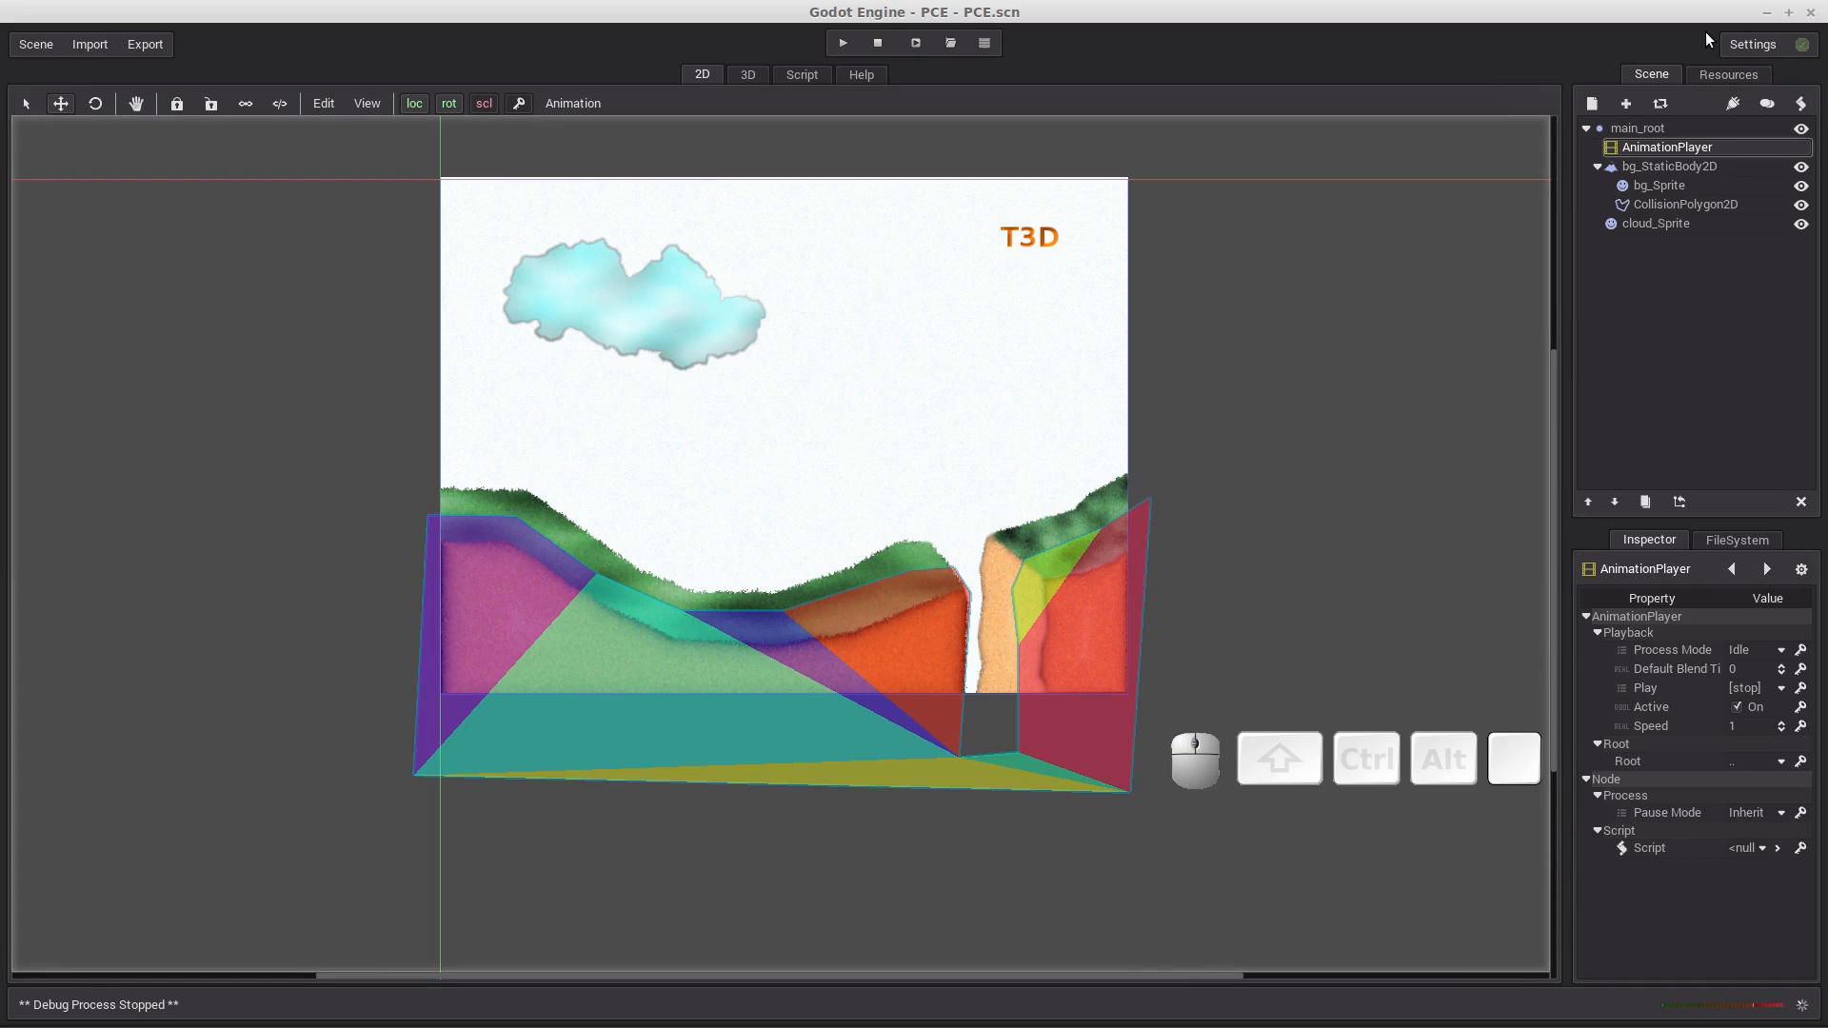
Place the Godot window beside the Physics and Collisions PDF and fit the whole scene in the narrowed viewport.
{"action": "left_click_drag", "start_coordinate": [893, 12], "coordinate": [0, 120]}
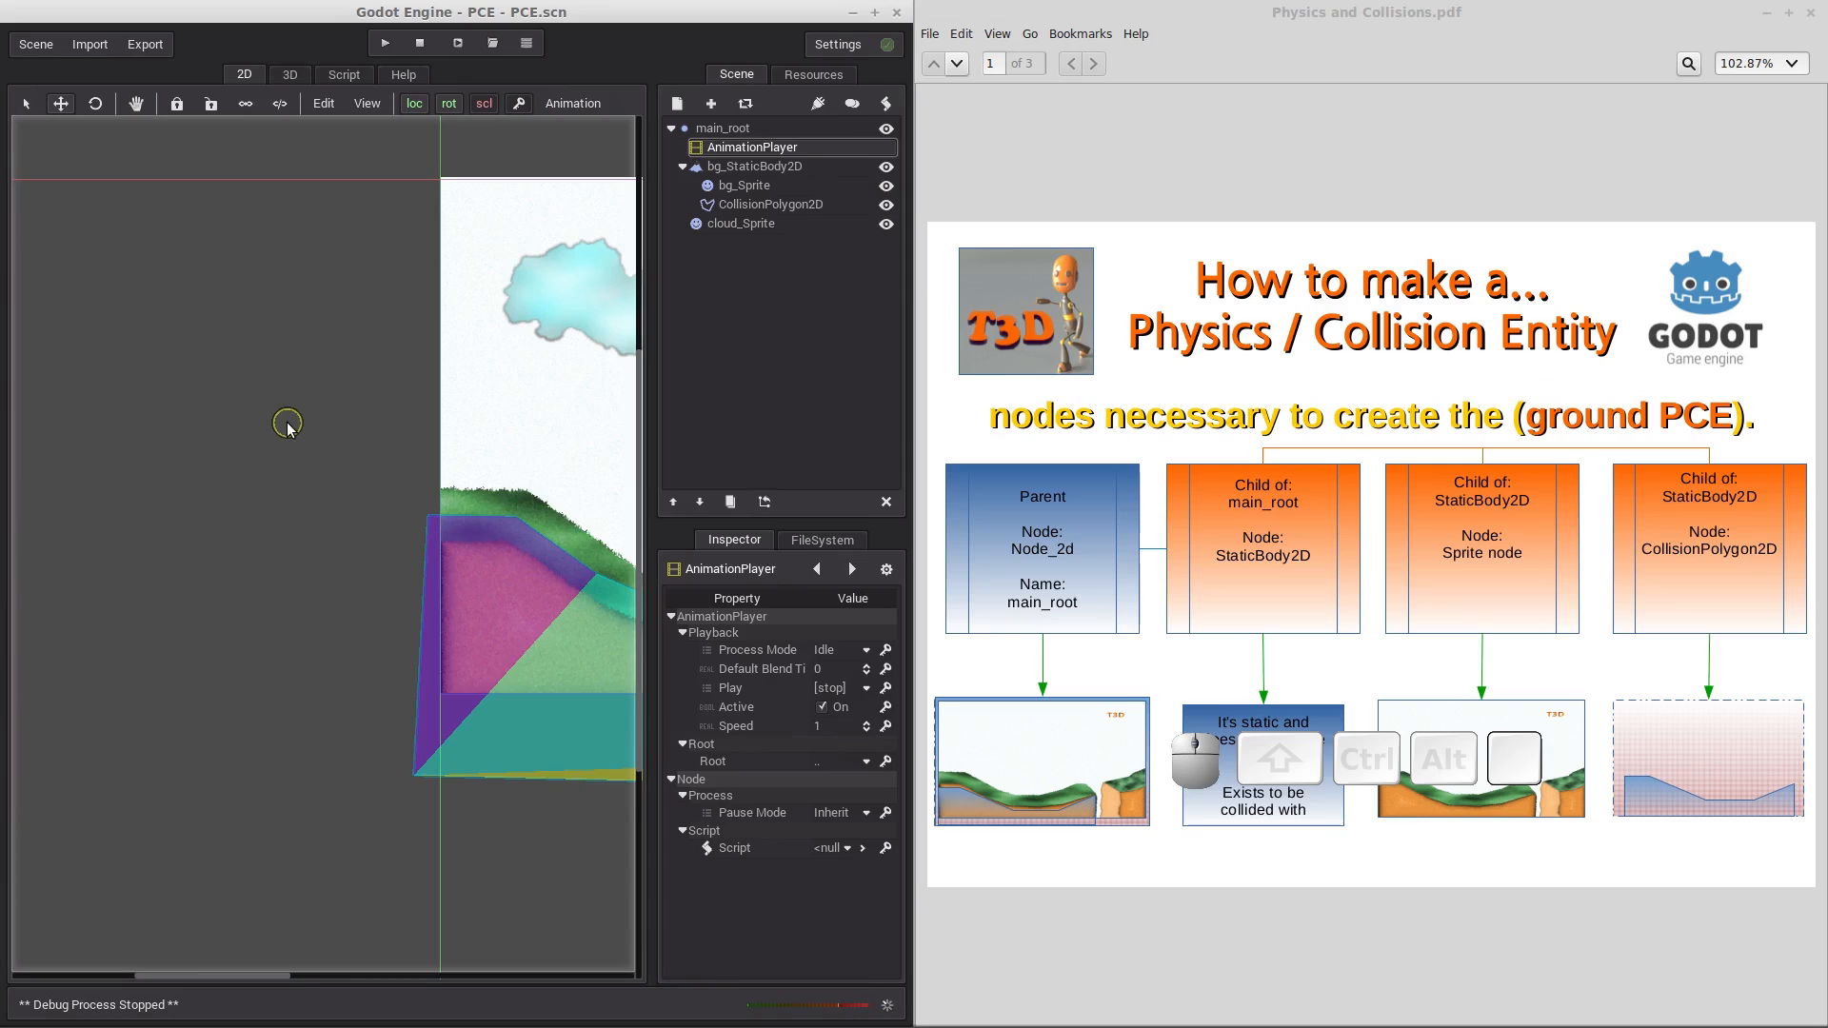
{"action": "middle_click_drag", "start_coordinate": [271, 420], "coordinate": [66, 404]}
{"action": "scroll", "coordinate": [55, 405], "scroll_direction": "up", "scroll_amount": 2}
{"action": "scroll", "coordinate": [28, 400], "scroll_direction": "down", "scroll_amount": 1}
{"action": "scroll", "coordinate": [57, 381], "scroll_direction": "down", "scroll_amount": 2}
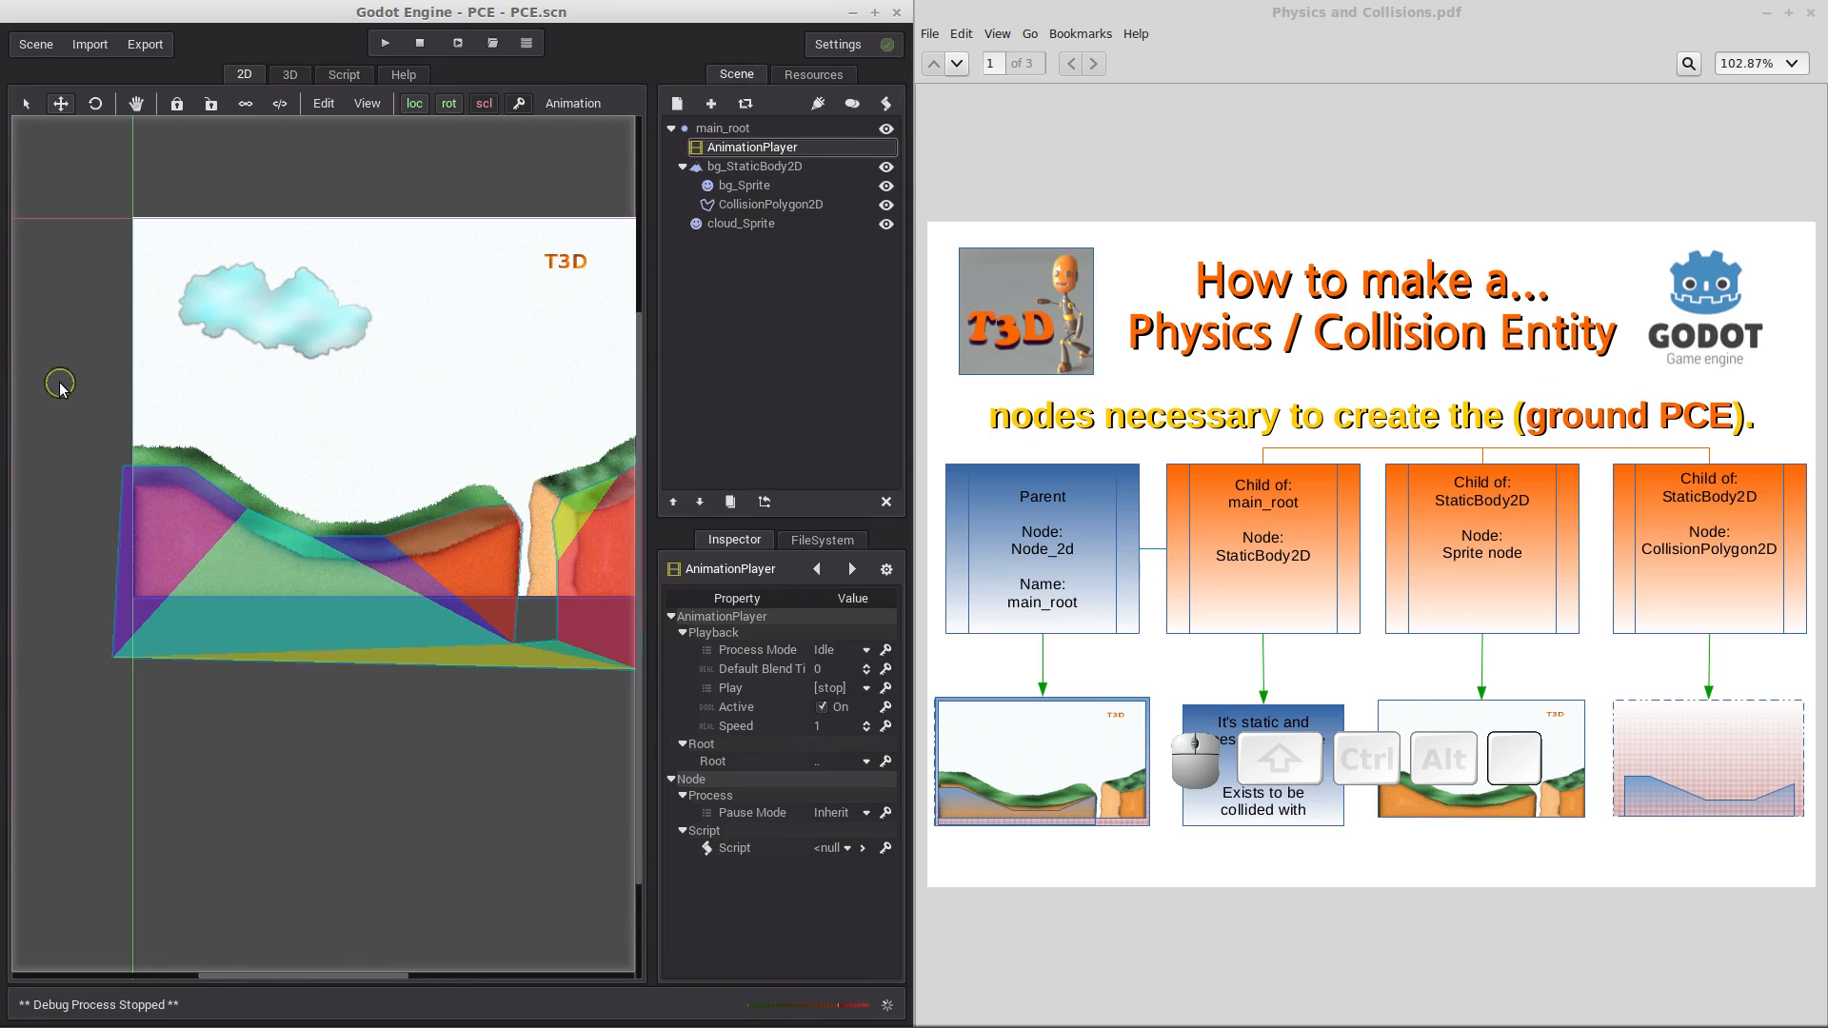
{"action": "middle_click_drag", "start_coordinate": [457, 802], "coordinate": [431, 836]}
{"action": "scroll", "coordinate": [431, 836], "scroll_direction": "up", "scroll_amount": 4}
{"action": "scroll", "coordinate": [415, 742], "scroll_direction": "down", "scroll_amount": 1}
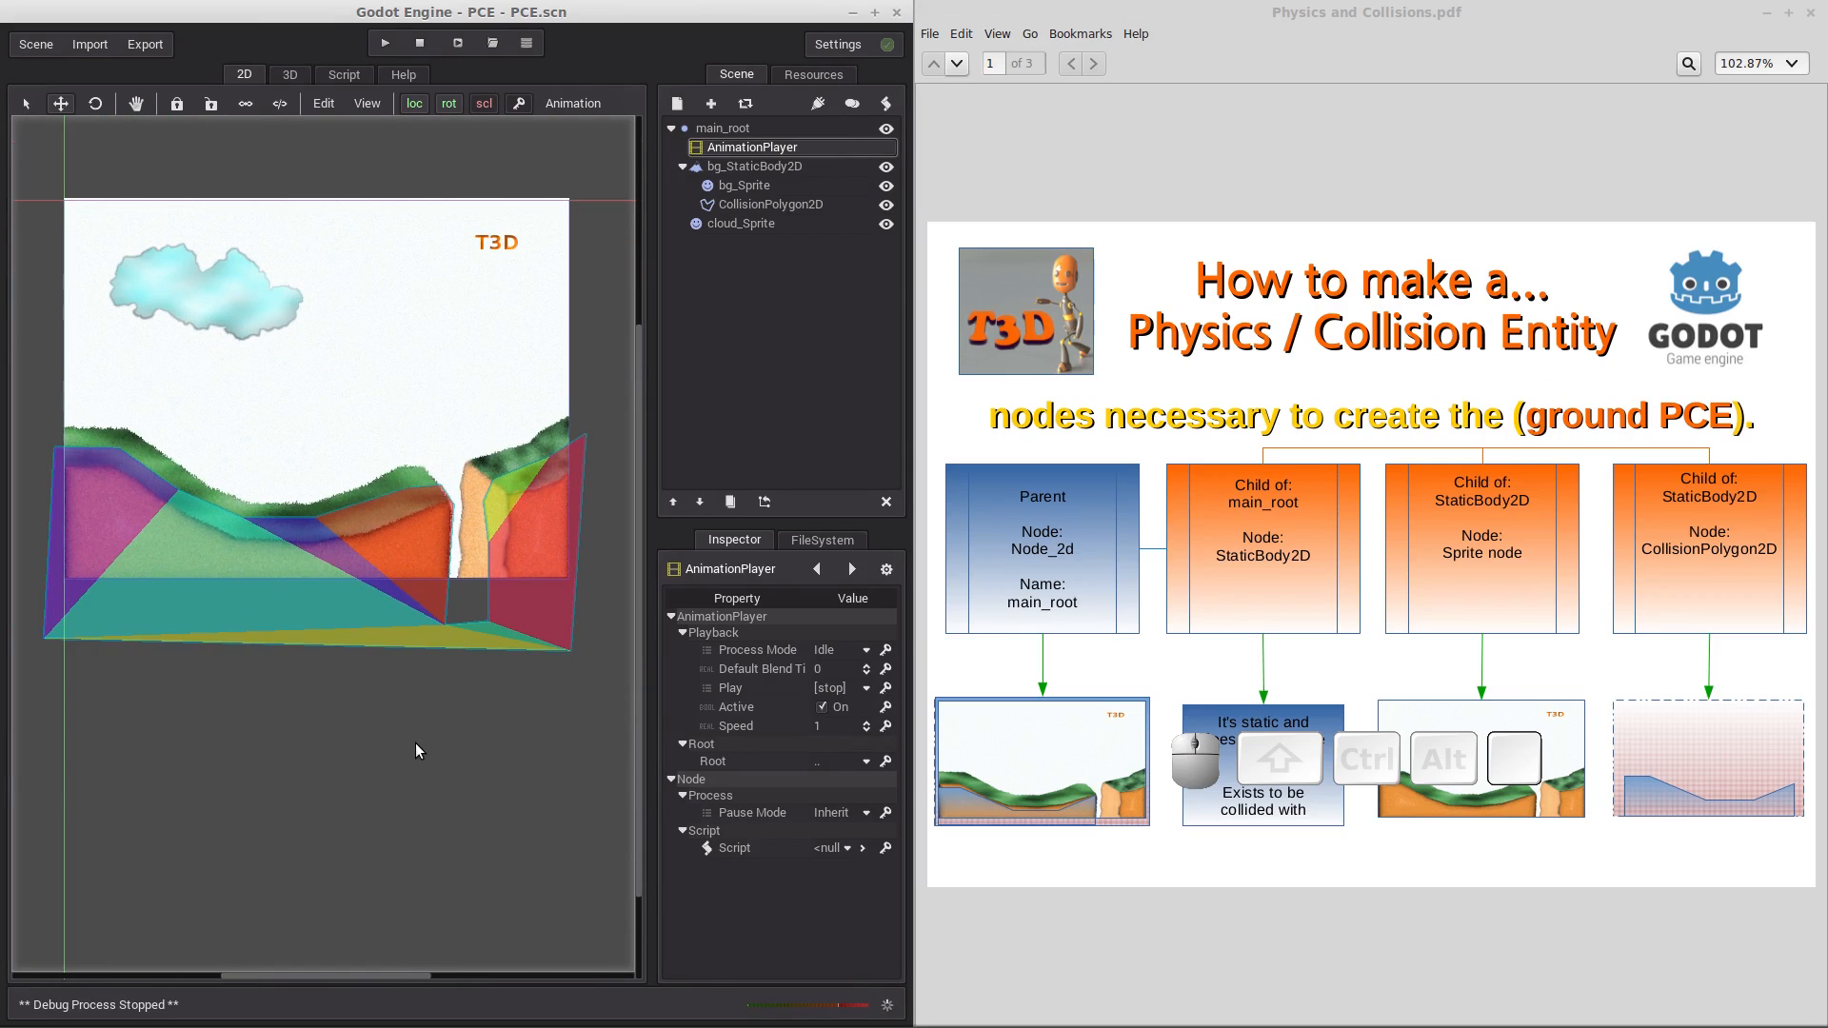
{"action": "middle_click_drag", "start_coordinate": [415, 743], "coordinate": [424, 776]}
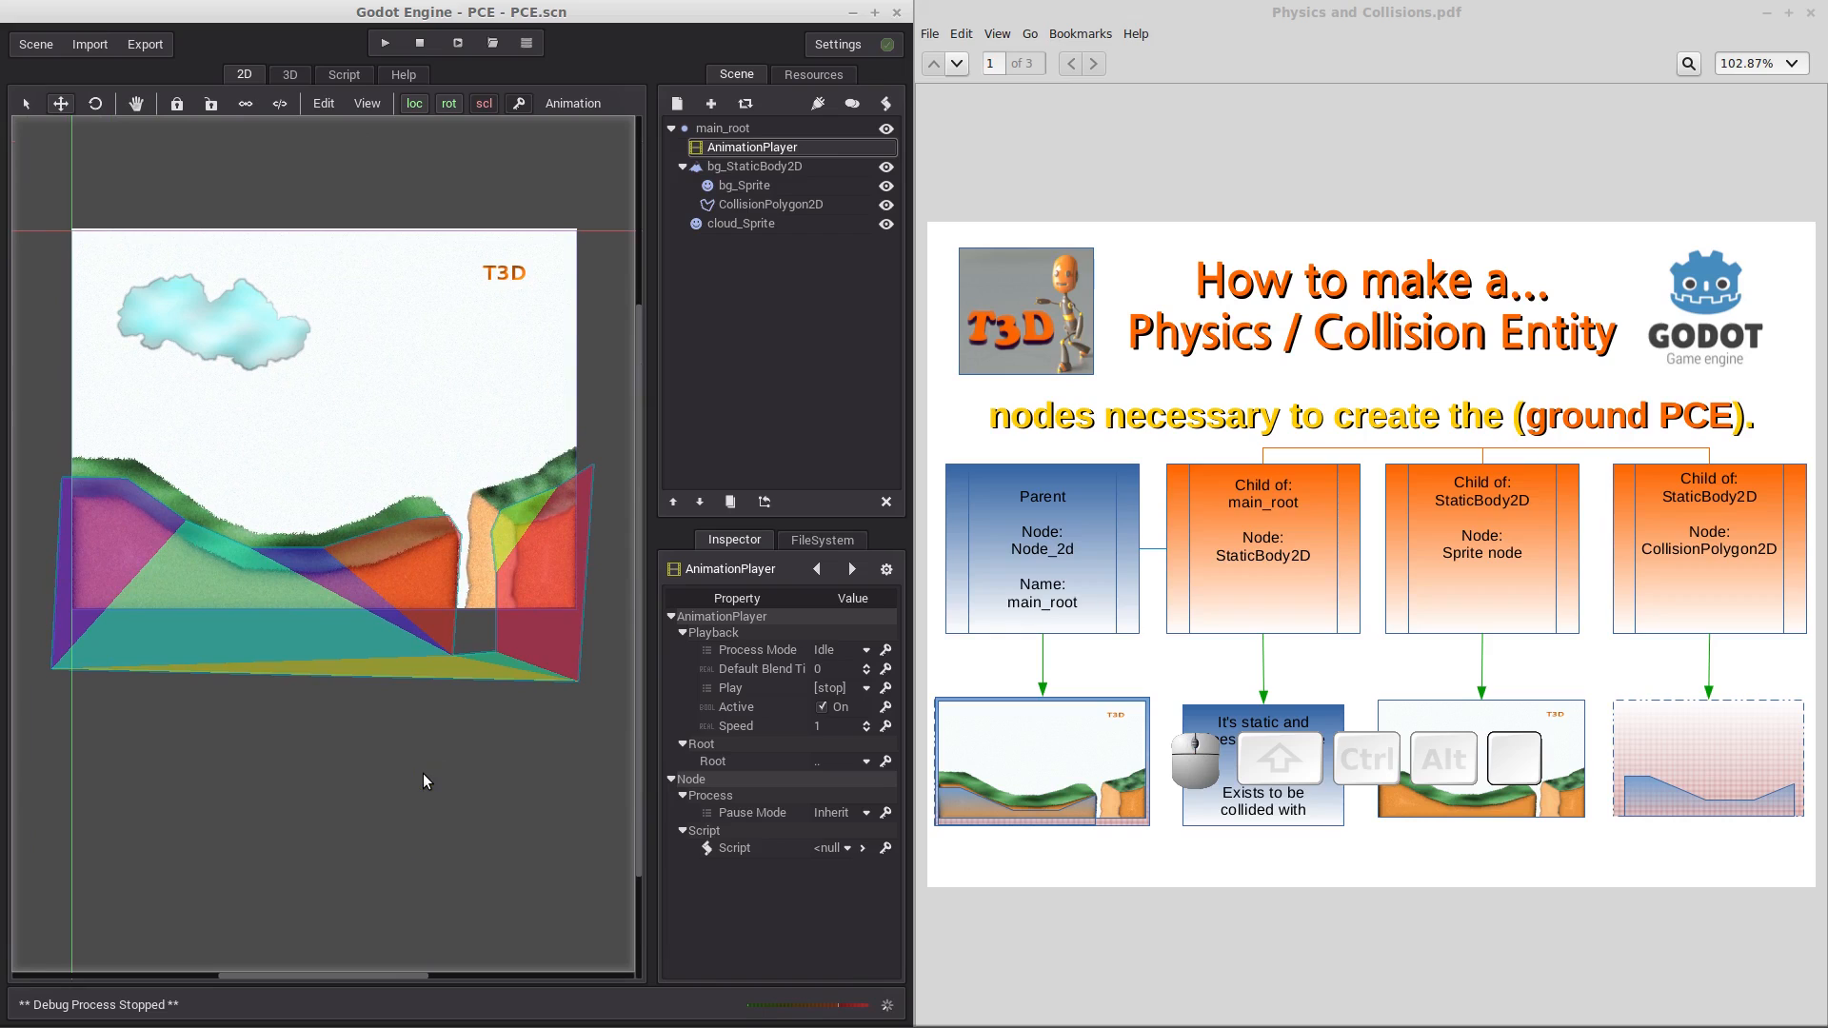
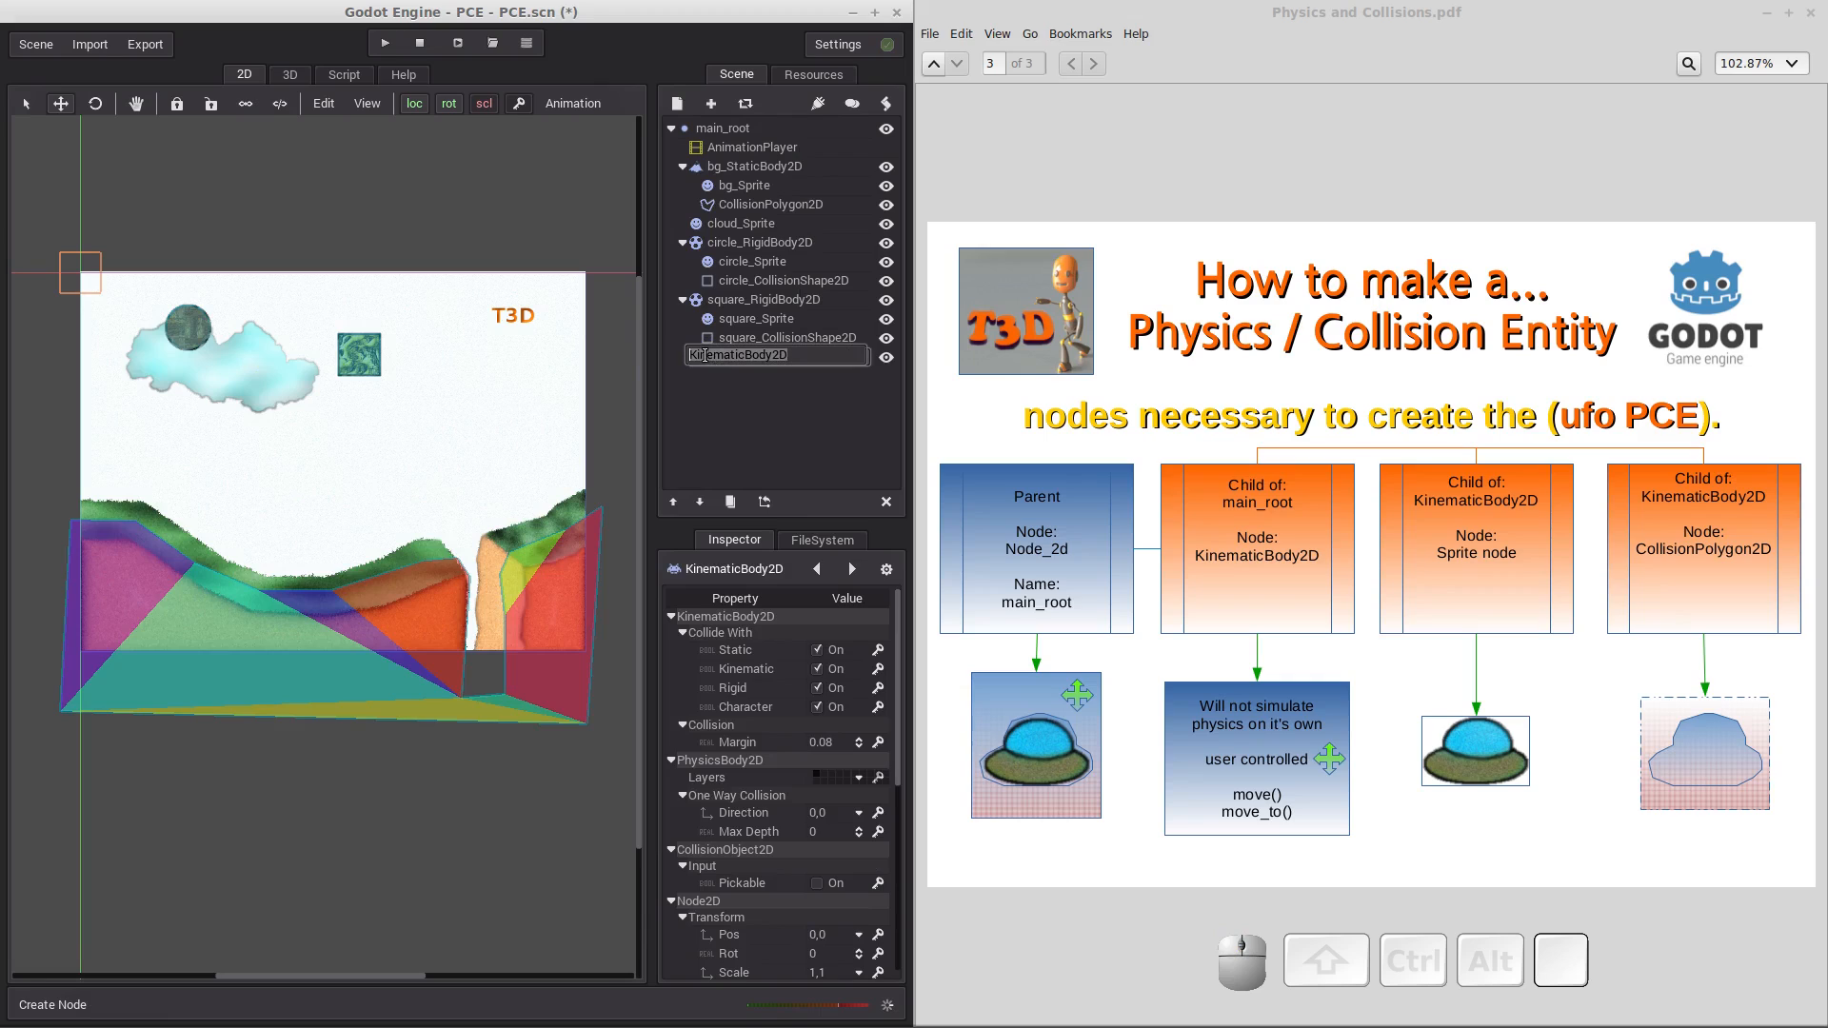
Rename the new KinematicBody2D node as ufo_KinematicBody2D and add a Sprite node as its child.
{"action": "type", "text": "ufo_"}
{"action": "key", "text": "Return"}
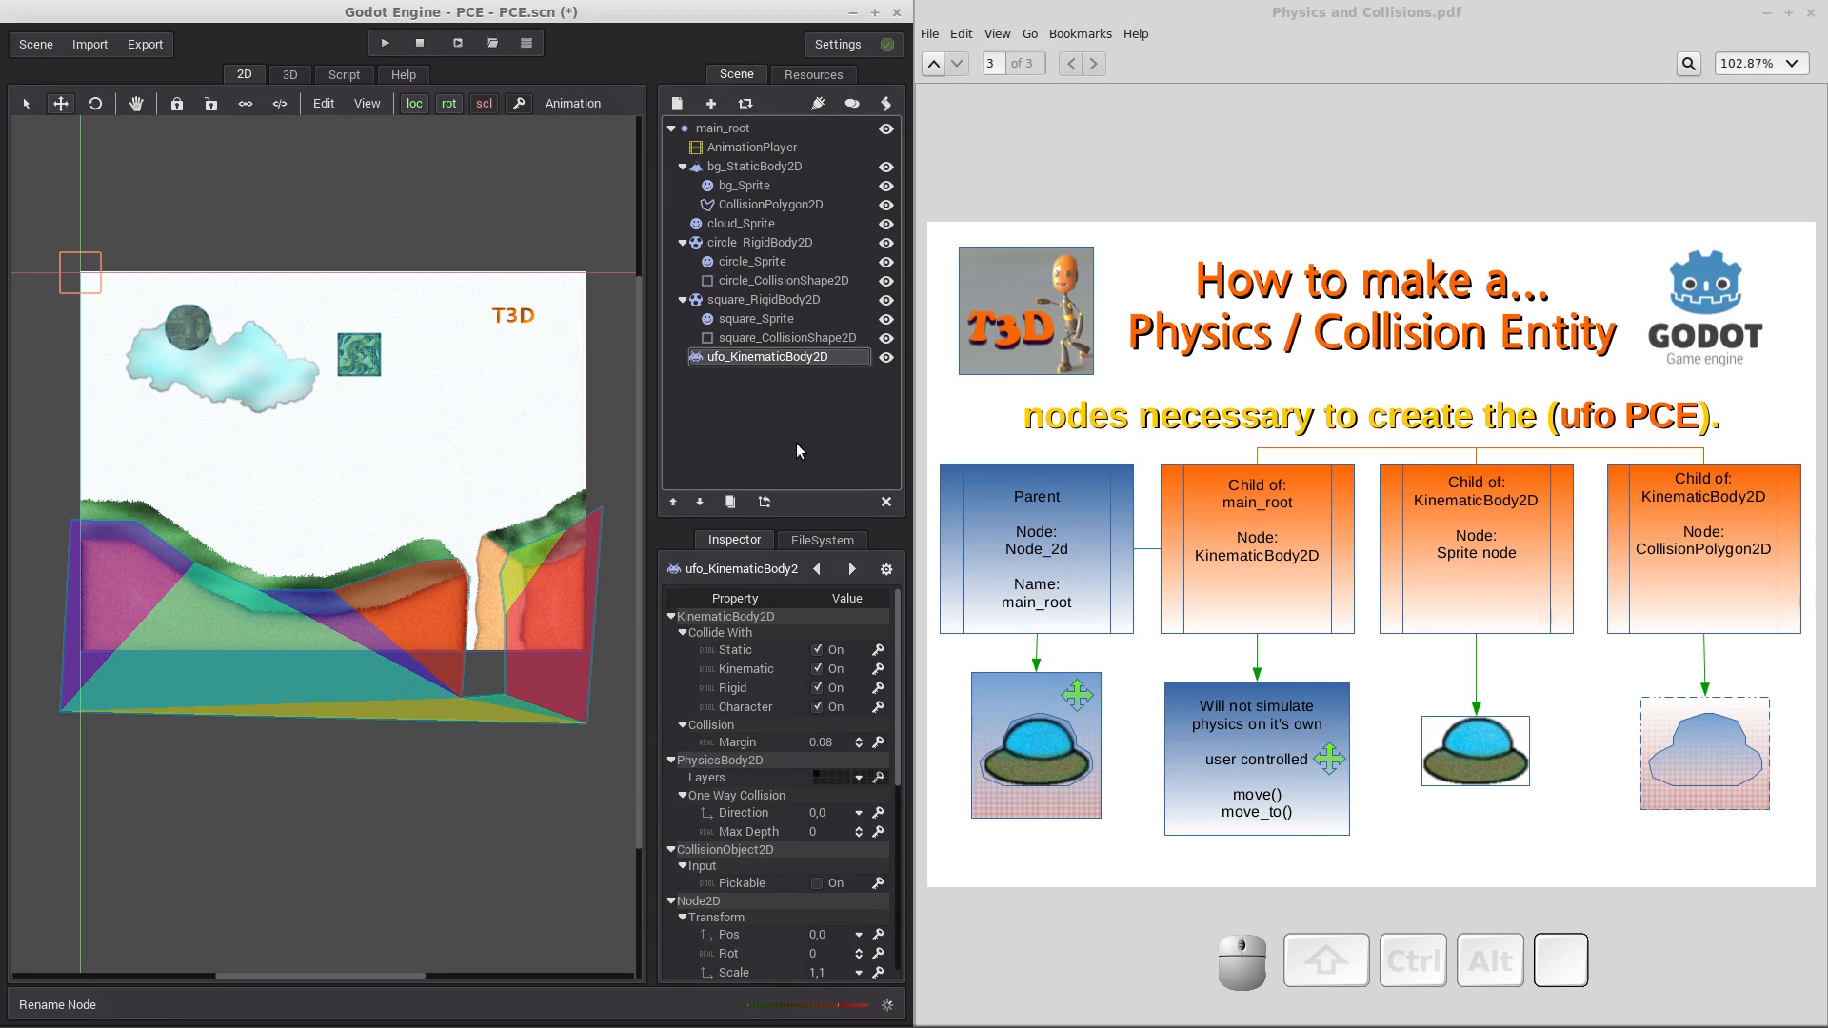
{"action": "left_click", "coordinate": [785, 358]}
{"action": "left_click", "coordinate": [710, 103]}
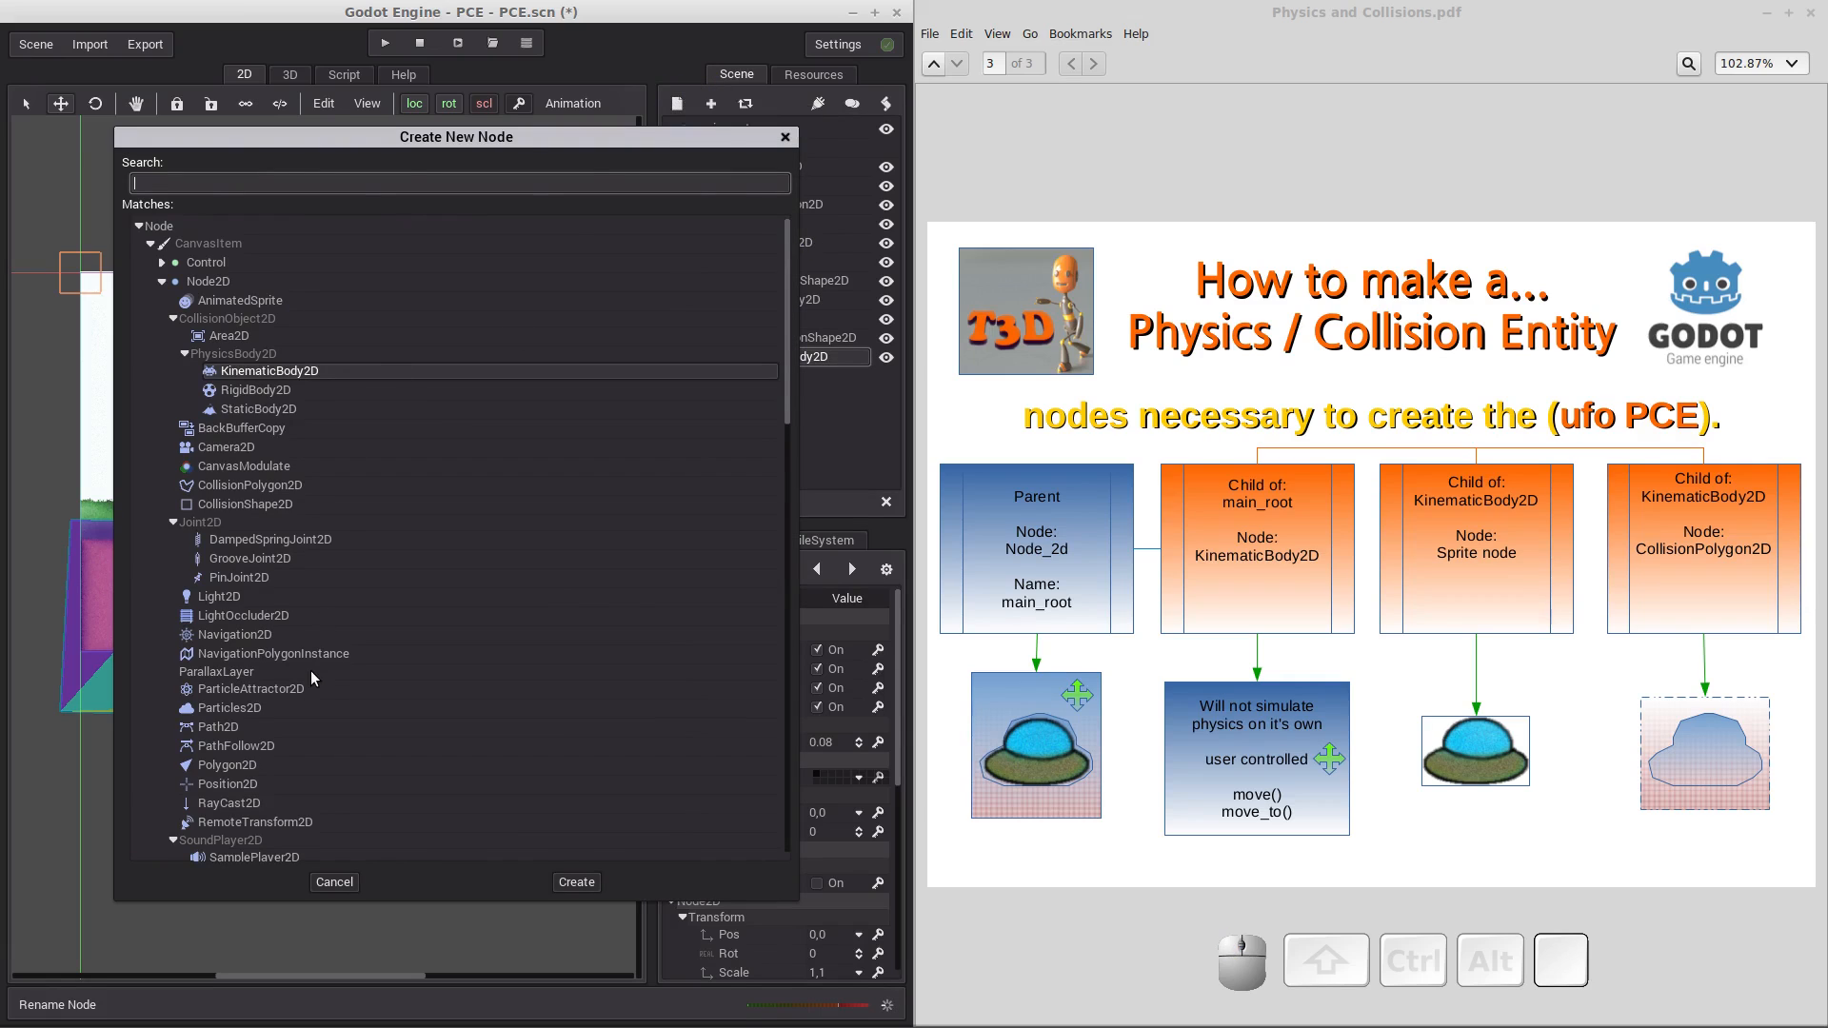
{"action": "scroll", "coordinate": [310, 671], "scroll_direction": "down", "scroll_amount": 5}
{"action": "double_click", "coordinate": [236, 714]}
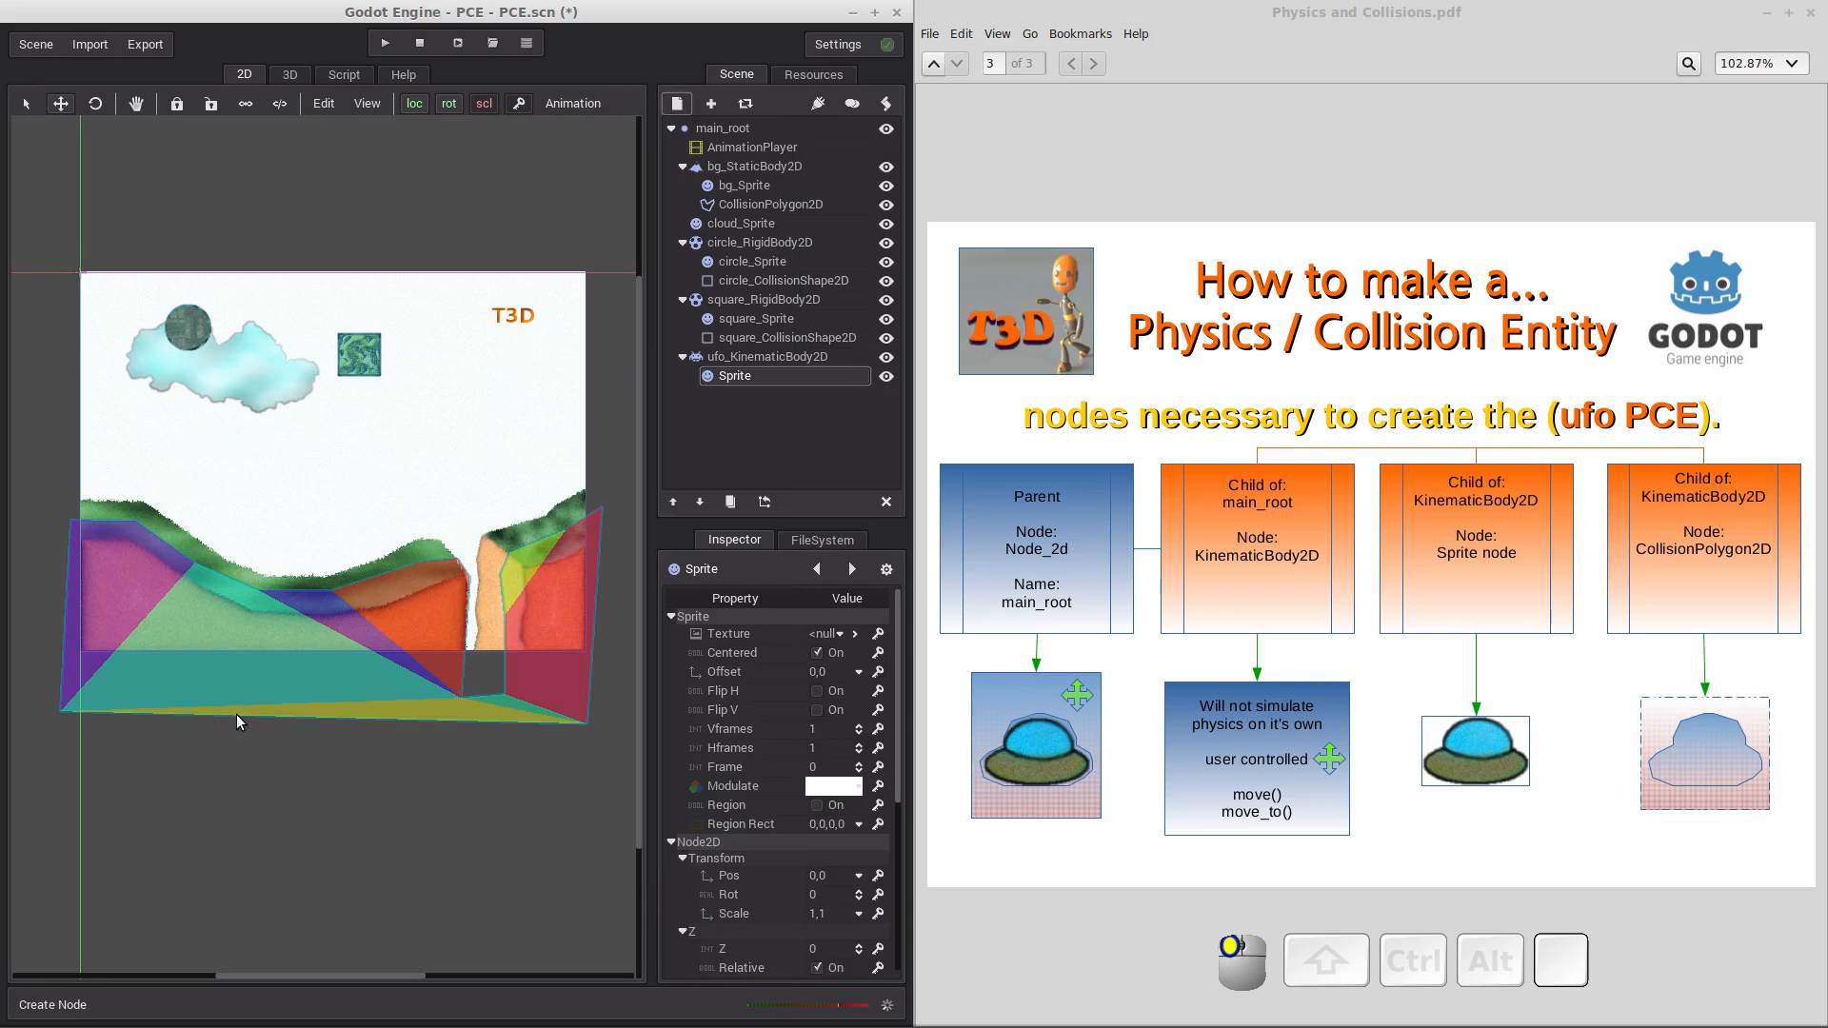
Load ufo.tex from the Image folder as the texture of the new Sprite node.
{"action": "left_click", "coordinate": [825, 633]}
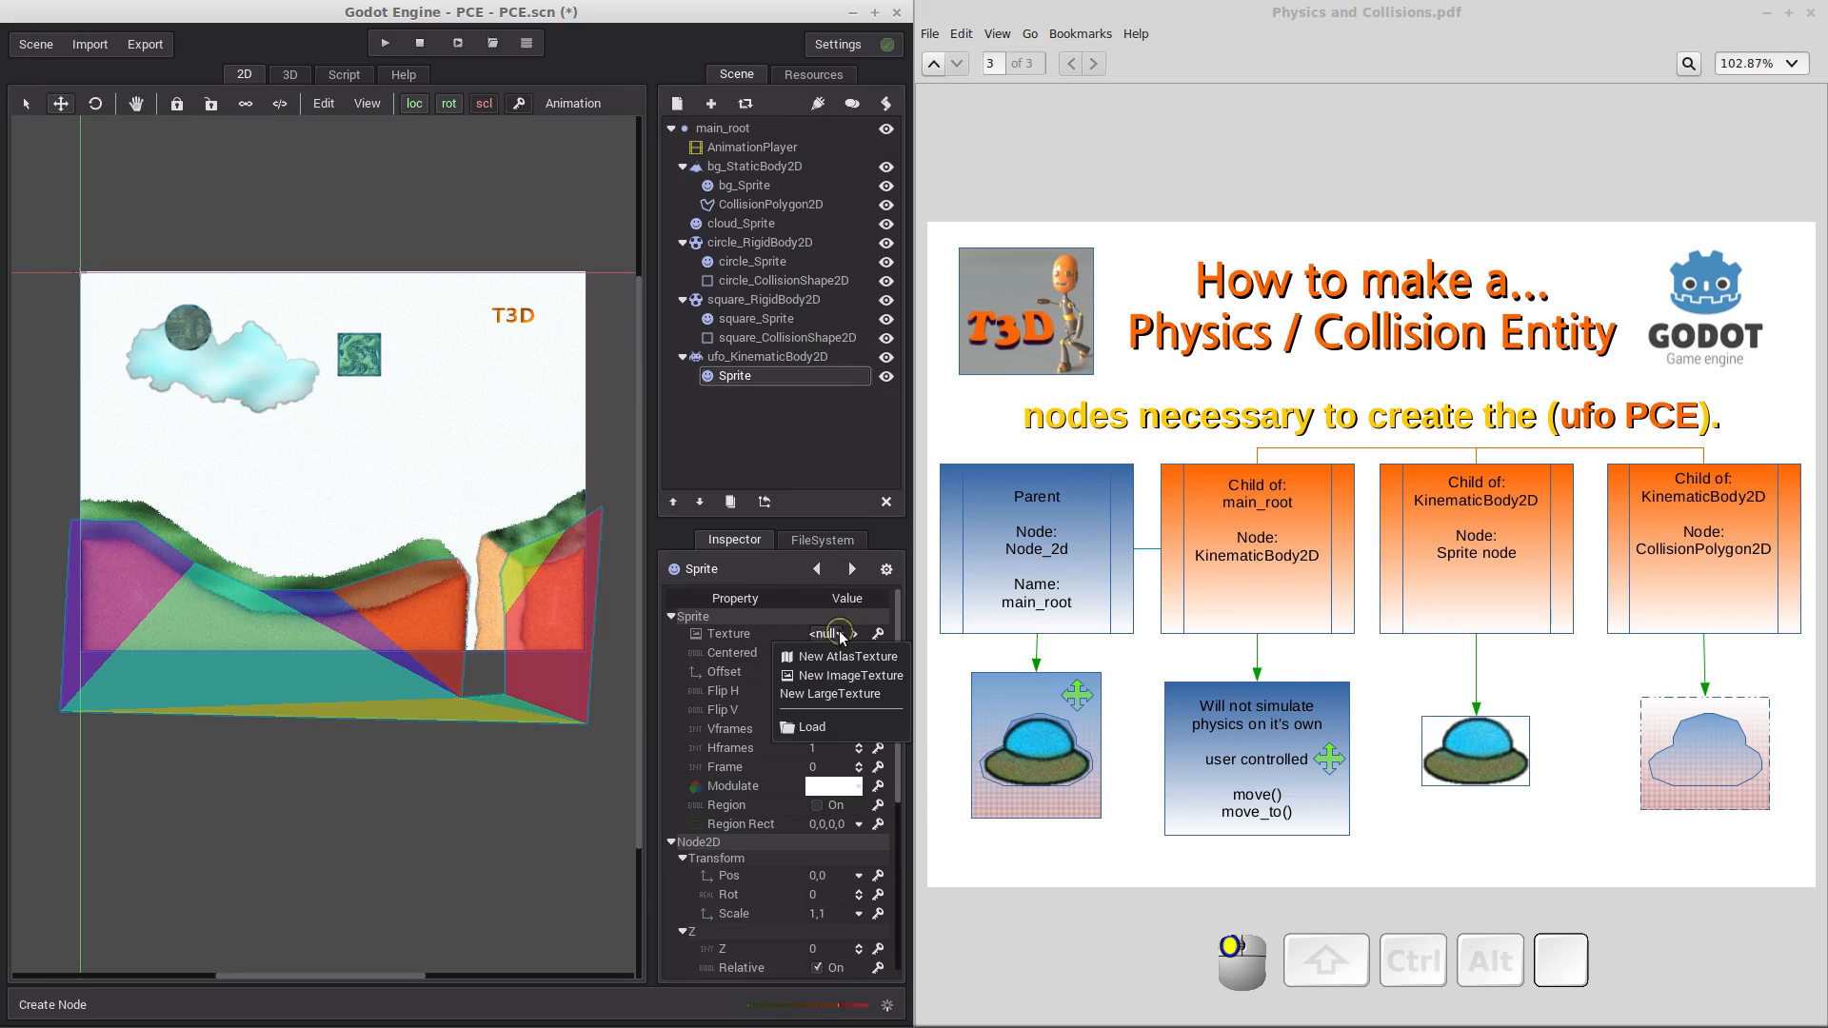
{"action": "left_click", "coordinate": [812, 726]}
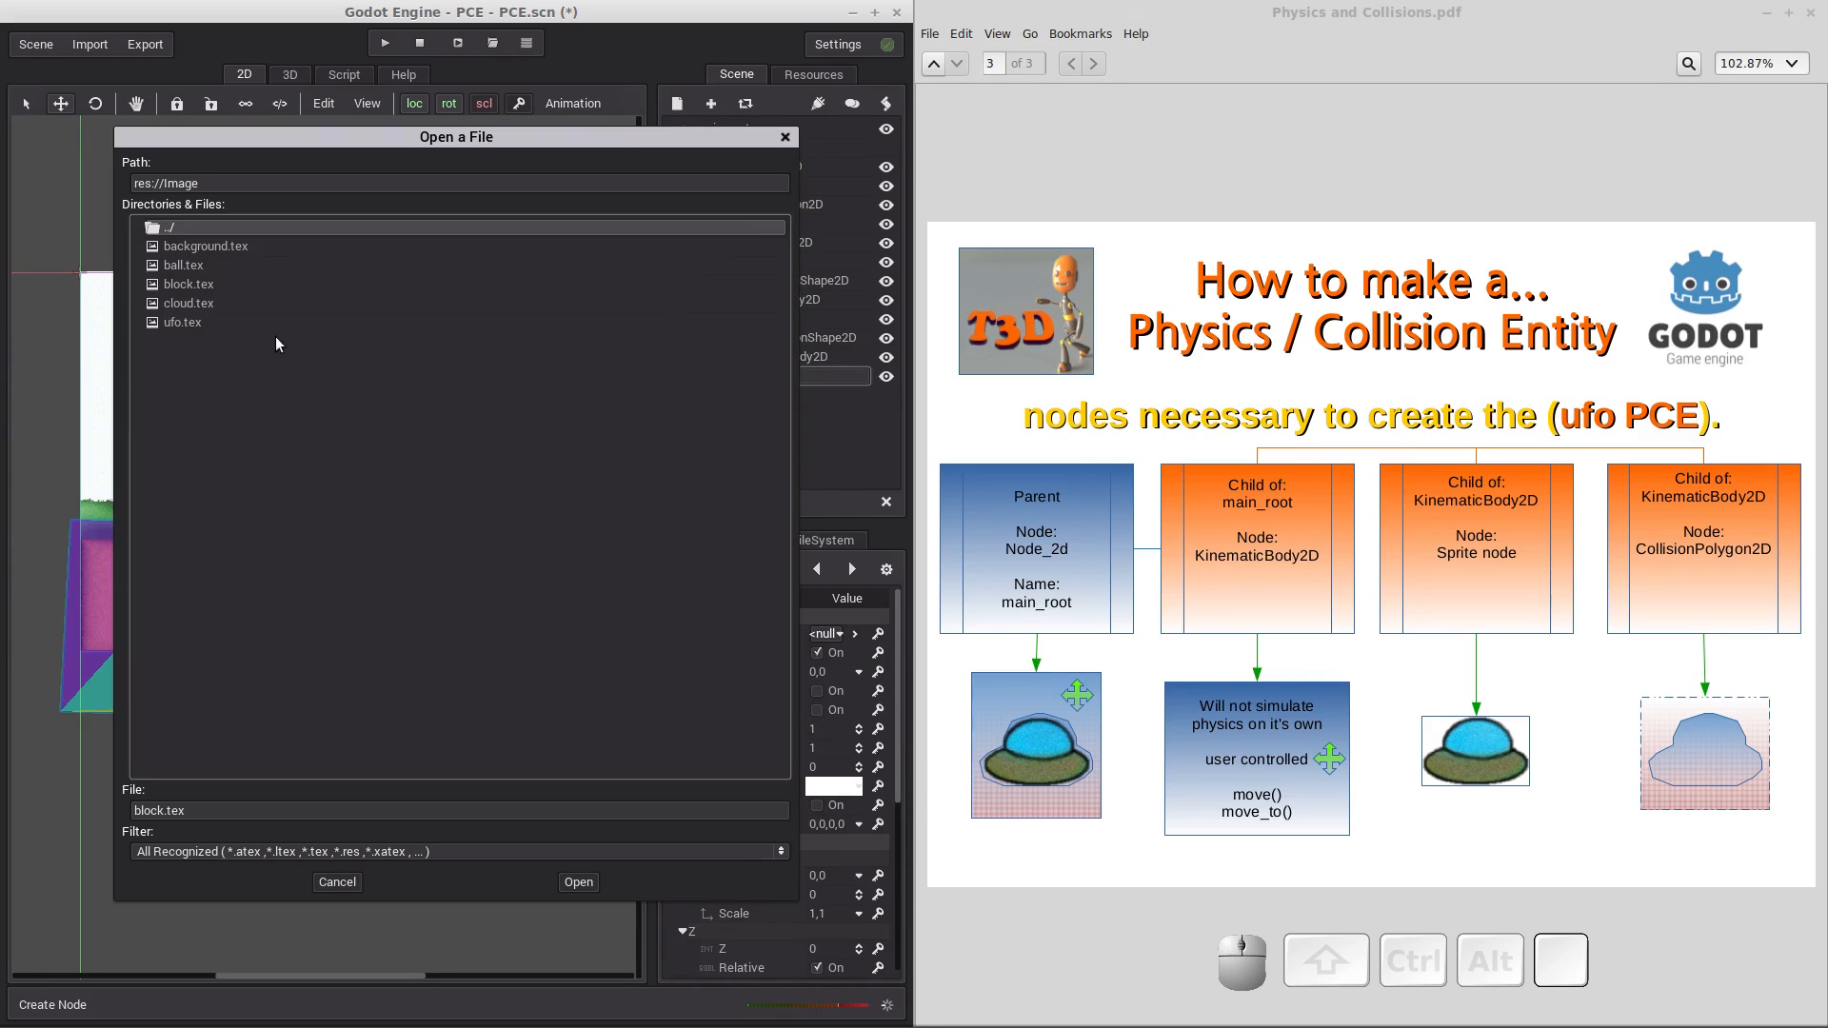
{"action": "double_click", "coordinate": [172, 322]}
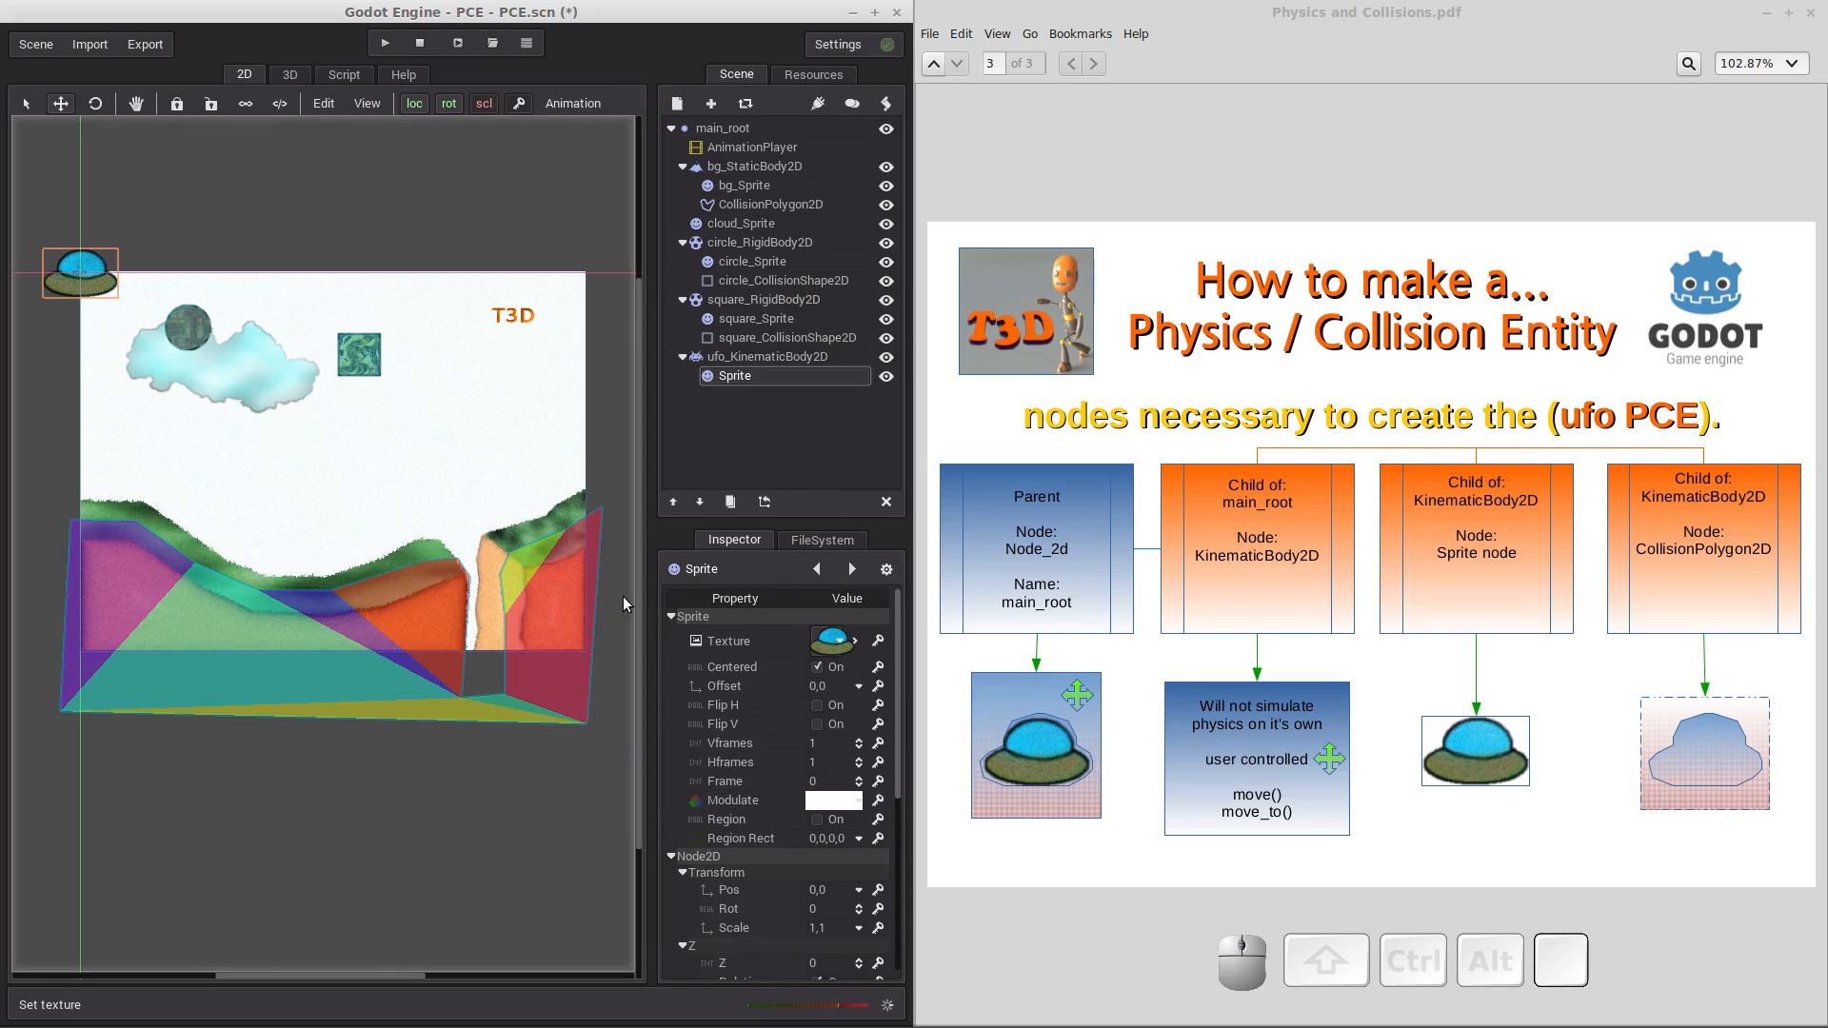
Add a CollisionPolygon2D node as a child of ufo_KinematicBody2D and maximize the editor window.
{"action": "left_click", "coordinate": [751, 356]}
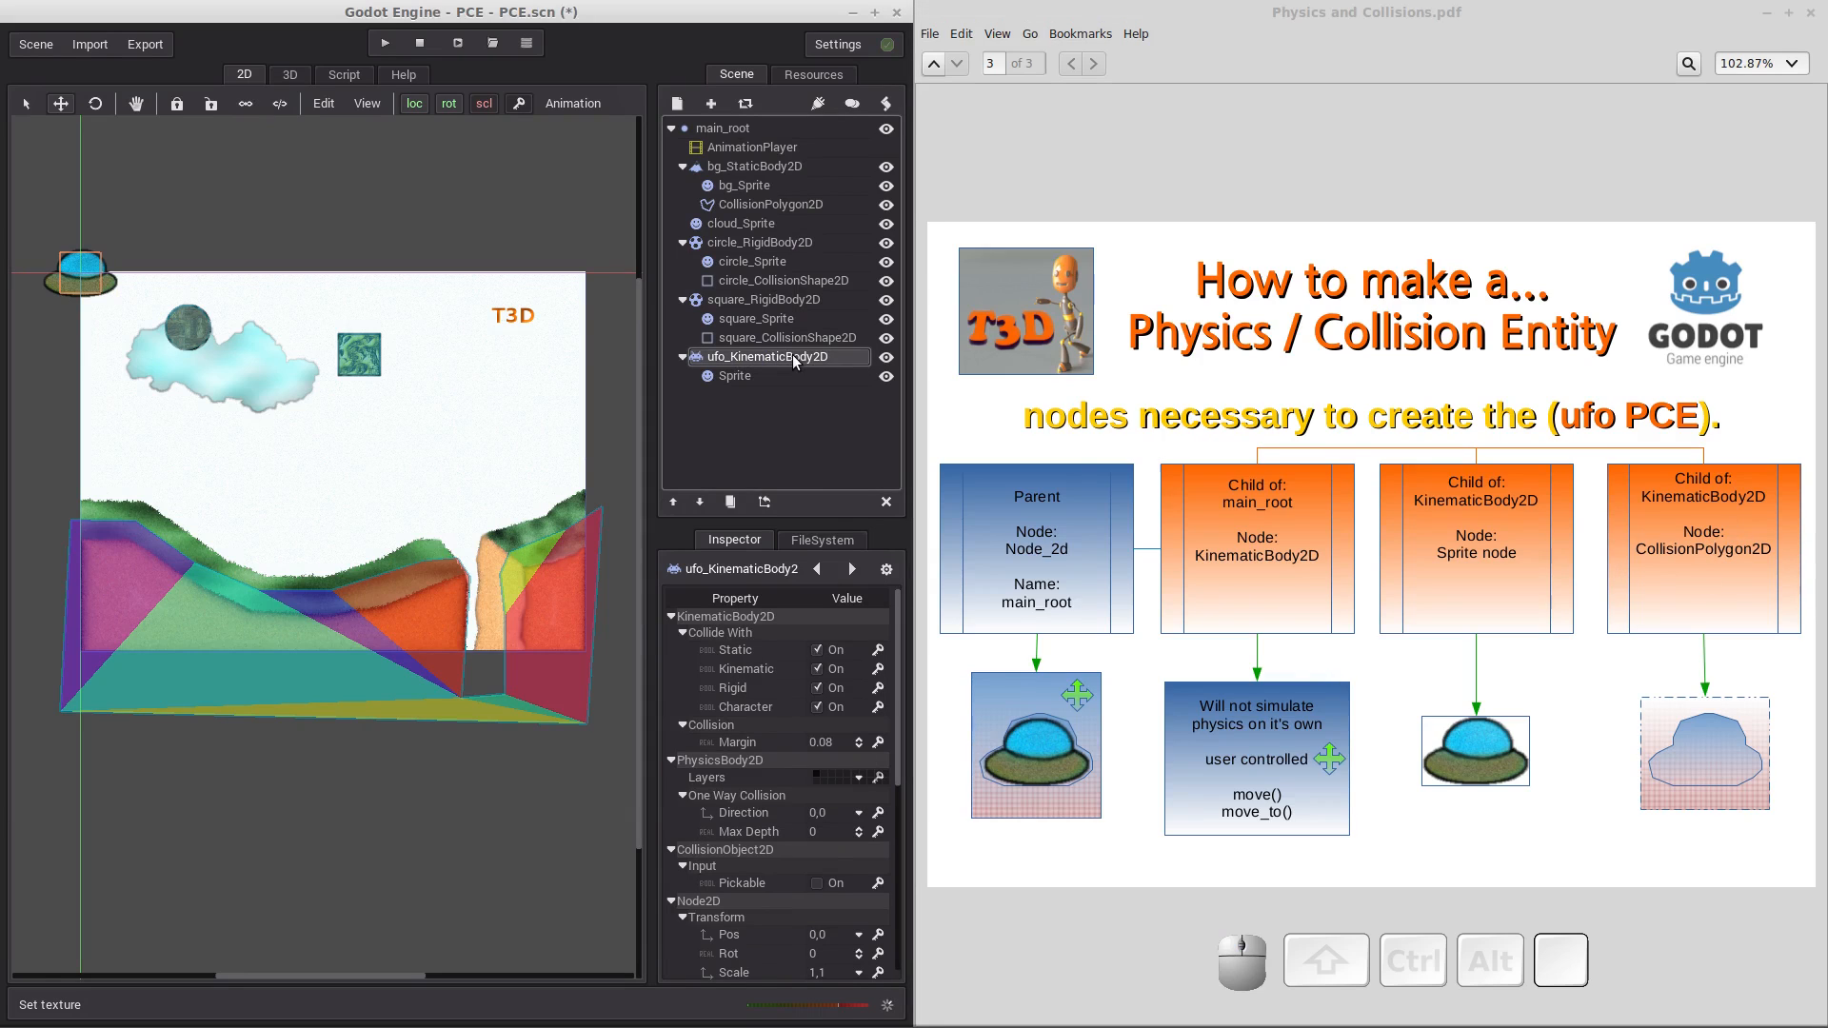
{"action": "left_click", "coordinate": [710, 103]}
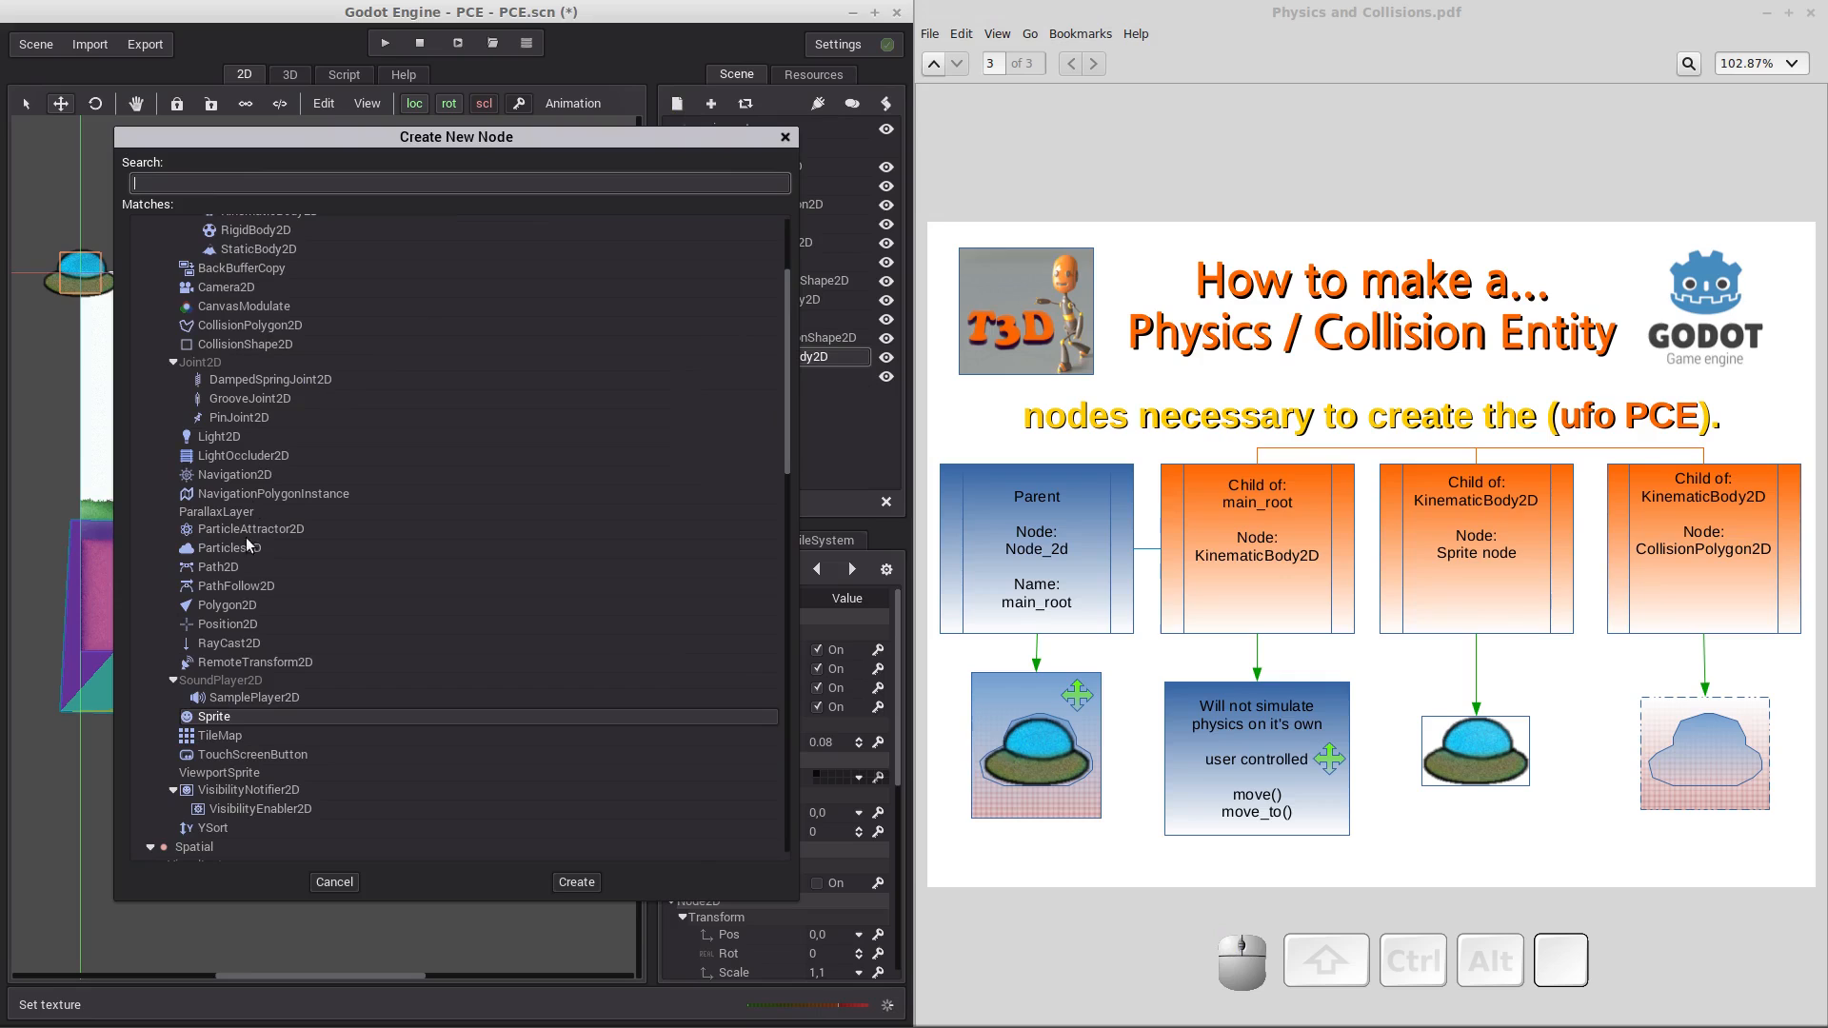
{"action": "double_click", "coordinate": [234, 328]}
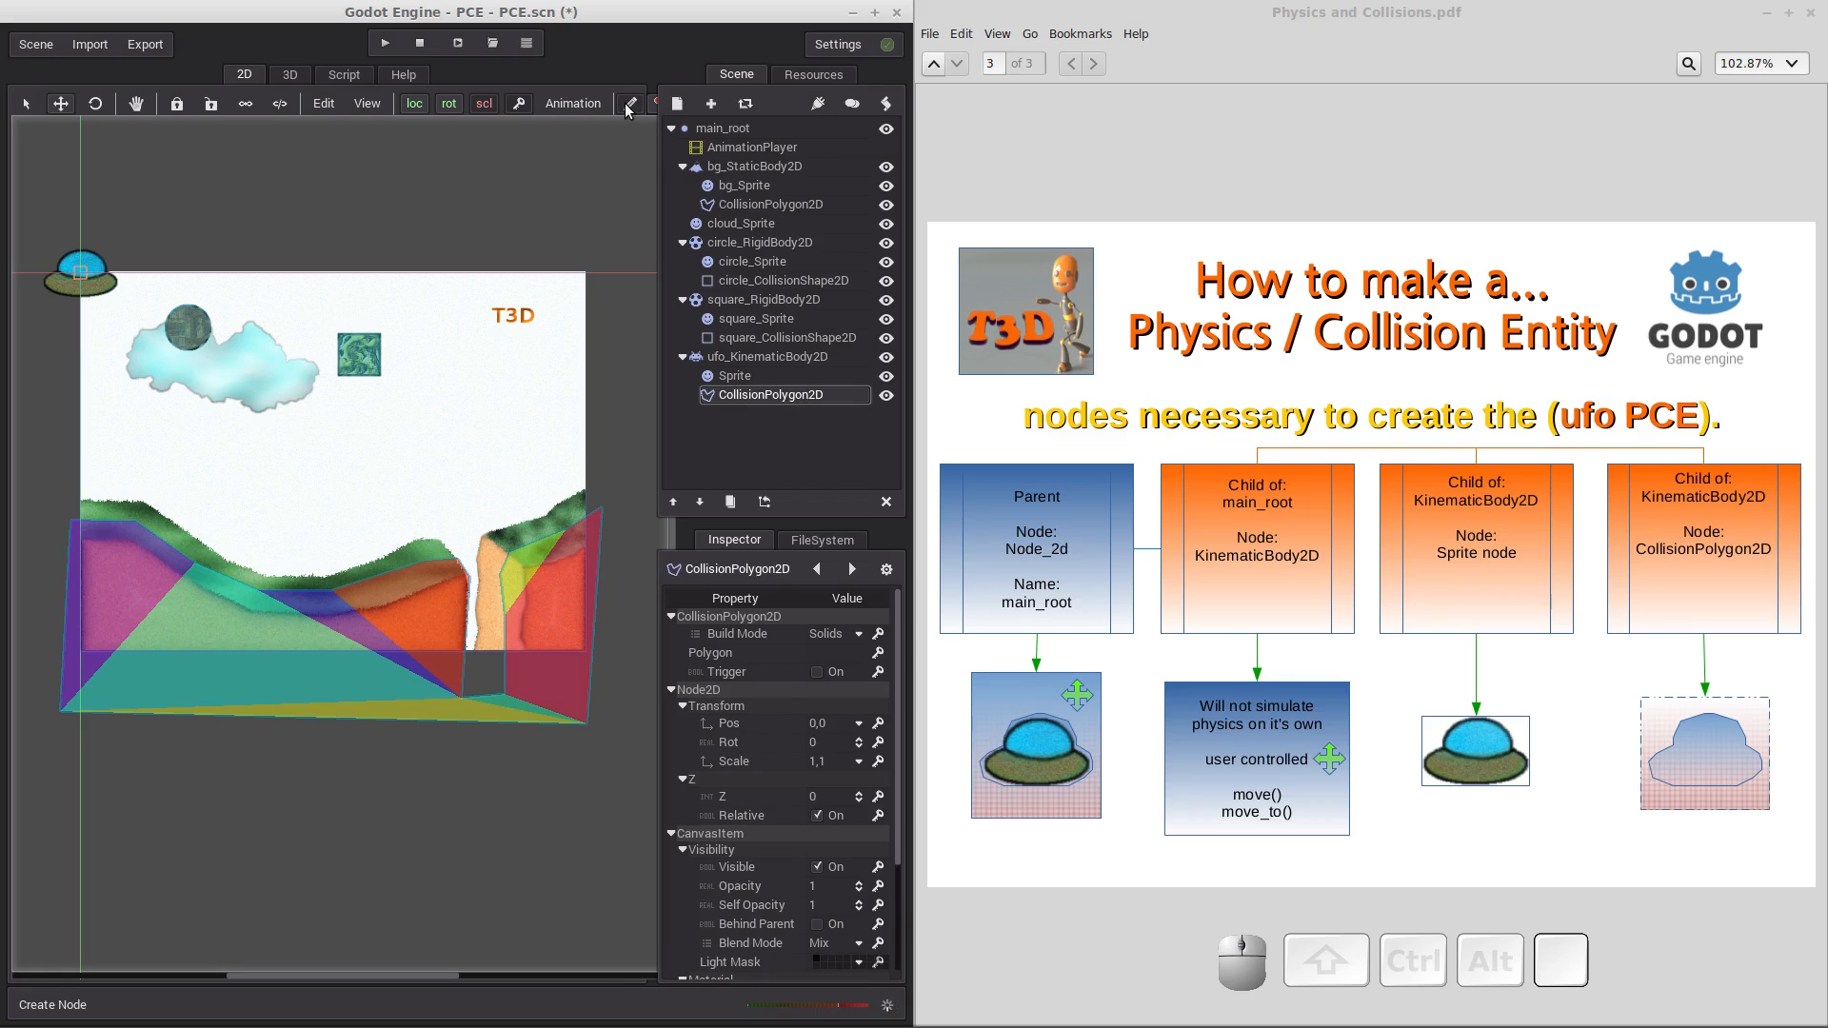
{"action": "left_click", "coordinate": [874, 13]}
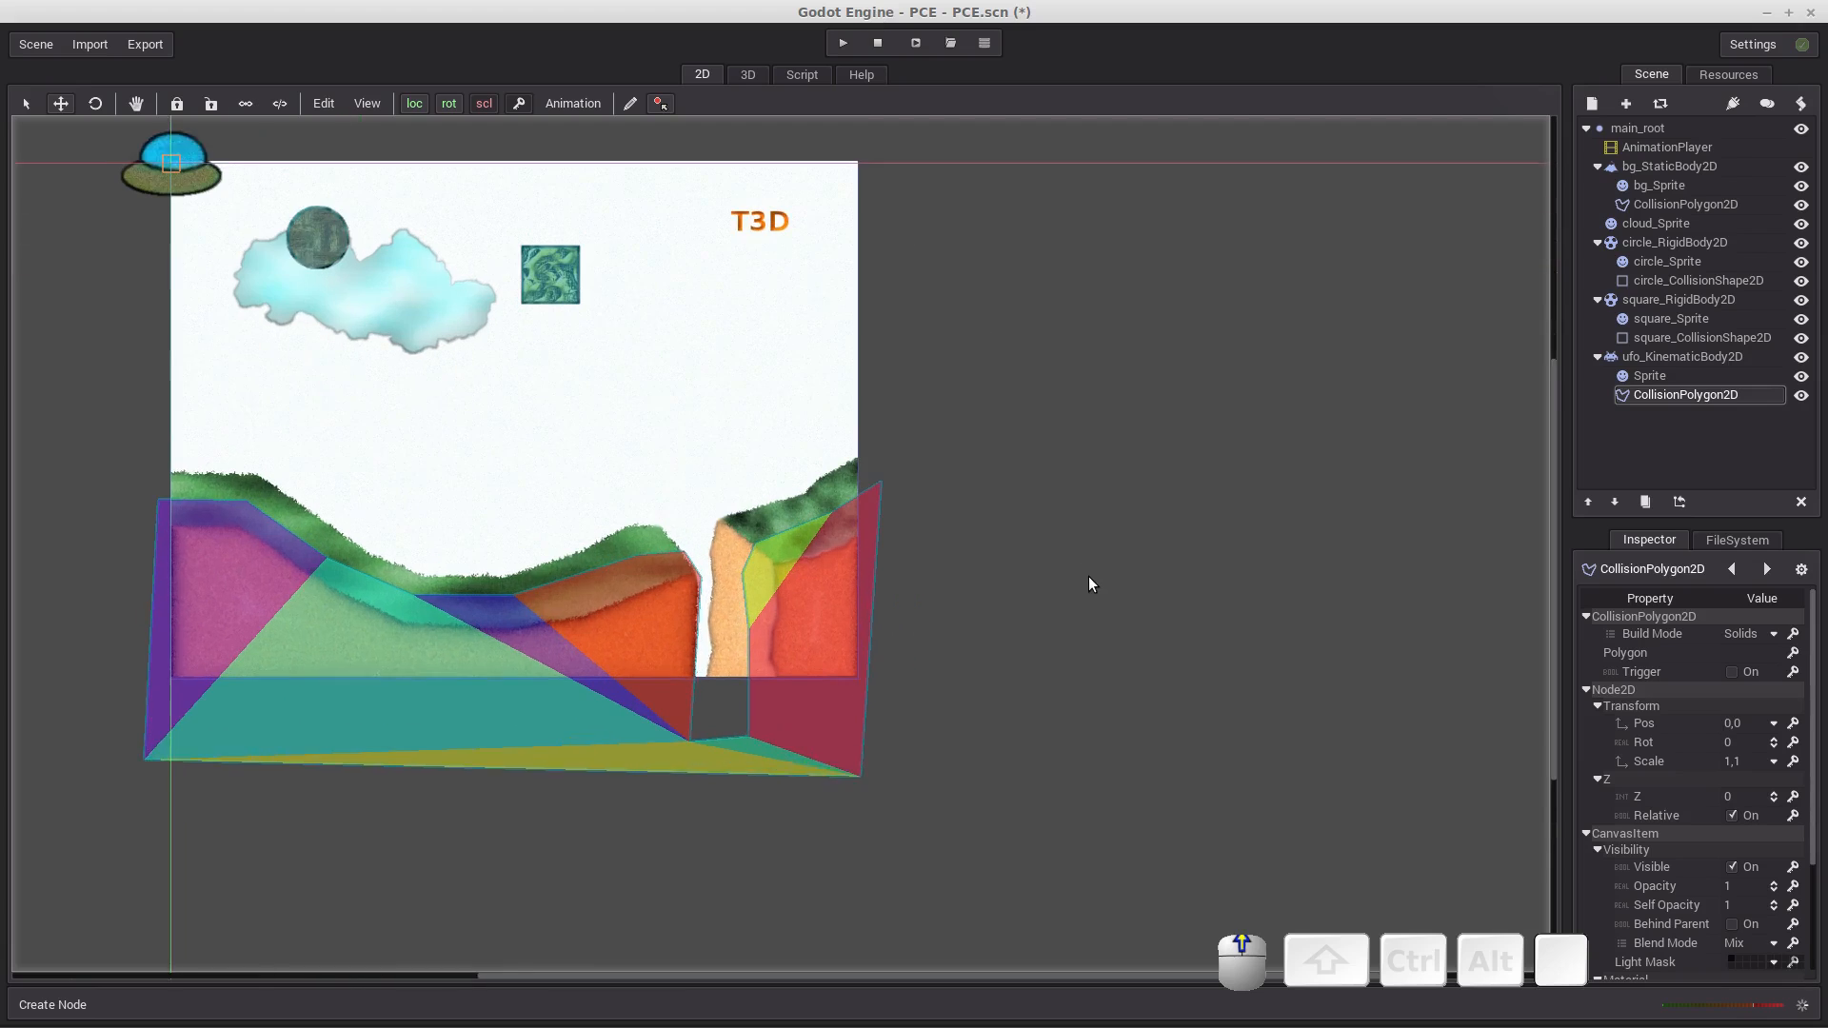
Trace a closed collision polygon around the outline of the UFO's dome and saucer.
{"action": "scroll", "coordinate": [1143, 476], "scroll_direction": "up", "scroll_amount": 3}
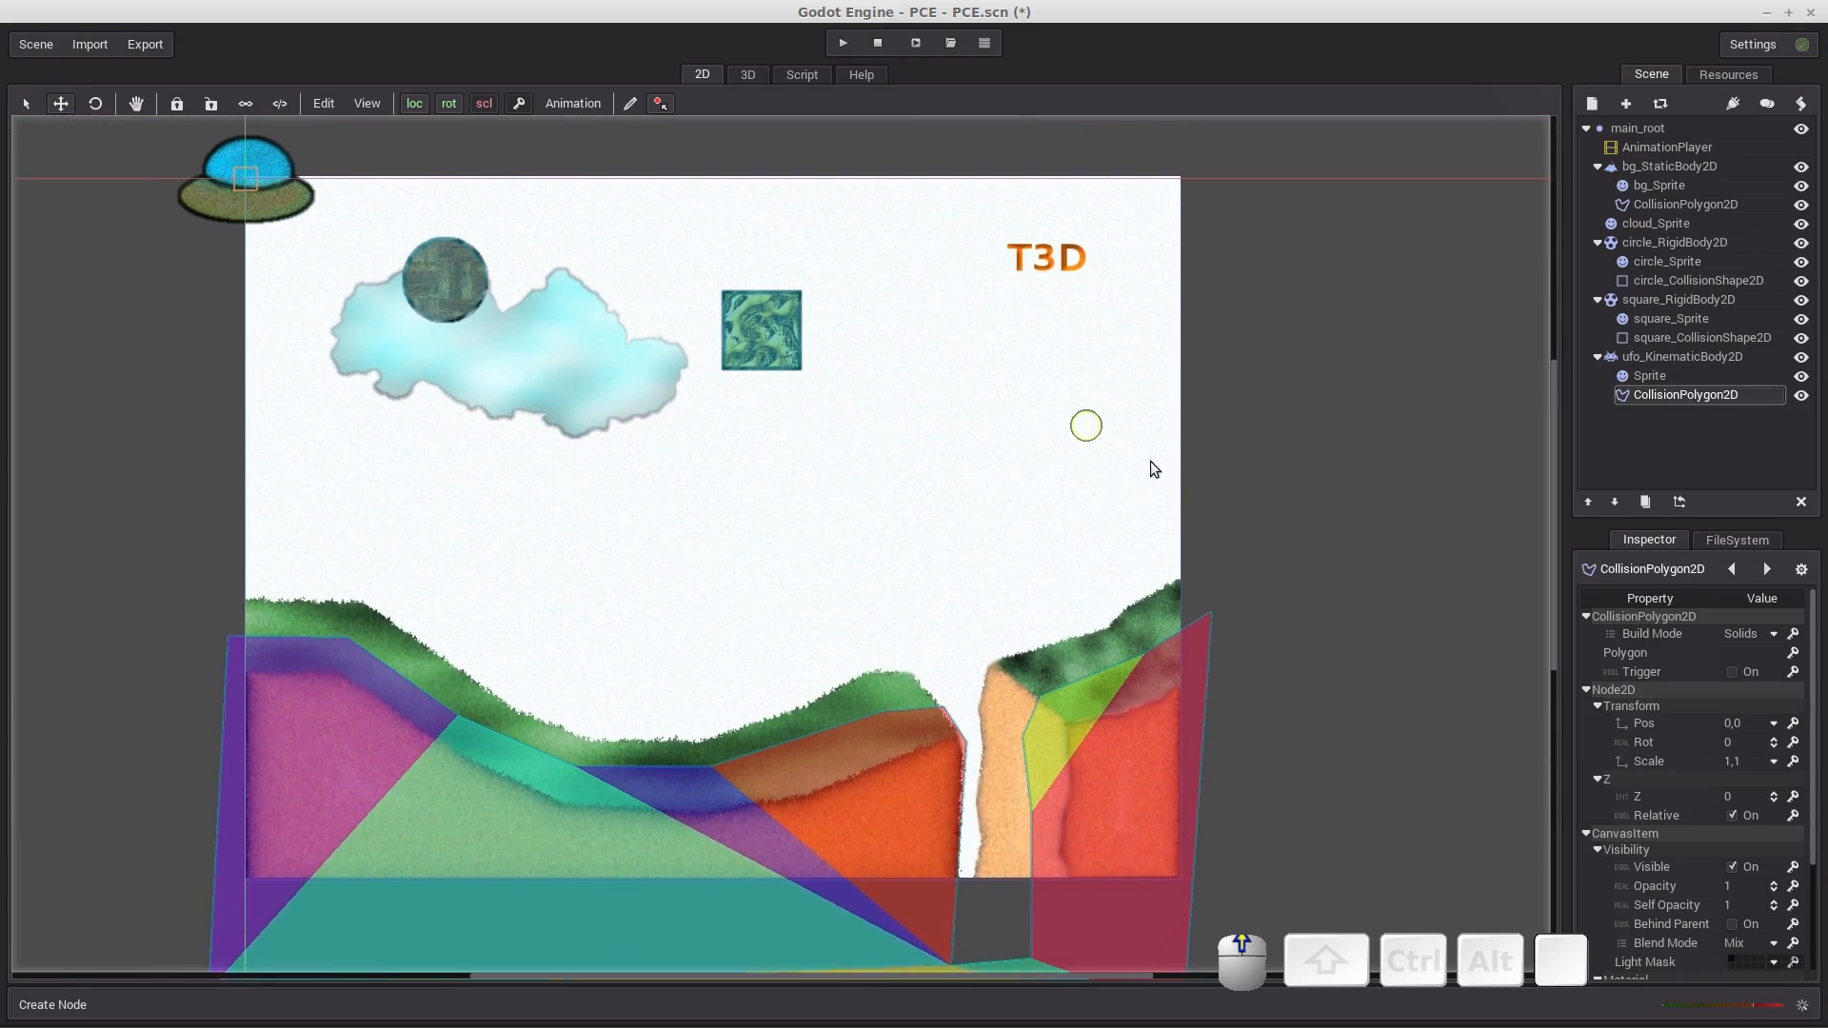
{"action": "middle_click_drag", "start_coordinate": [1259, 519], "coordinate": [1293, 545]}
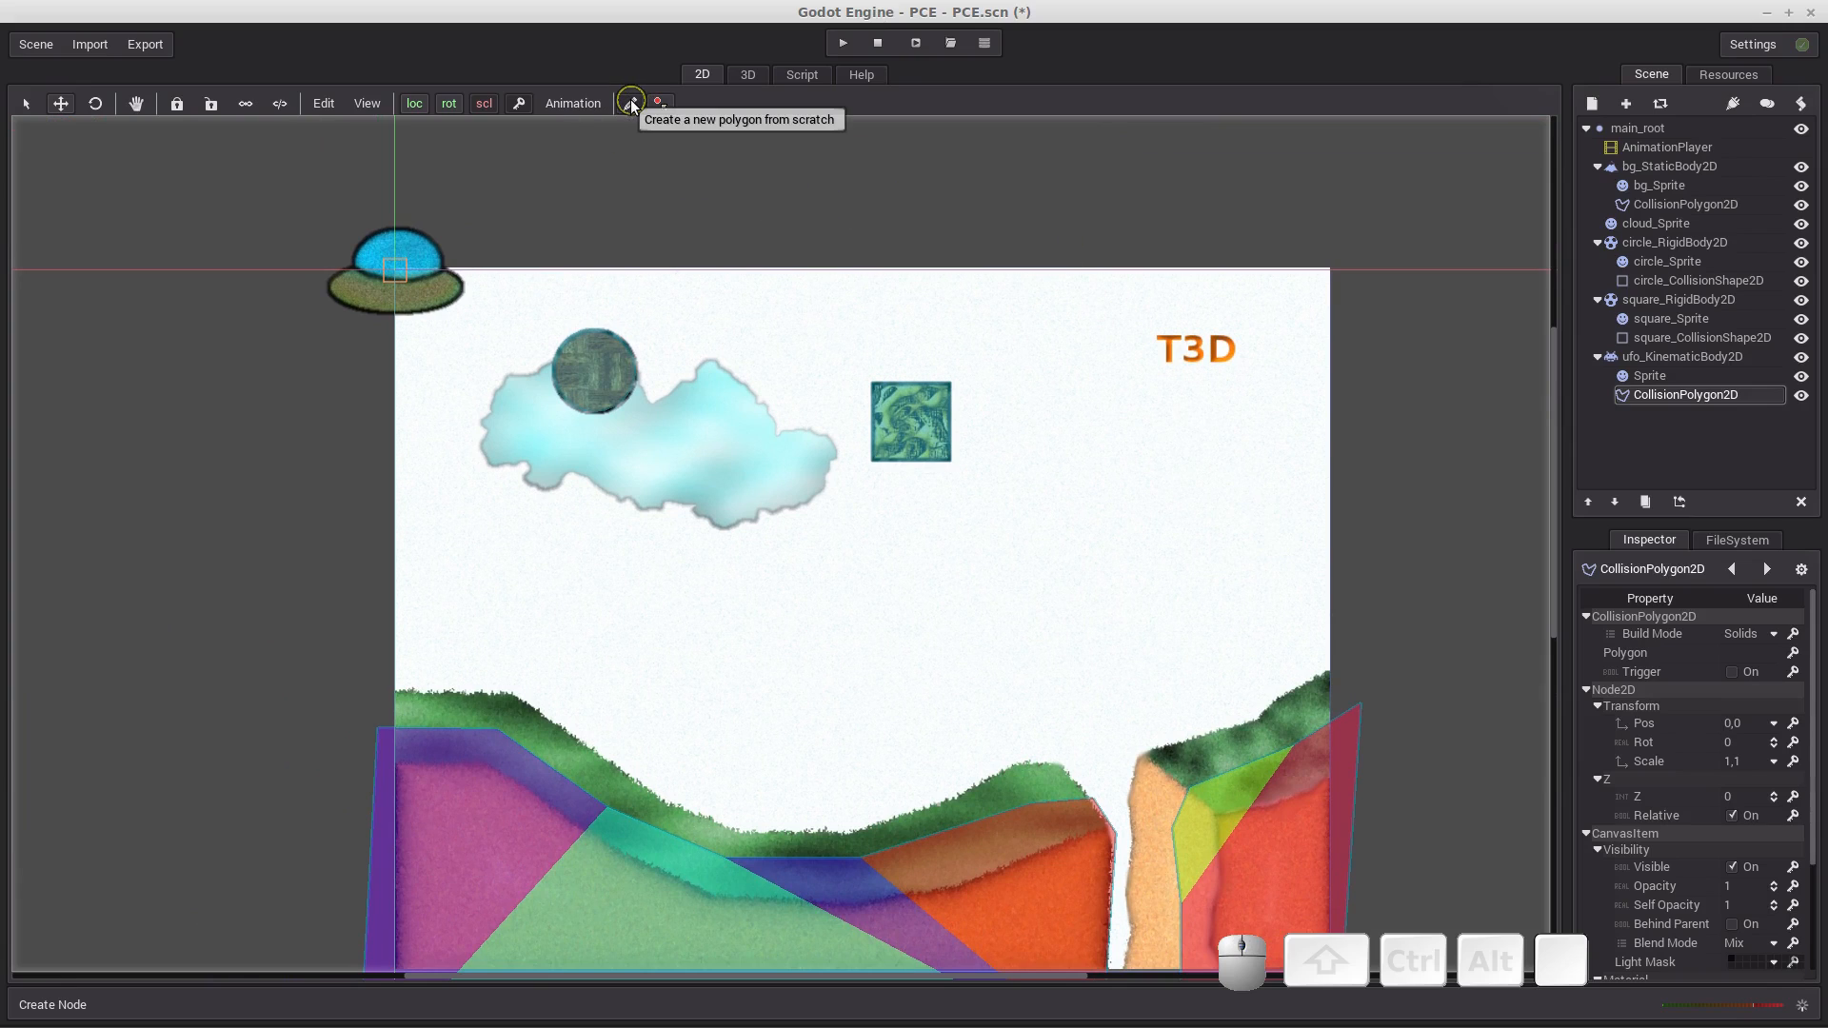
{"action": "scroll", "coordinate": [685, 400], "scroll_direction": "up", "scroll_amount": 4}
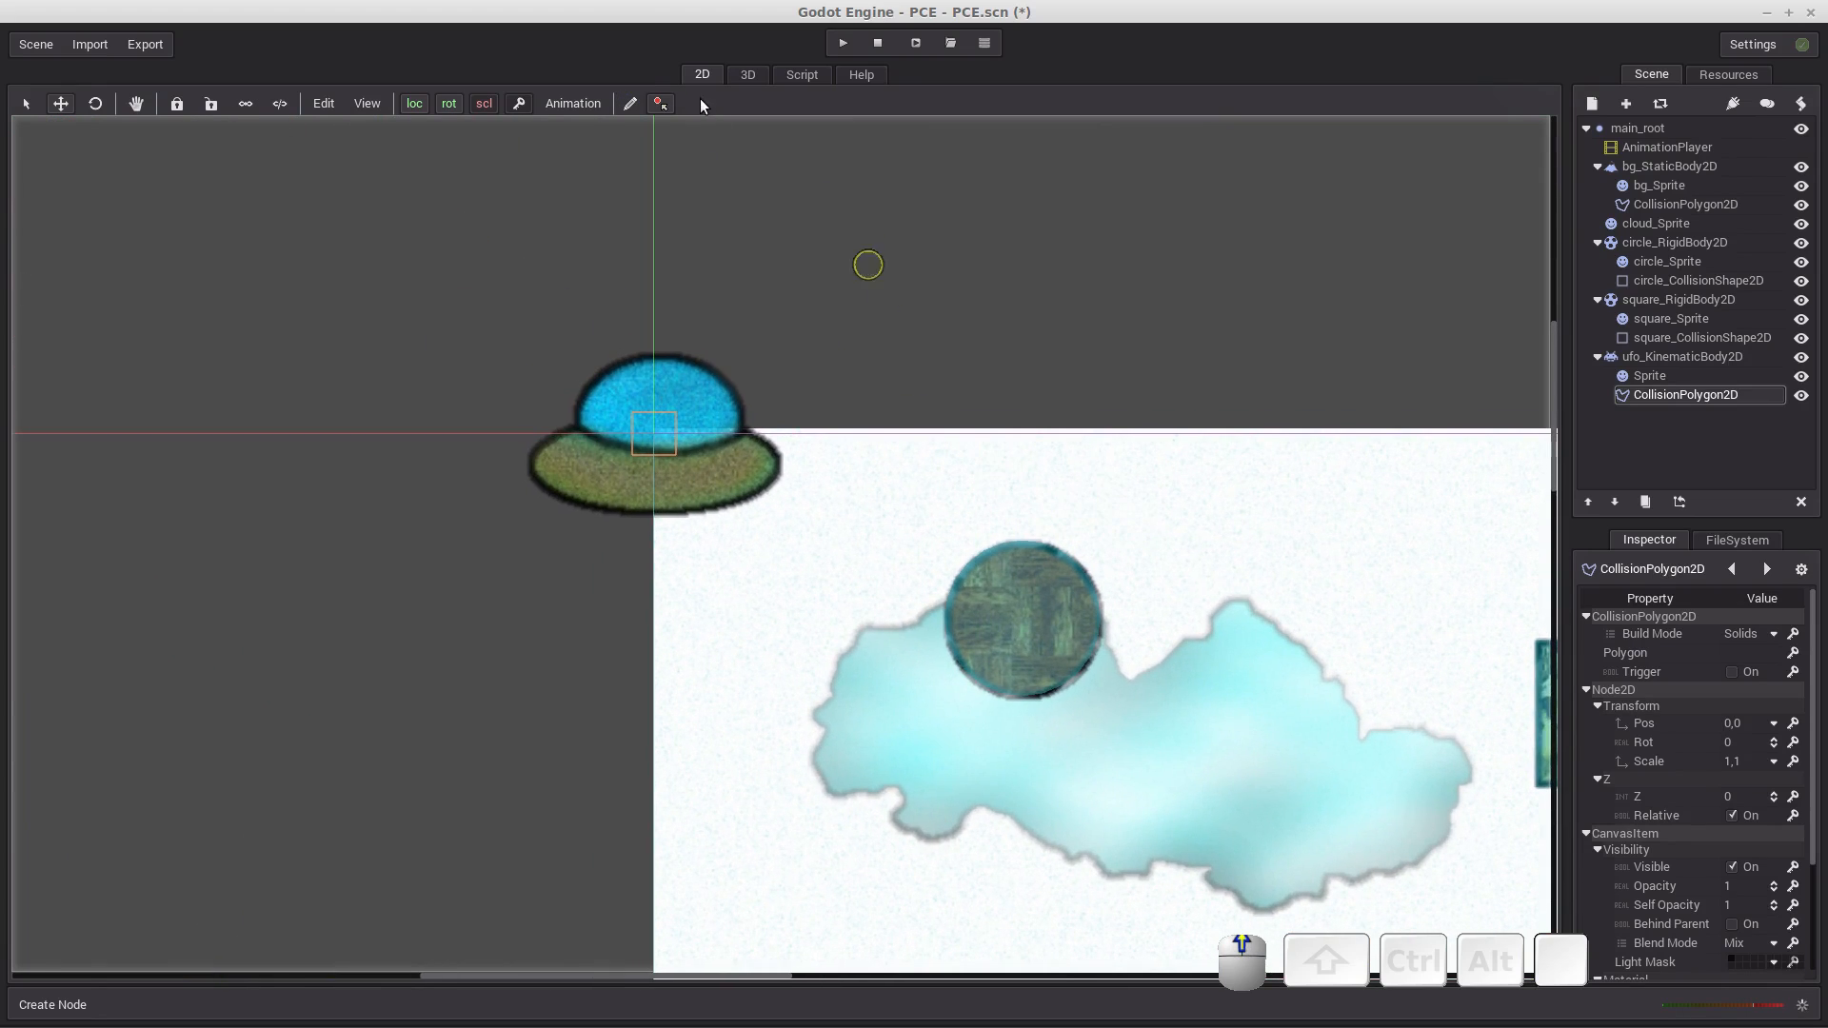
{"action": "left_click", "coordinate": [632, 105]}
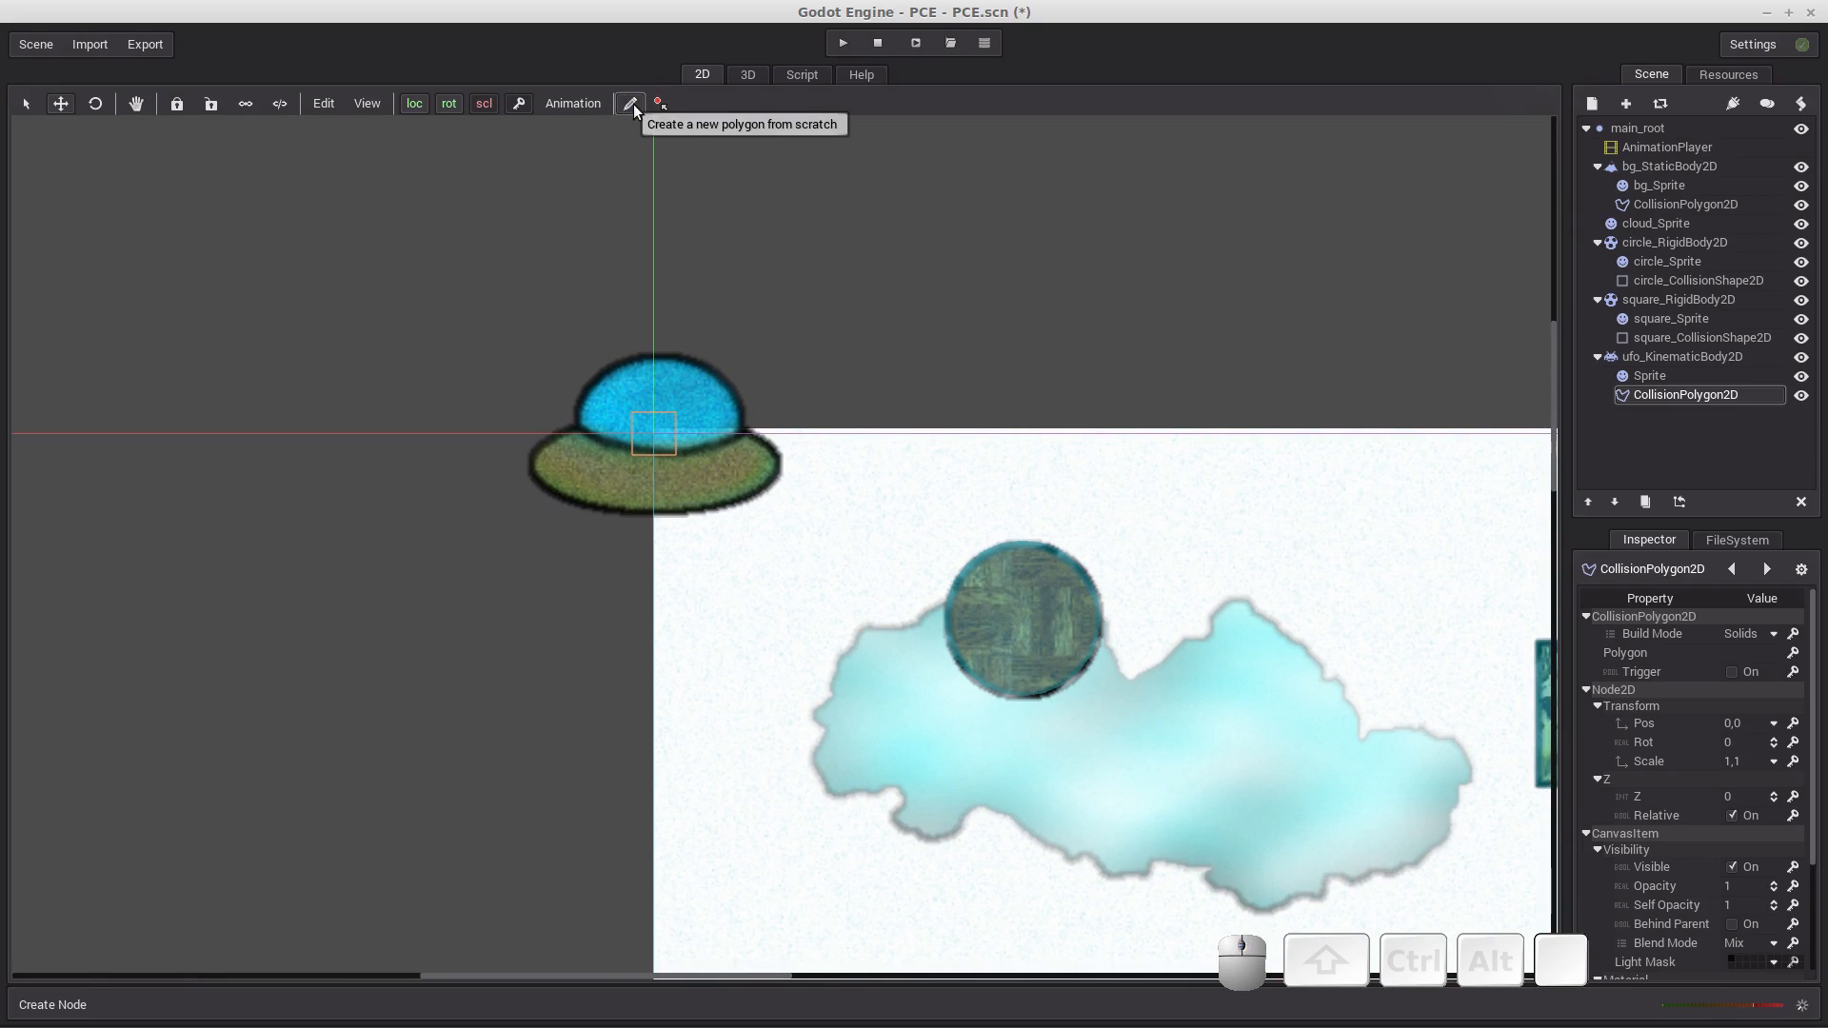
{"action": "left_click", "coordinate": [524, 466]}
{"action": "left_click", "coordinate": [526, 450]}
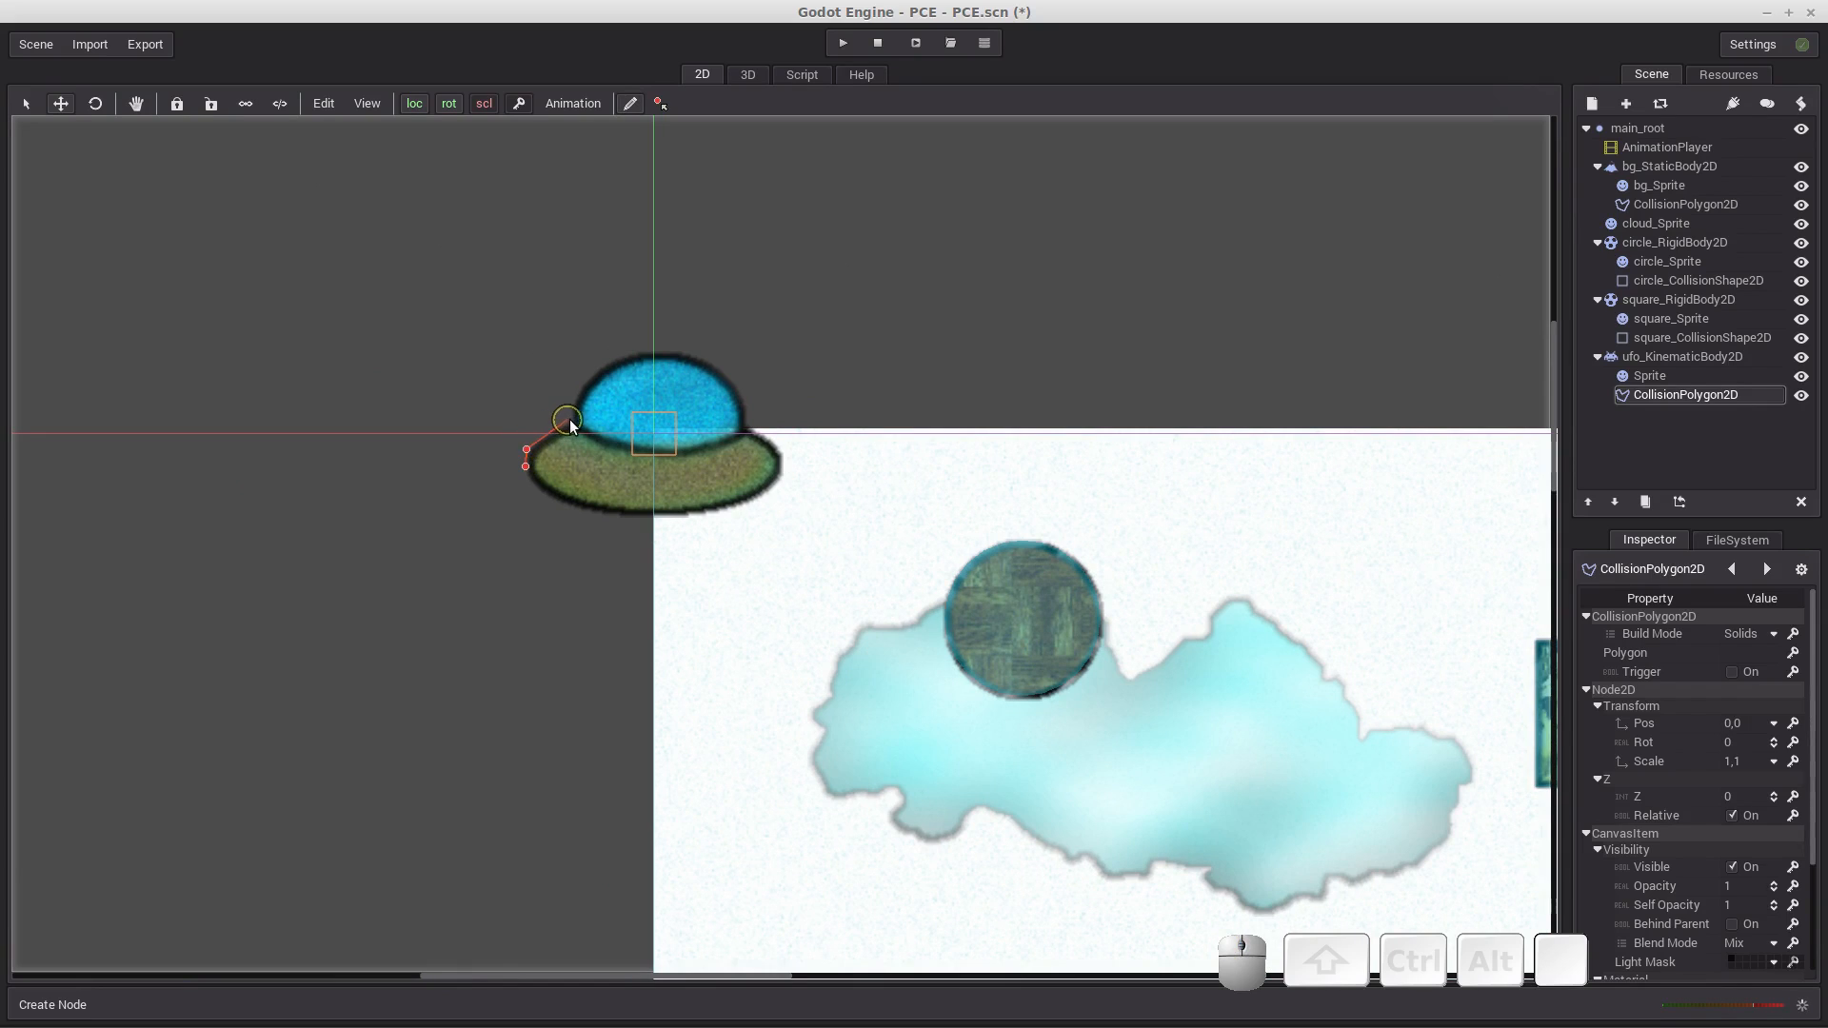
{"action": "left_click", "coordinate": [579, 384]}
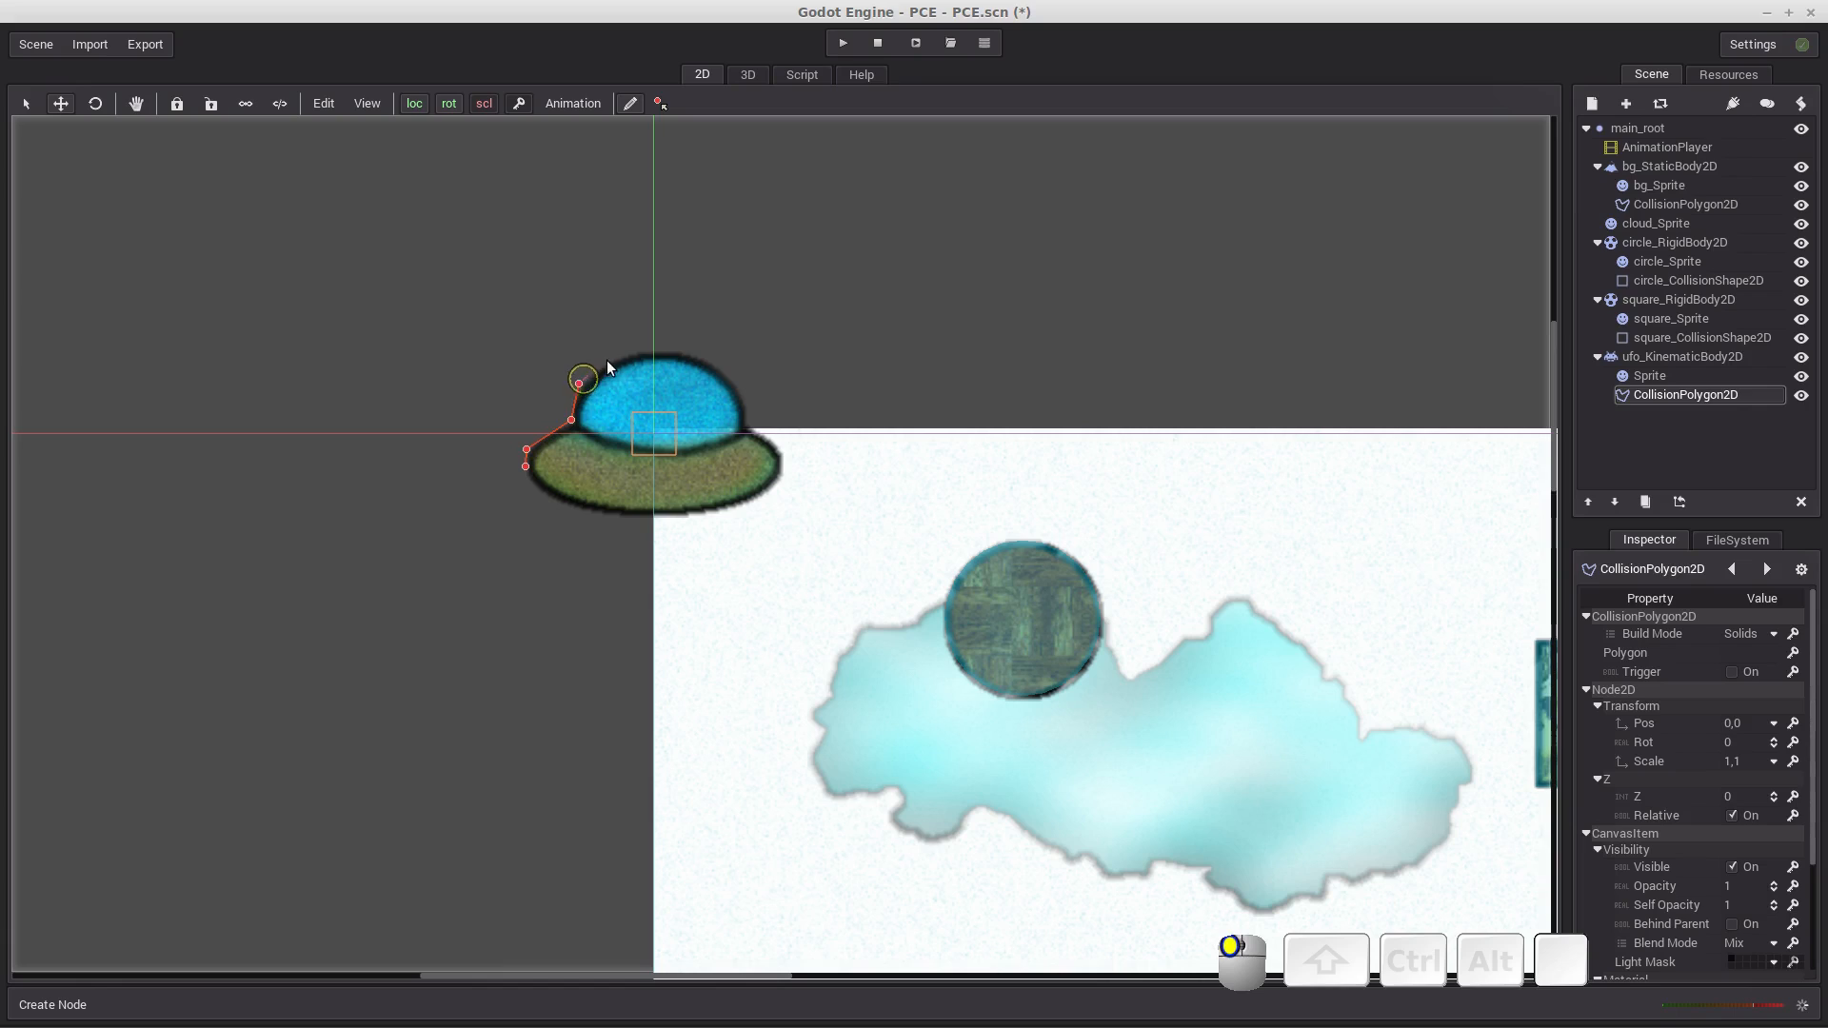
{"action": "left_click", "coordinate": [616, 356]}
{"action": "left_click", "coordinate": [652, 346]}
{"action": "left_click", "coordinate": [692, 349]}
{"action": "left_click", "coordinate": [734, 374]}
{"action": "left_click", "coordinate": [749, 402]}
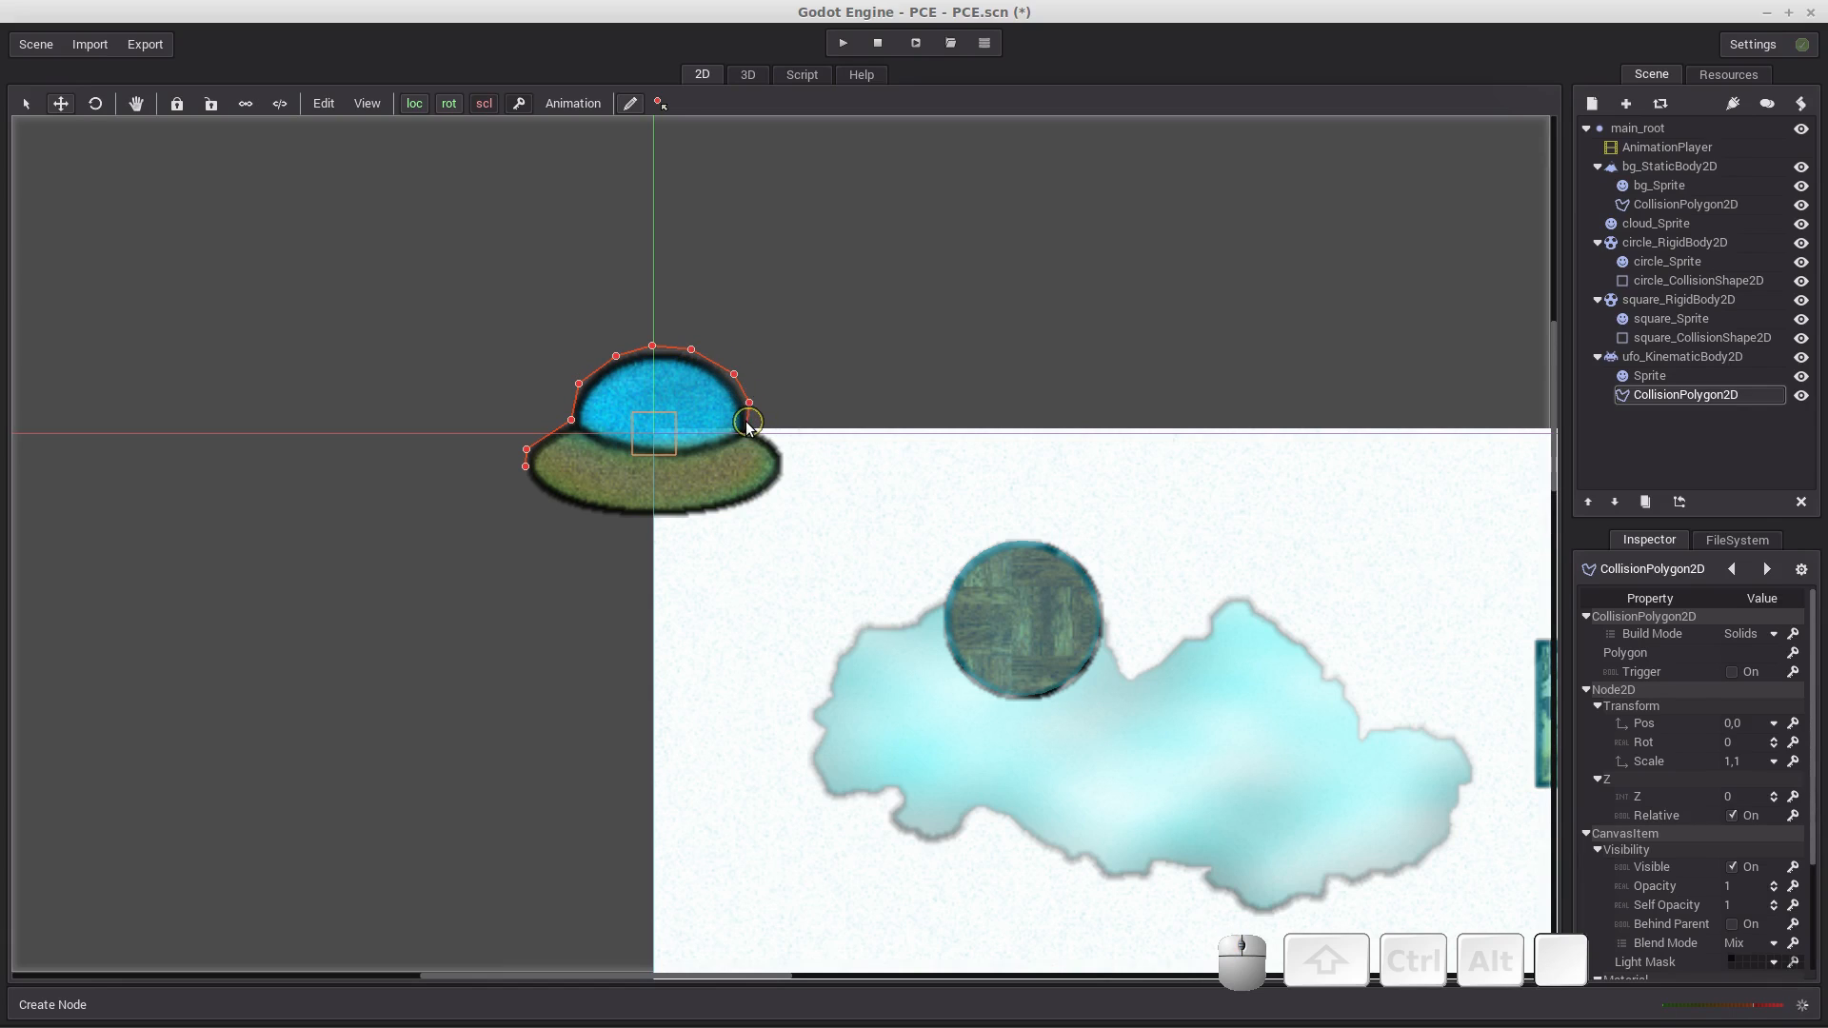
{"action": "left_click", "coordinate": [751, 423]}
{"action": "left_click", "coordinate": [777, 440]}
{"action": "left_click", "coordinate": [790, 469]}
{"action": "left_click", "coordinate": [770, 497]}
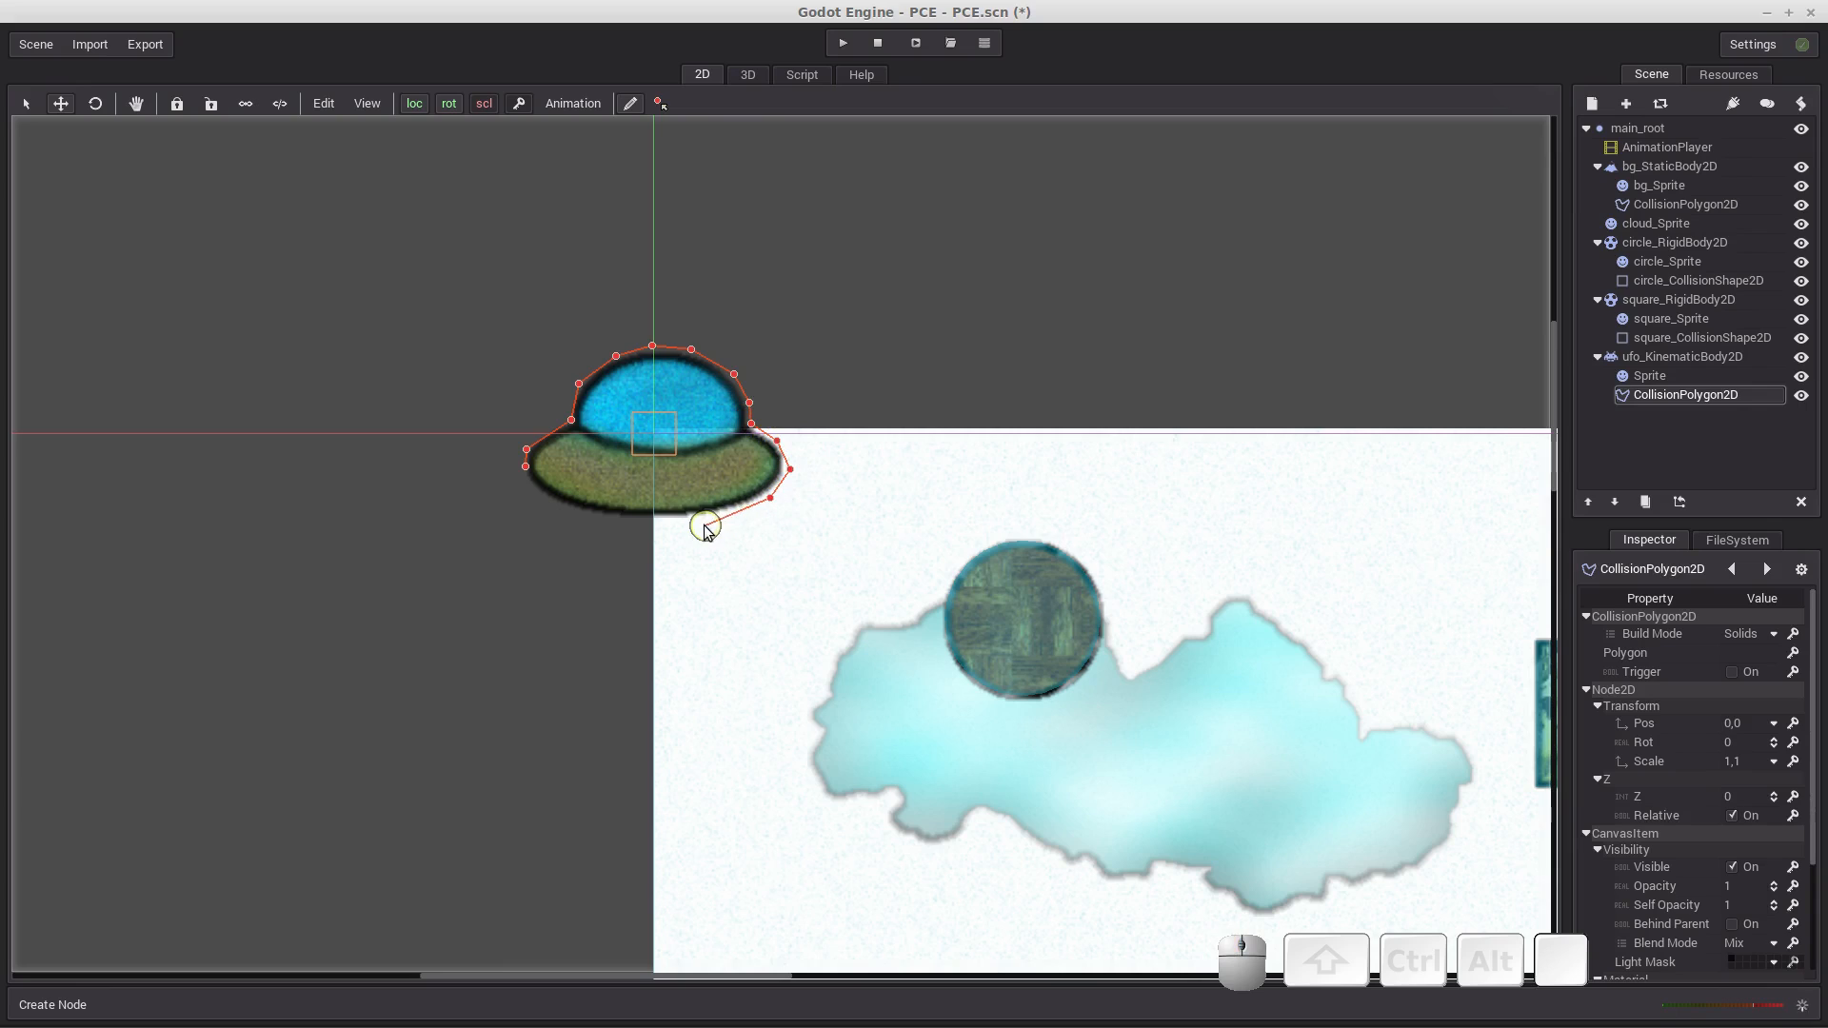
{"action": "left_click", "coordinate": [701, 519]}
{"action": "left_click", "coordinate": [601, 517]}
{"action": "left_click", "coordinate": [535, 495]}
{"action": "left_click", "coordinate": [523, 460]}
{"action": "left_click", "coordinate": [526, 466]}
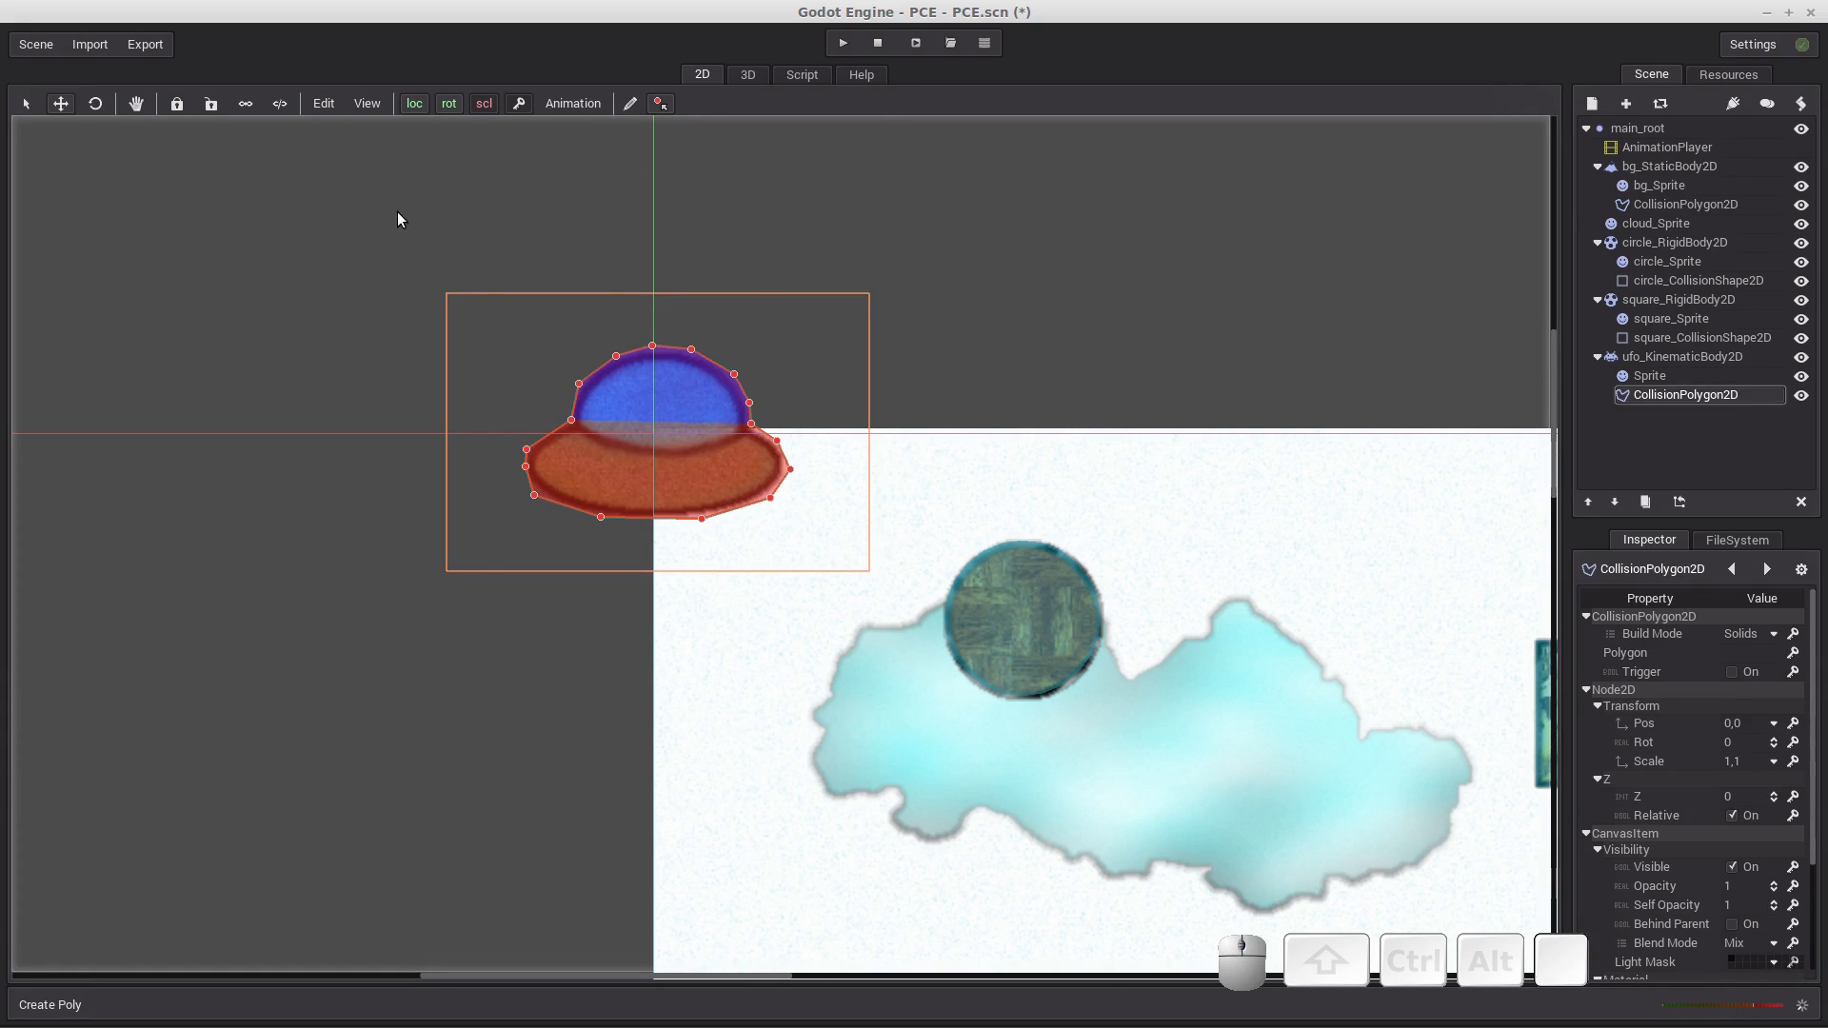
Move the whole ufo_KinematicBody2D below the cloud, at about 134, 242, and test-run the project.
{"action": "scroll", "coordinate": [279, 286], "scroll_direction": "down", "scroll_amount": 3}
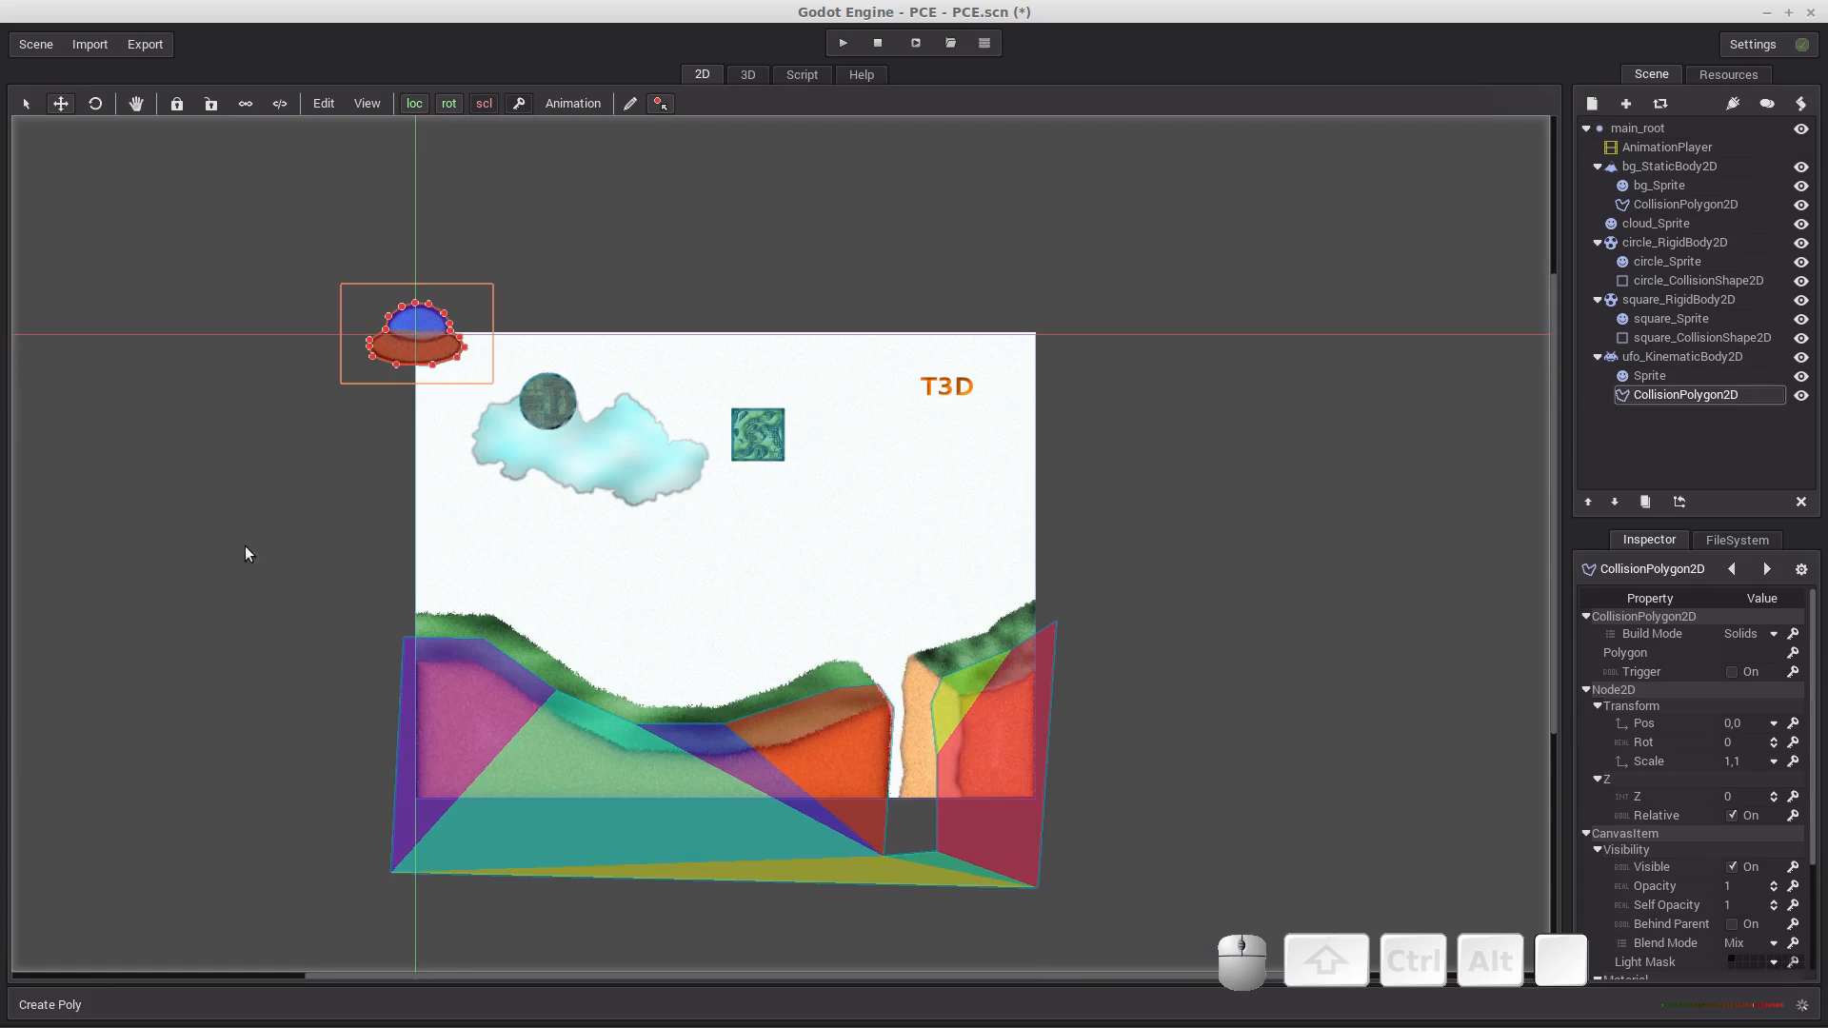
{"action": "scroll", "coordinate": [240, 531], "scroll_direction": "up", "scroll_amount": 2}
{"action": "middle_click_drag", "start_coordinate": [209, 515], "coordinate": [196, 529]}
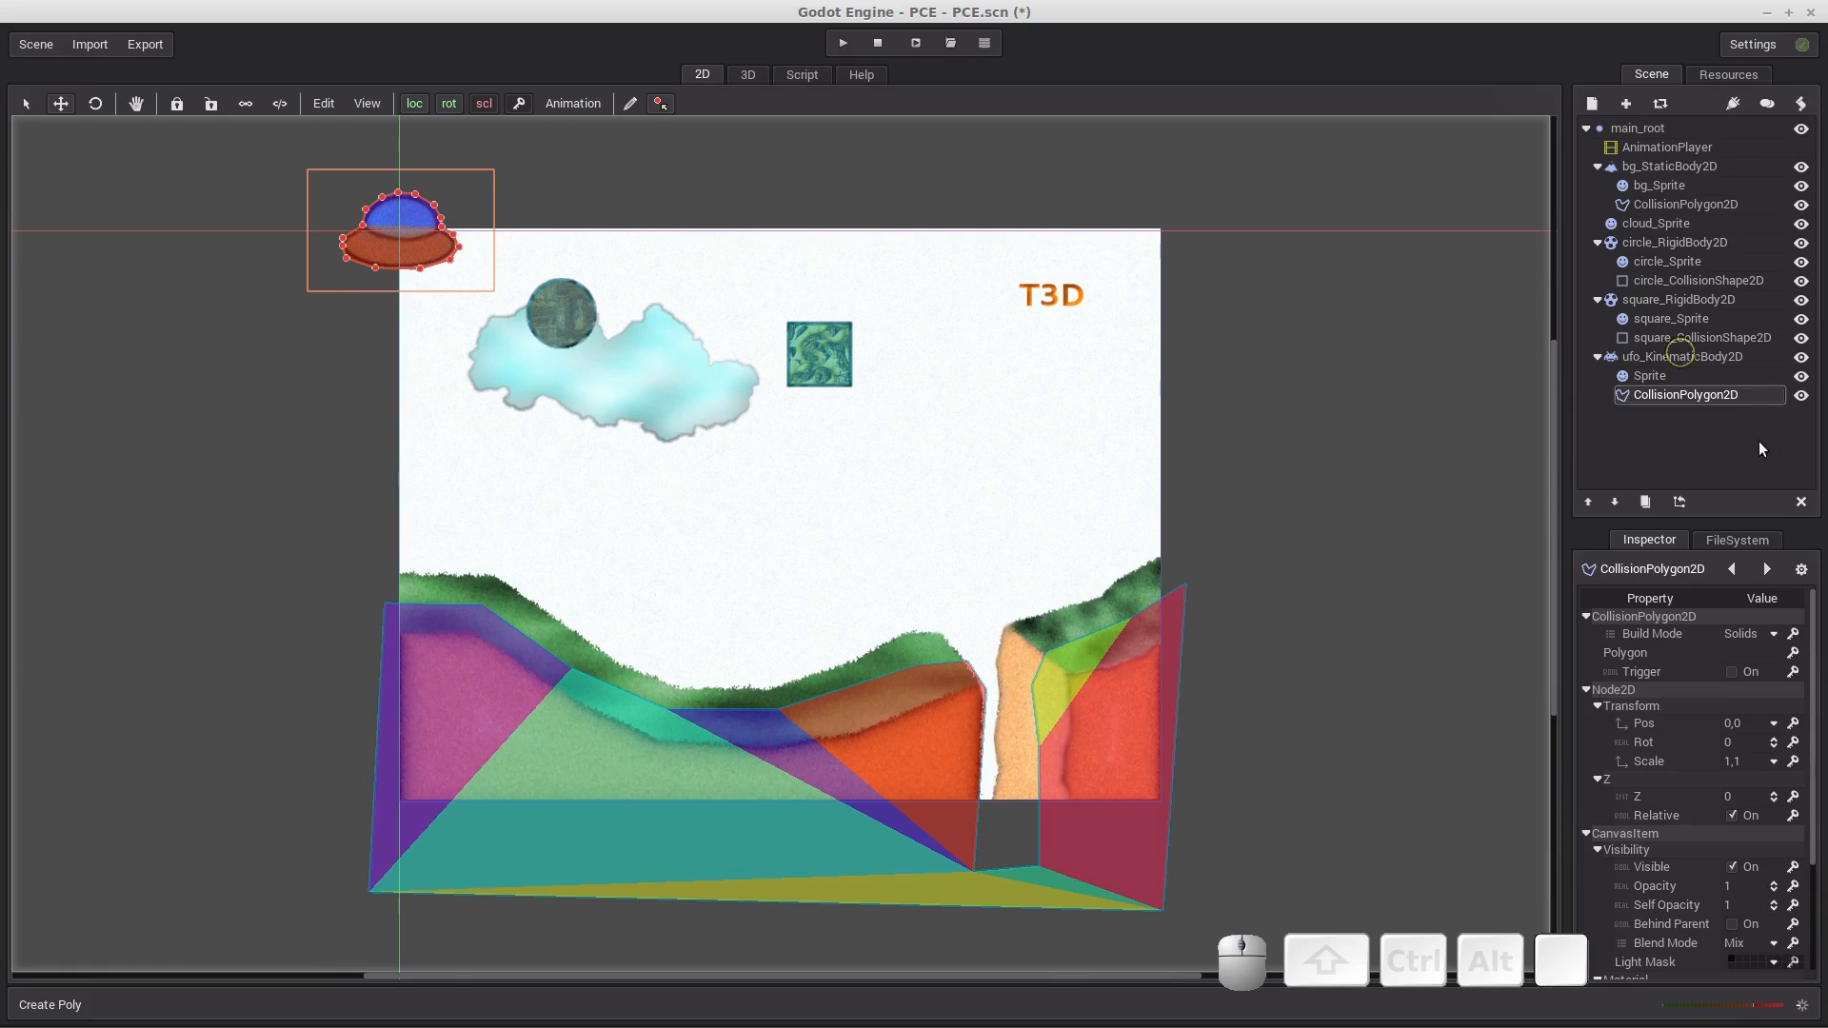
{"action": "left_click", "coordinate": [1655, 375]}
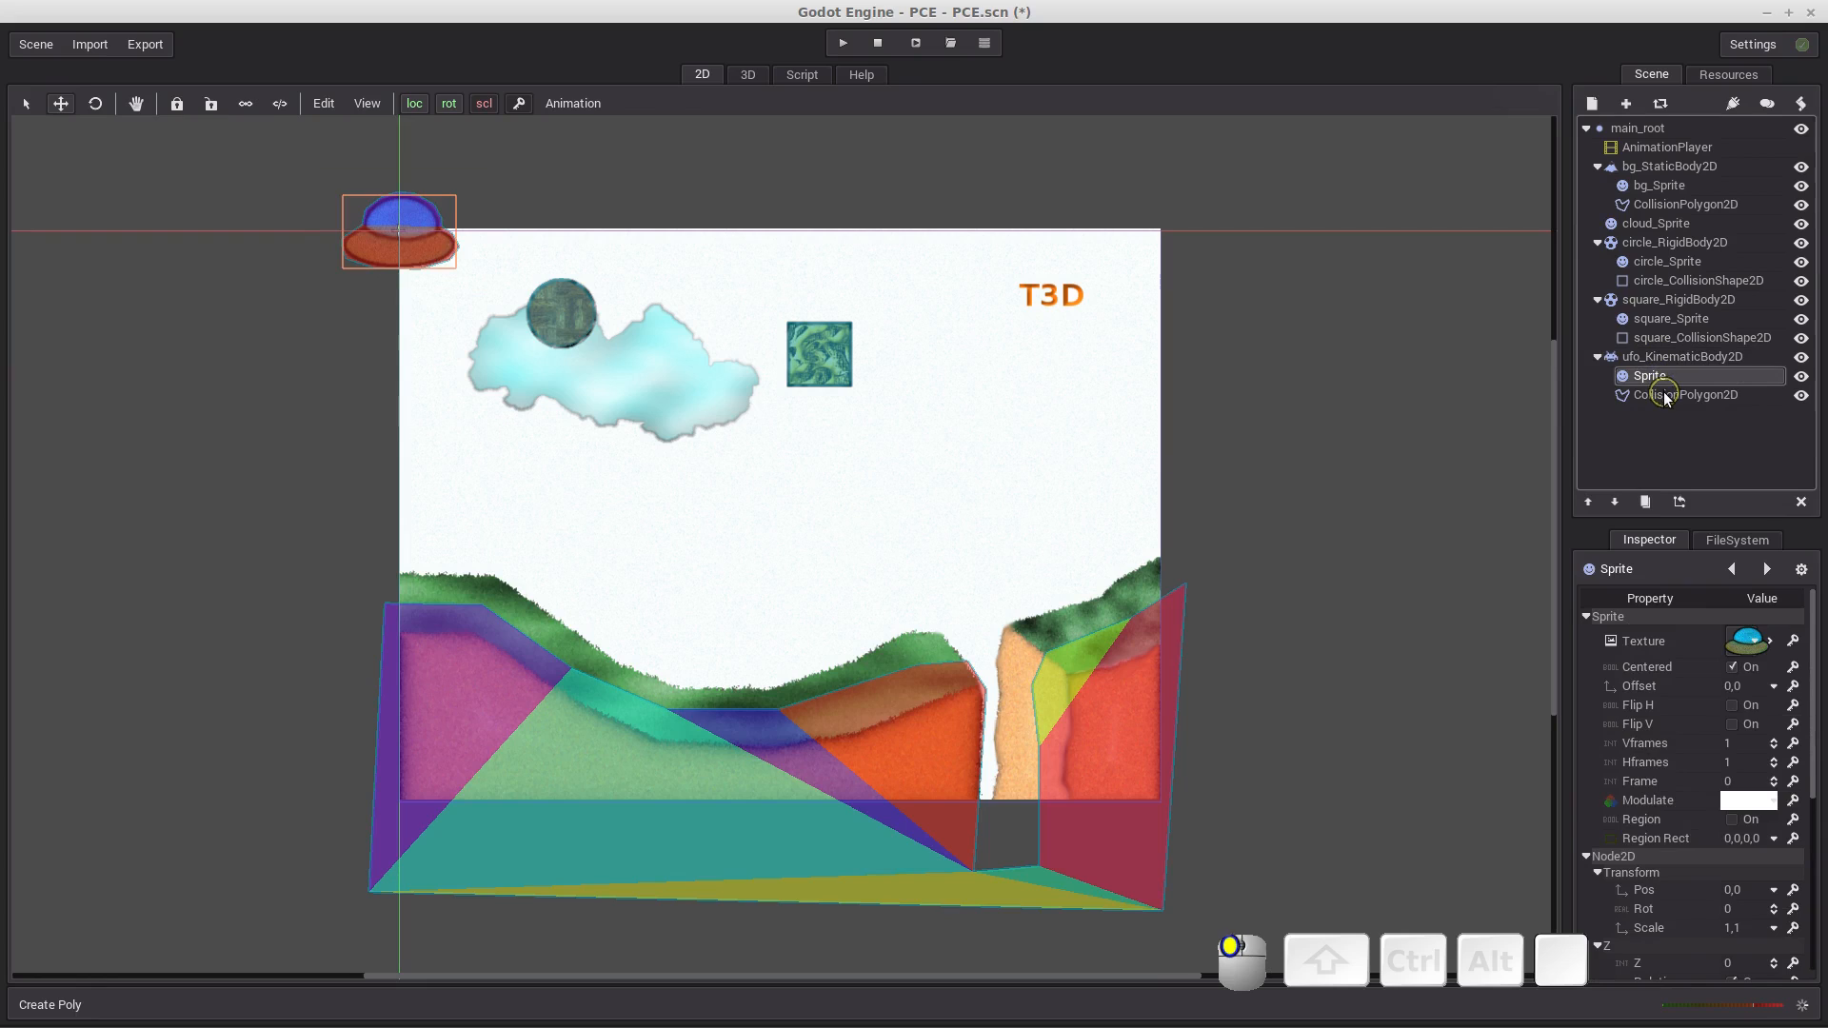
{"action": "left_click", "coordinate": [1666, 396]}
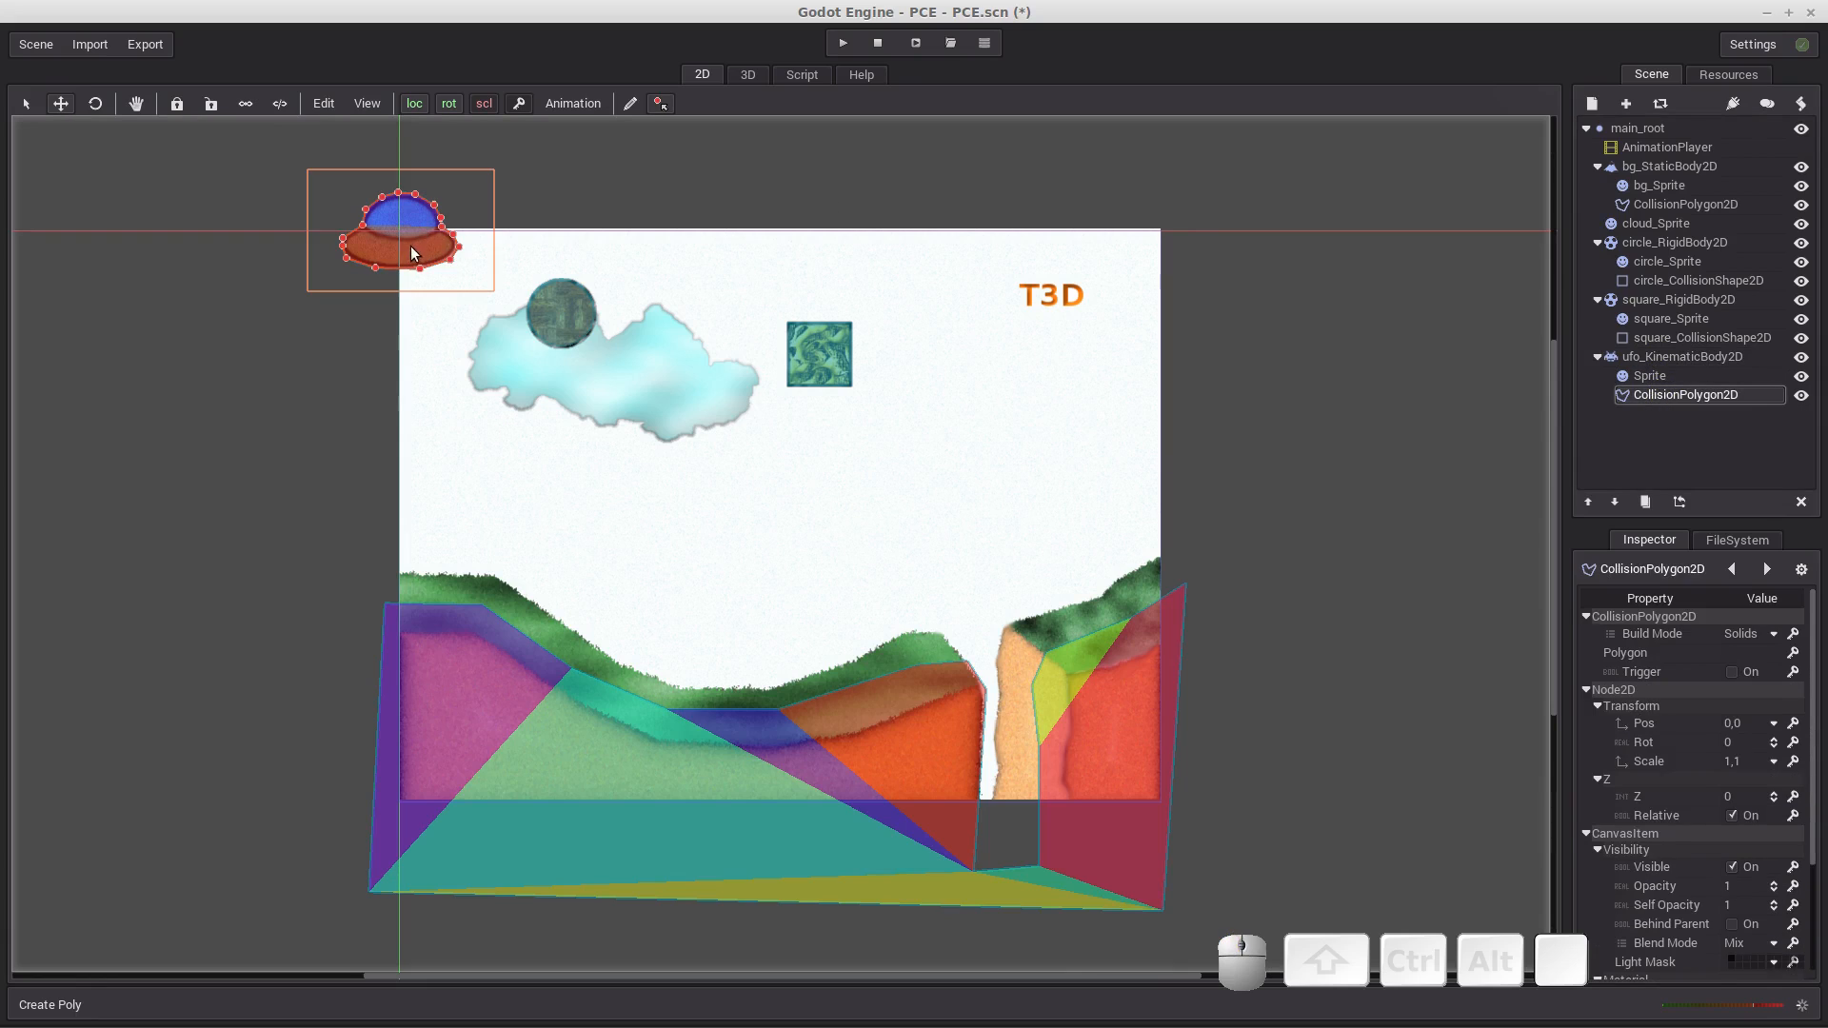
{"action": "left_click", "coordinate": [1664, 361]}
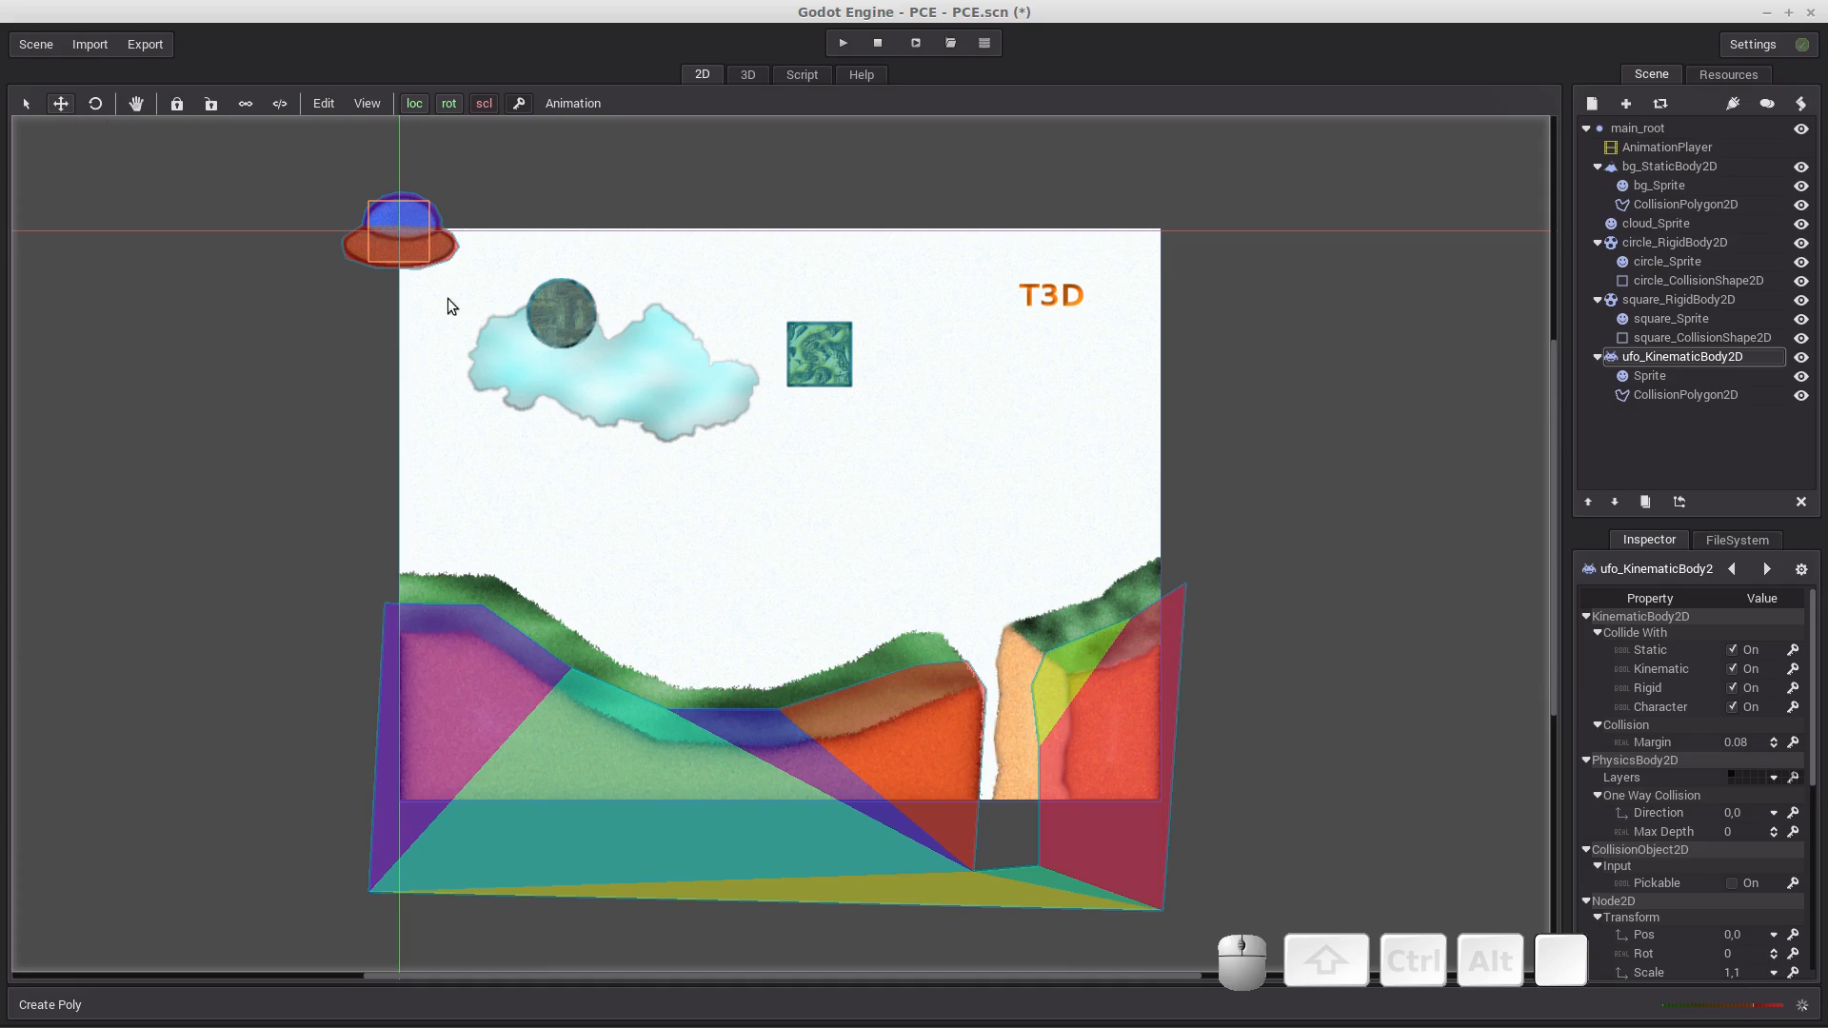
{"action": "left_click_drag", "start_coordinate": [410, 243], "coordinate": [538, 475]}
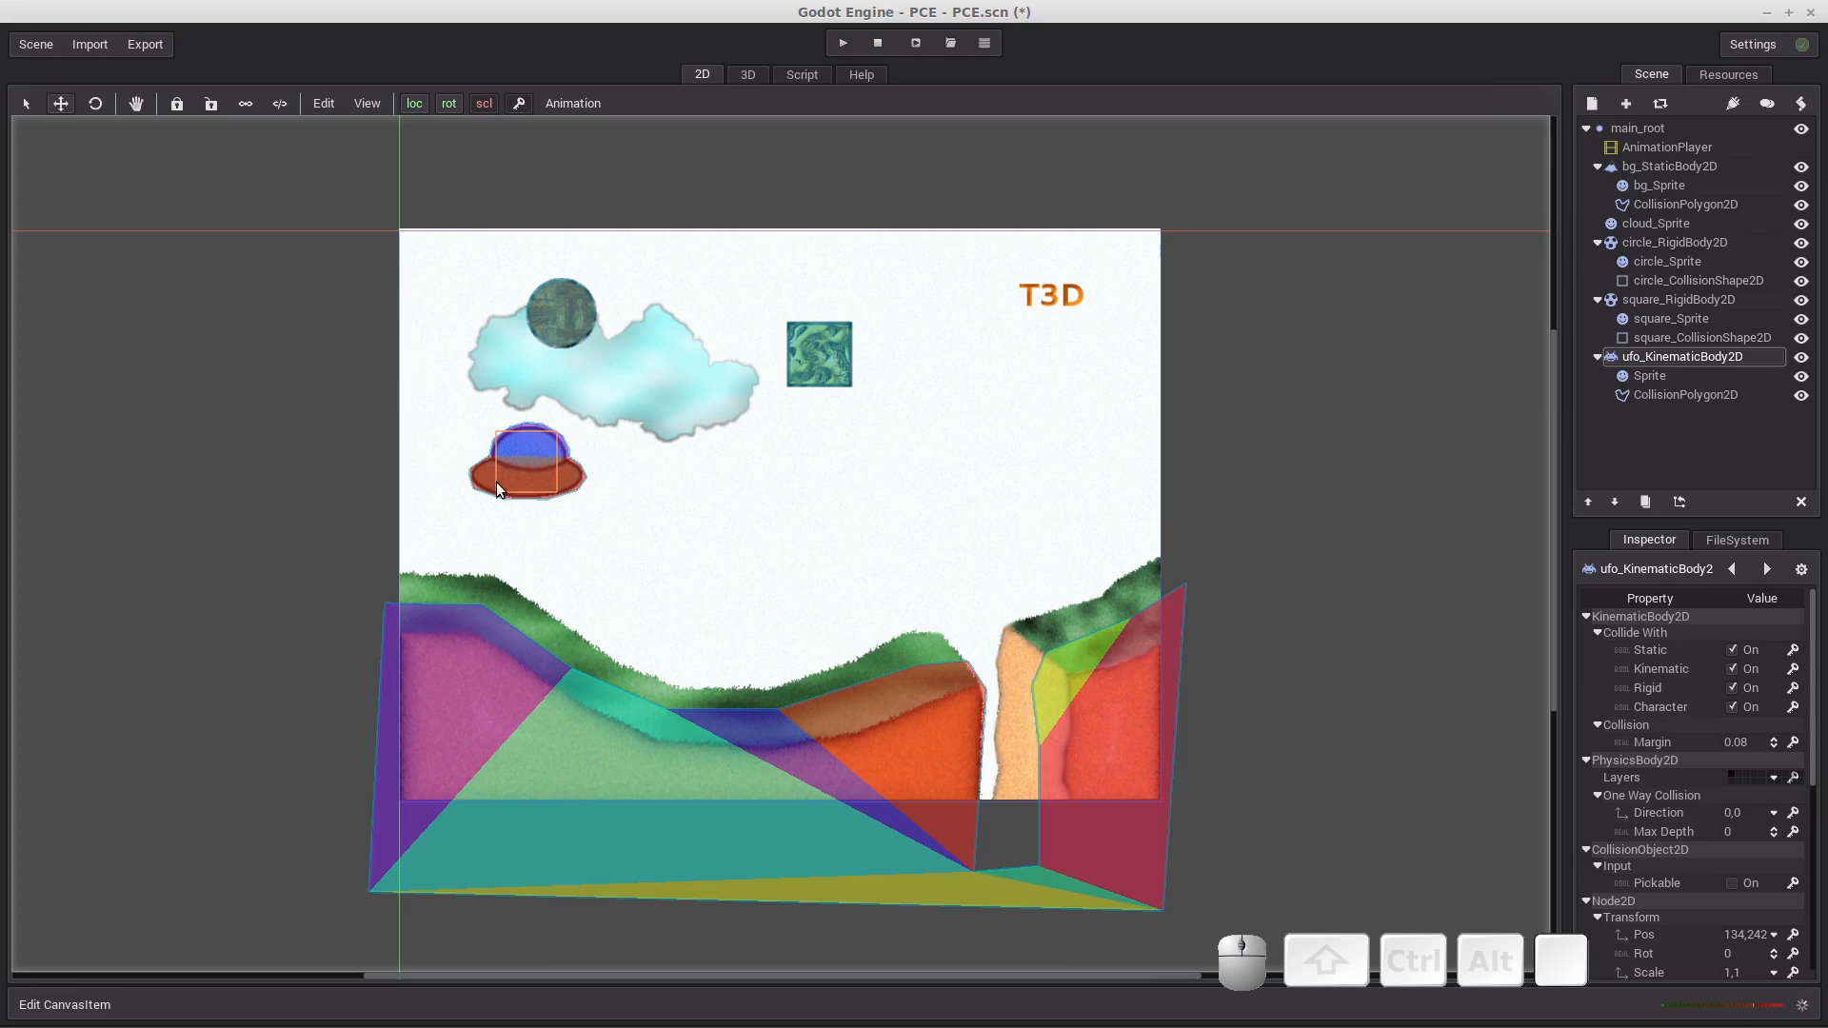
{"action": "left_click", "coordinate": [842, 43]}
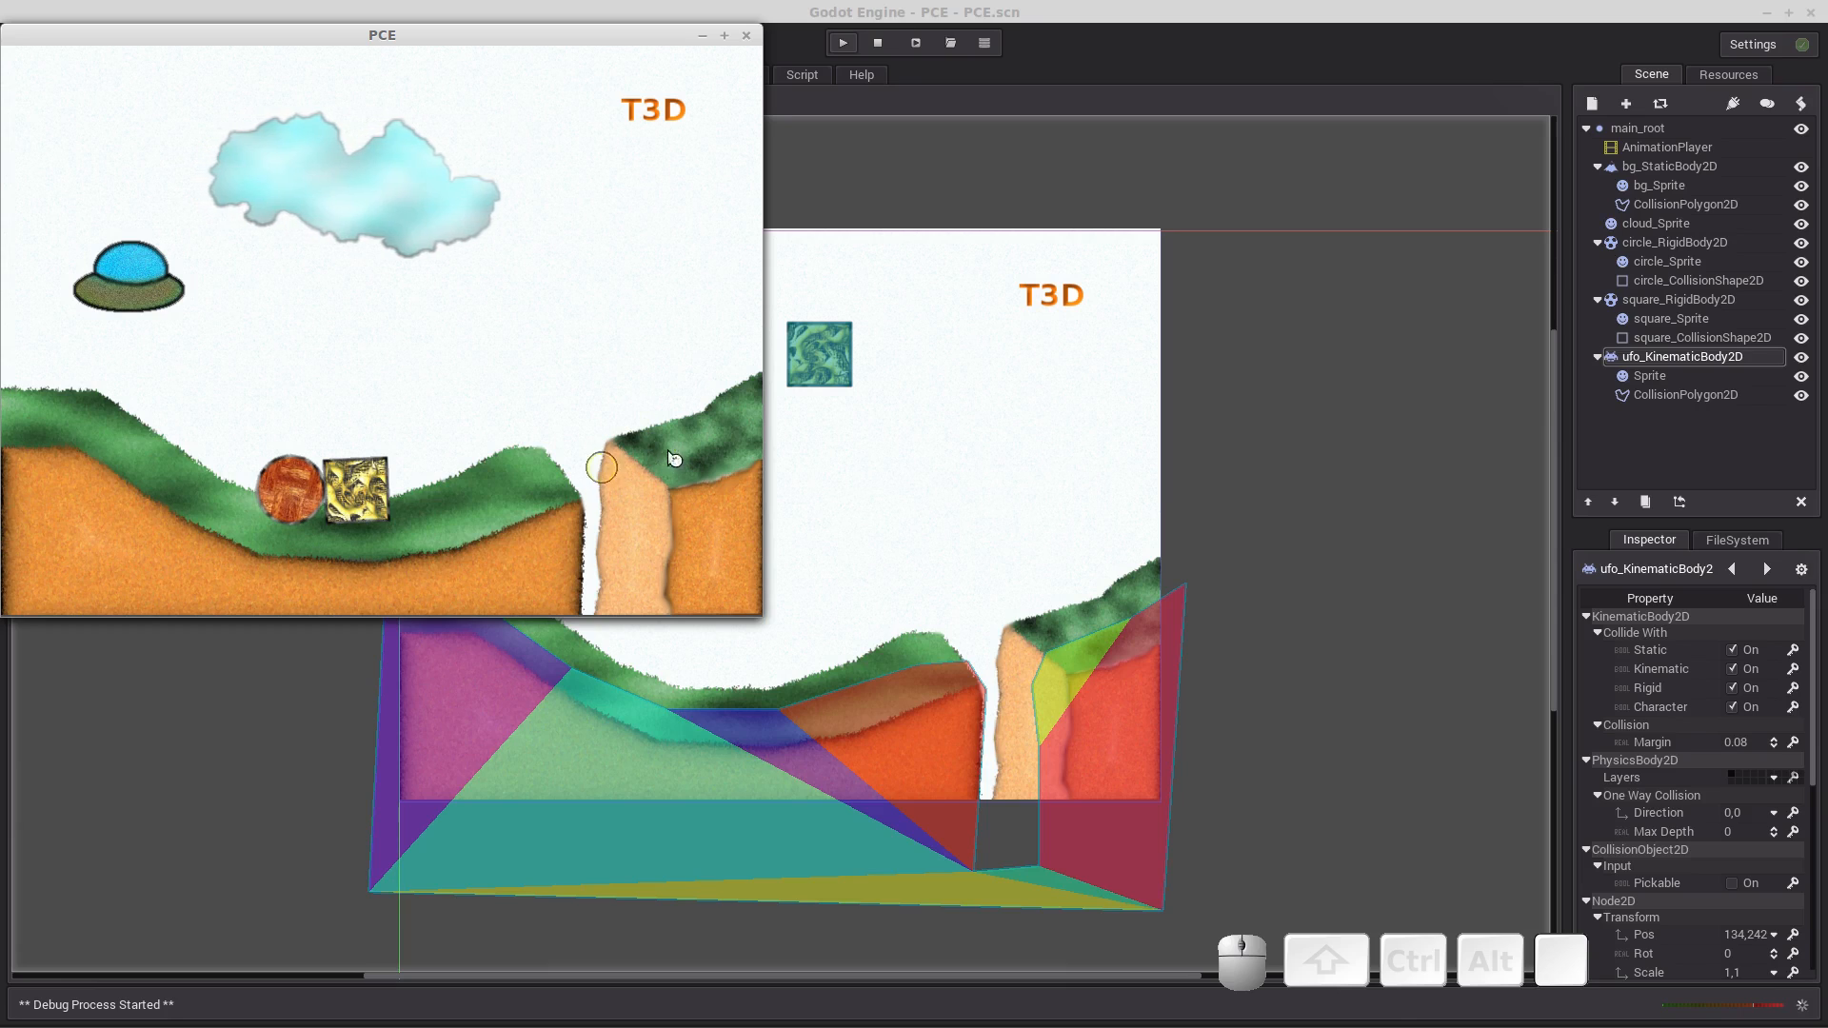
{"action": "left_click", "coordinate": [747, 38]}
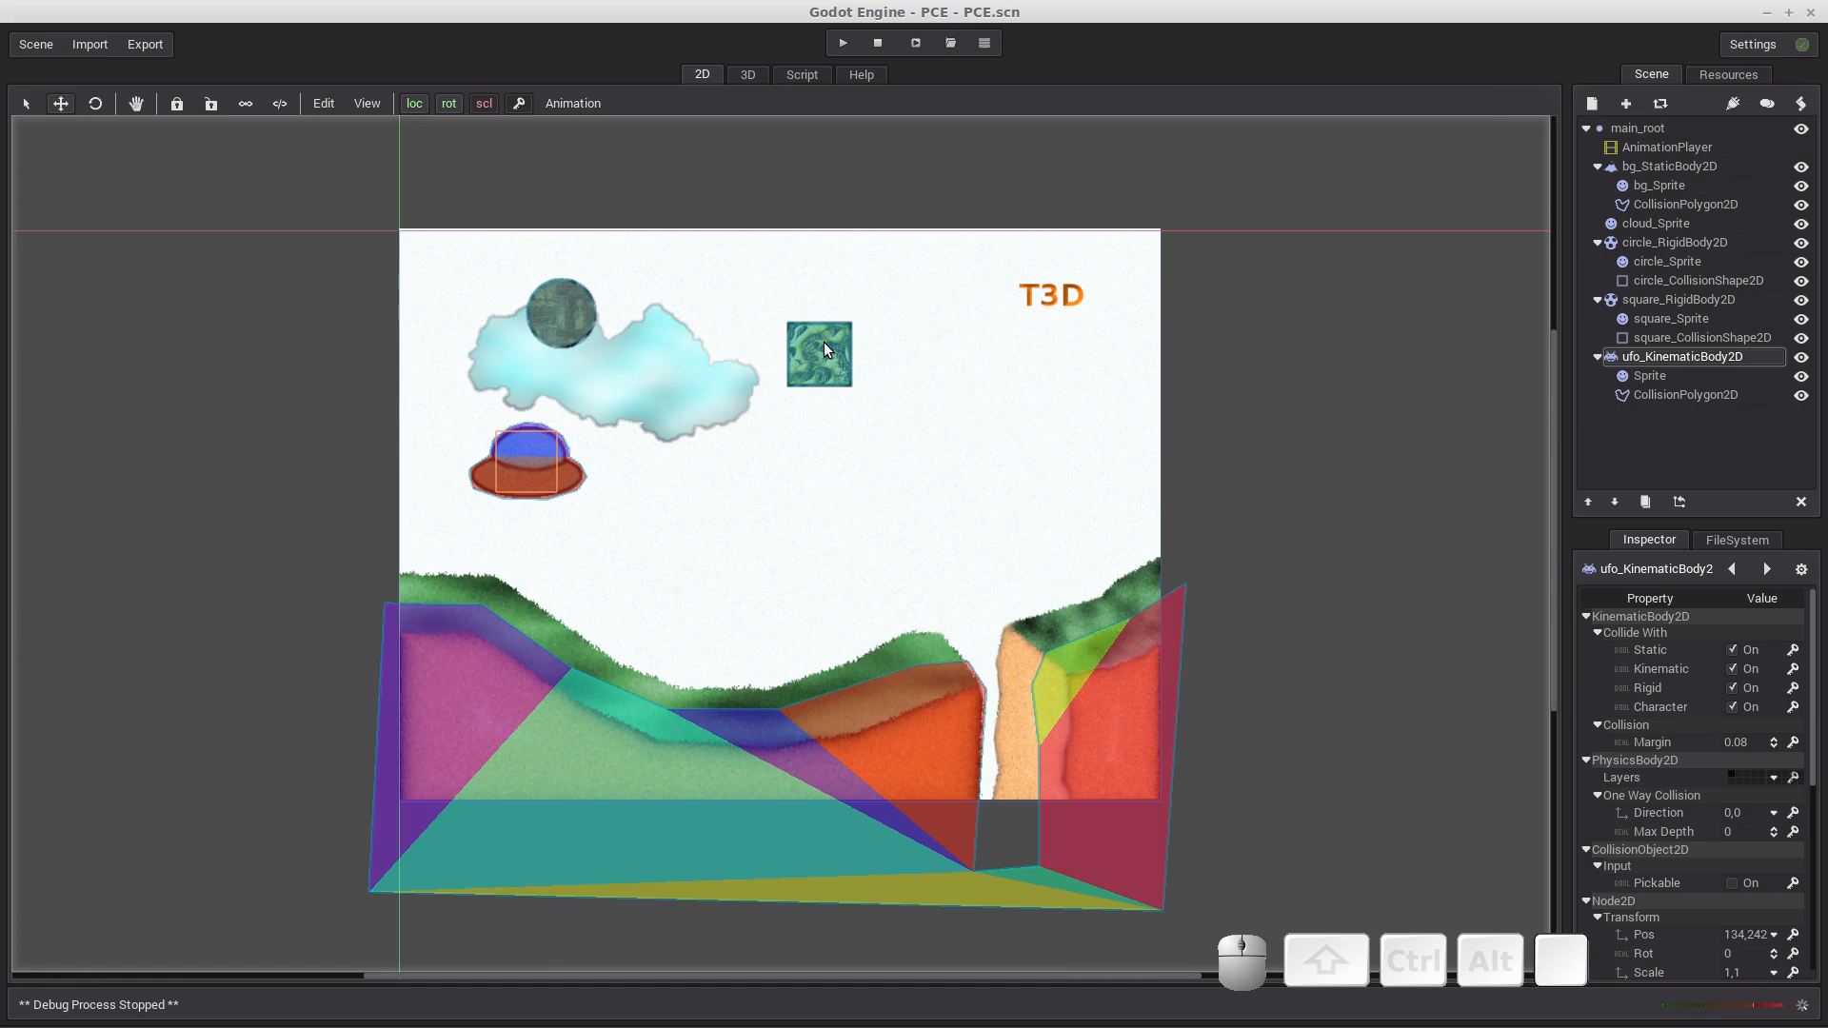
Duplicate square_RigidBody2D with its sprite and collision shape twice.
{"action": "left_click", "coordinate": [1666, 300]}
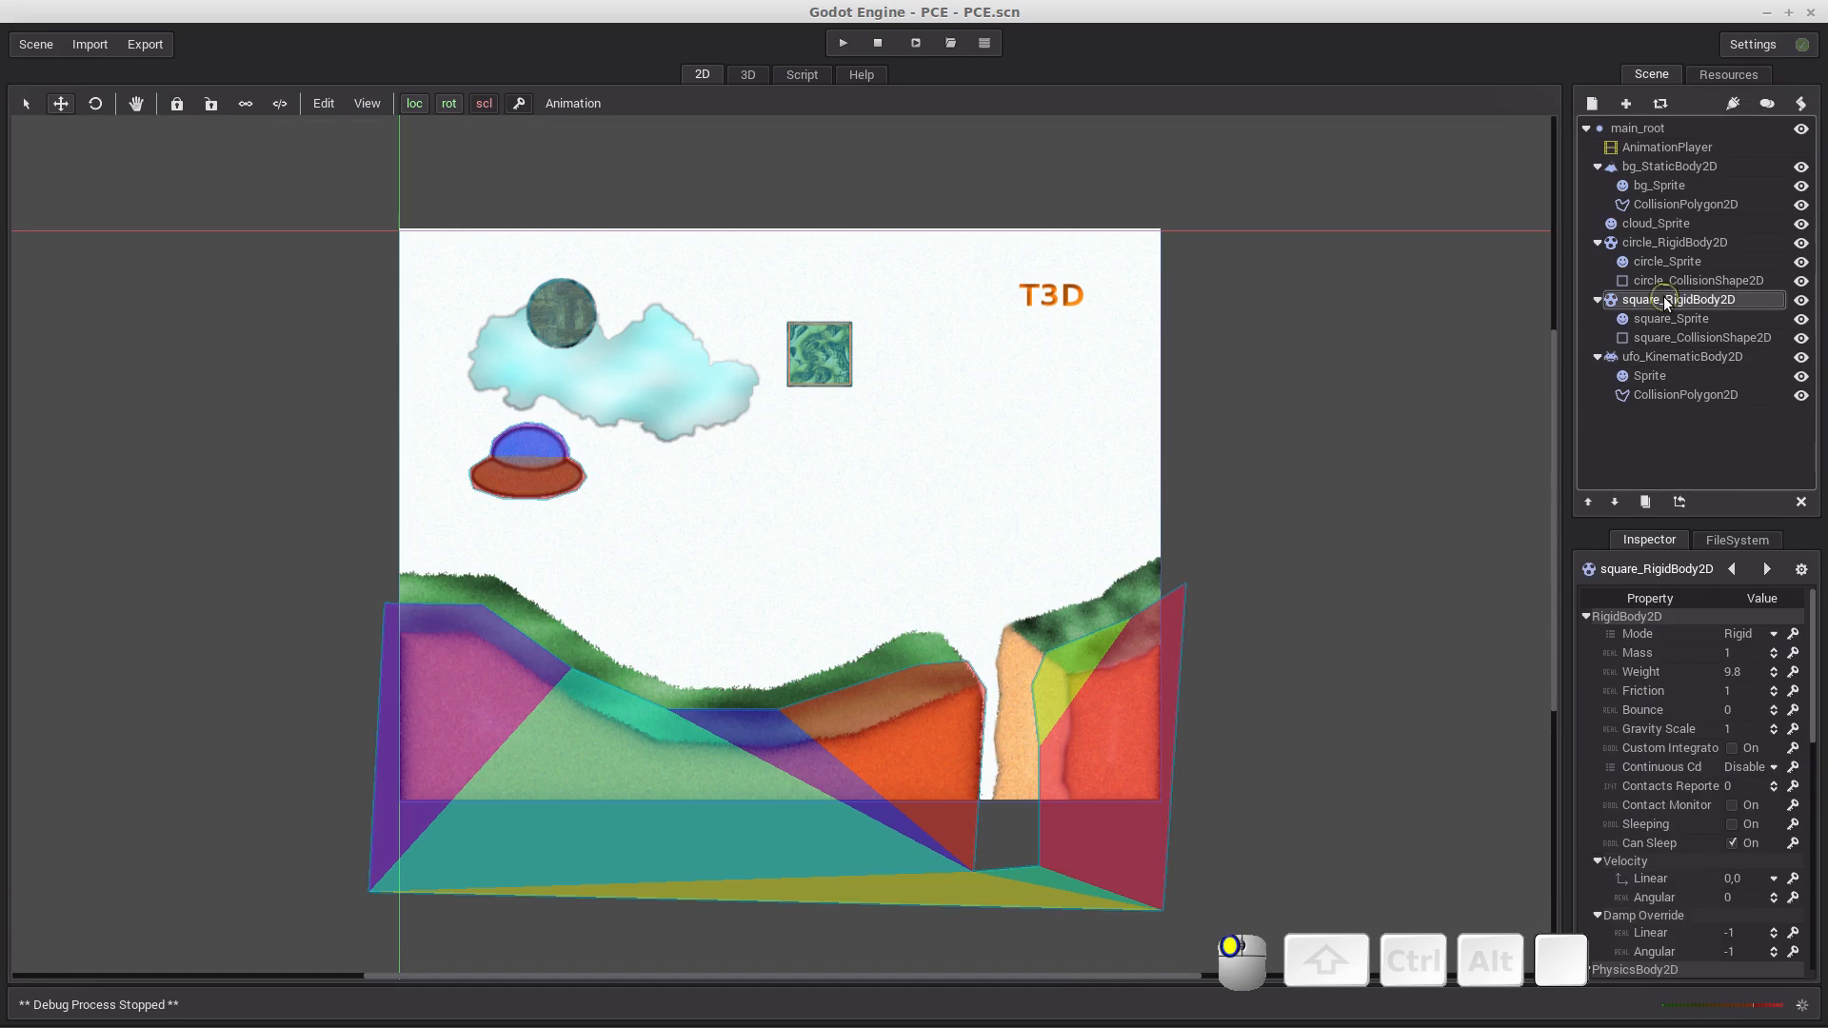
{"action": "left_click", "coordinate": [1646, 502]}
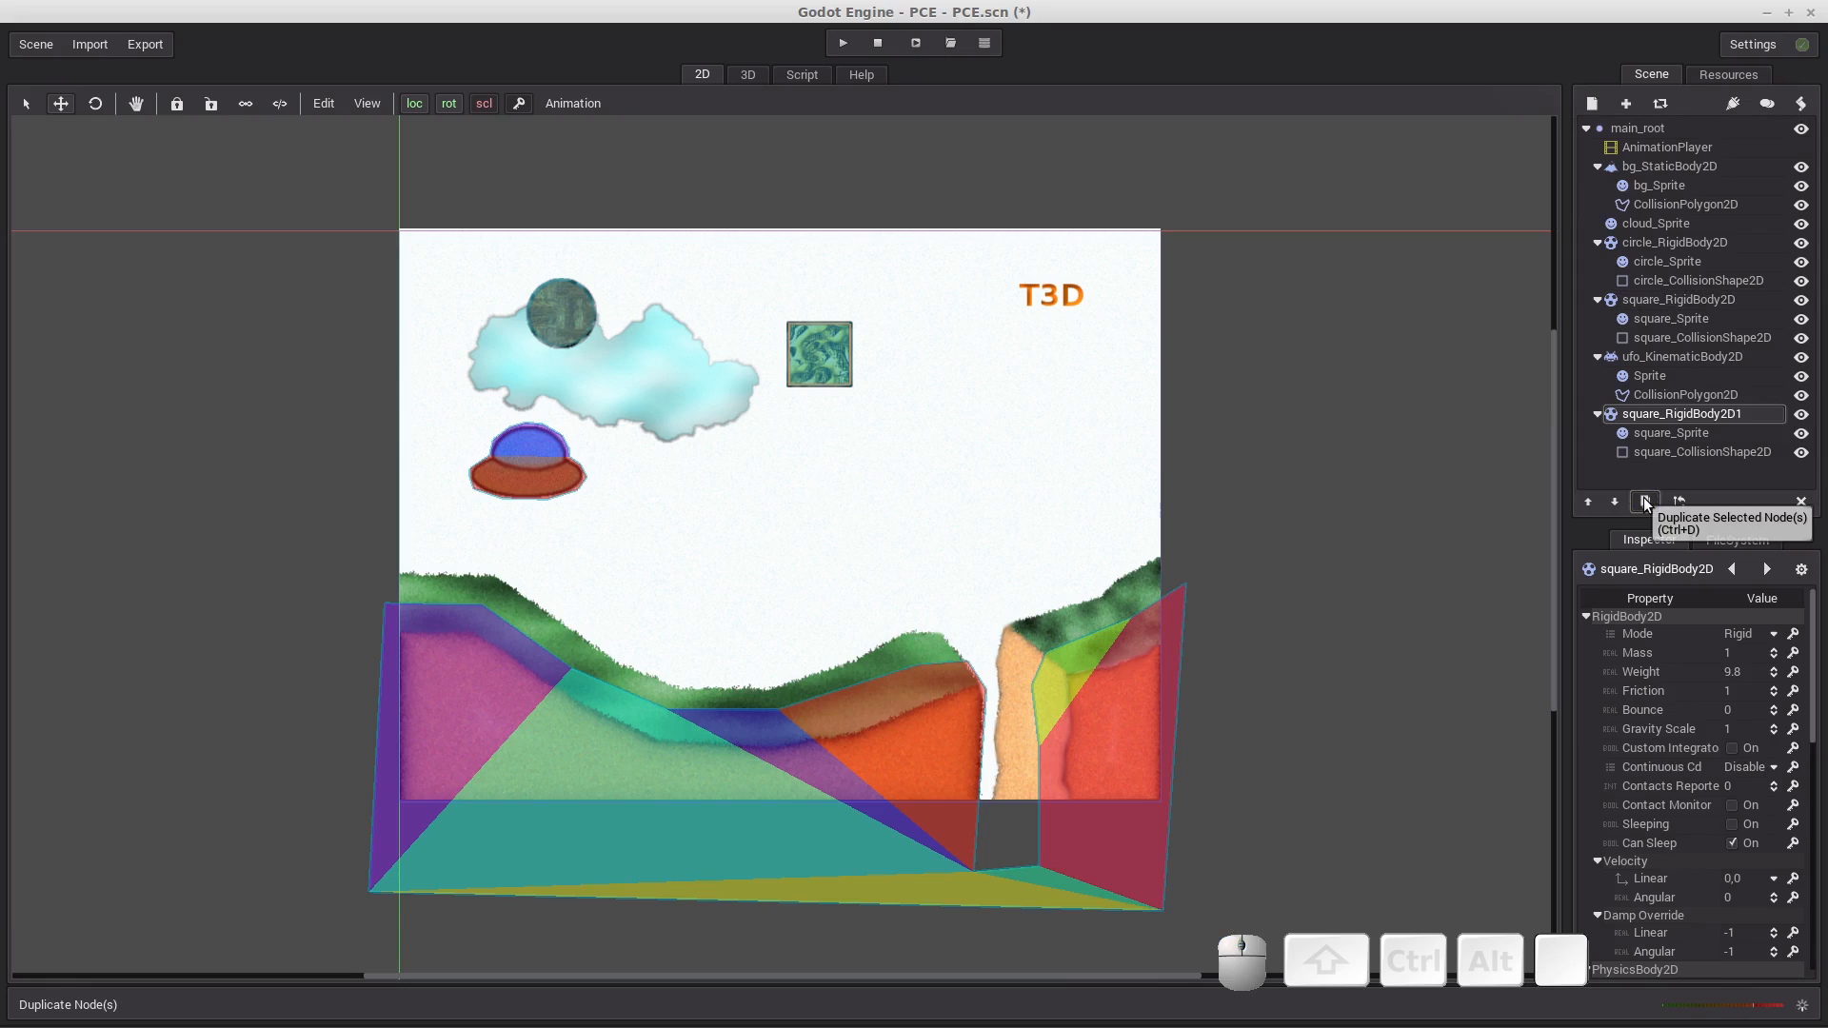
{"action": "left_click", "coordinate": [1646, 502]}
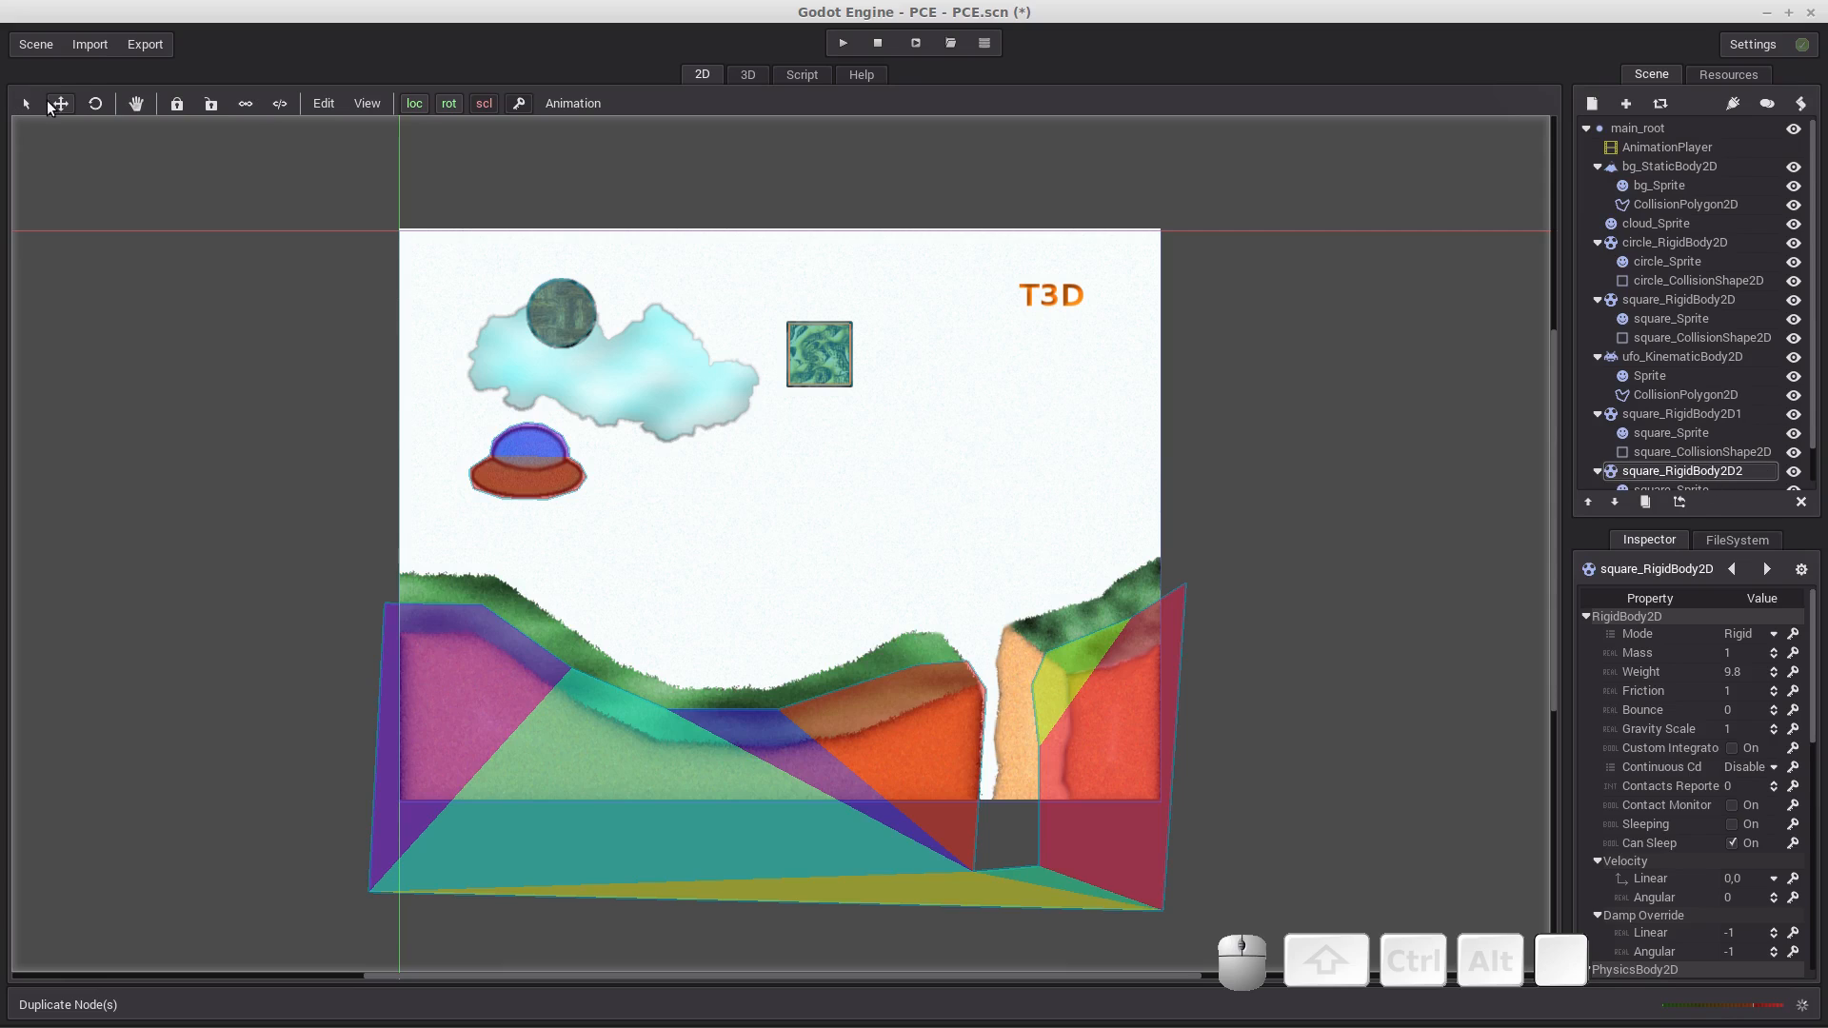
Place square_RigidBody2D2 below and right of the original square and square_RigidBody2D1 above the background's upper edge, then test-run the project.
{"action": "left_click_drag", "start_coordinate": [831, 357], "coordinate": [912, 473]}
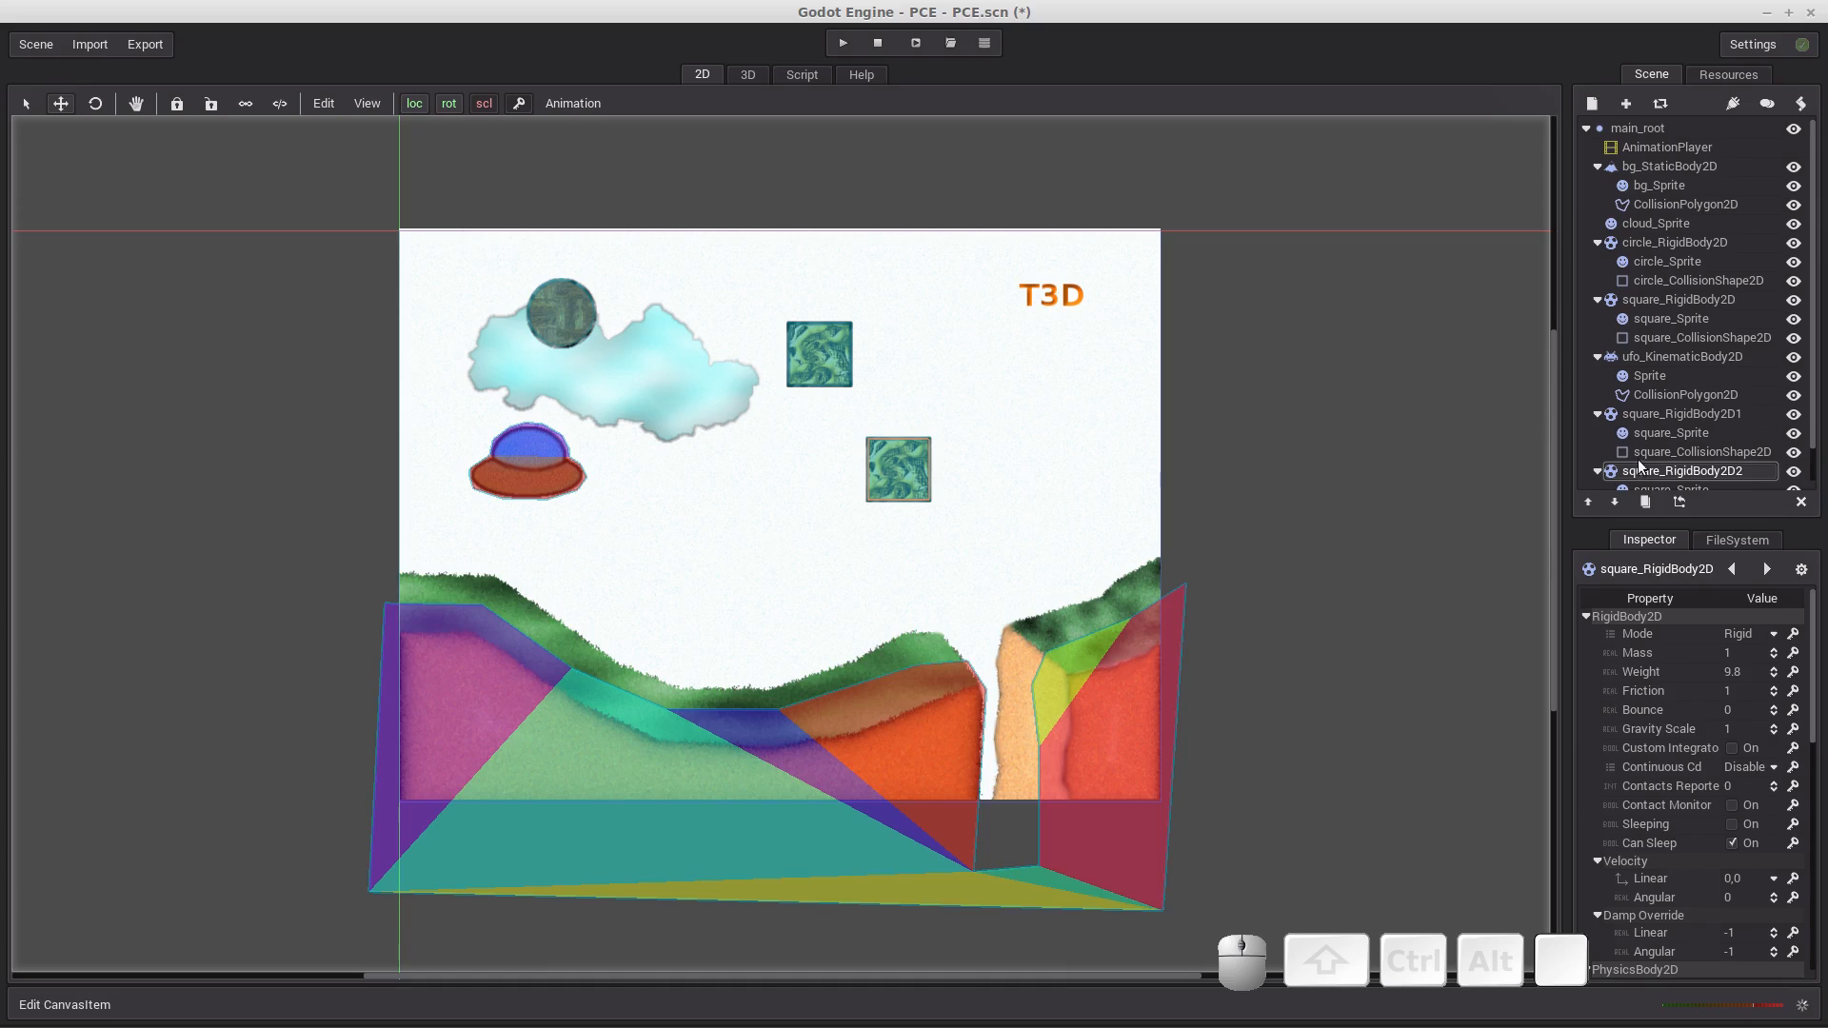
{"action": "left_click", "coordinate": [1661, 413]}
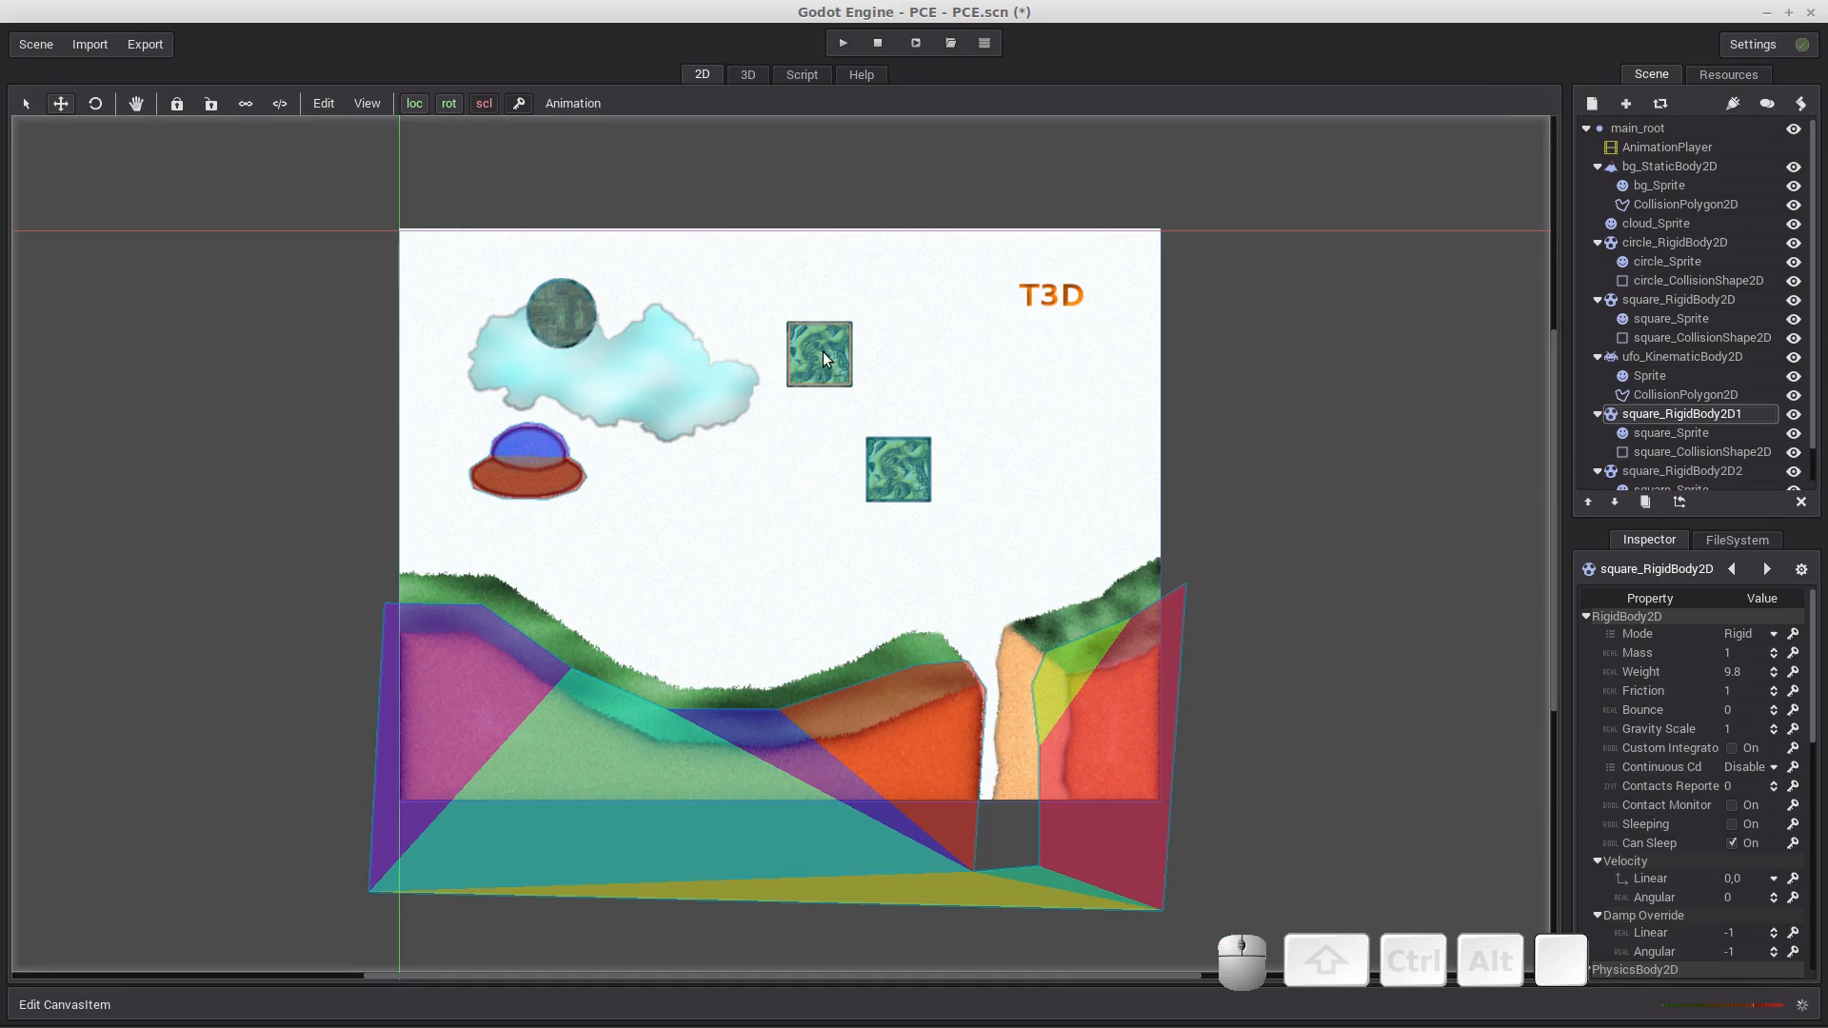
{"action": "left_click_drag", "start_coordinate": [813, 369], "coordinate": [769, 183]}
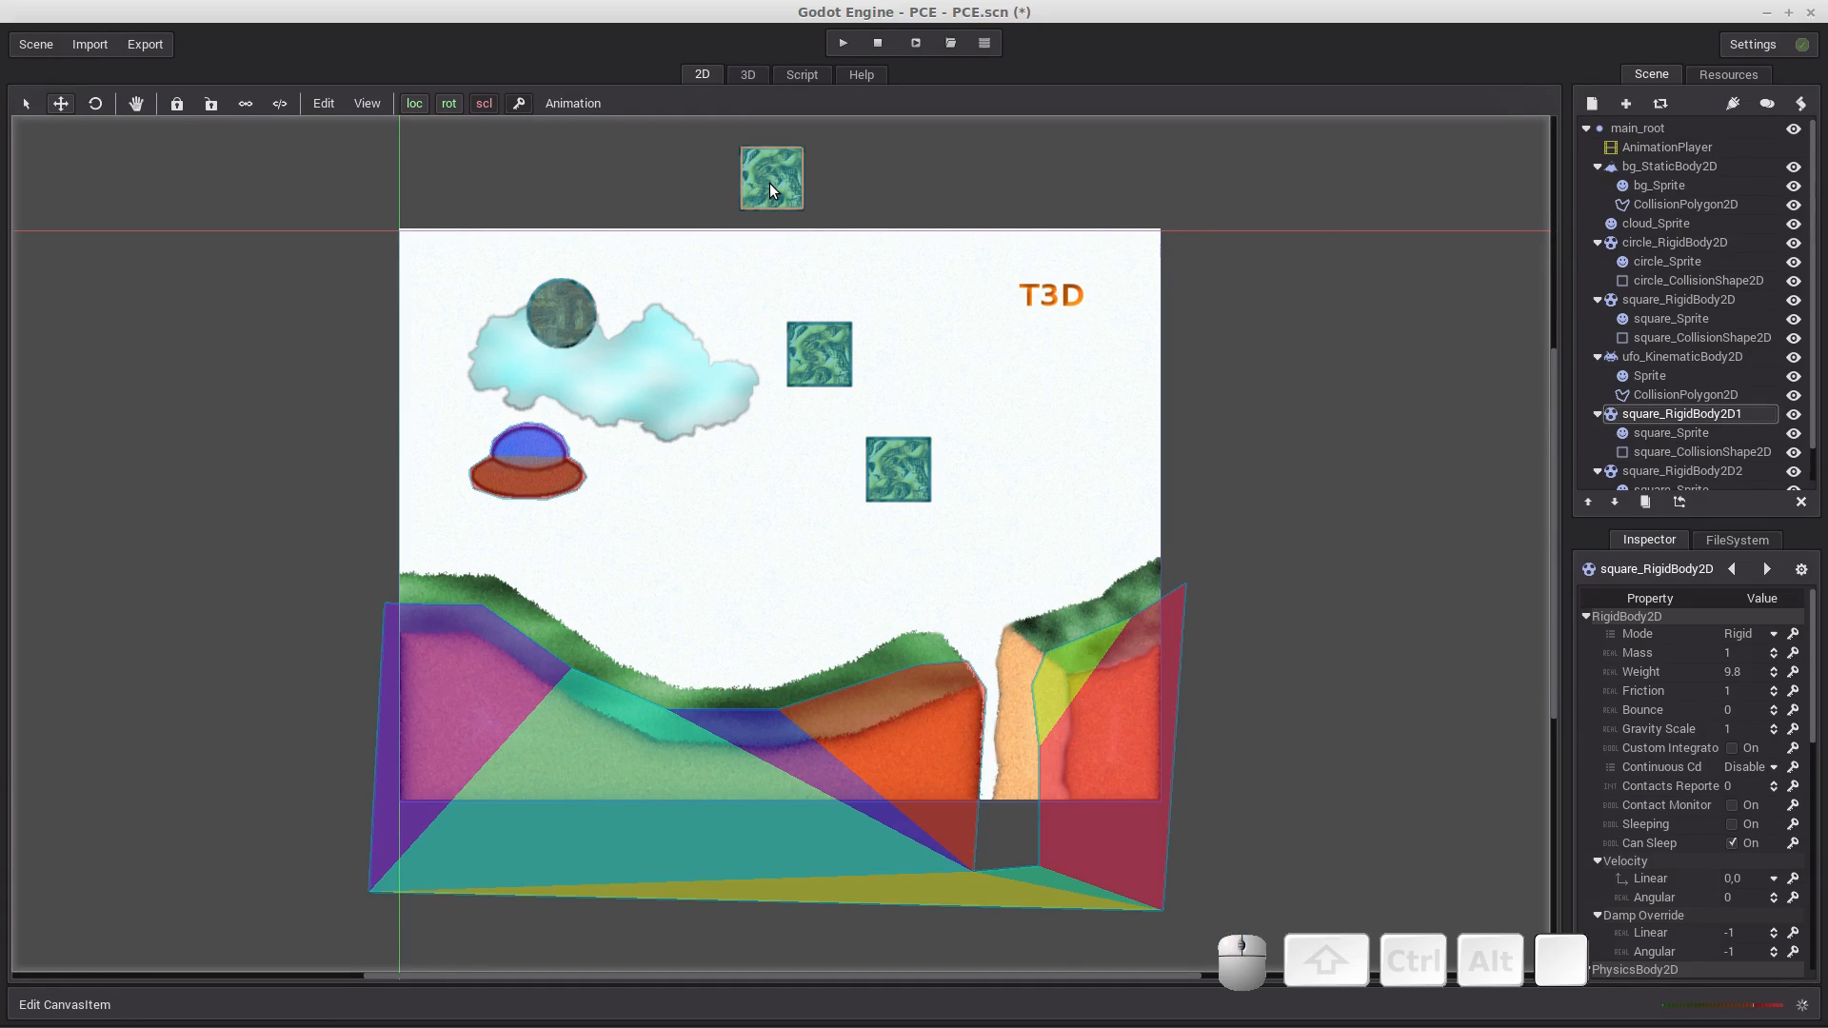
{"action": "left_click", "coordinate": [844, 43]}
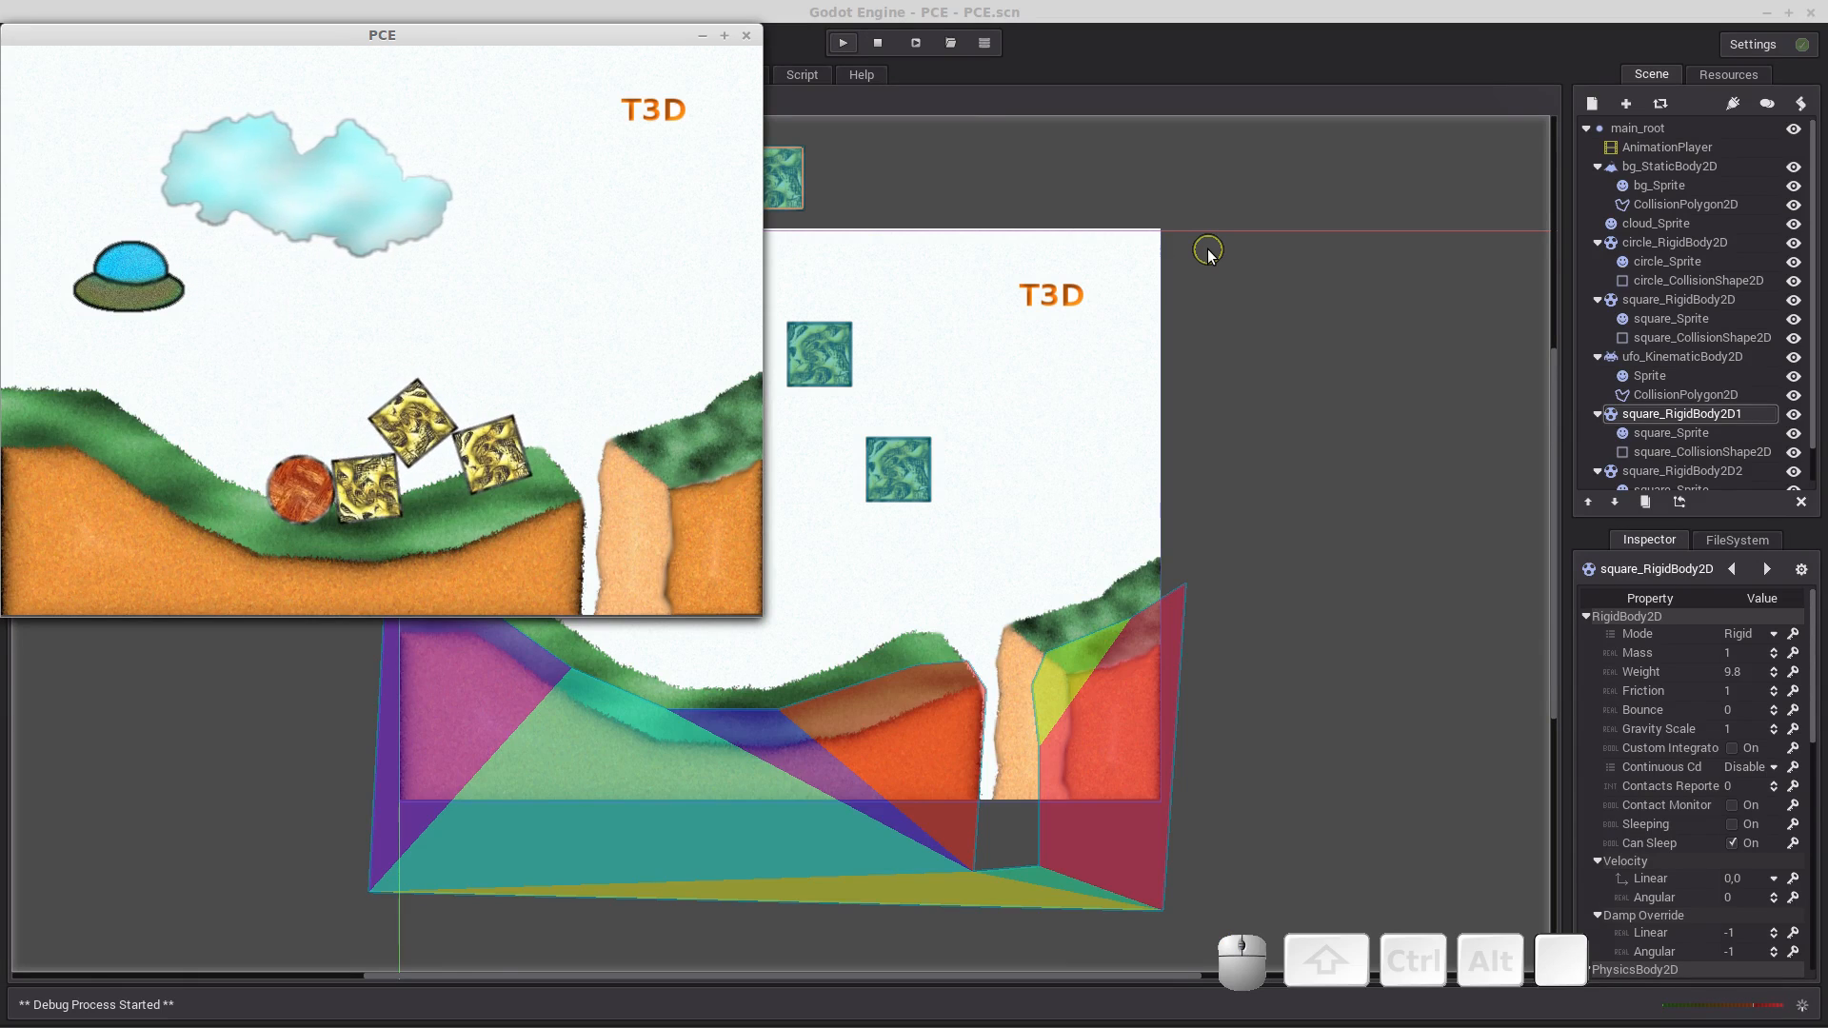
{"action": "left_click", "coordinate": [747, 36]}
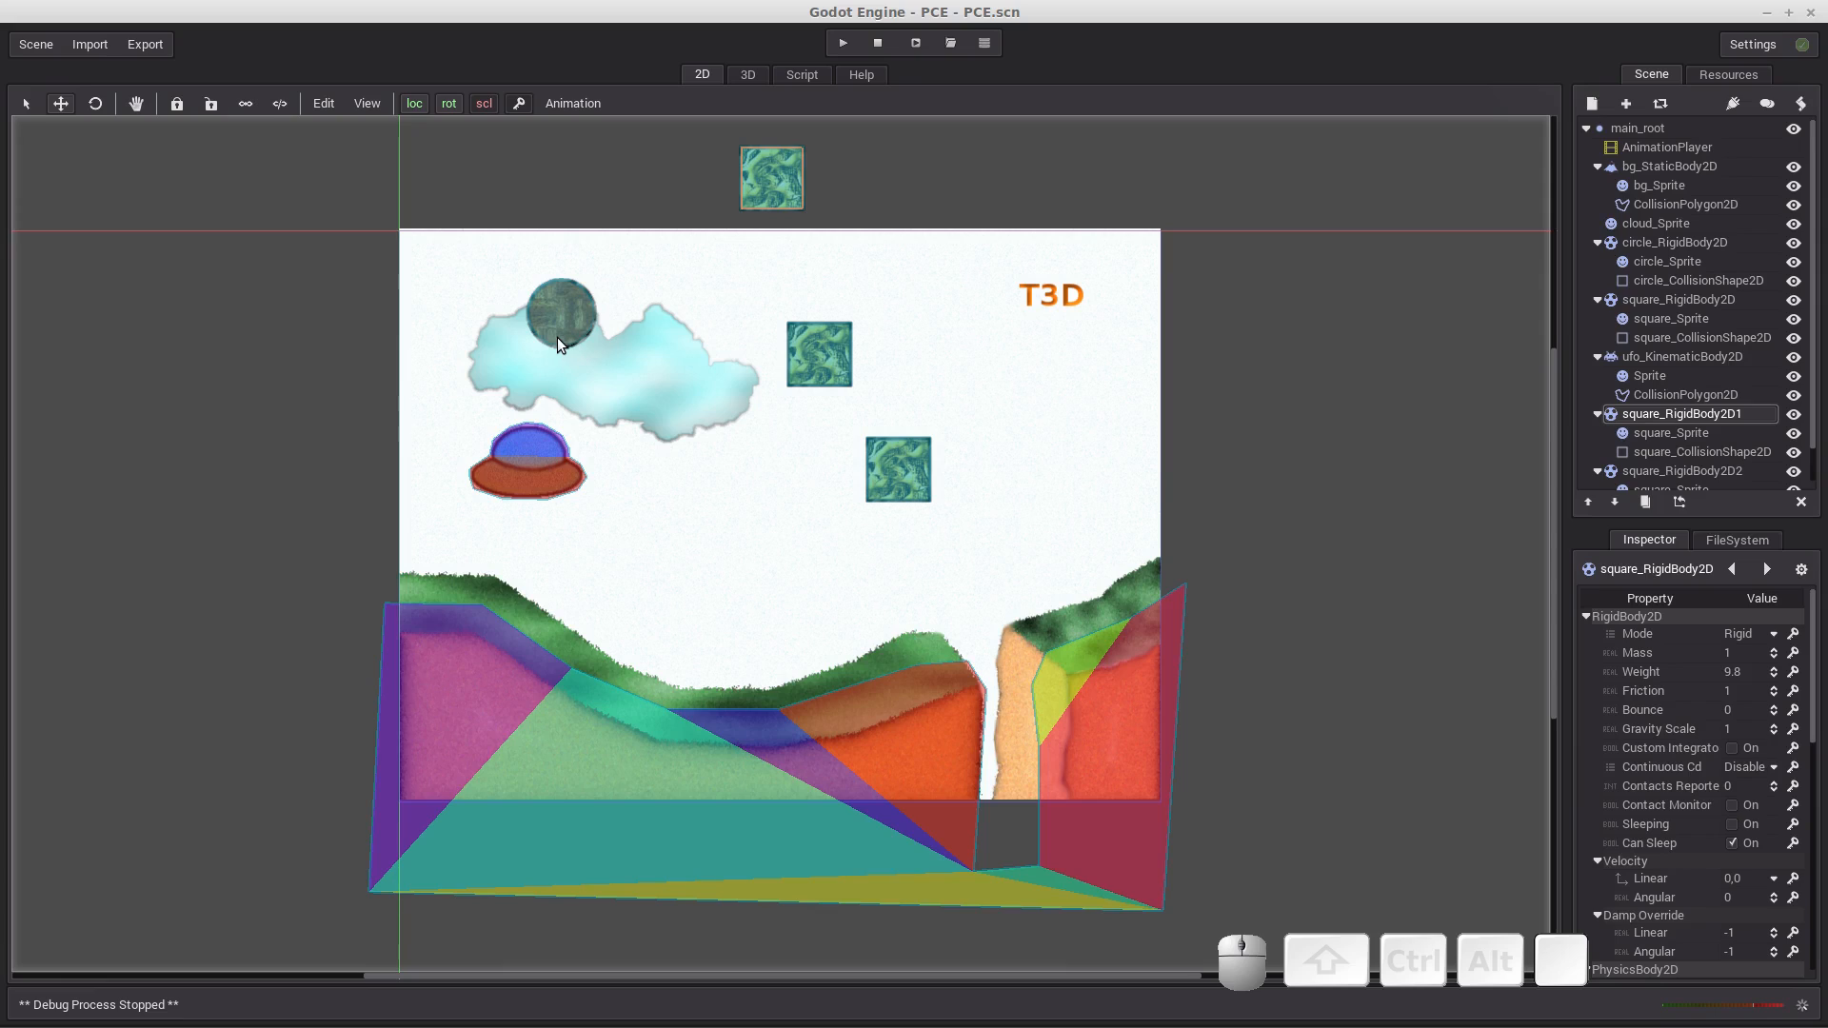
Set circle_RigidBody2D's bounce to 1, test-run the project, and close the game window.
{"action": "left_click", "coordinate": [1665, 242]}
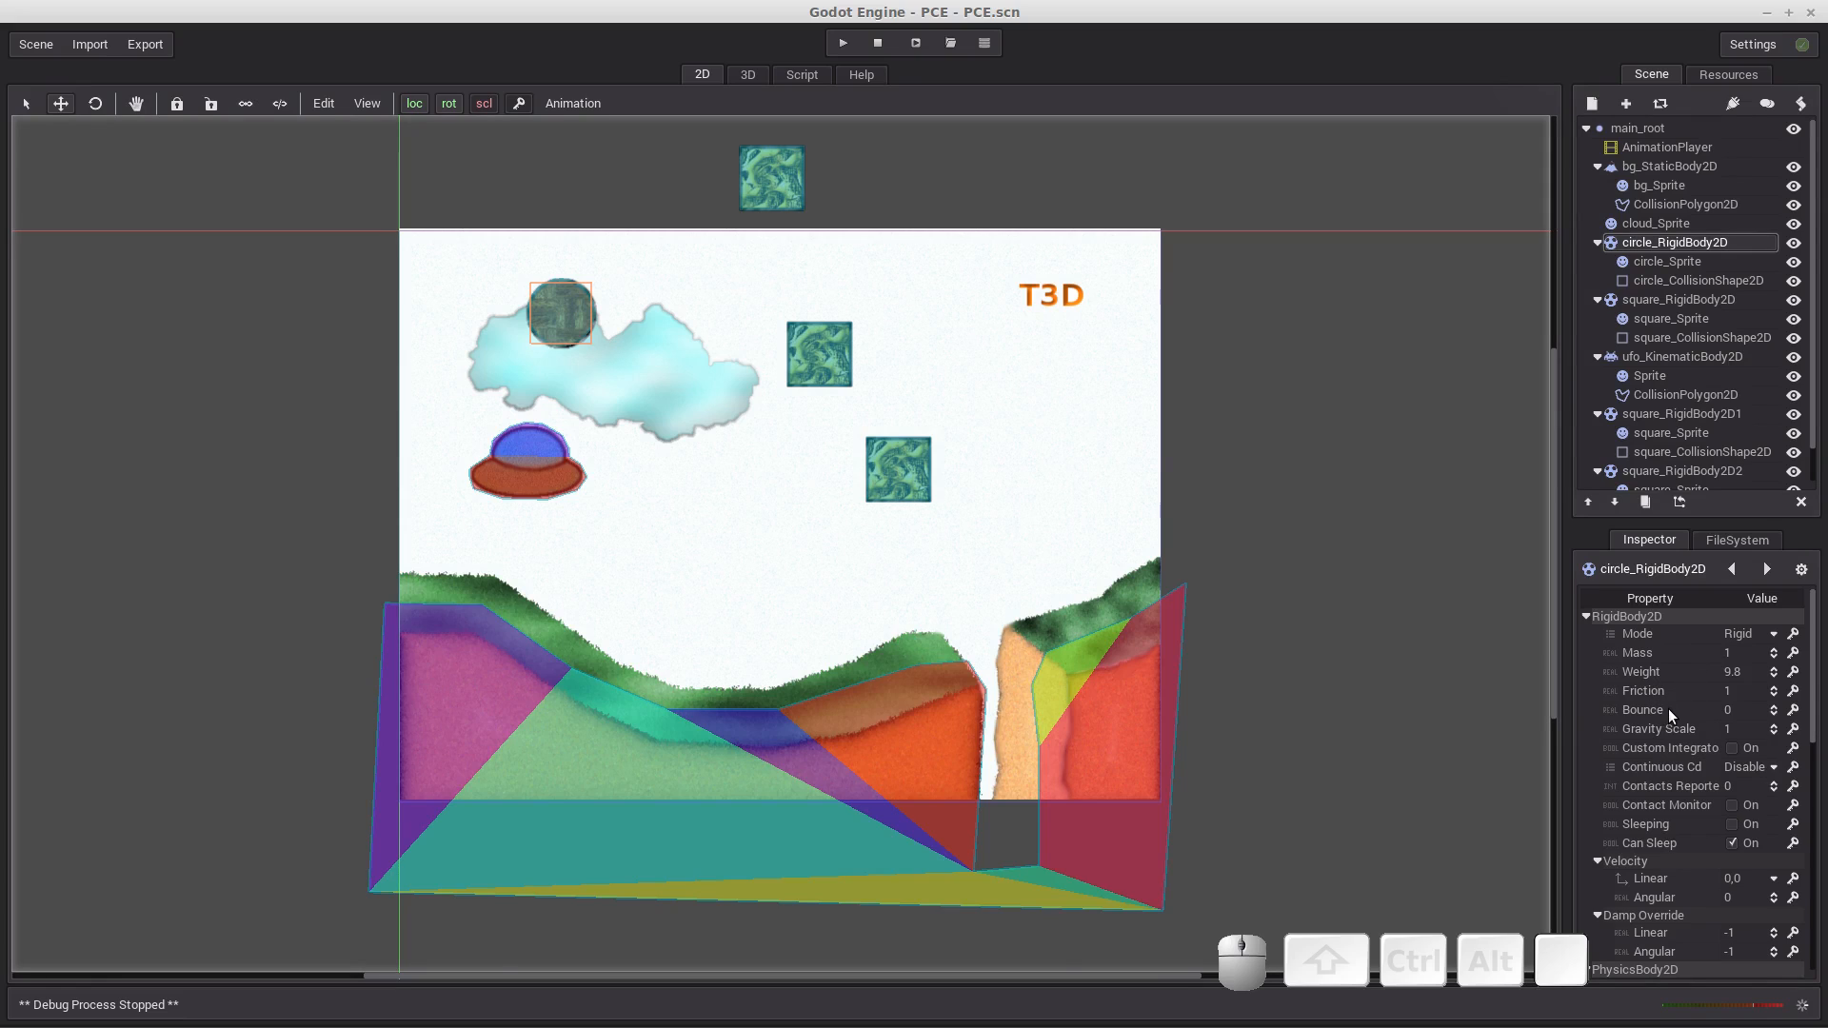
{"action": "left_click", "coordinate": [1729, 710]}
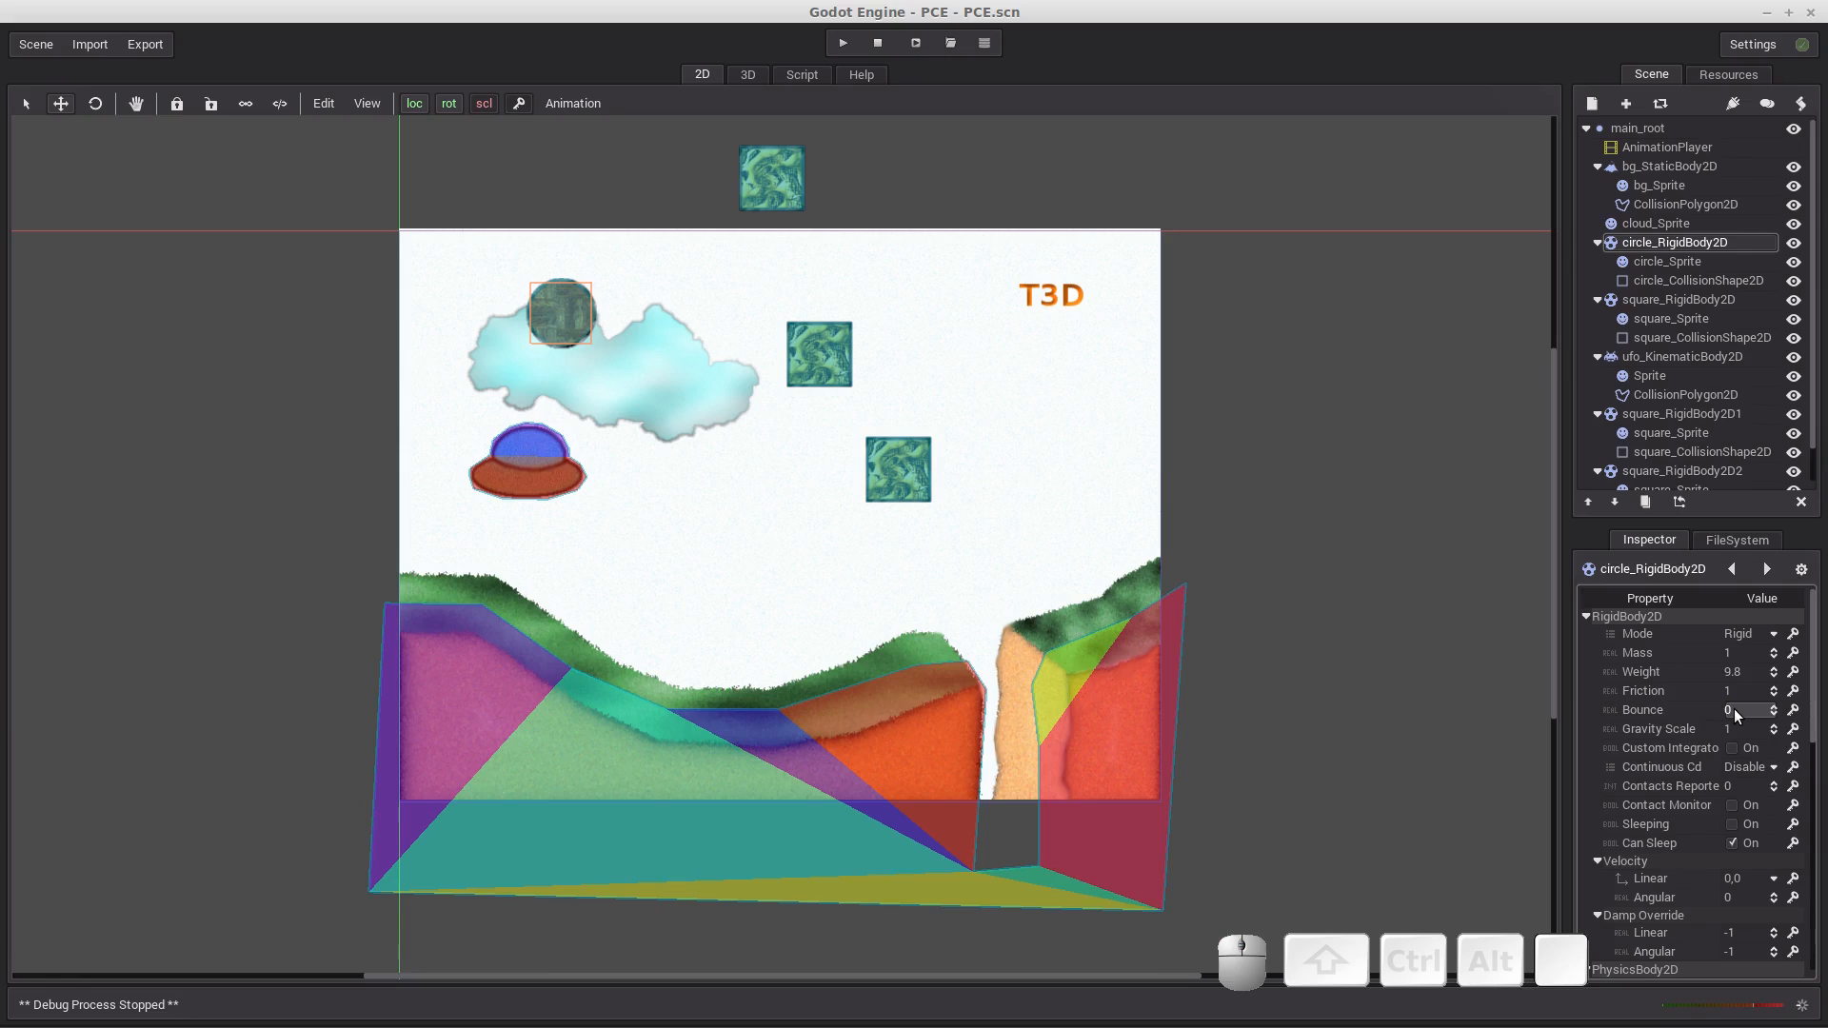
{"action": "scroll", "coordinate": [1734, 708], "scroll_direction": "down", "scroll_amount": 5}
{"action": "scroll", "coordinate": [1734, 709], "scroll_direction": "up", "scroll_amount": 5}
{"action": "left_click", "coordinate": [1733, 708]}
{"action": "type", "text": "1"}
{"action": "key", "text": "Return"}
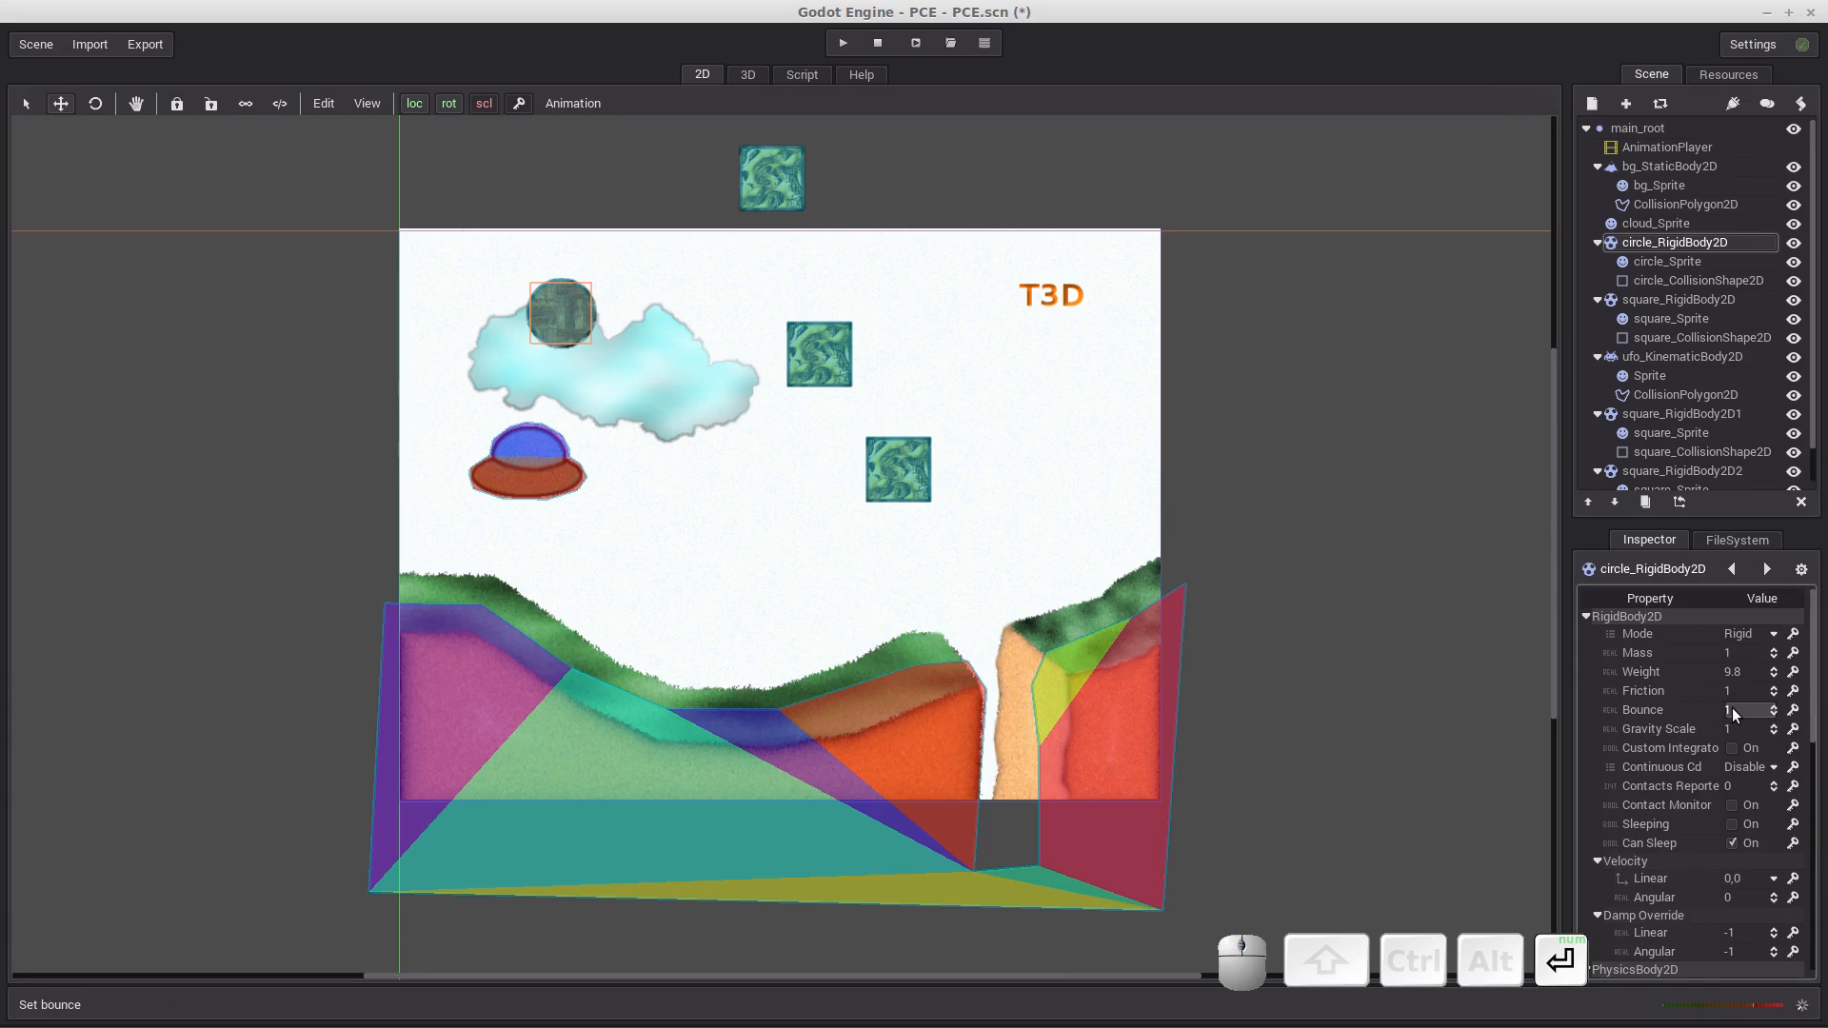
{"action": "left_click", "coordinate": [840, 42]}
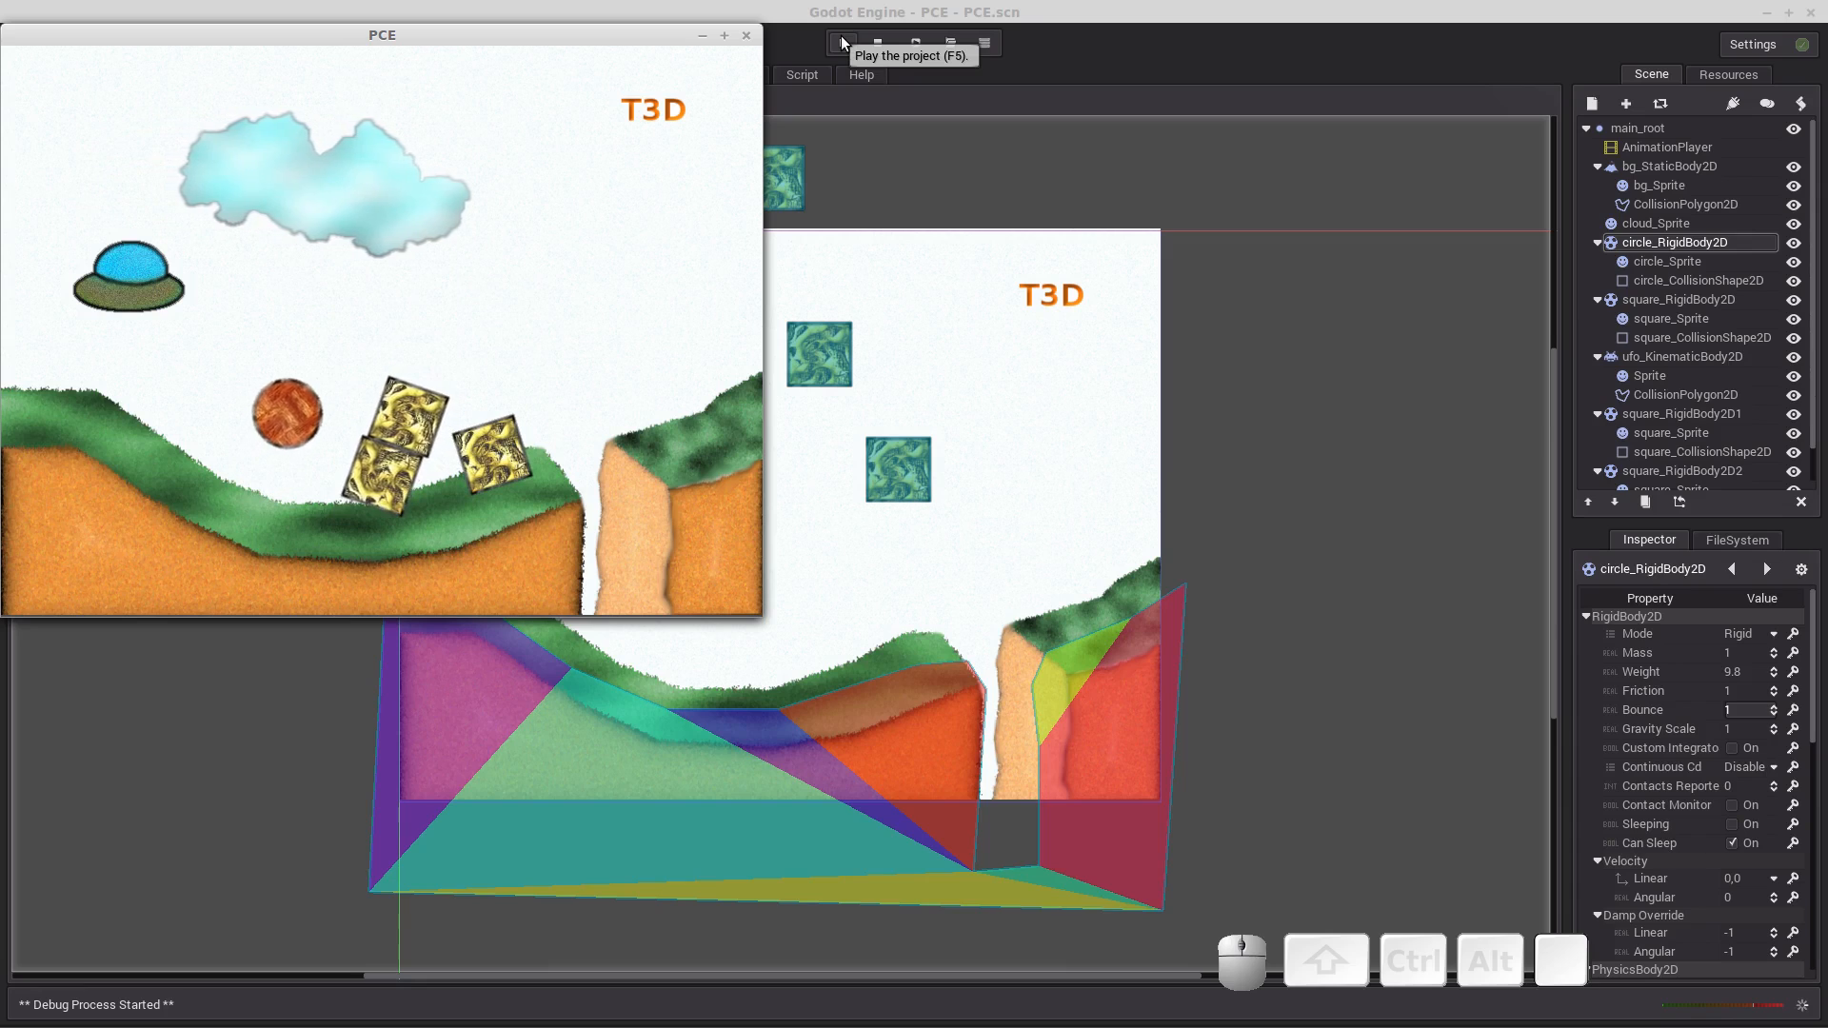
{"action": "left_click", "coordinate": [744, 38]}
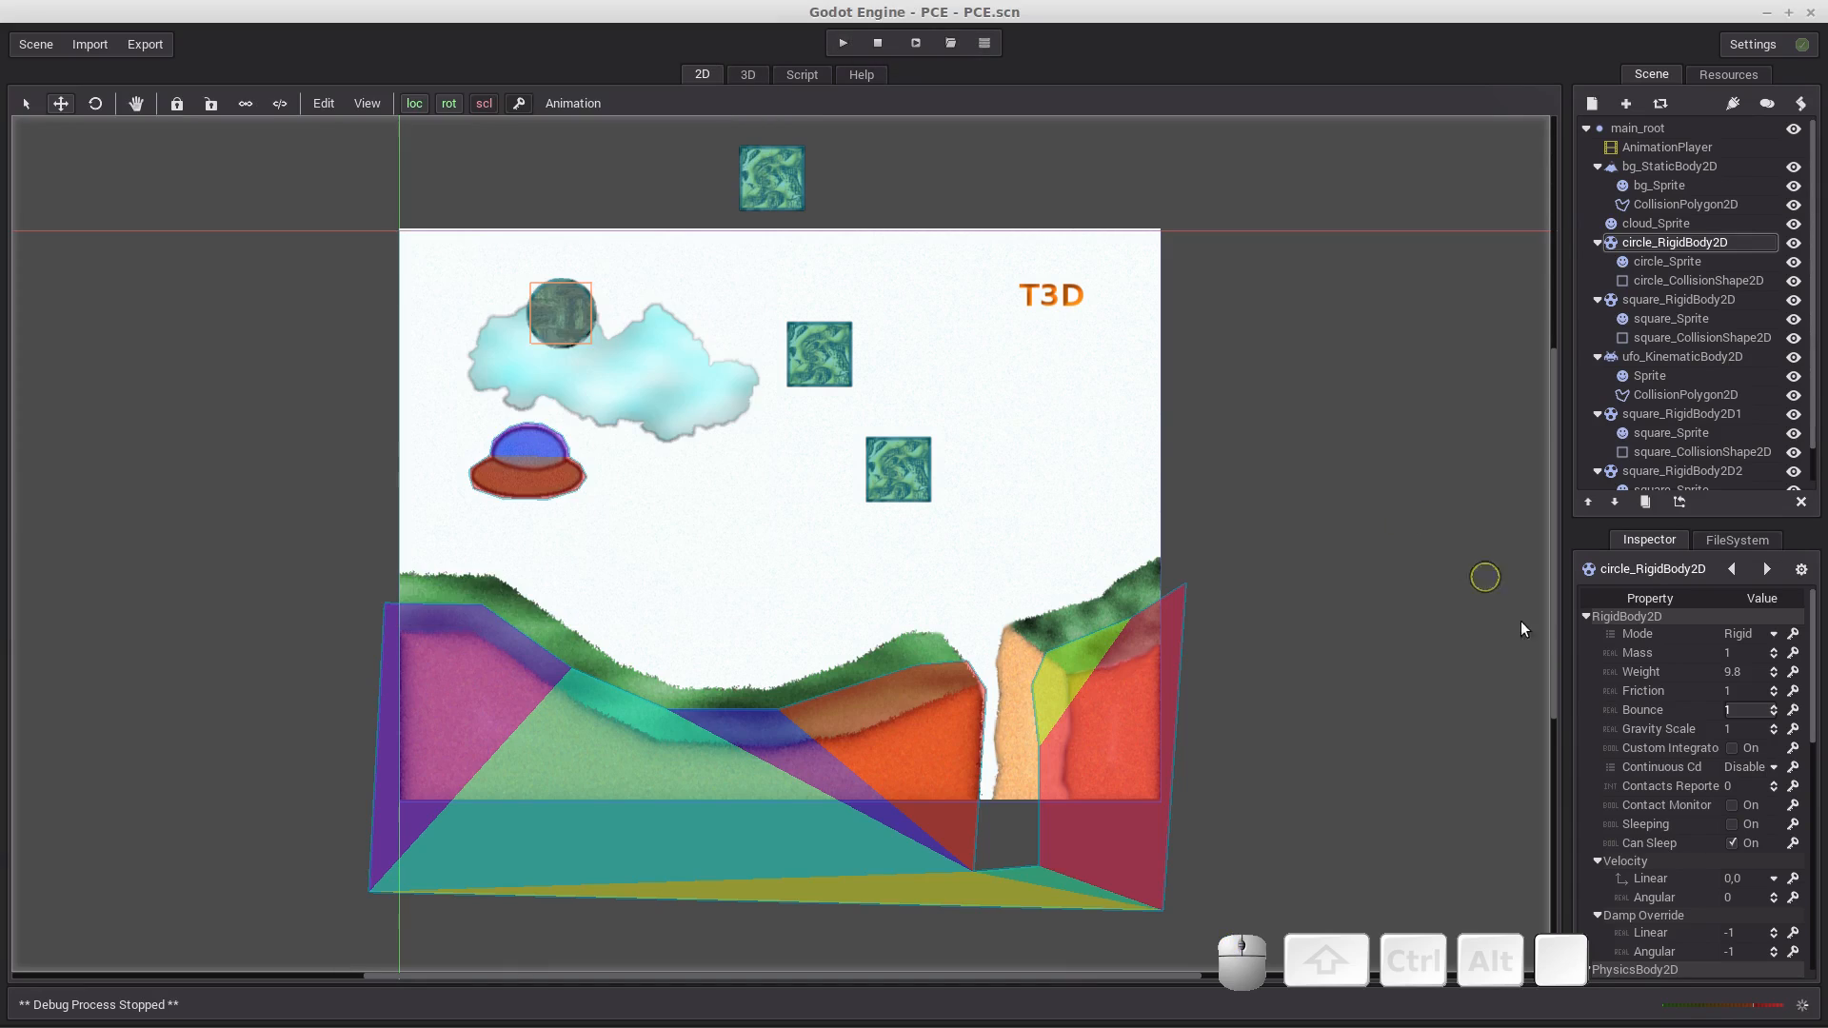
Set the bounce of circle_RigidBody2D and of the original square_RigidBody2D to 0.5.
{"action": "left_click", "coordinate": [1743, 711]}
{"action": "type", "text": "0.5"}
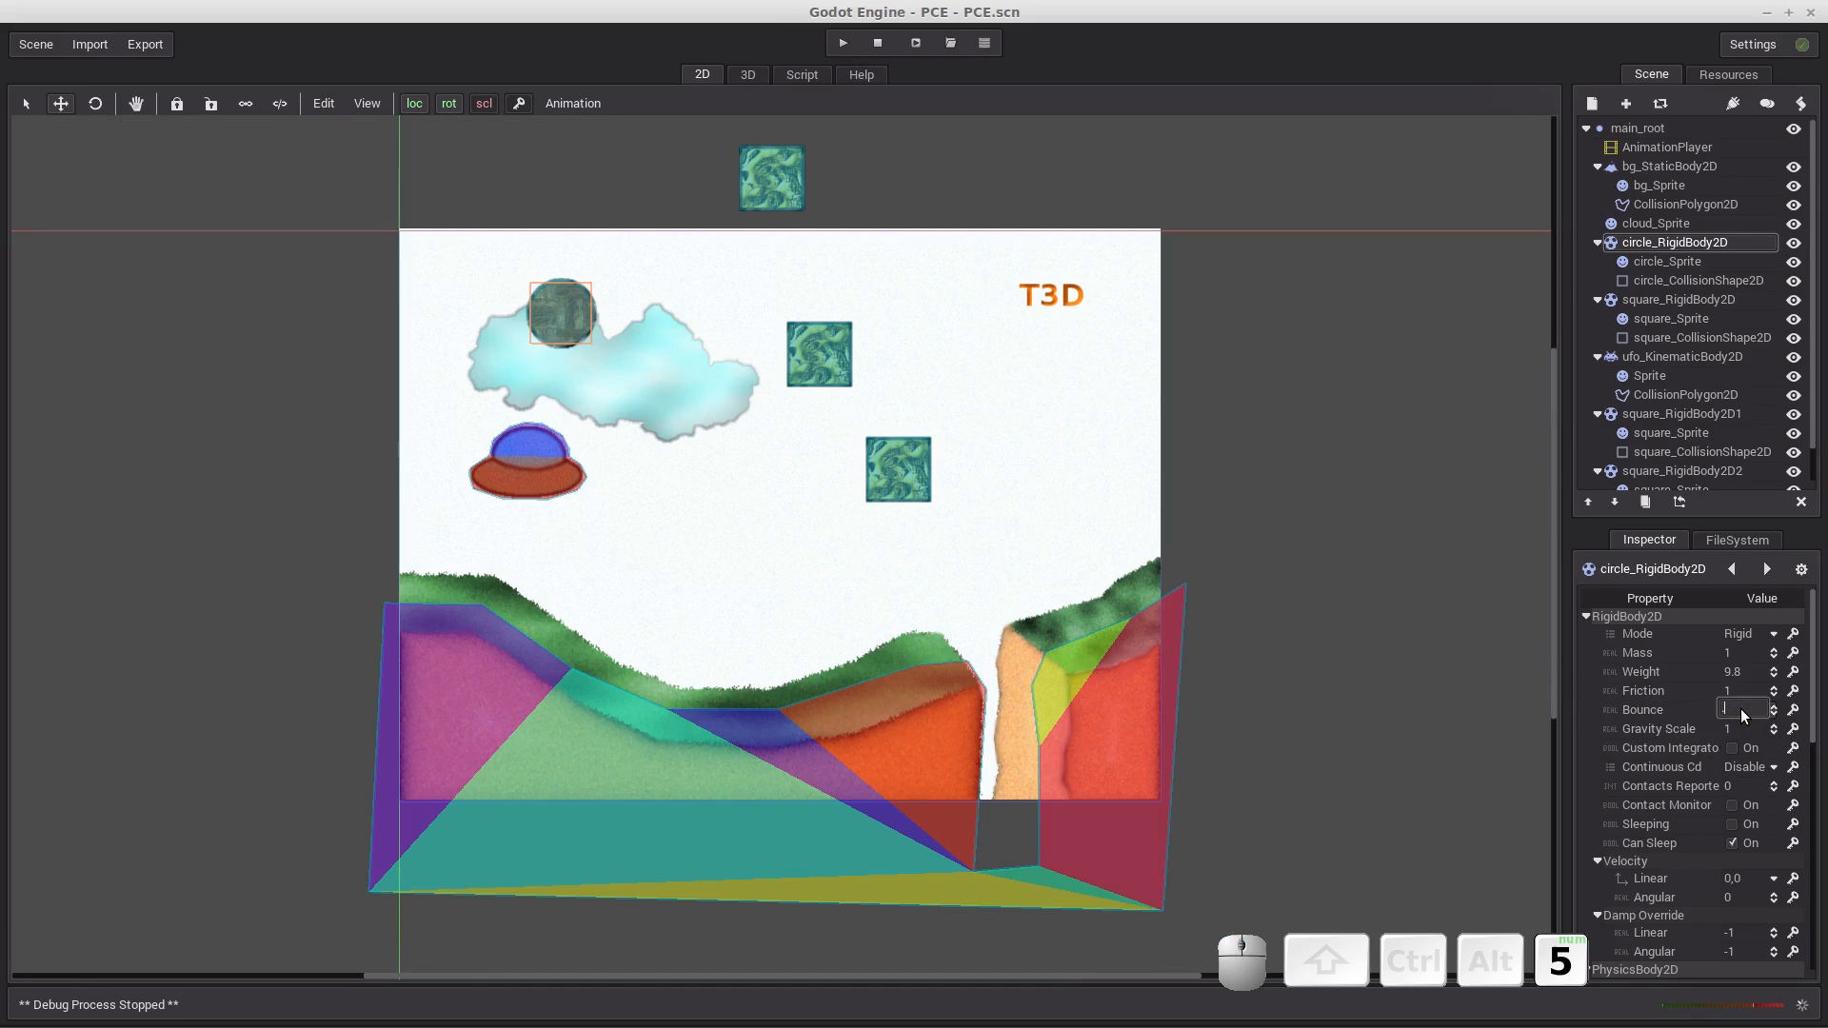
{"action": "key", "text": "Return"}
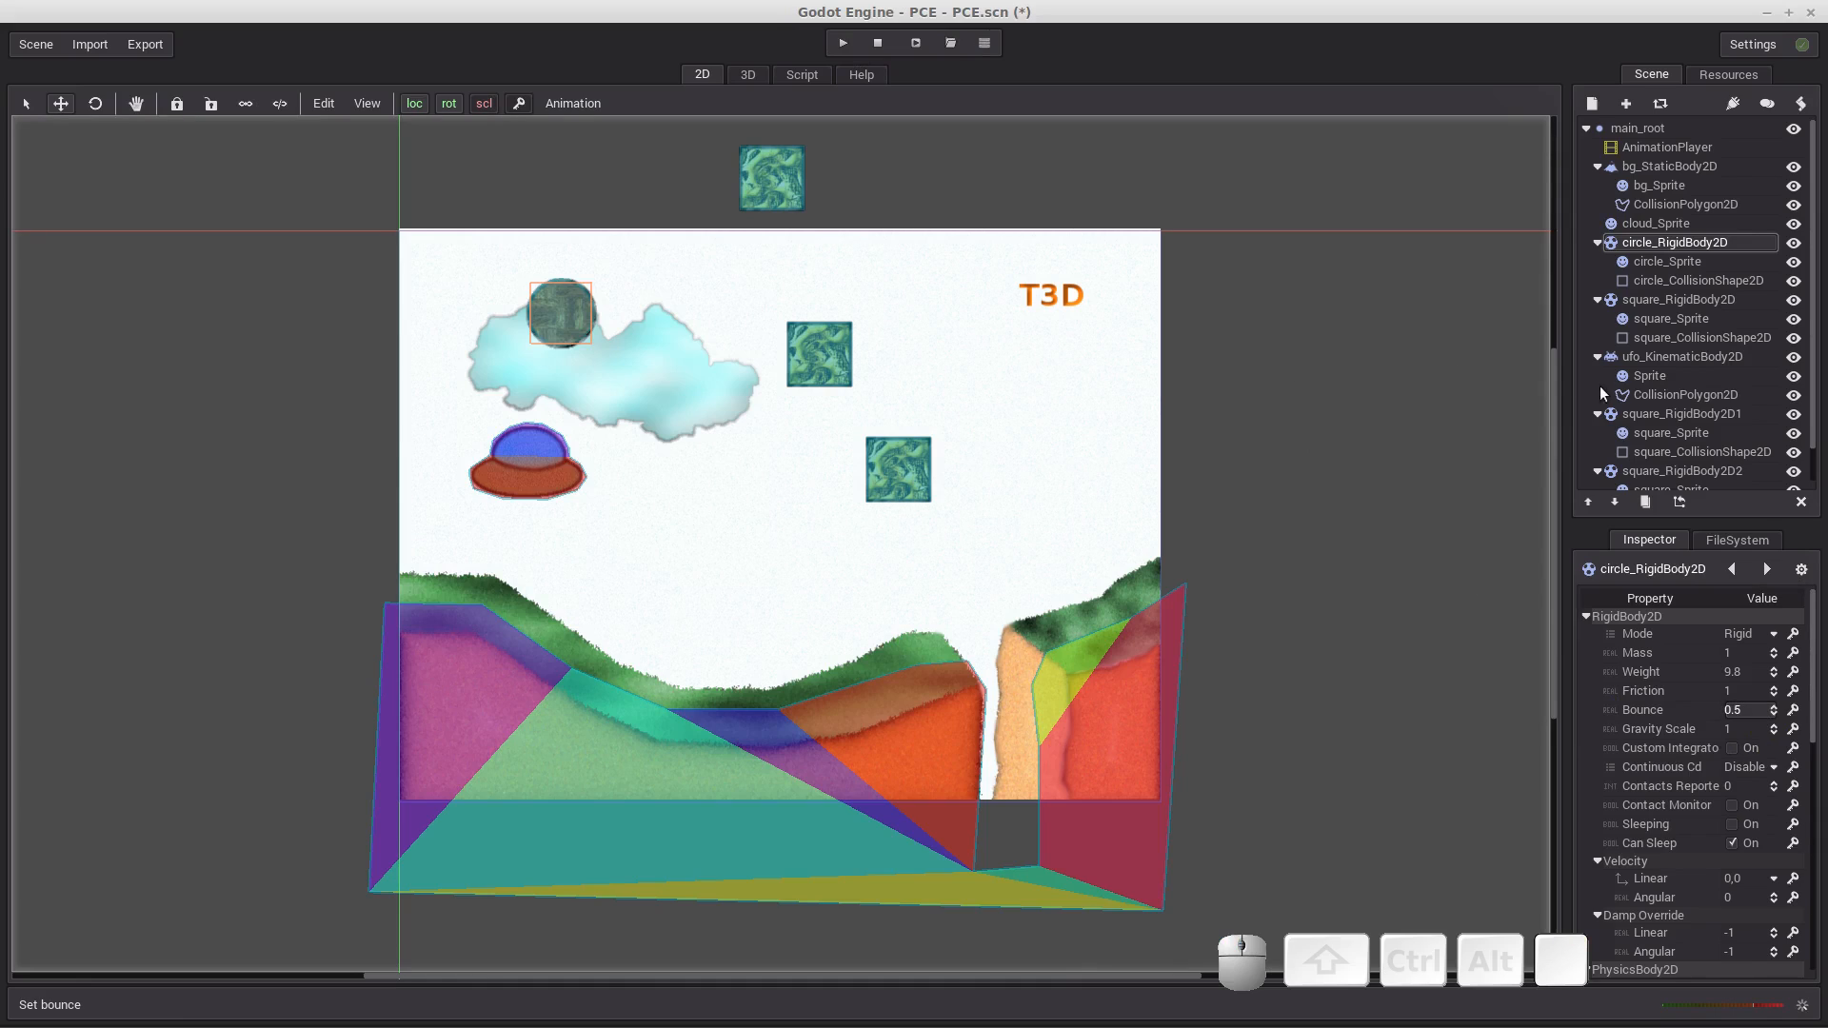
{"action": "left_click", "coordinate": [1660, 299]}
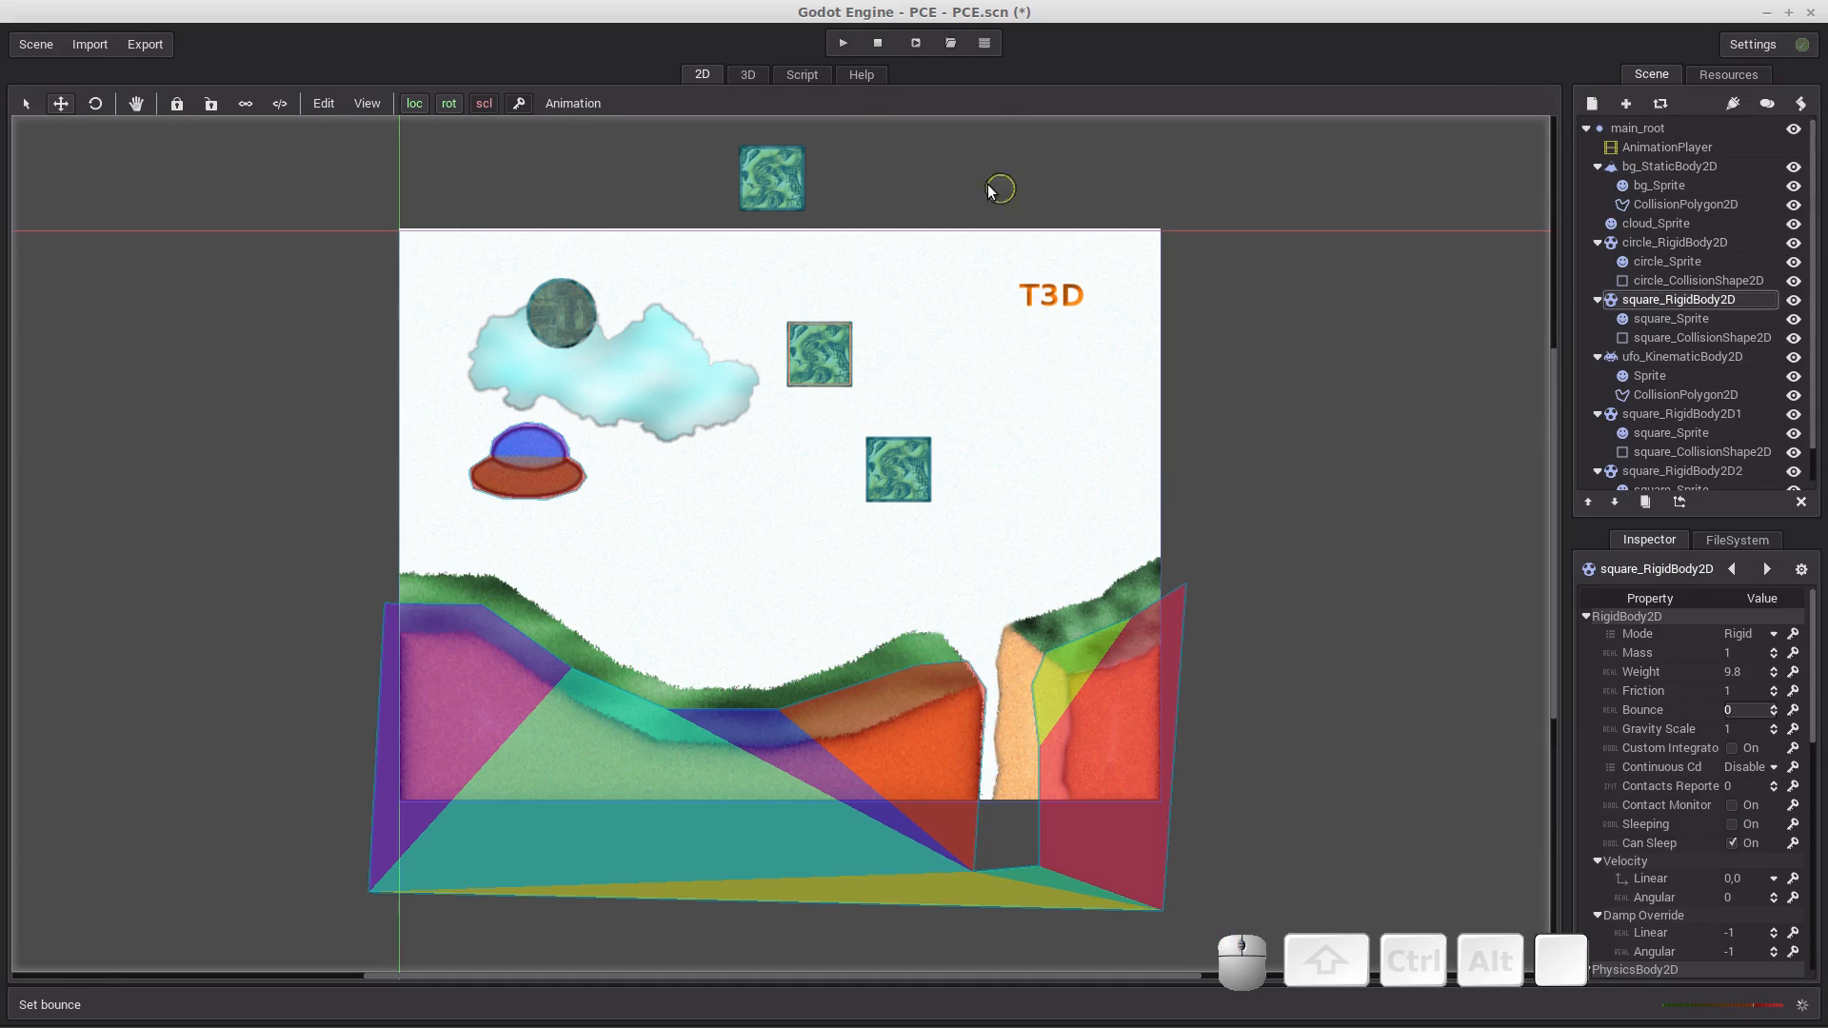
{"action": "left_click", "coordinate": [1744, 712]}
{"action": "type", "text": "0.5"}
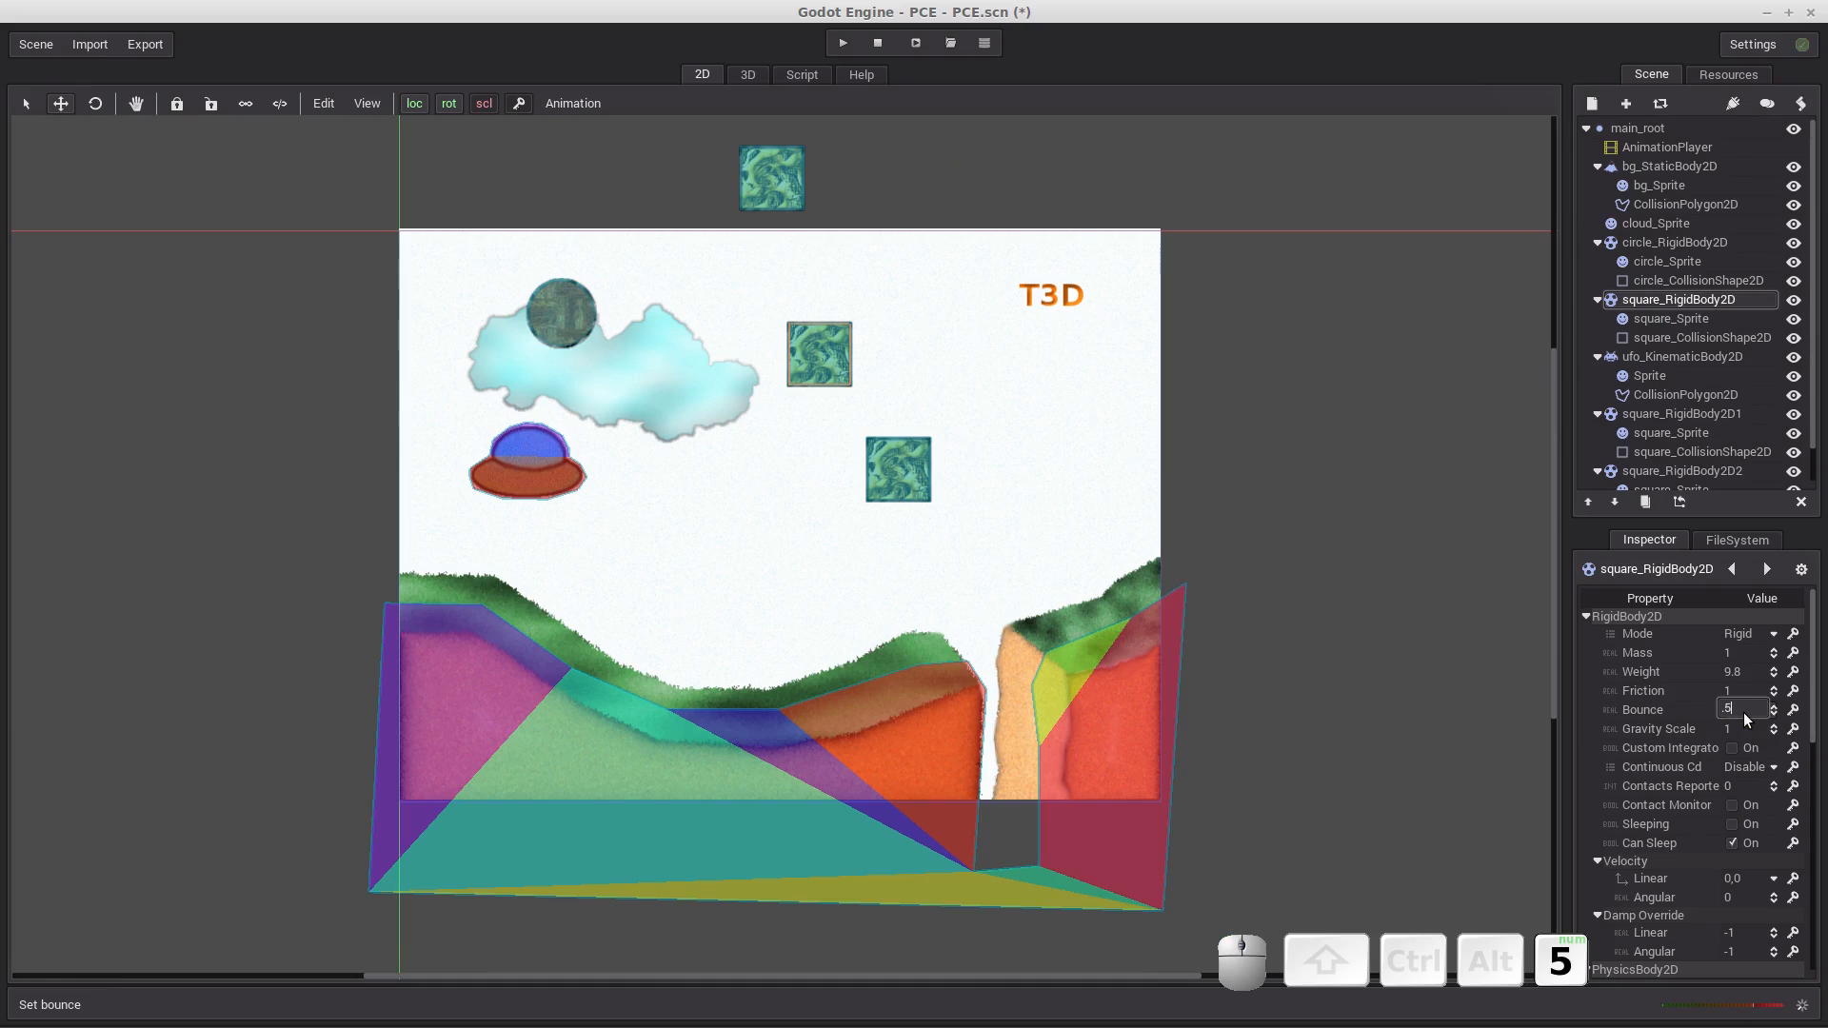
{"action": "key", "text": "Return"}
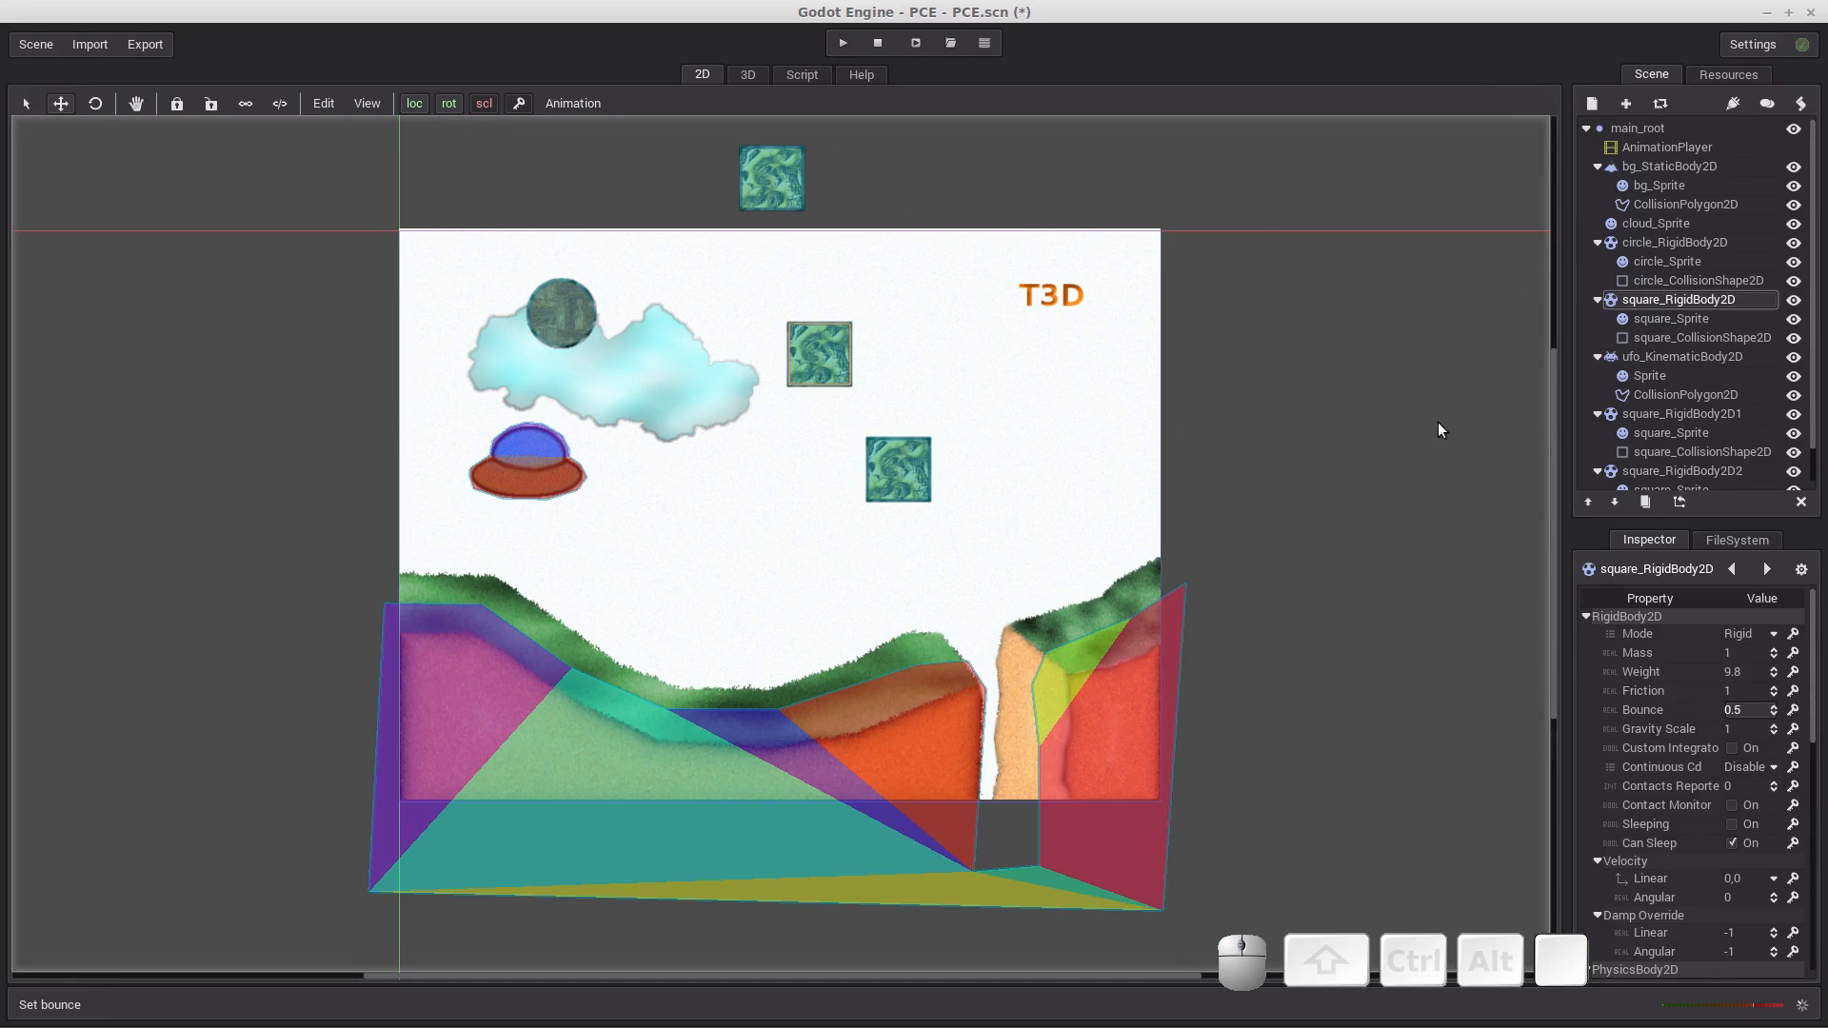
Set the bounce of the duplicated bodies square_RigidBody2D1 and square_RigidBody2D2 to 0.5.
{"action": "left_click", "coordinate": [1641, 411]}
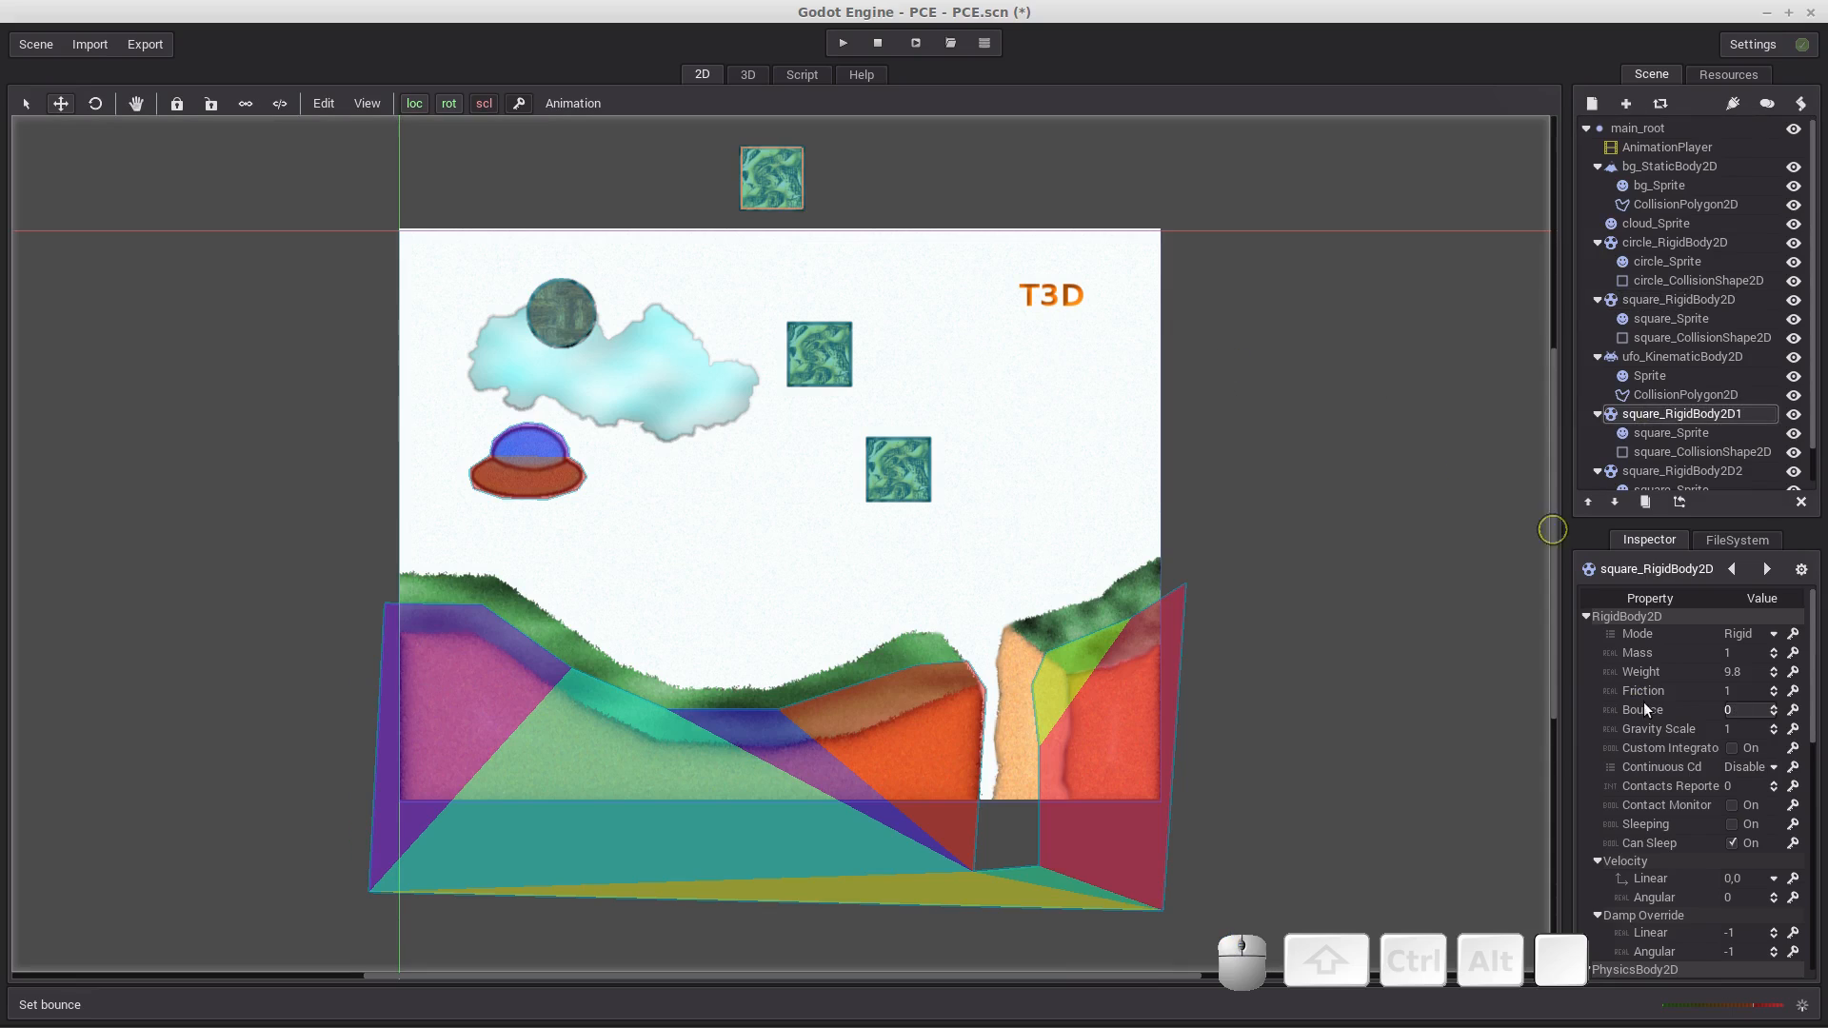
{"action": "left_click", "coordinate": [1755, 712]}
{"action": "type", "text": ".5"}
{"action": "key", "text": "Return"}
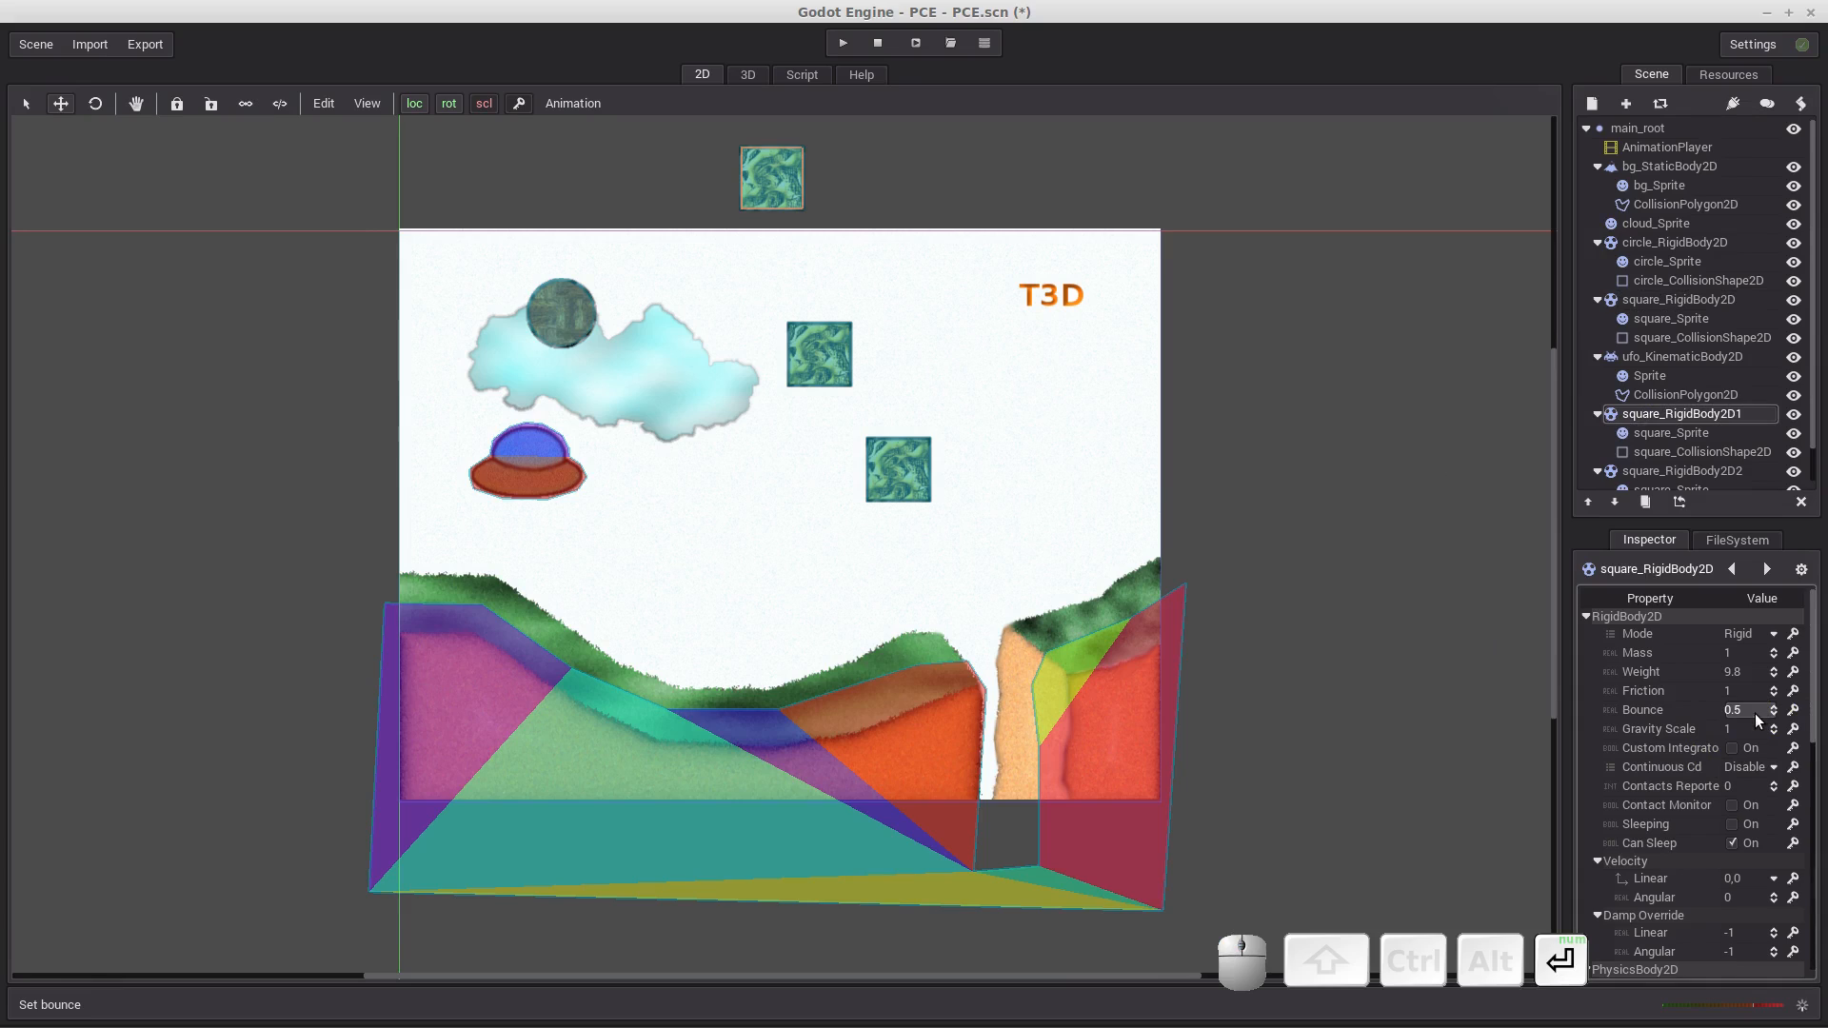
{"action": "left_click", "coordinate": [1644, 473]}
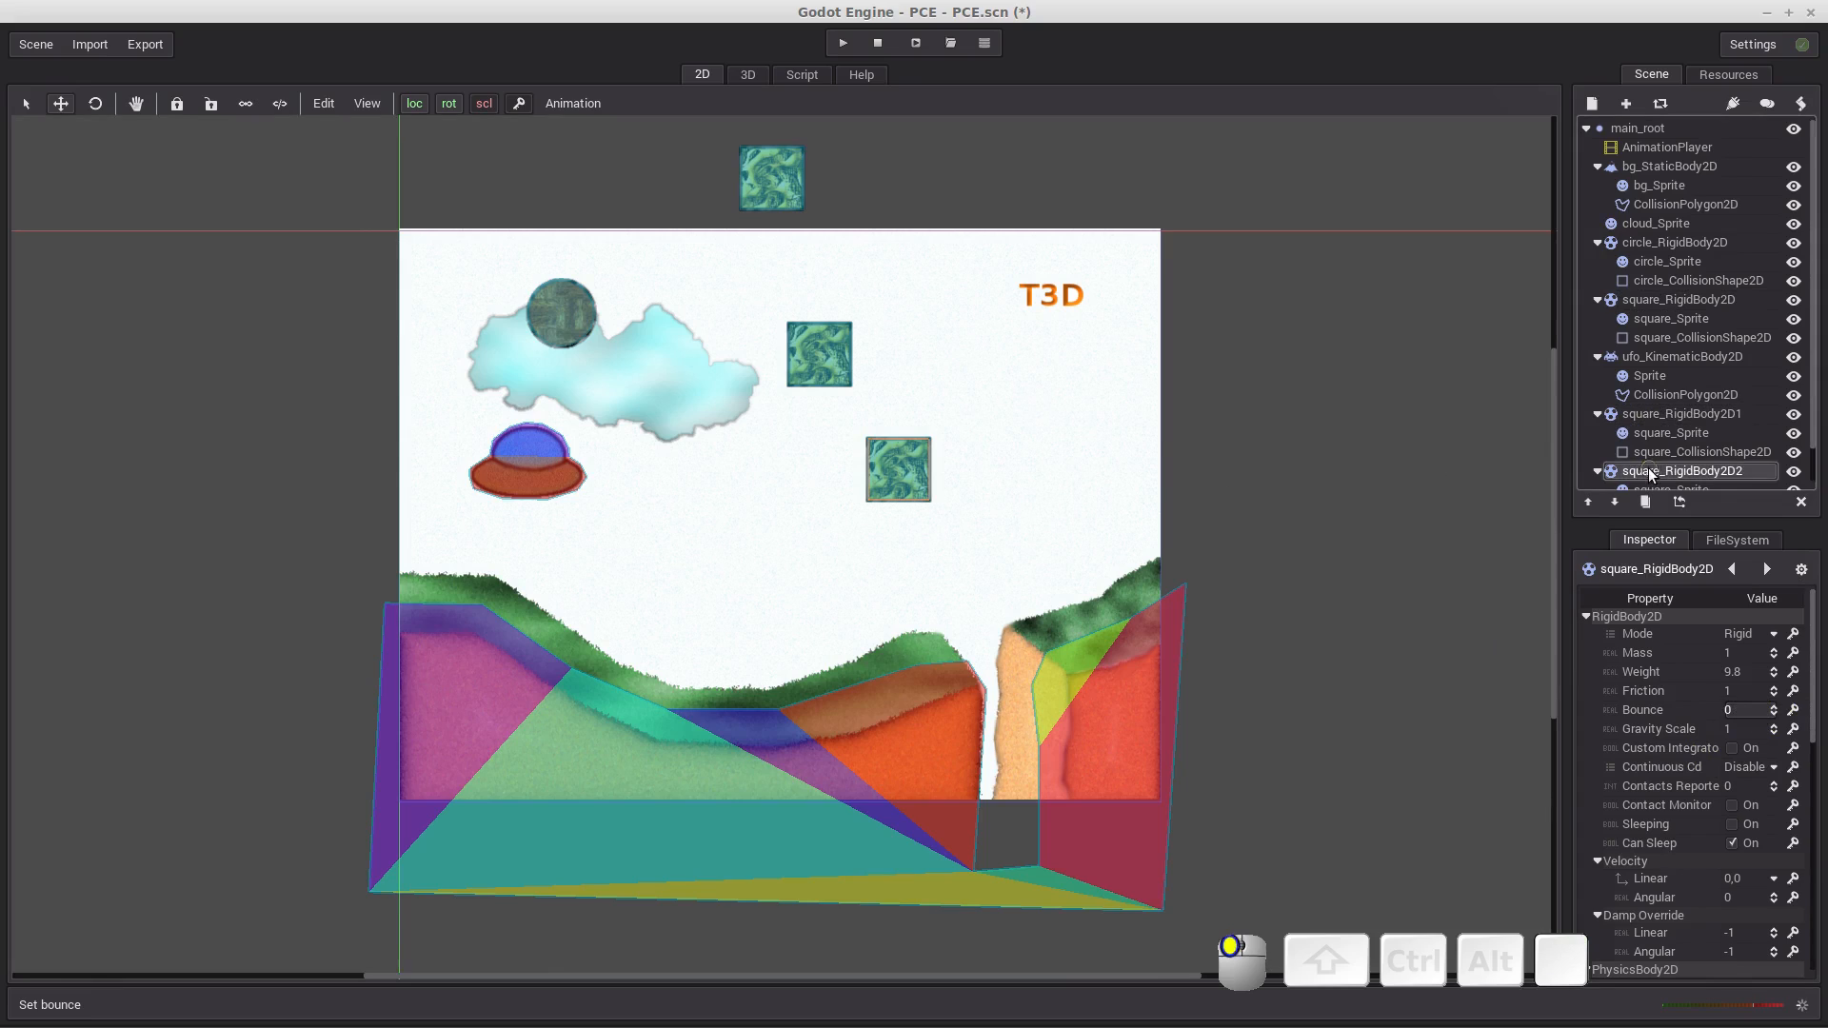
{"action": "left_click", "coordinate": [1738, 708]}
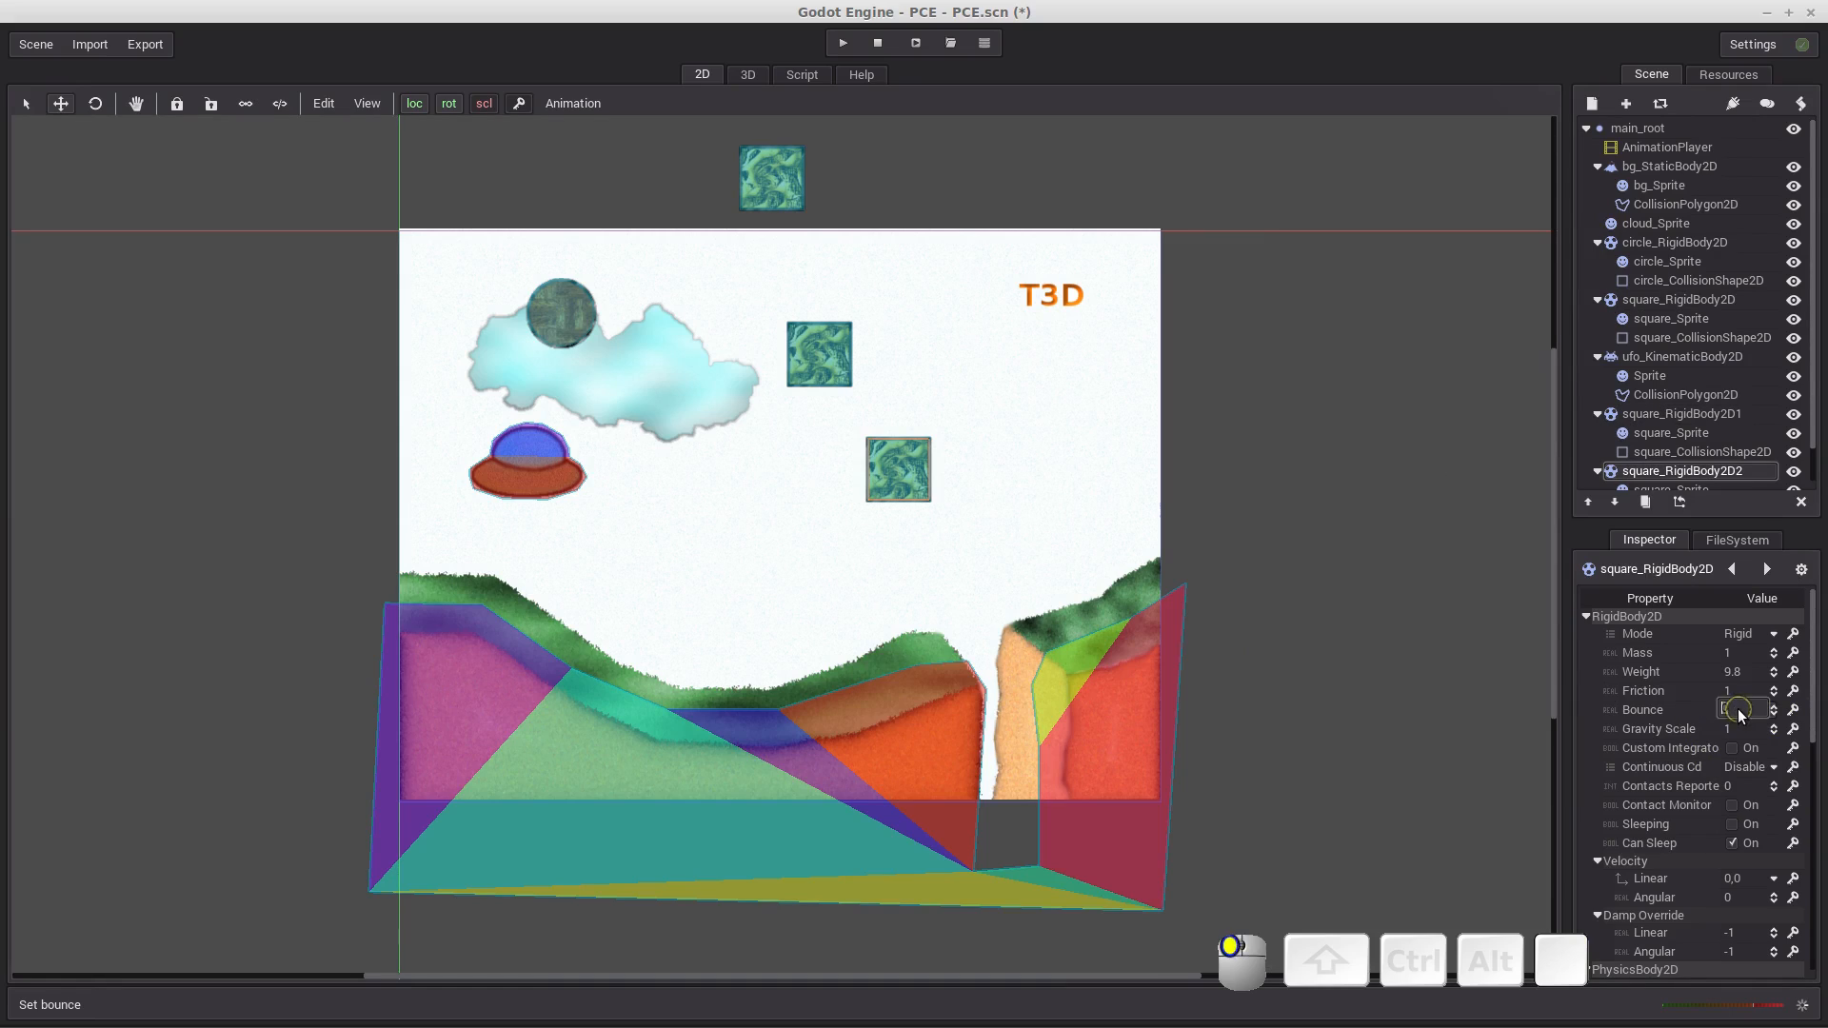
{"action": "type", "text": ".5"}
{"action": "key", "text": "Return"}
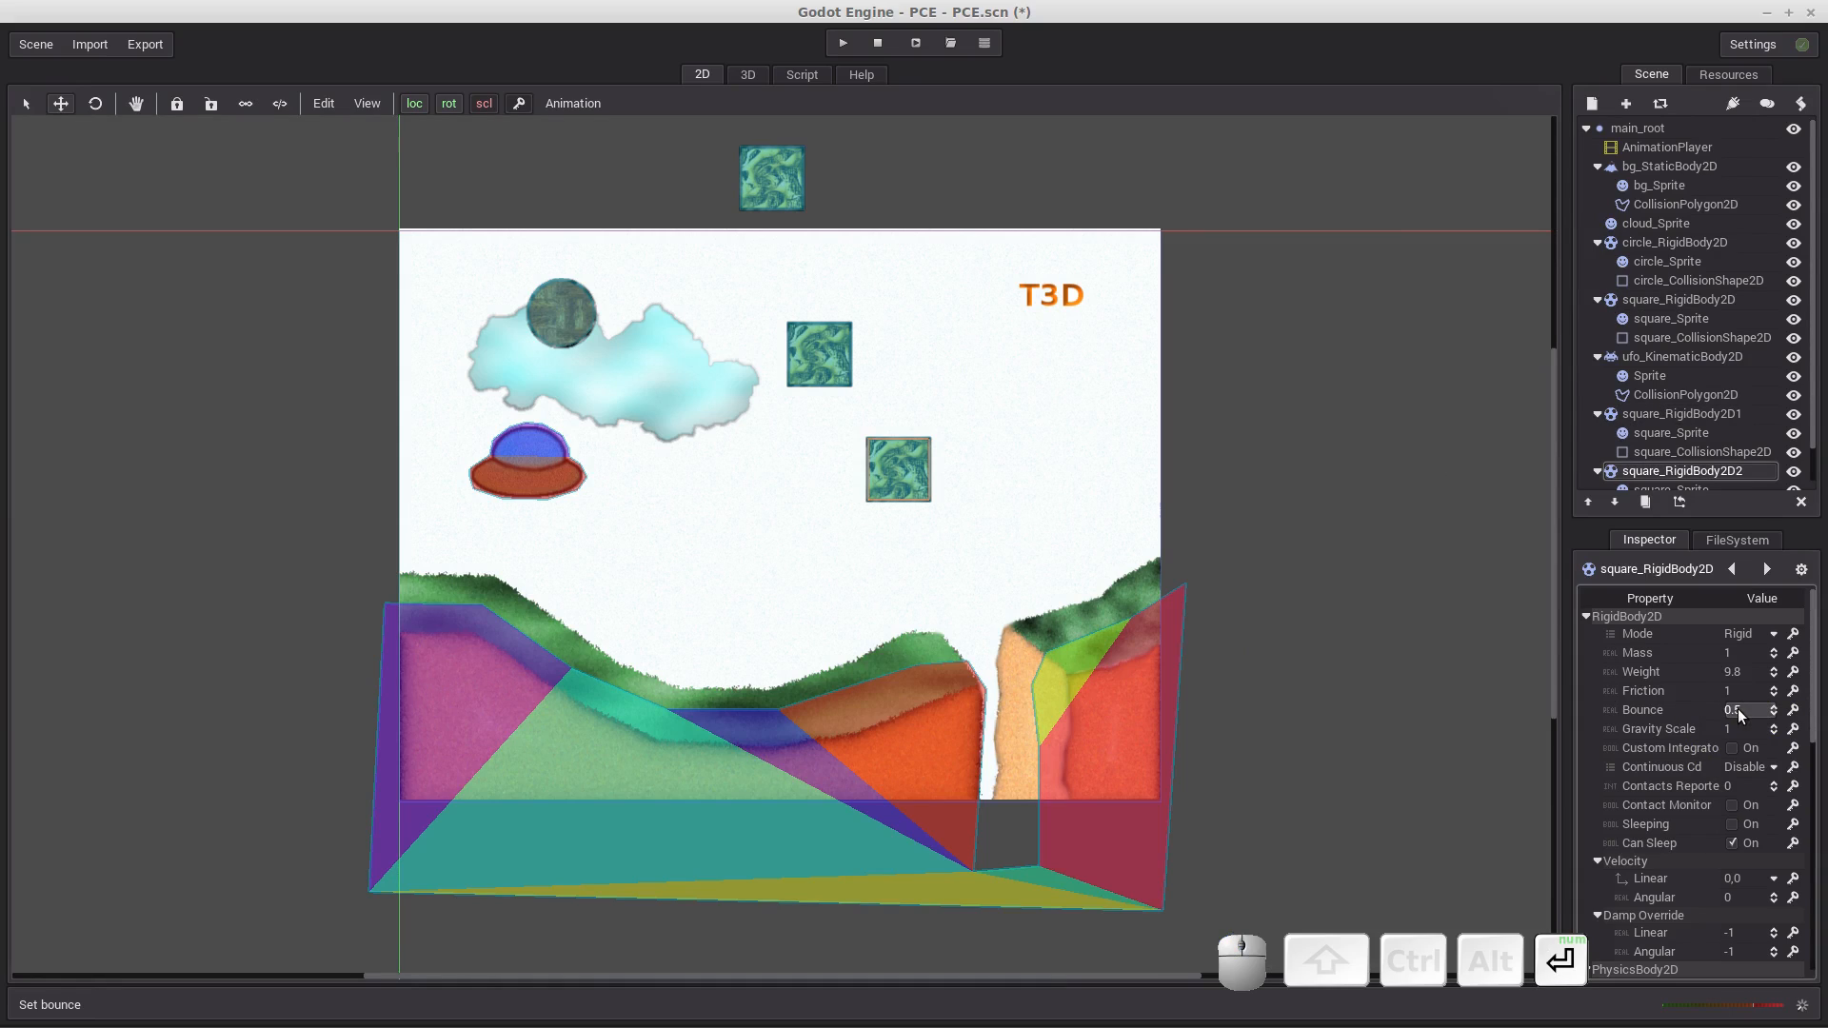
Test-run the project to check how the circle and squares bounce, and close the game window.
{"action": "left_click", "coordinate": [840, 51]}
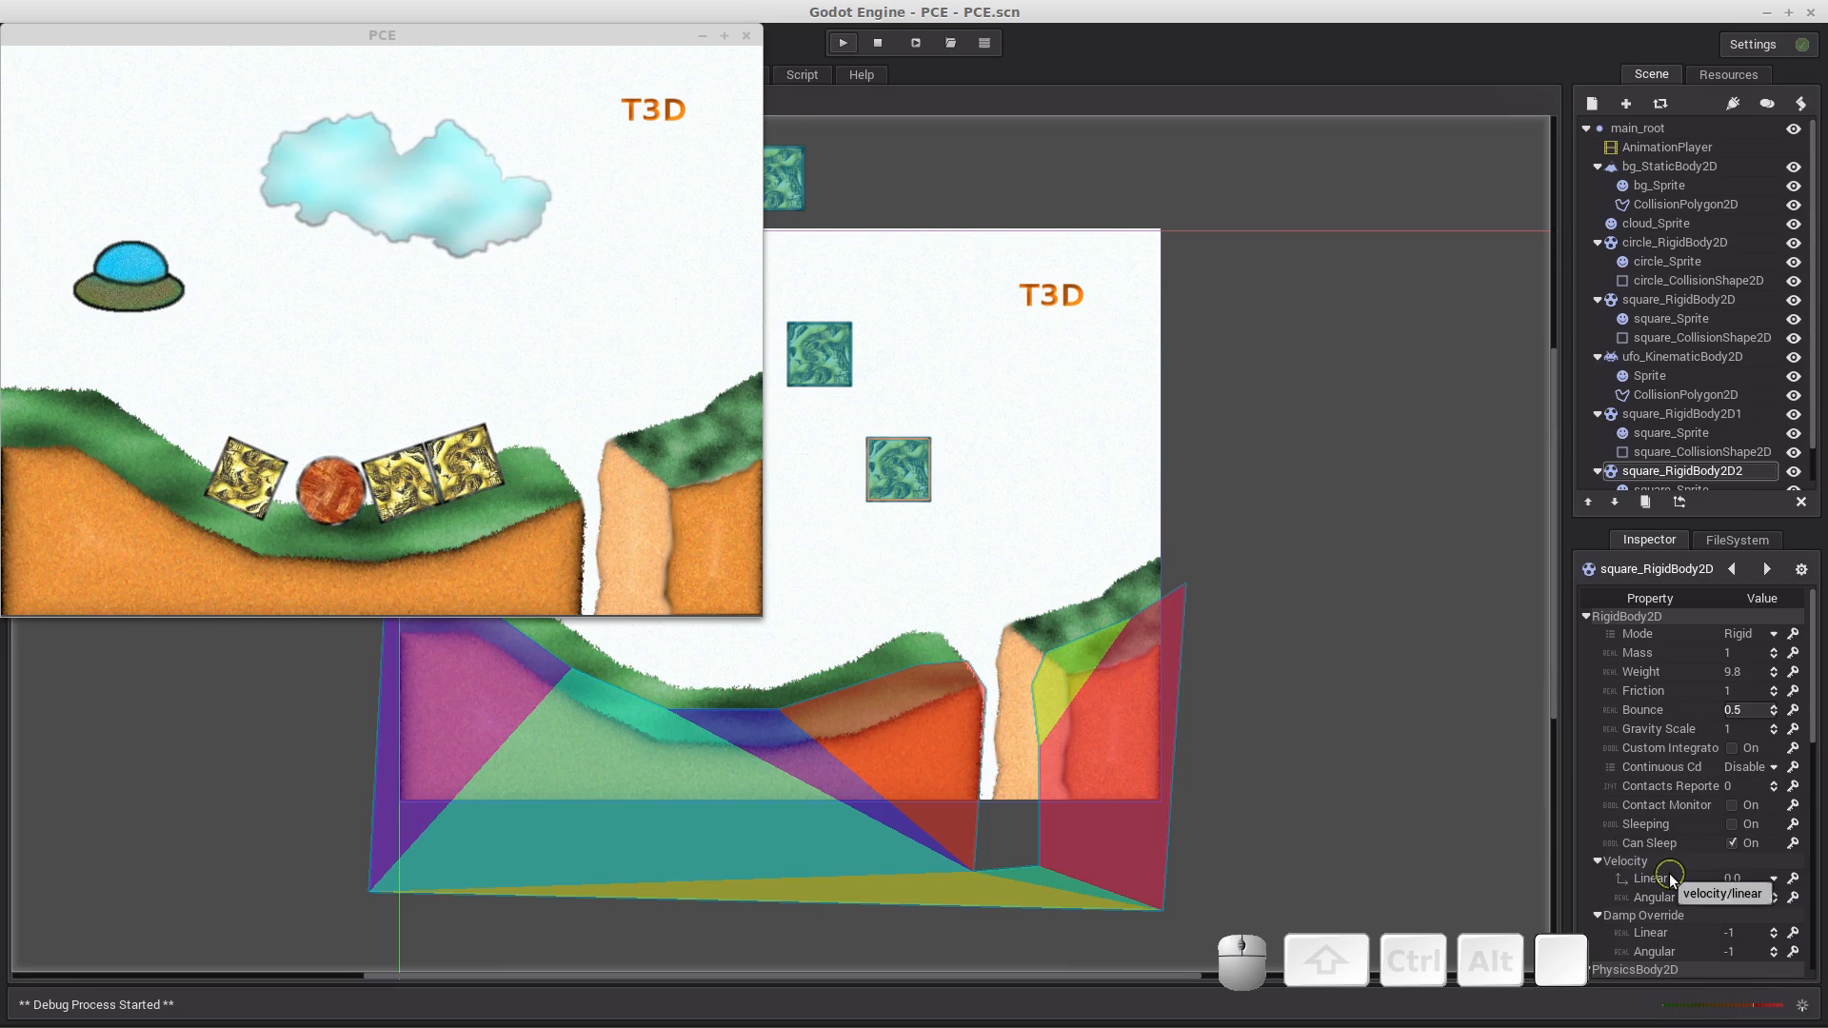
{"action": "left_click", "coordinate": [348, 527]}
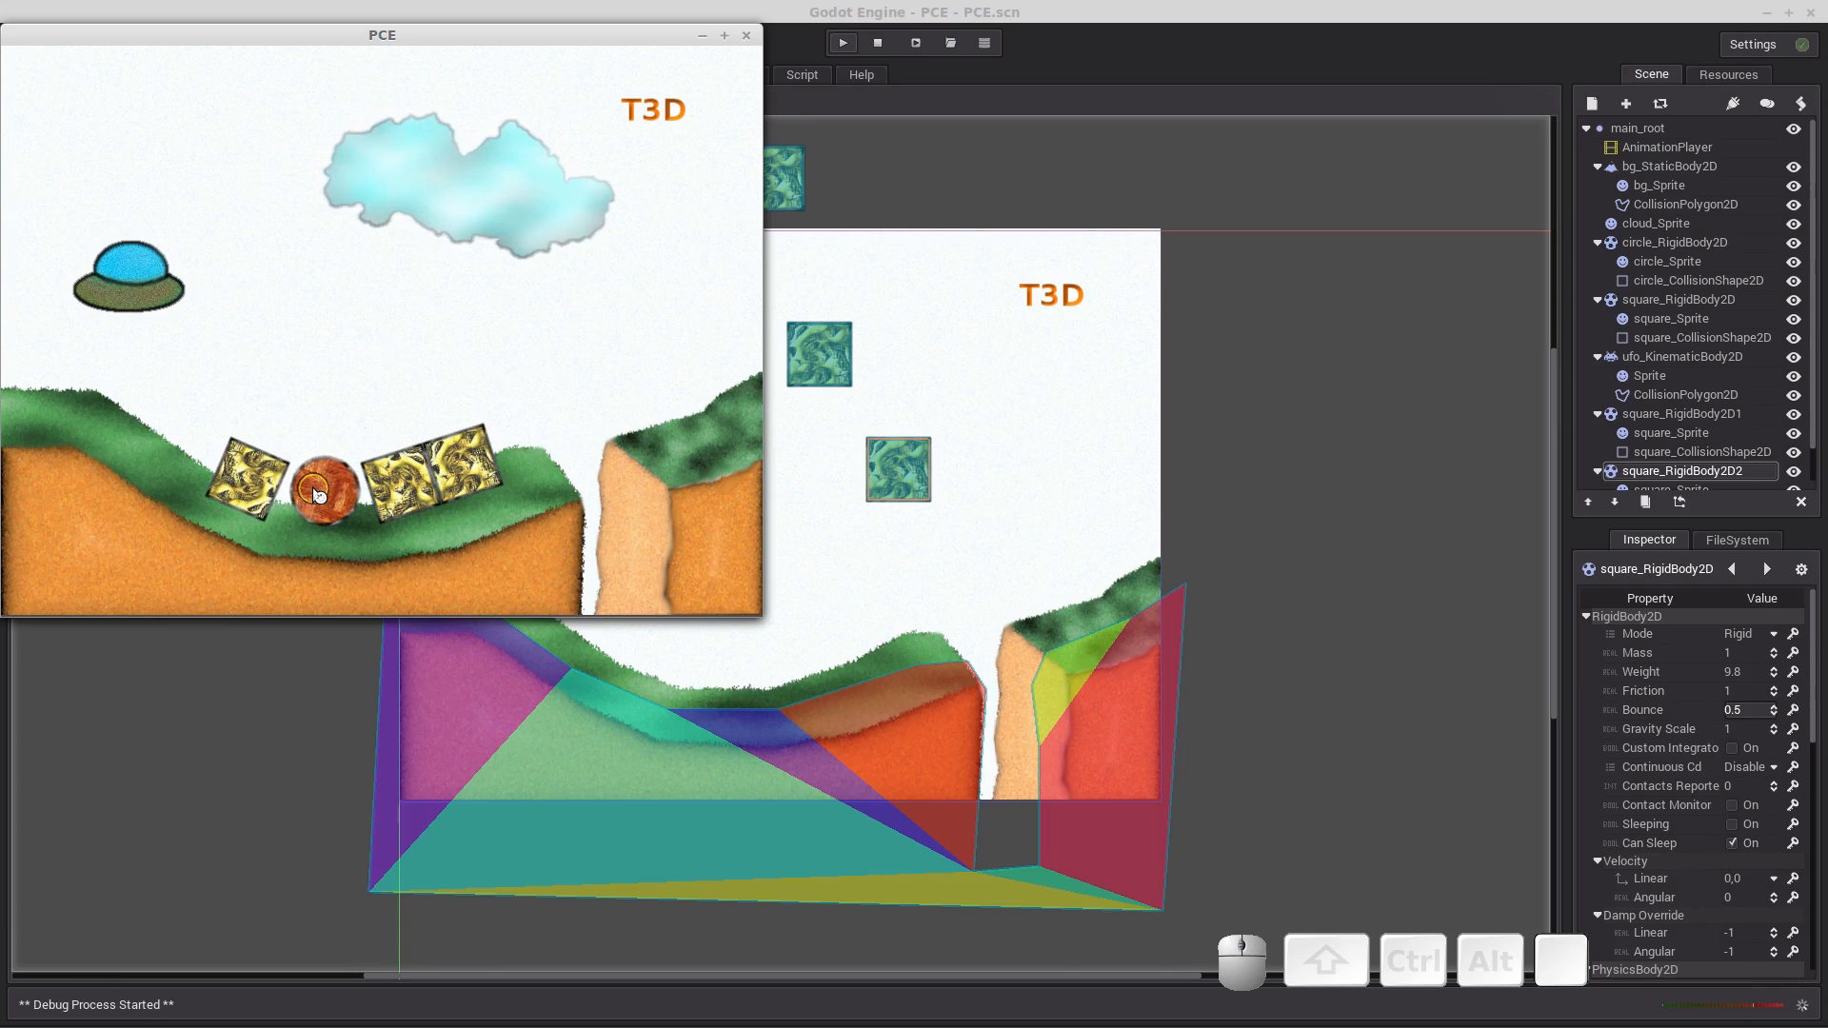
{"action": "left_click", "coordinate": [317, 494]}
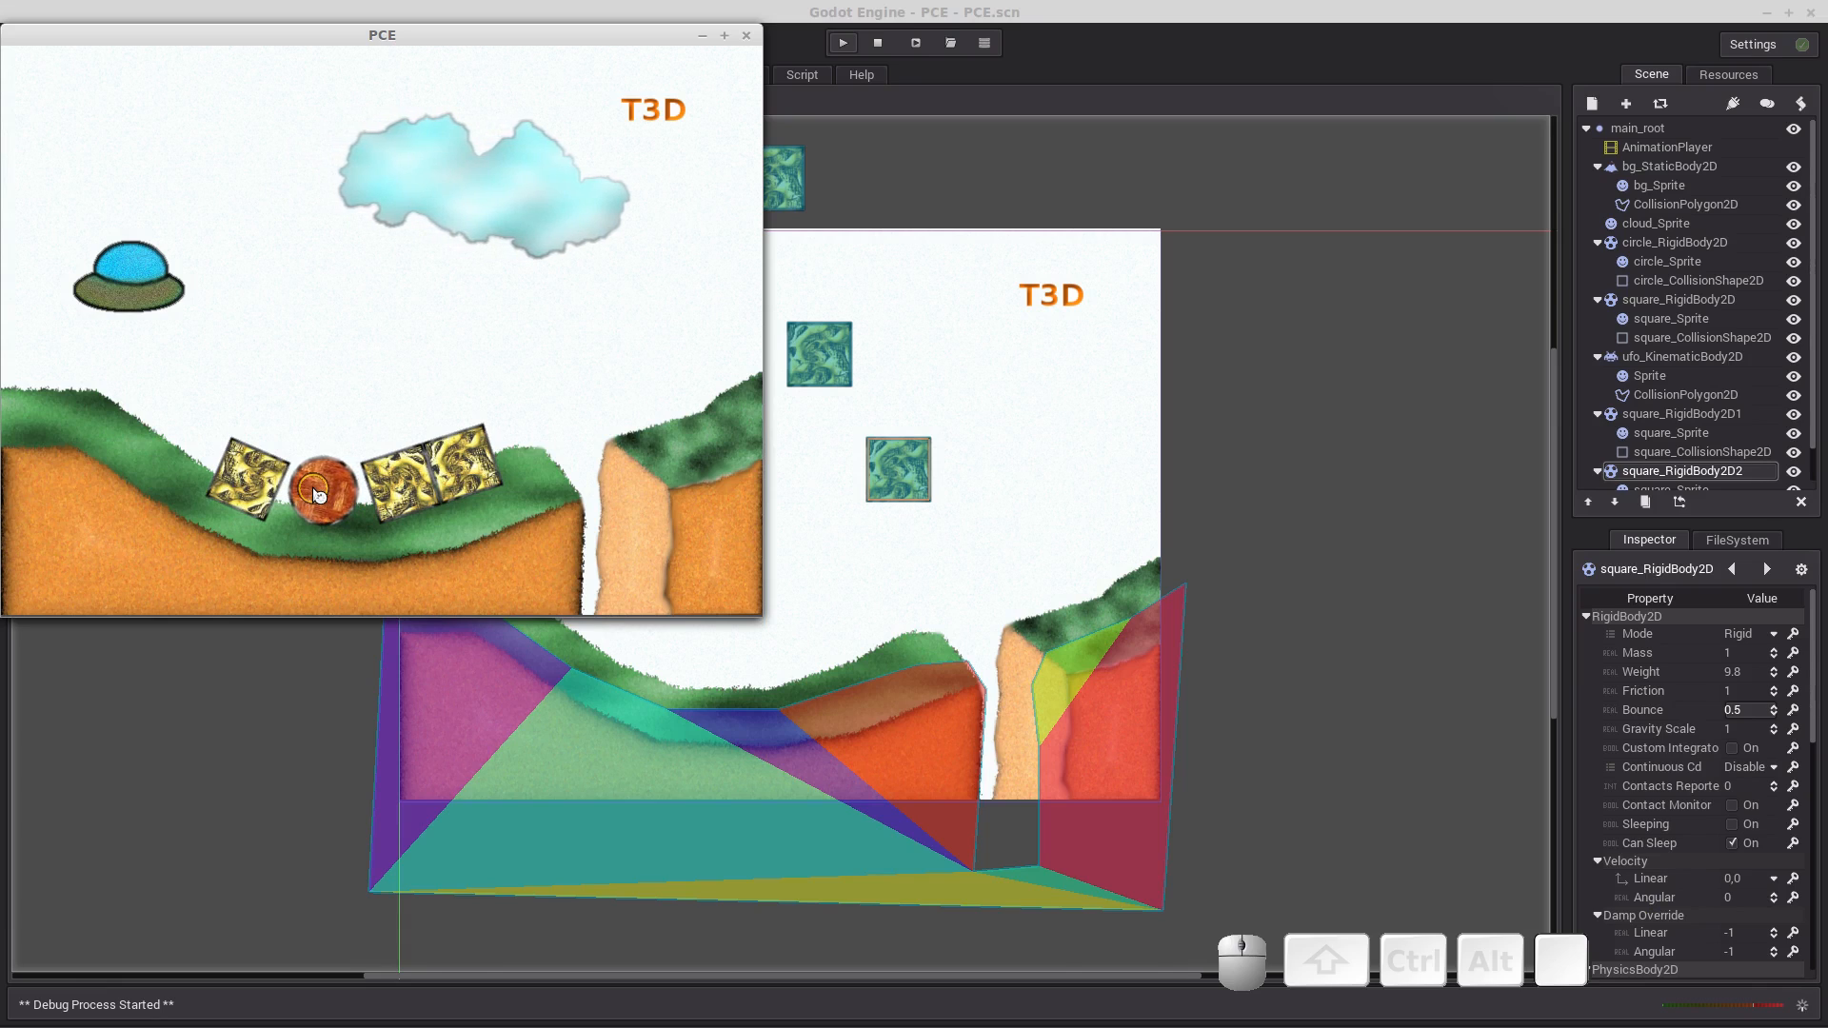
{"action": "left_click", "coordinate": [747, 36]}
{"action": "scroll", "coordinate": [1673, 378], "scroll_direction": "up", "scroll_amount": 2}
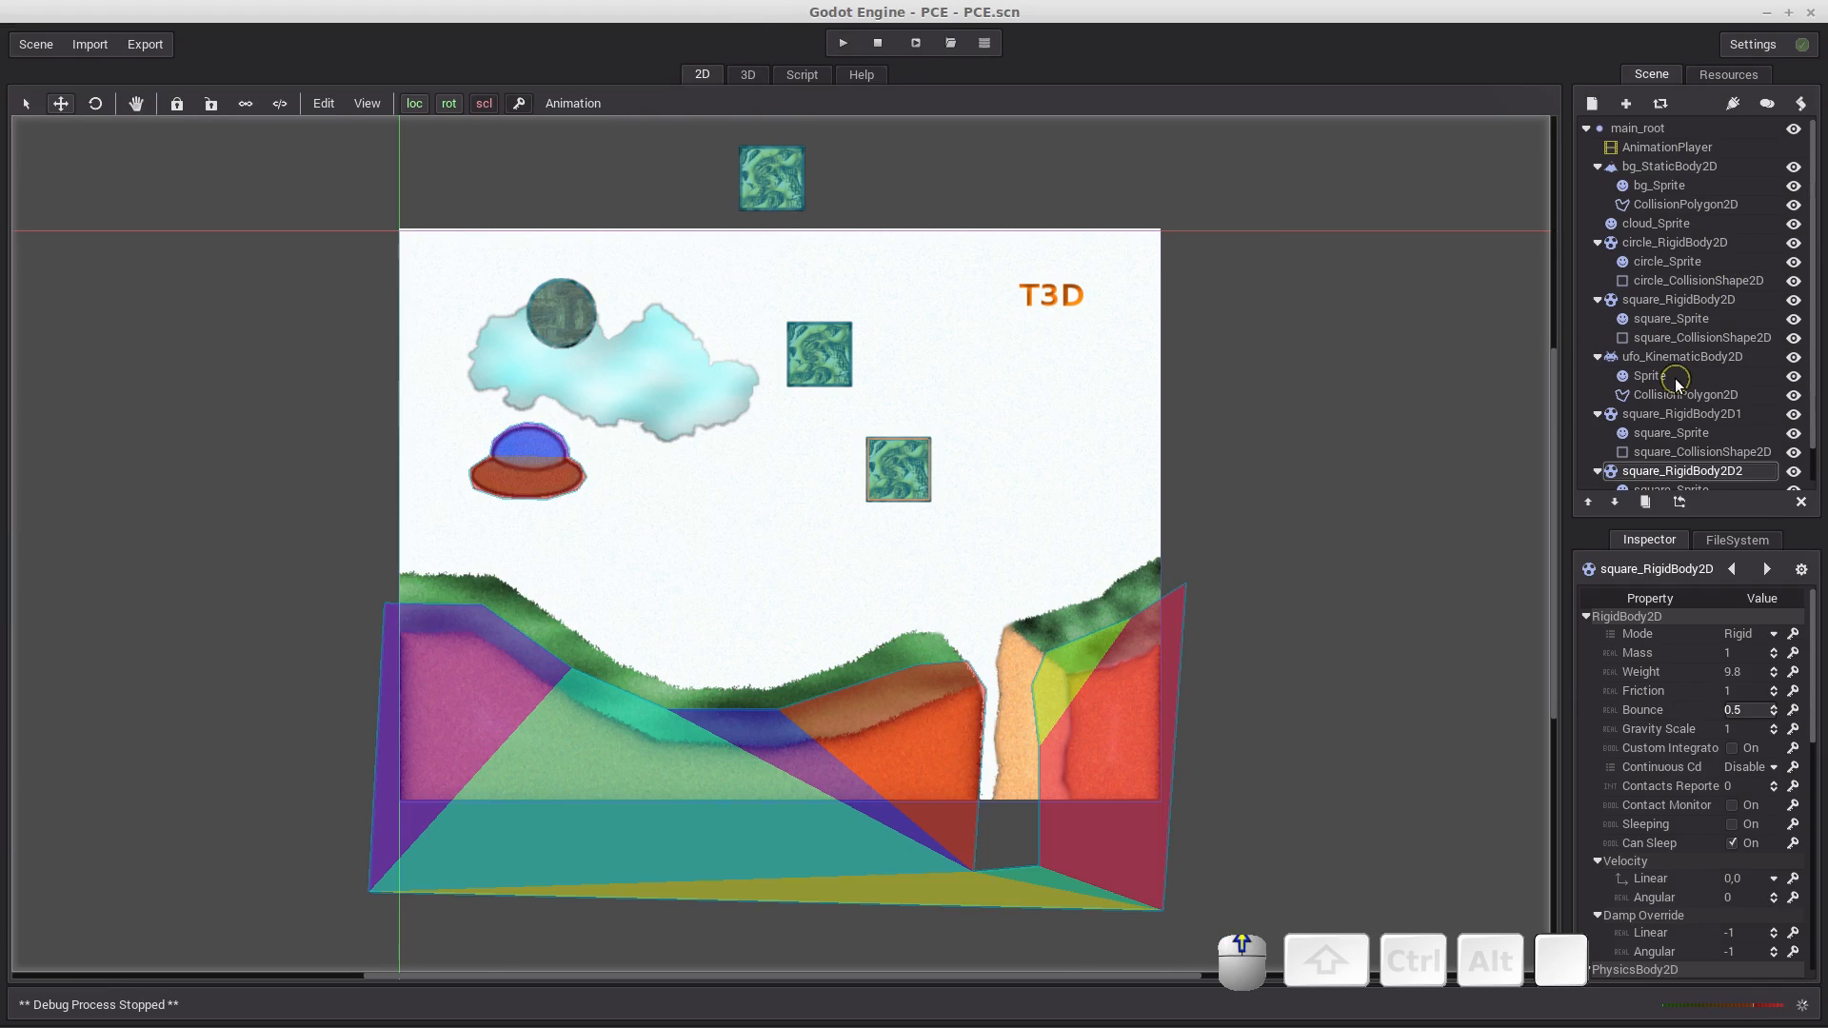
Set the angular velocity of circle_RigidBody2D to 15.
{"action": "left_click", "coordinate": [1683, 242]}
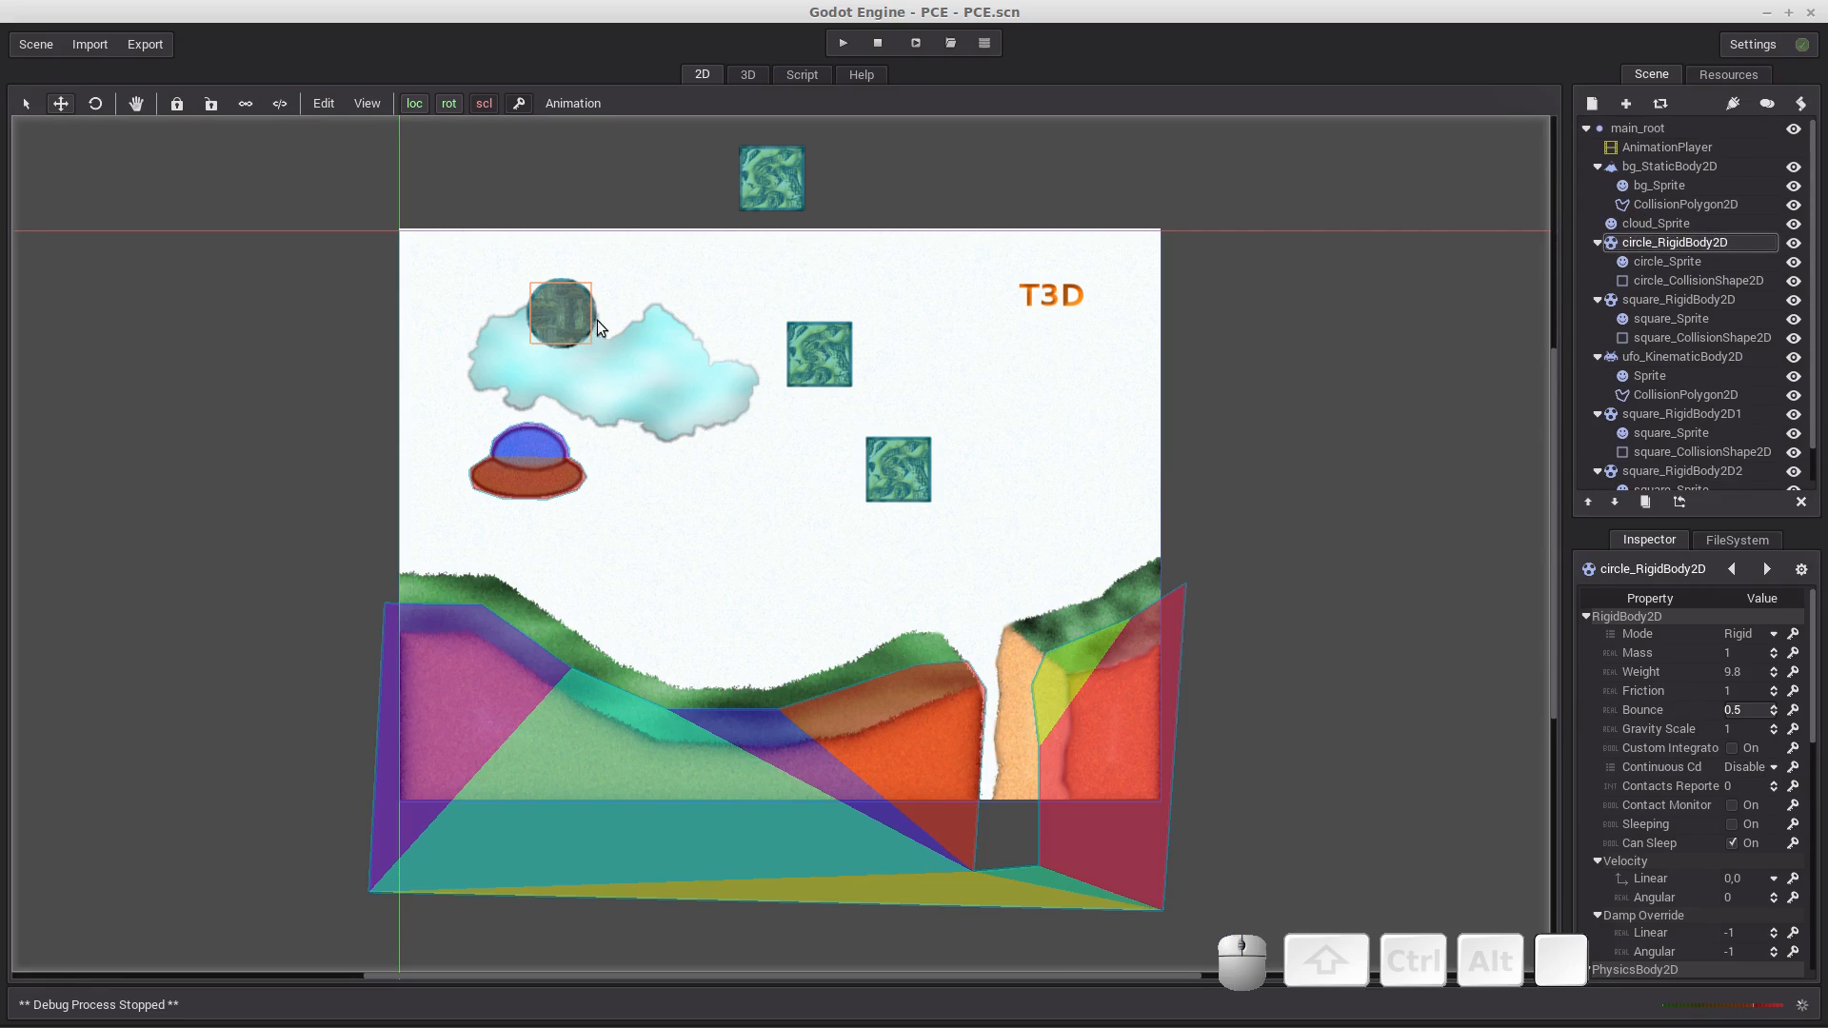
{"action": "left_click", "coordinate": [1736, 897]}
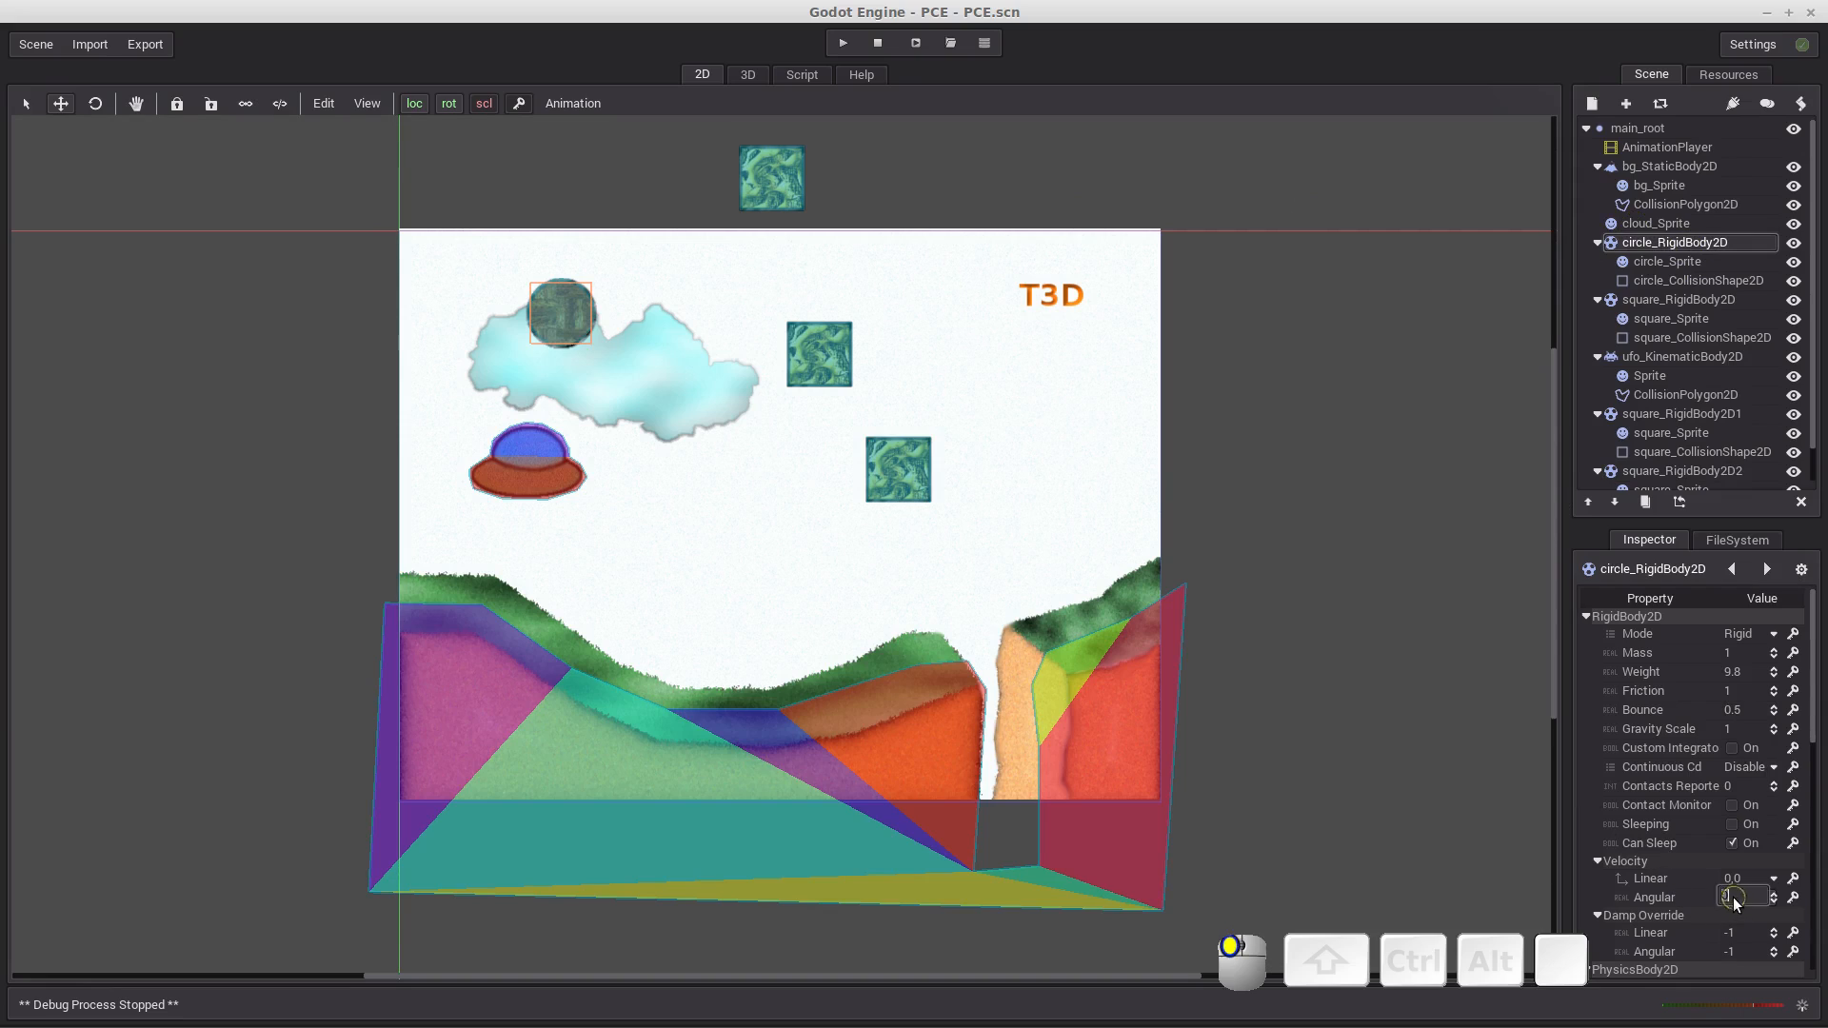
{"action": "type", "text": "15"}
{"action": "key", "text": "Return"}
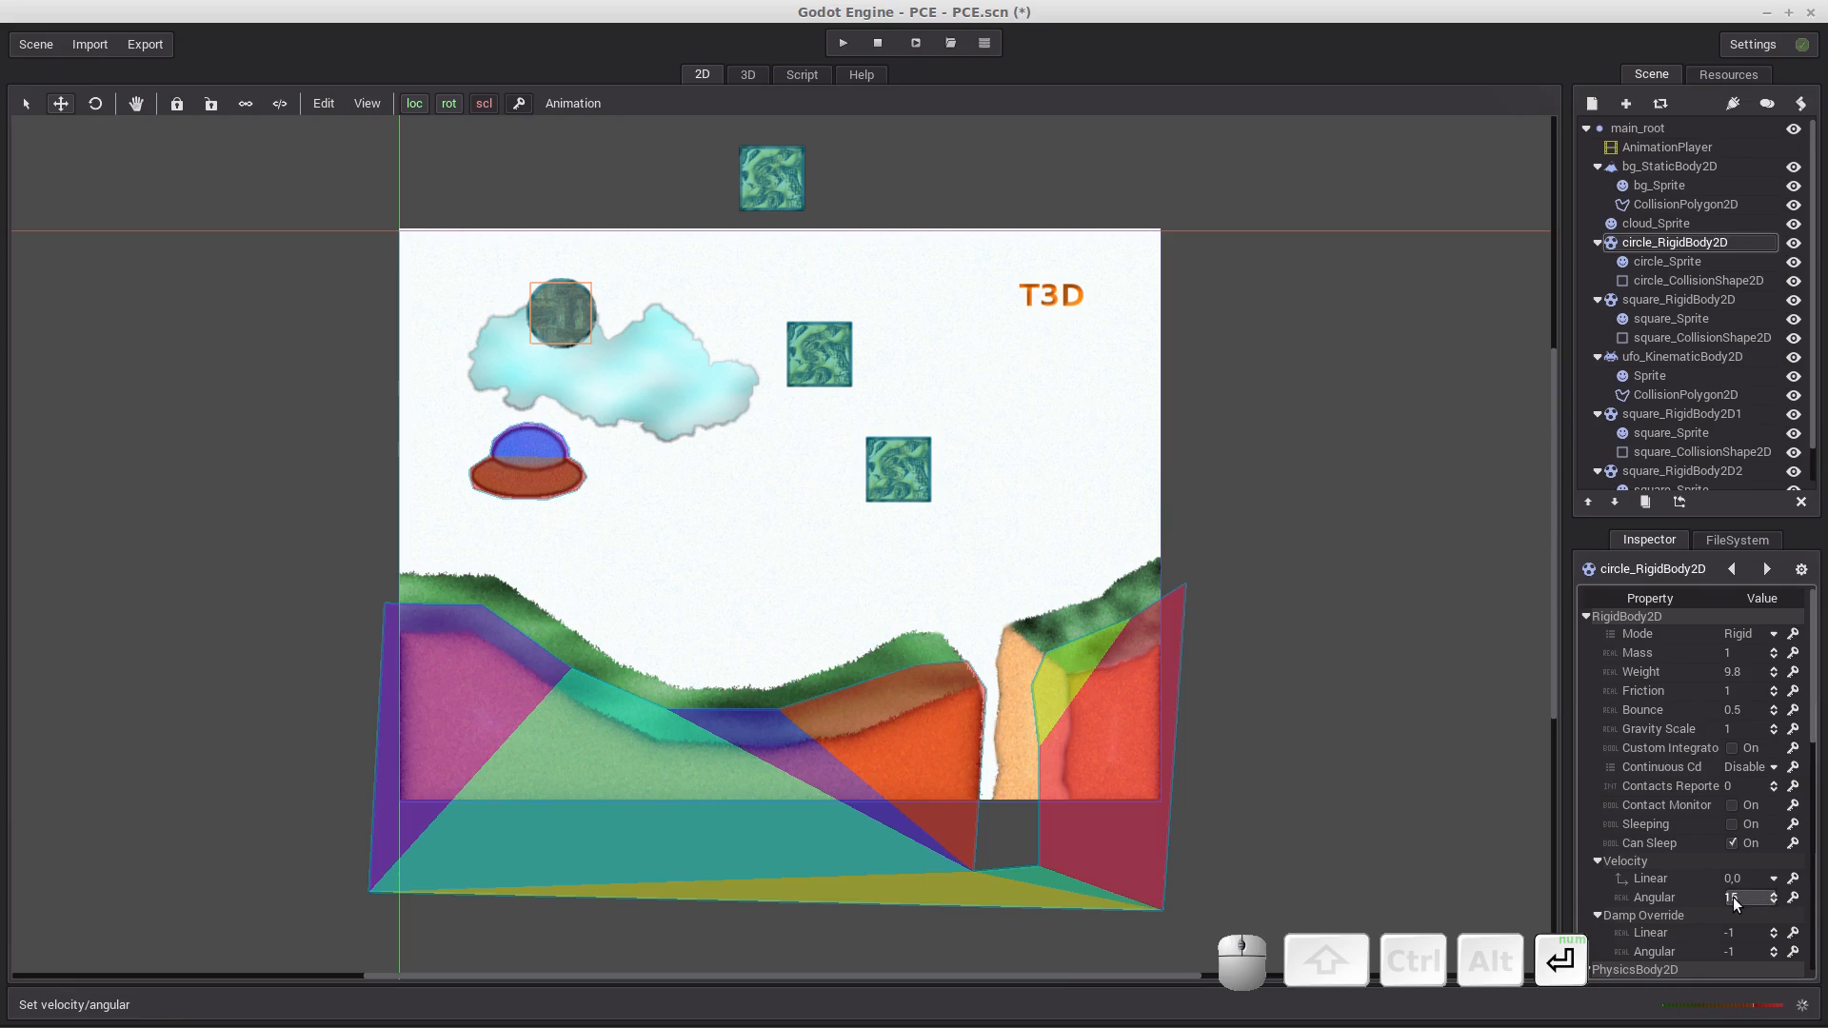
Test-run the project to examine the spinning circle's motion, close the game window, and run the project again.
{"action": "left_click", "coordinate": [841, 44]}
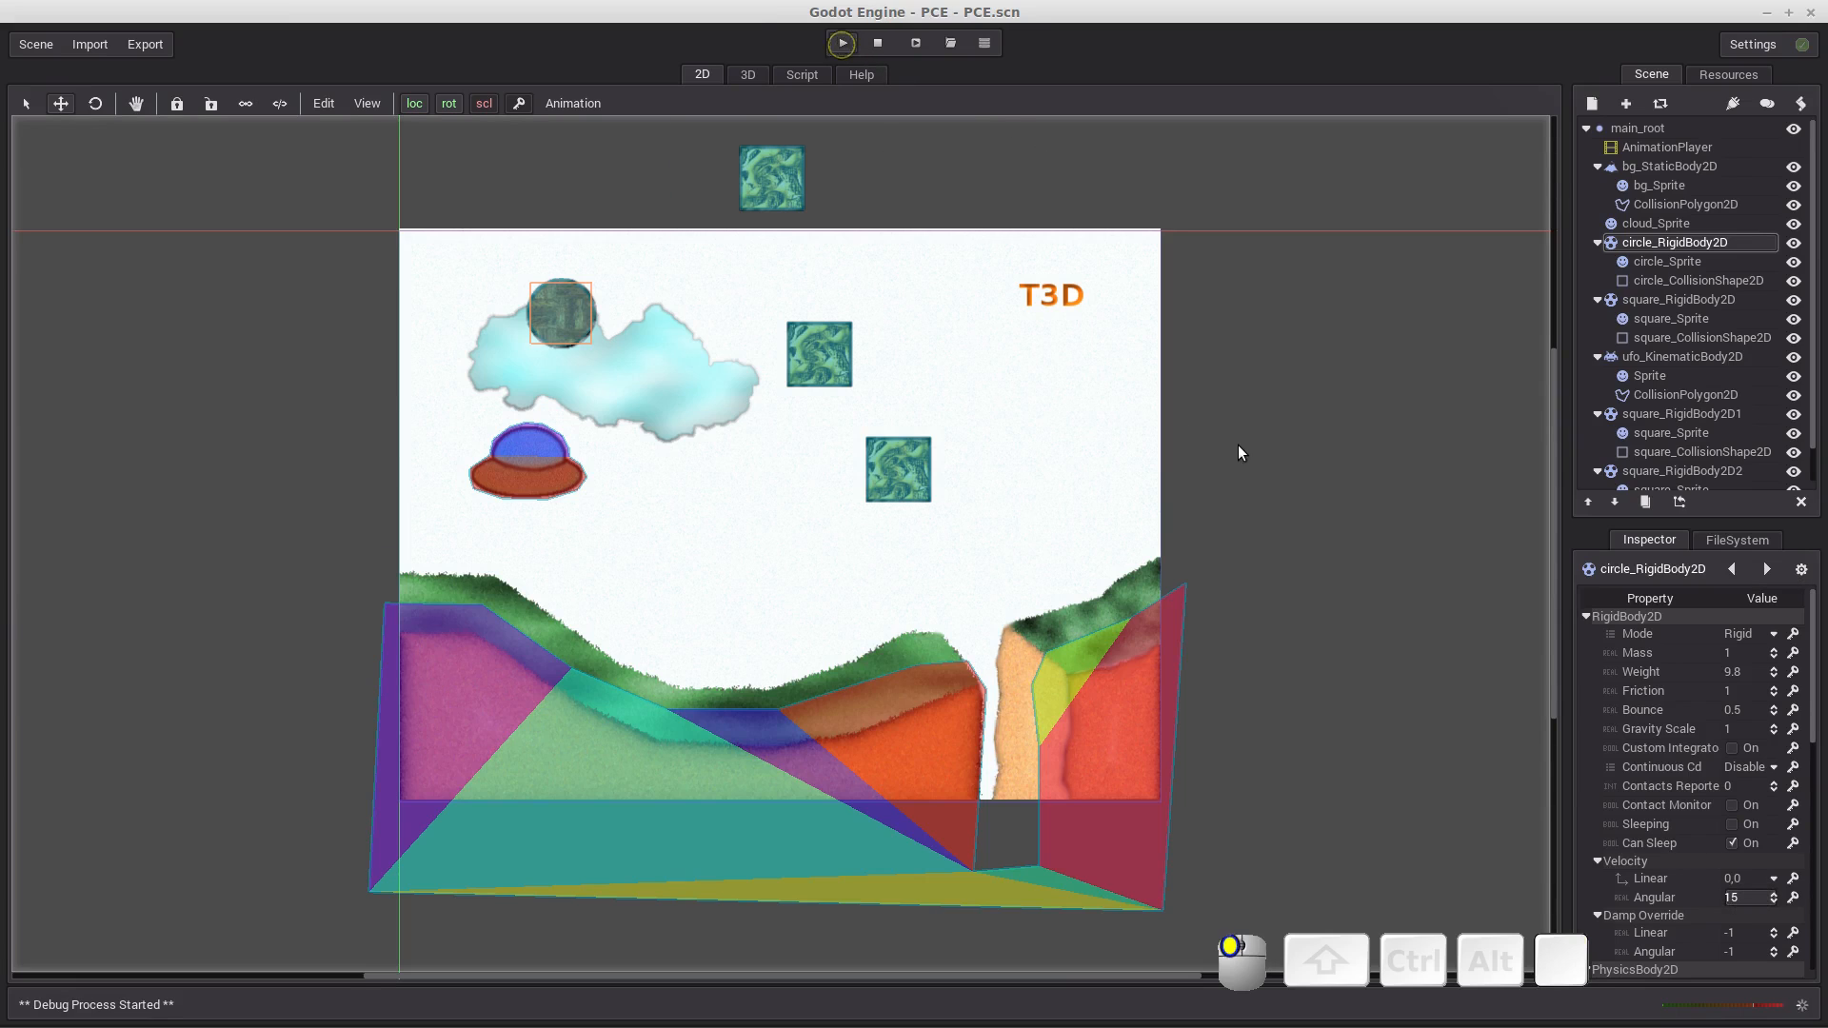
{"action": "left_click", "coordinate": [999, 316]}
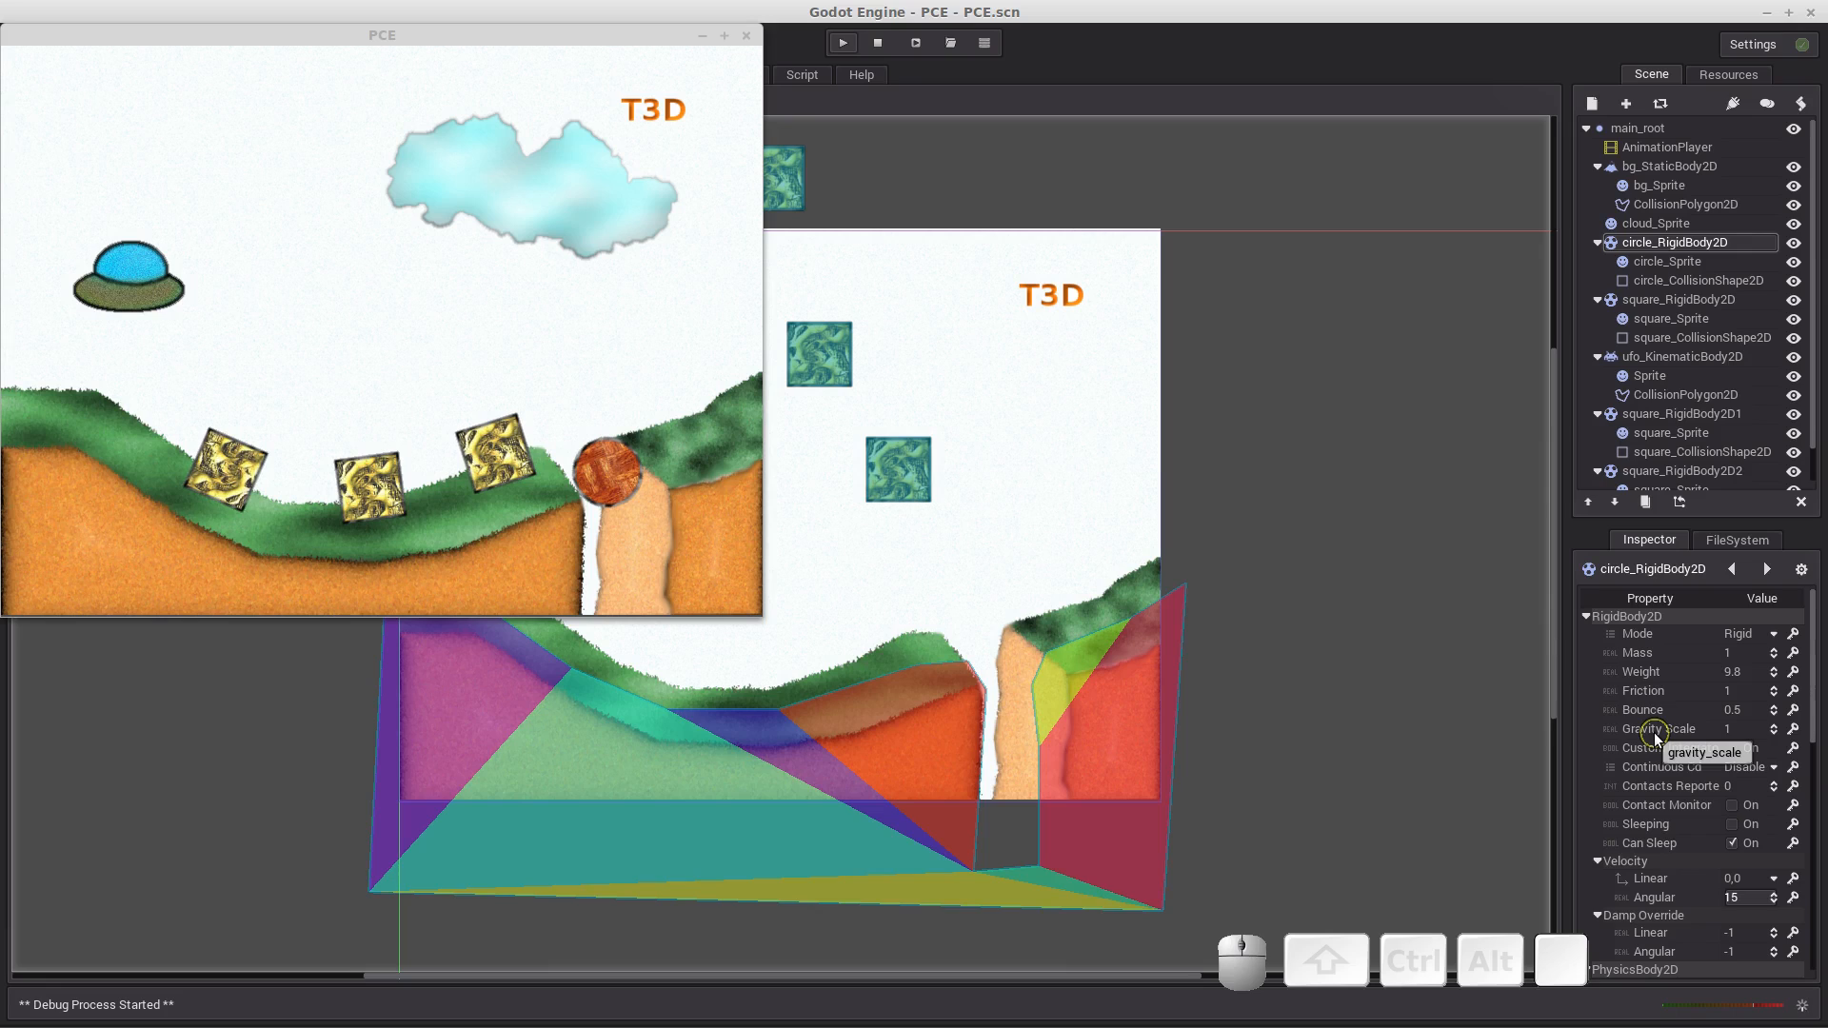
{"action": "left_click", "coordinate": [375, 385]}
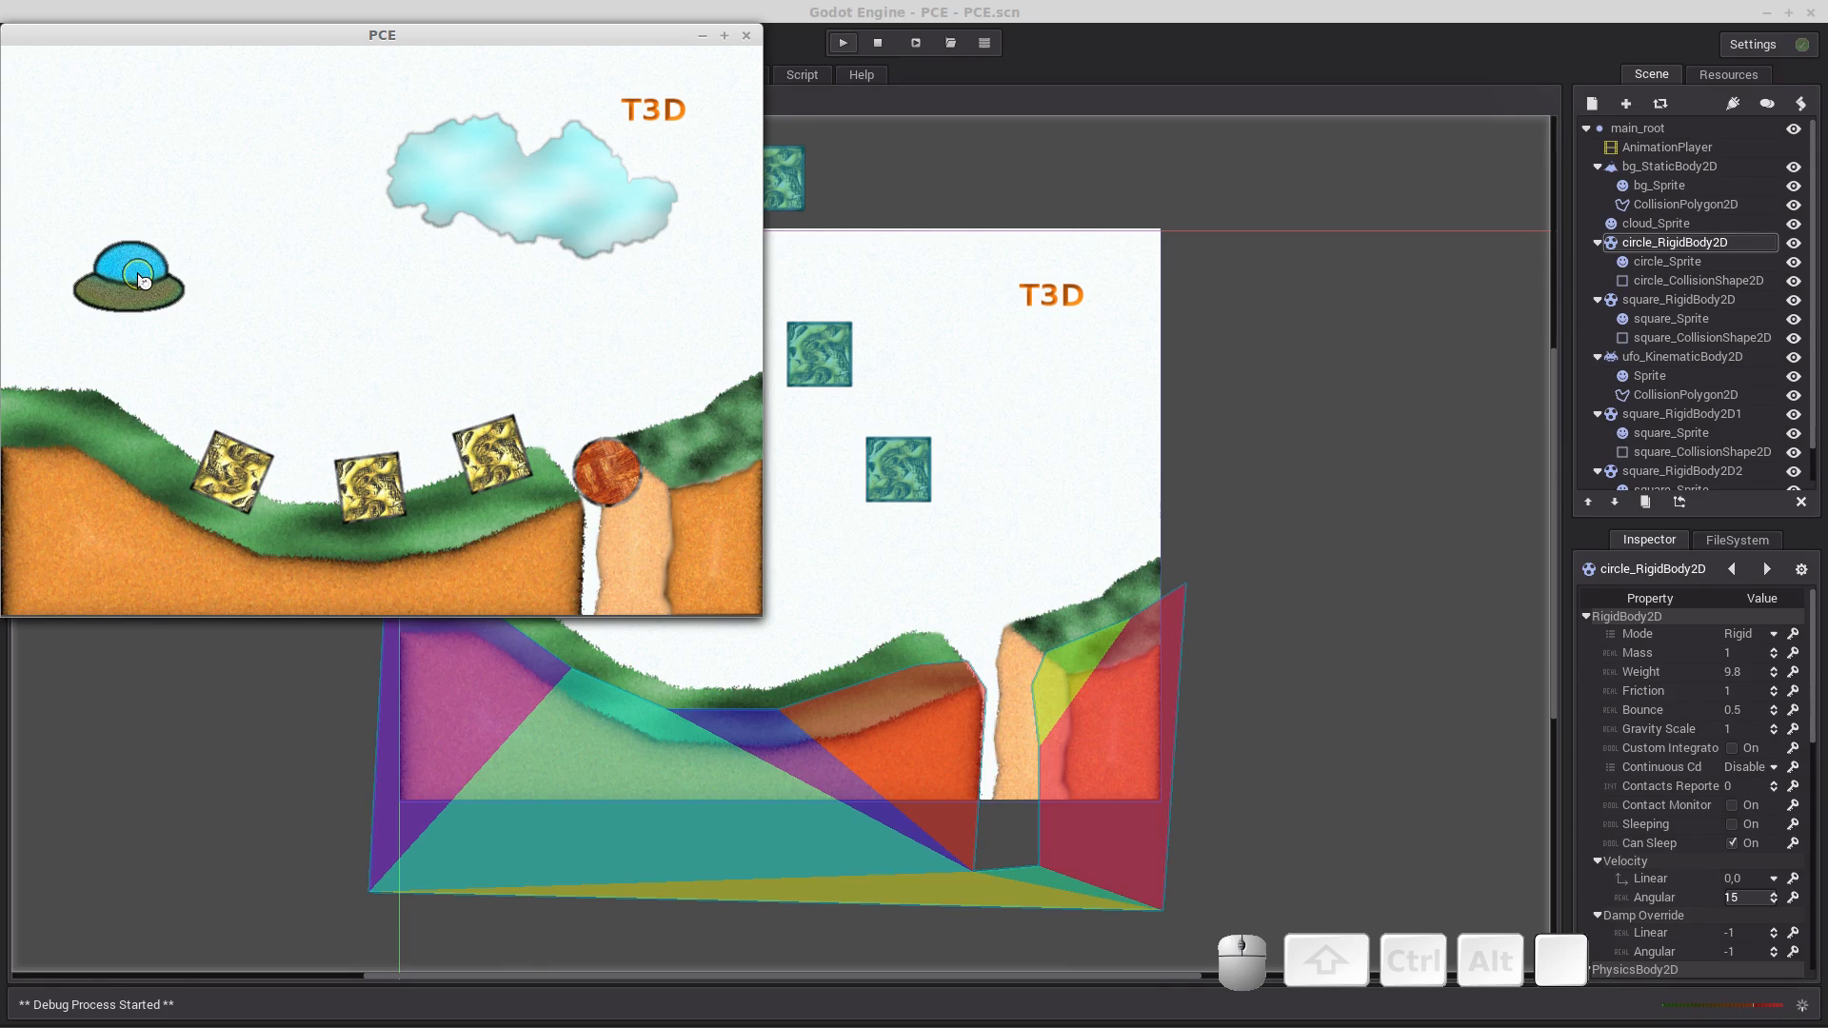
{"action": "left_click", "coordinate": [745, 36]}
{"action": "left_click", "coordinate": [842, 42]}
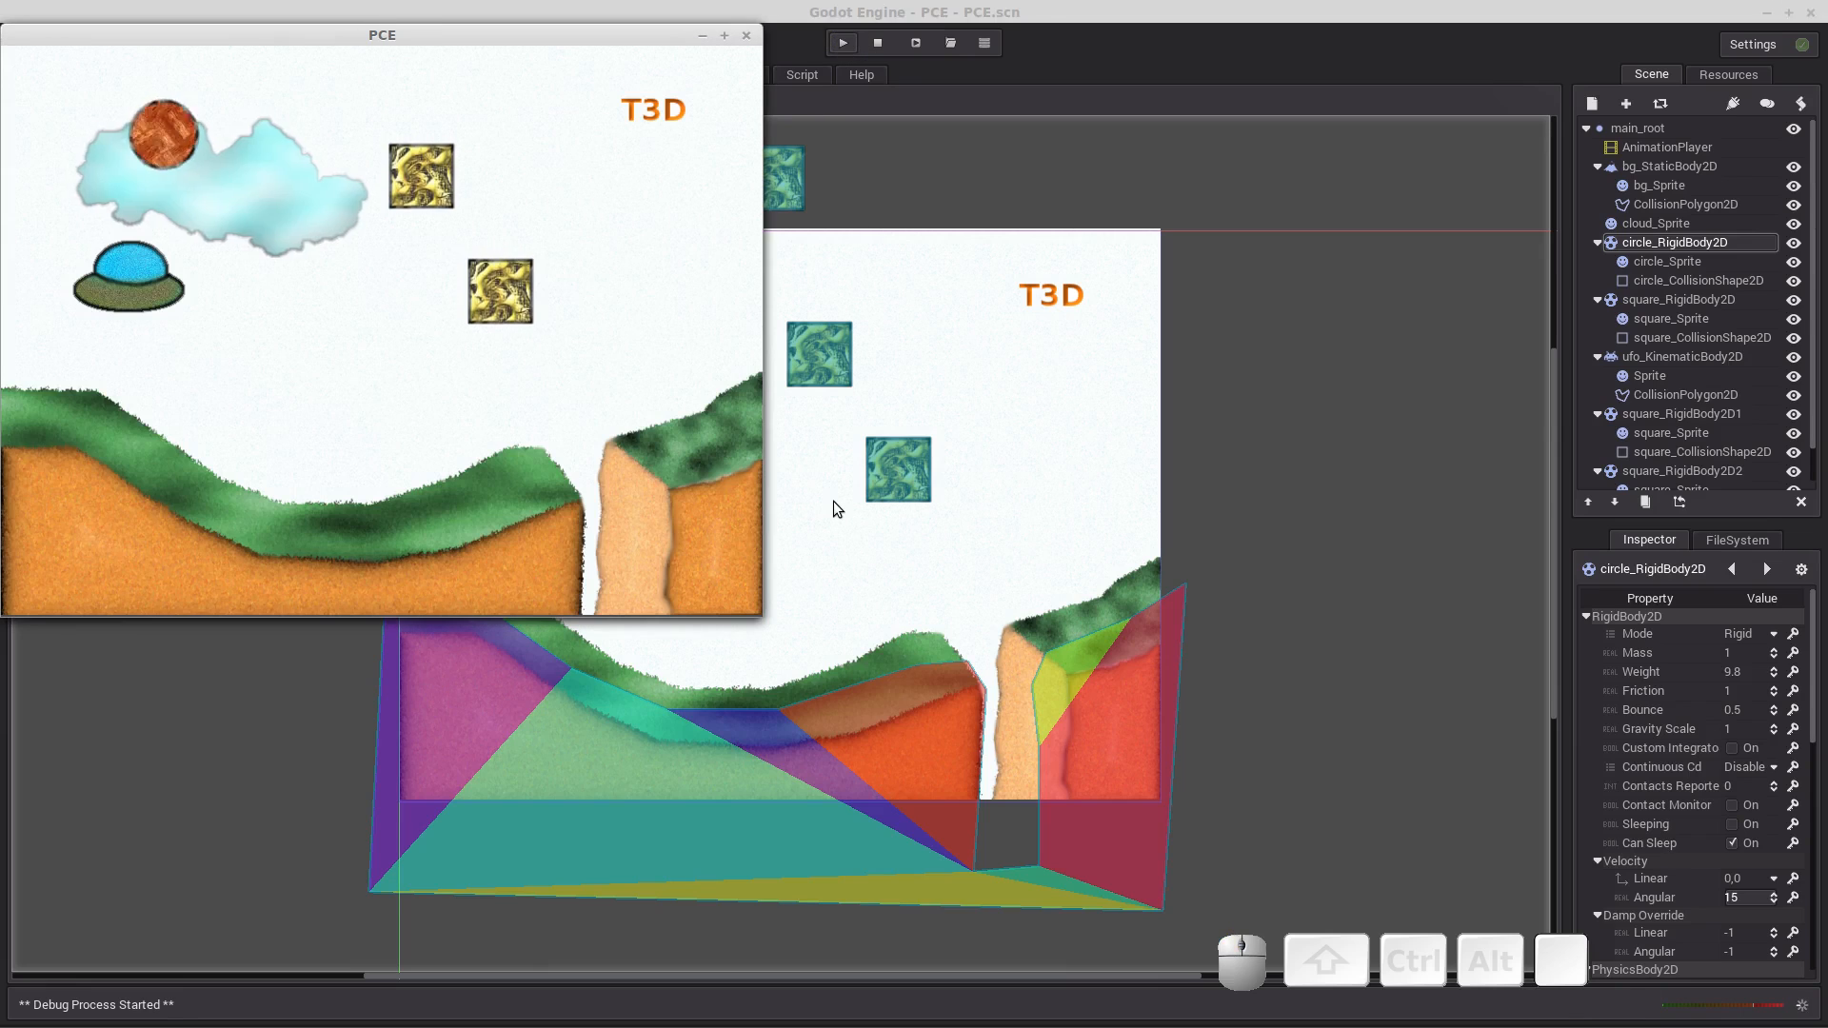